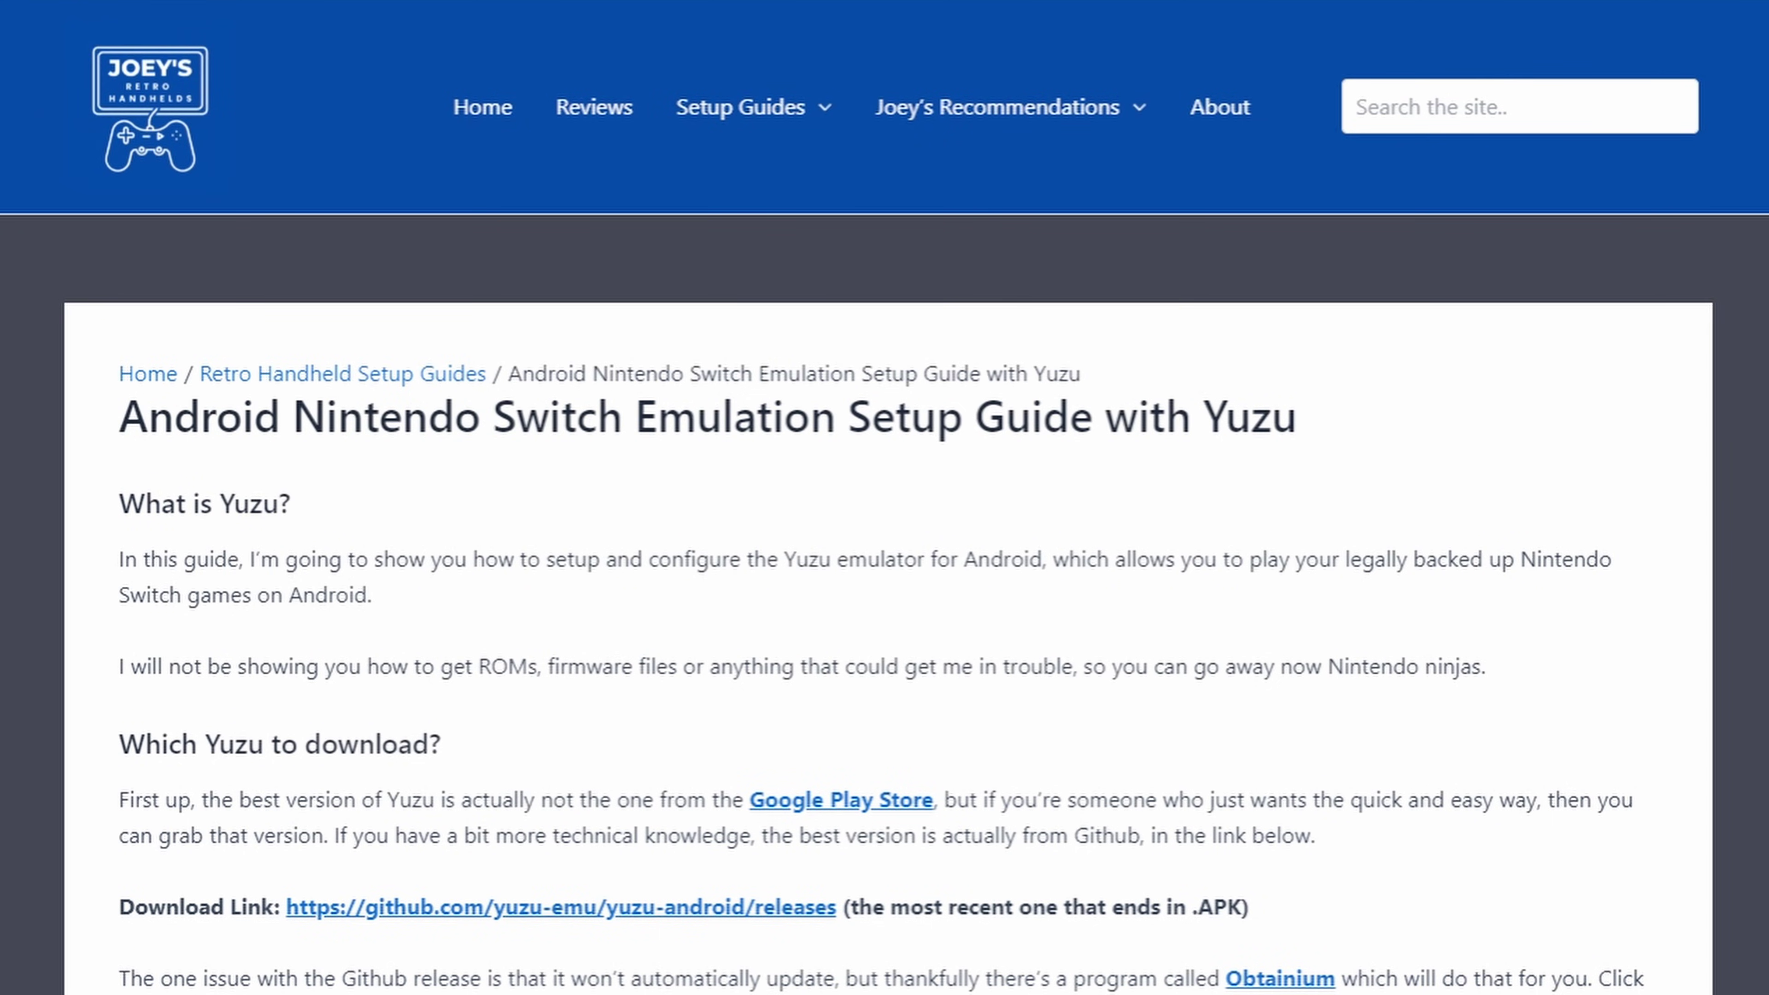
Search the web for 'yuzu android github' in Firefox Nightly.
scroll(884, 498, "down", 20)
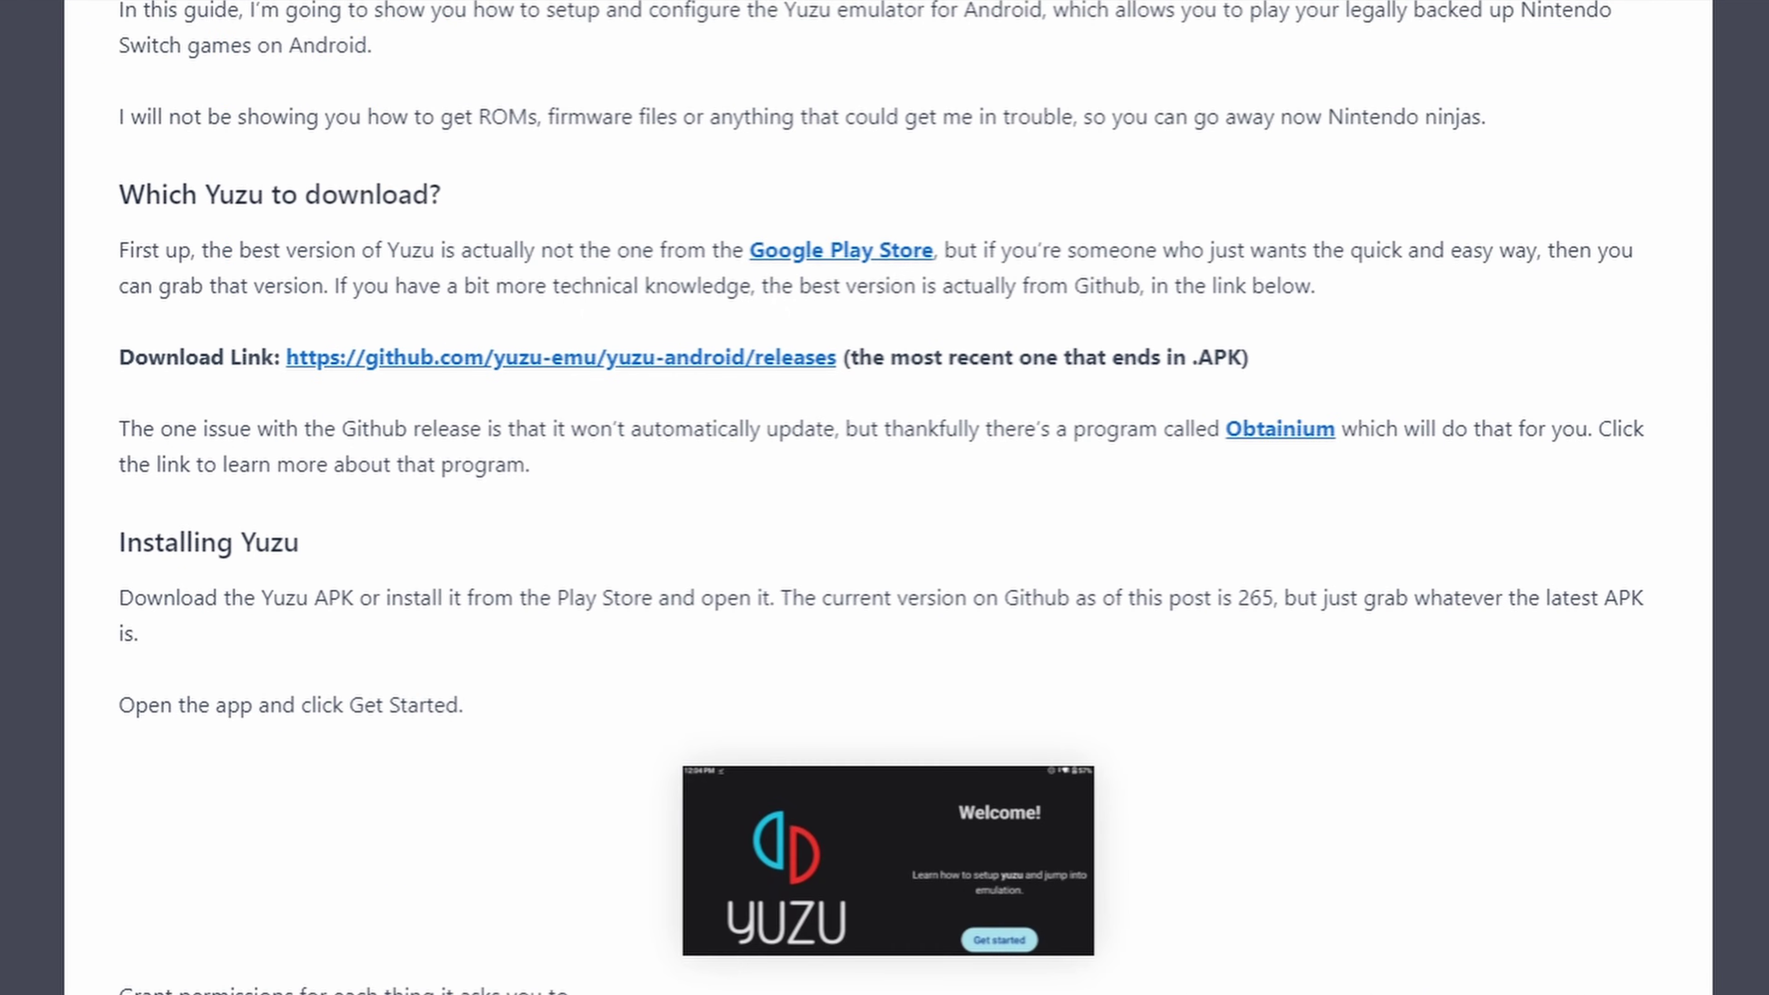
scroll(884, 497, "down", 20)
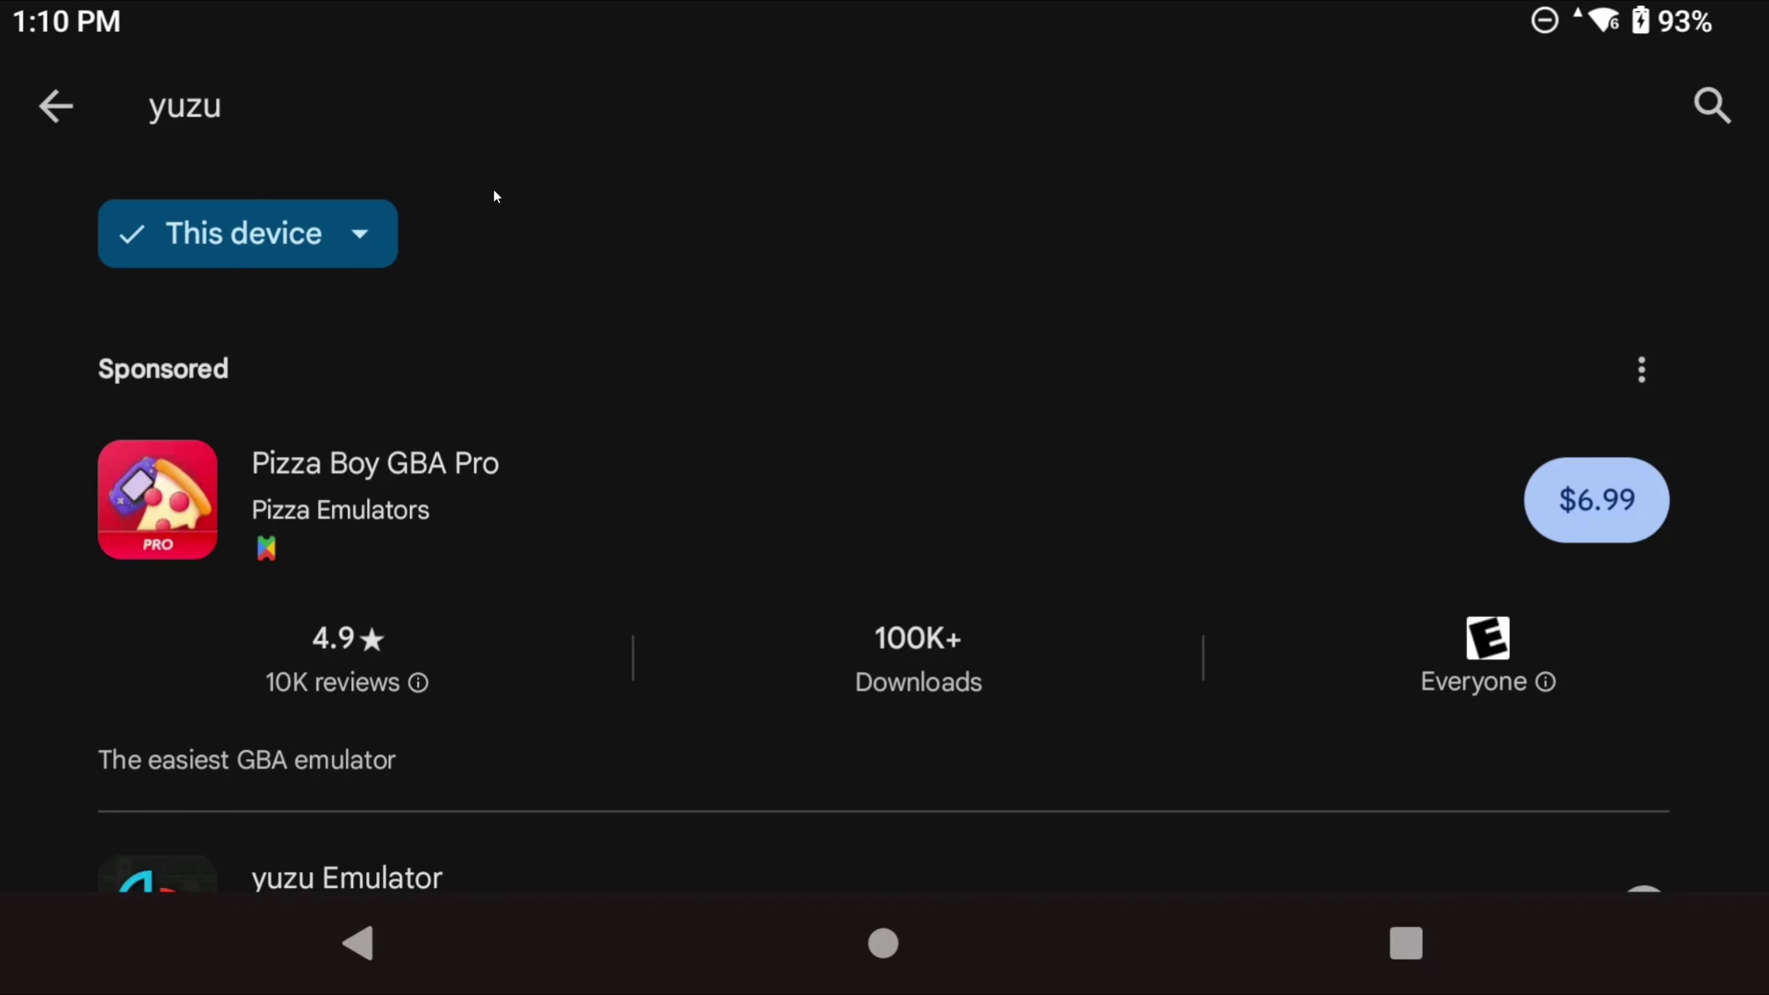
scroll(545, 385, "down", 5)
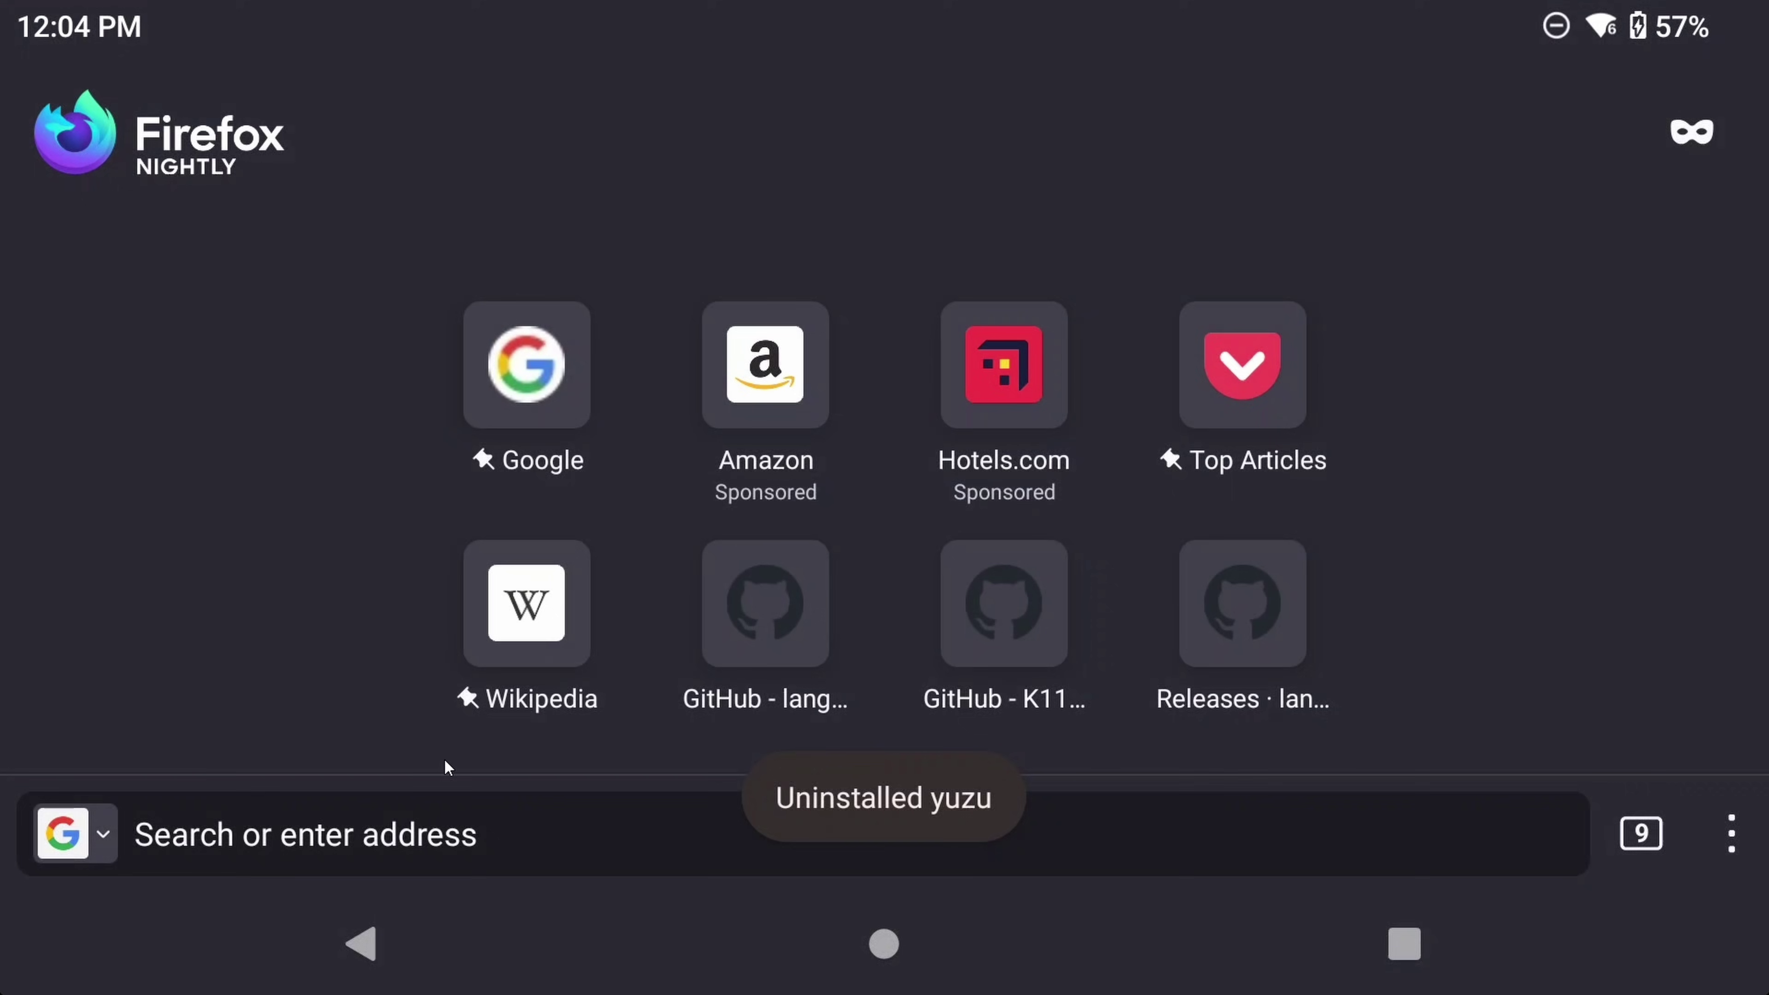
left_click(448, 815)
type("yuzu android github")
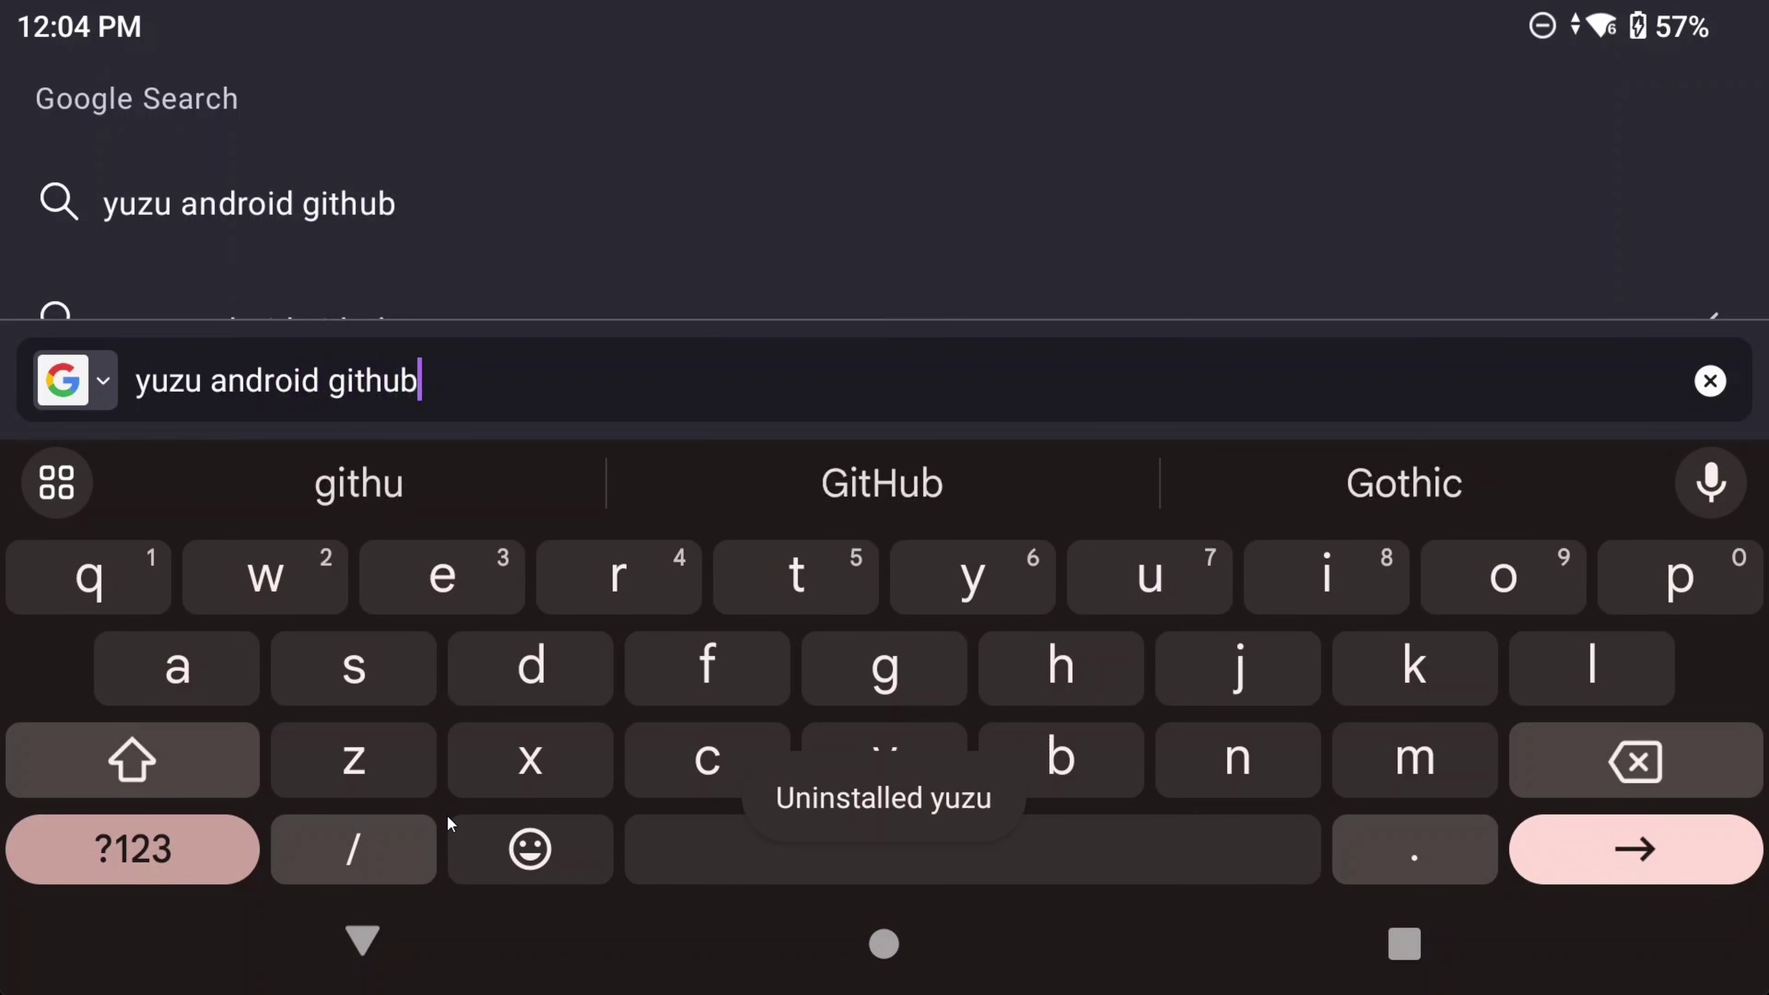
key("Return")
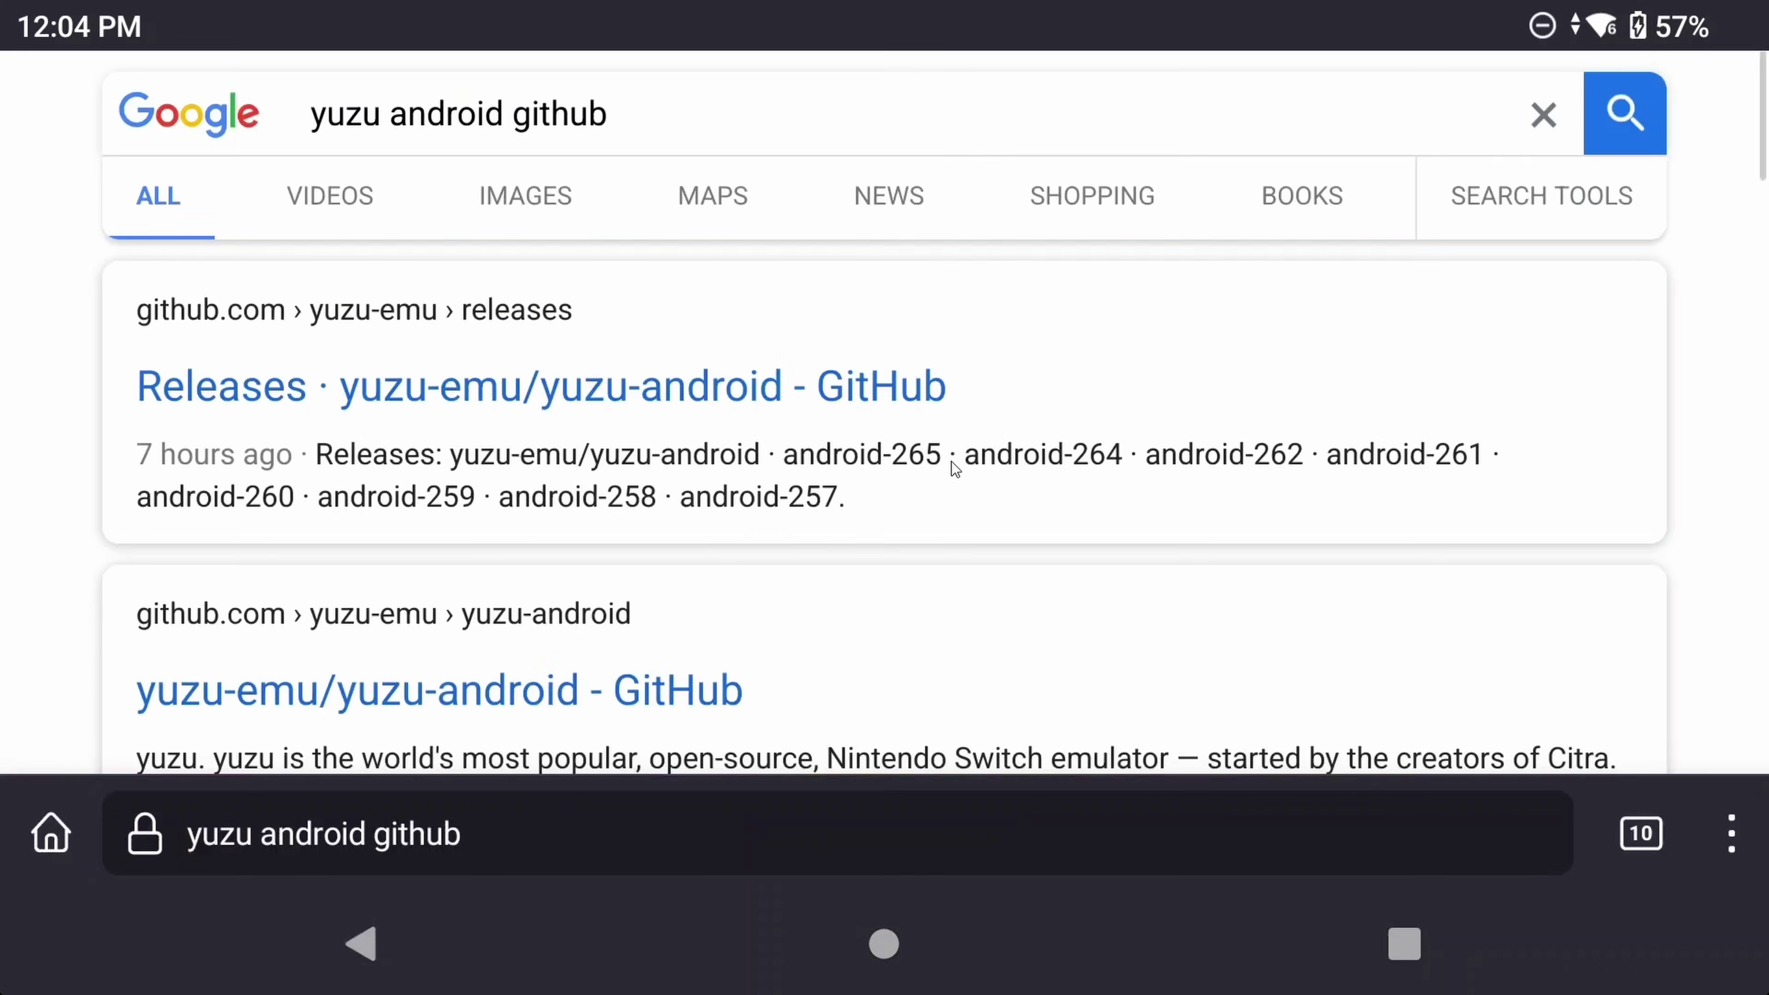
Open the yuzu-android GitHub Releases page, then Obtainium's list of tracked apps.
left_click(630, 387)
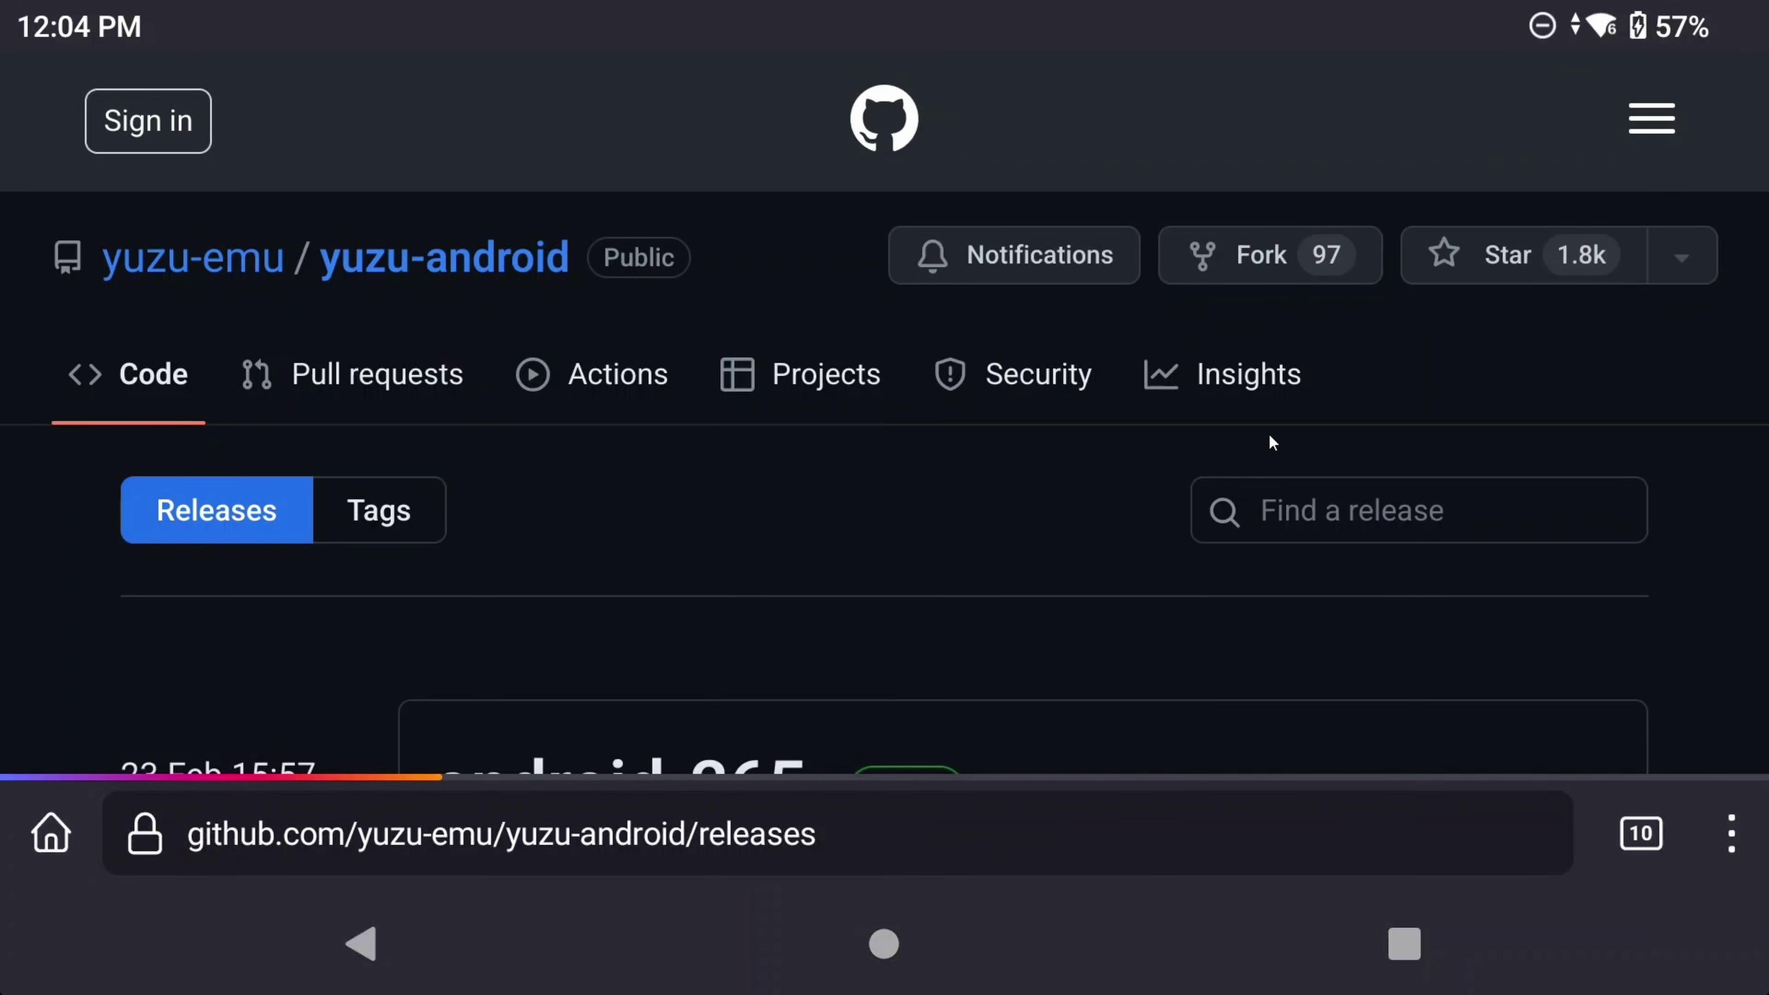
scroll(864, 413, "down", 2)
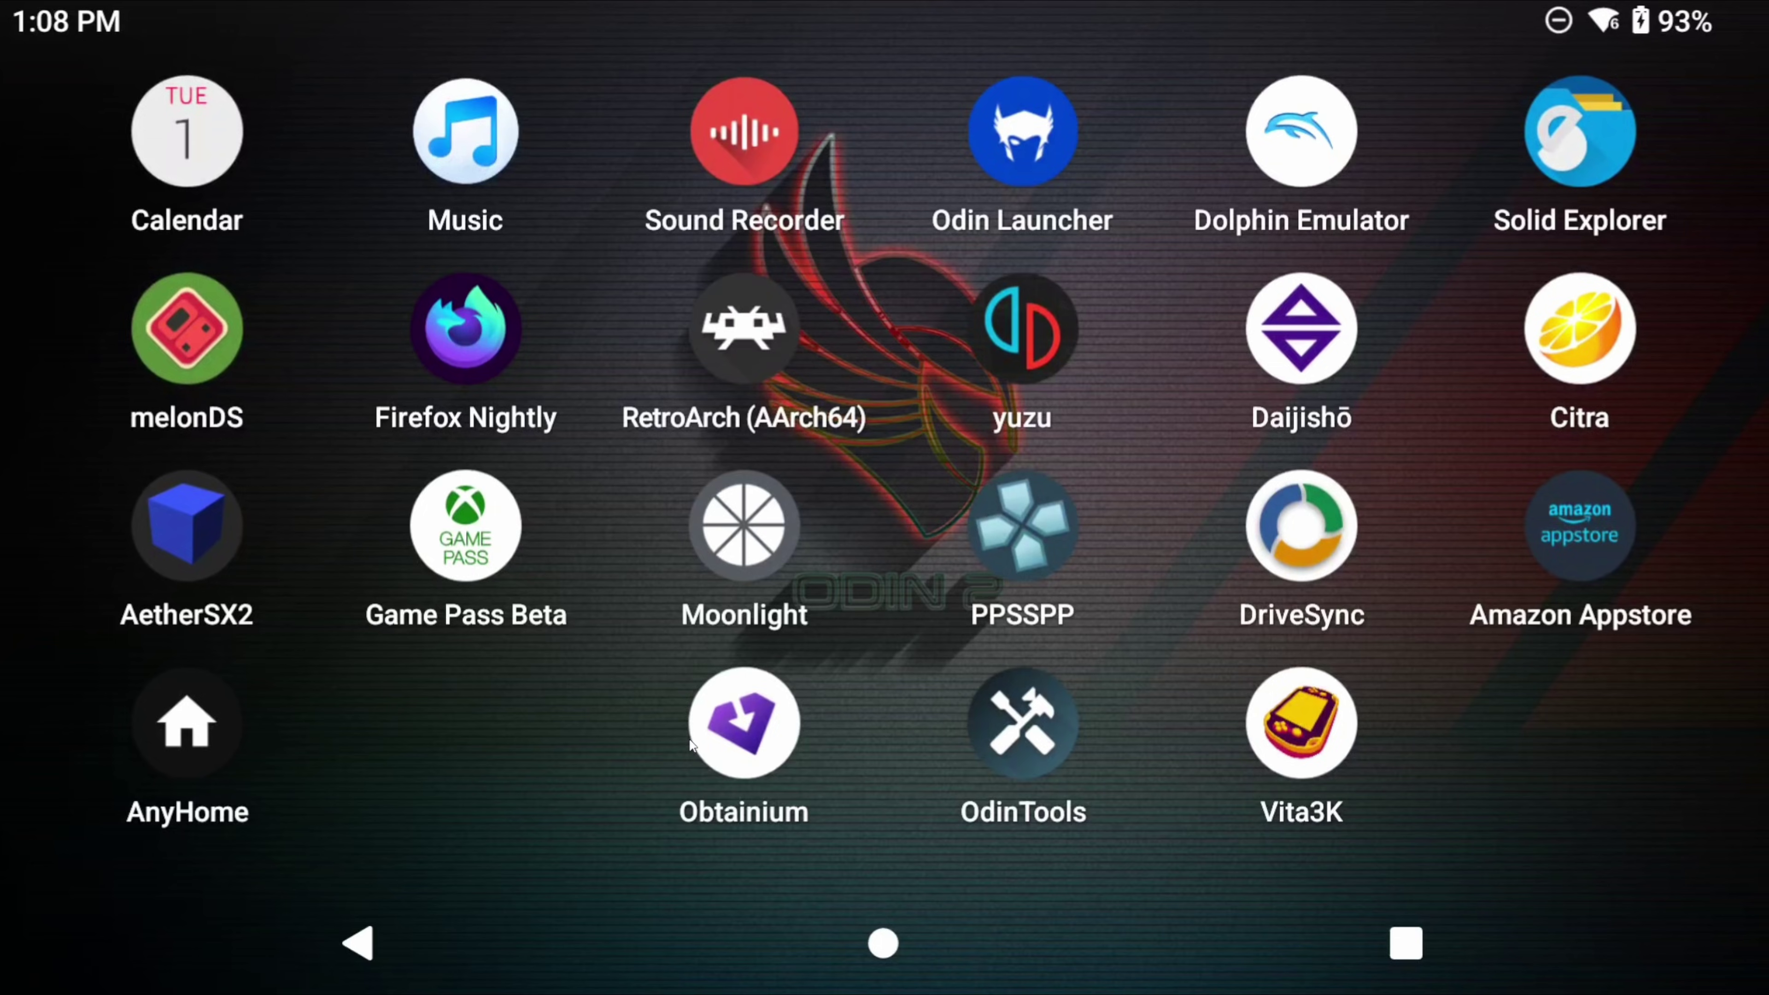
left_click(755, 727)
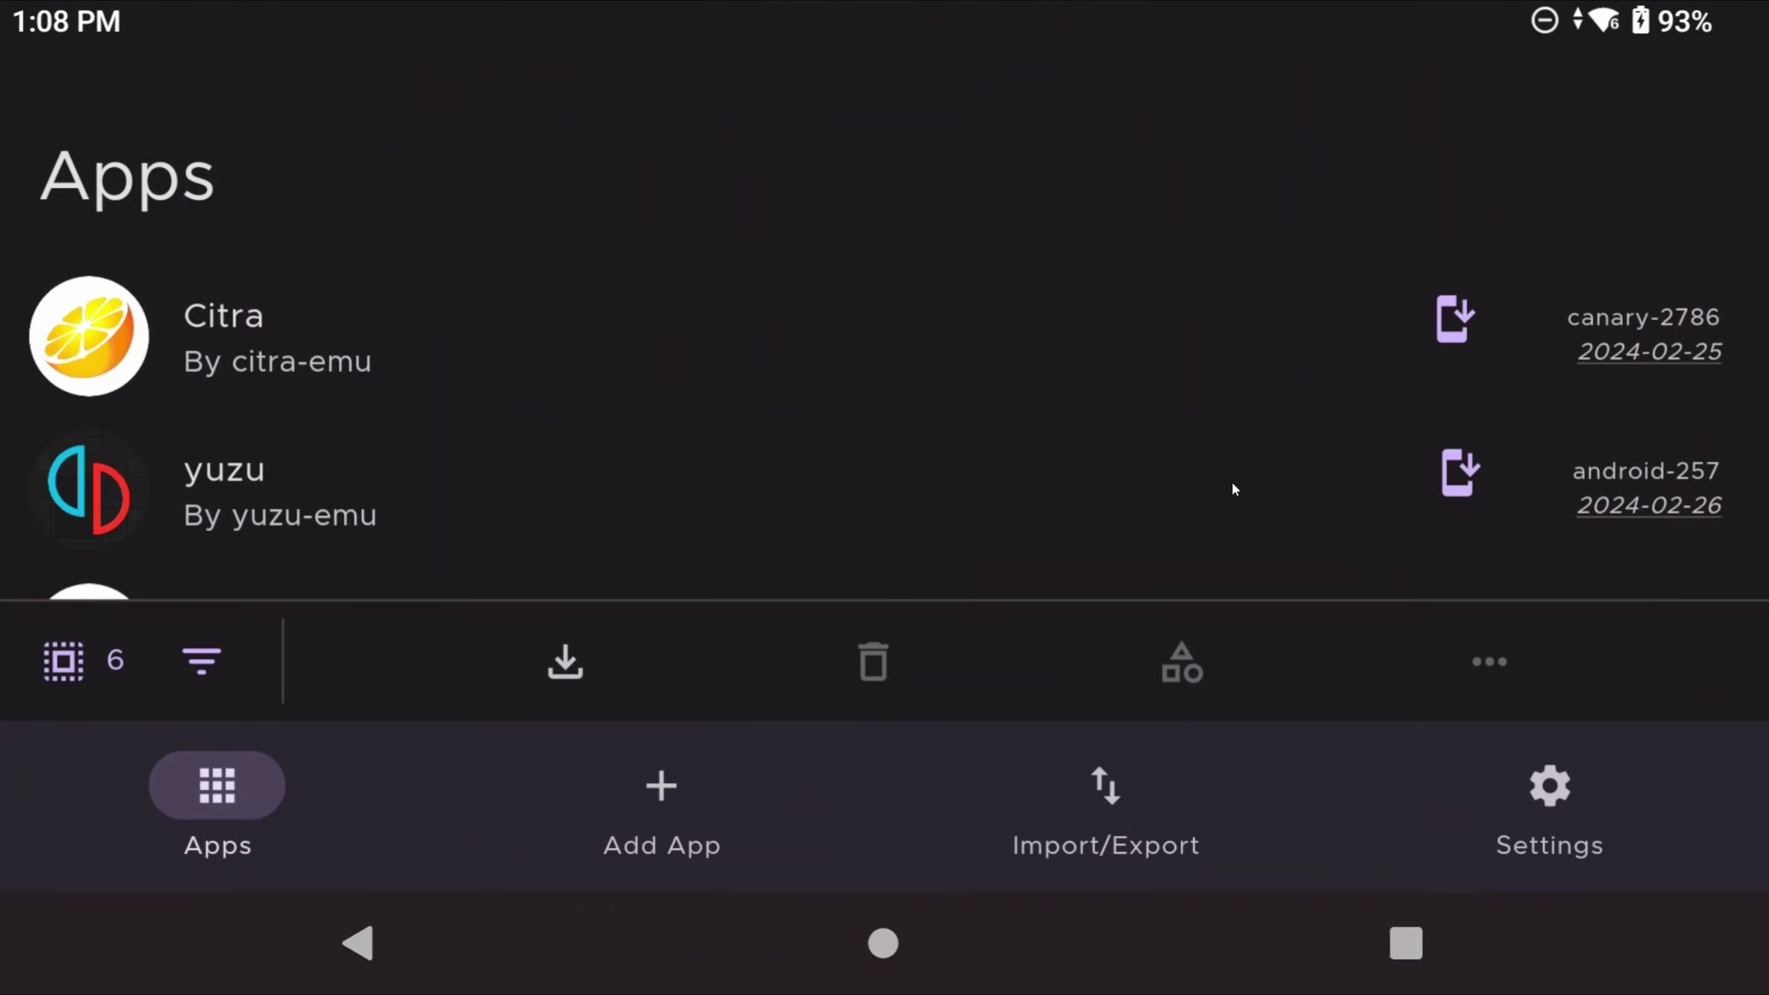
Download and confirm the update for yuzu, tracked in Obtainium at android-257.
left_click(1458, 472)
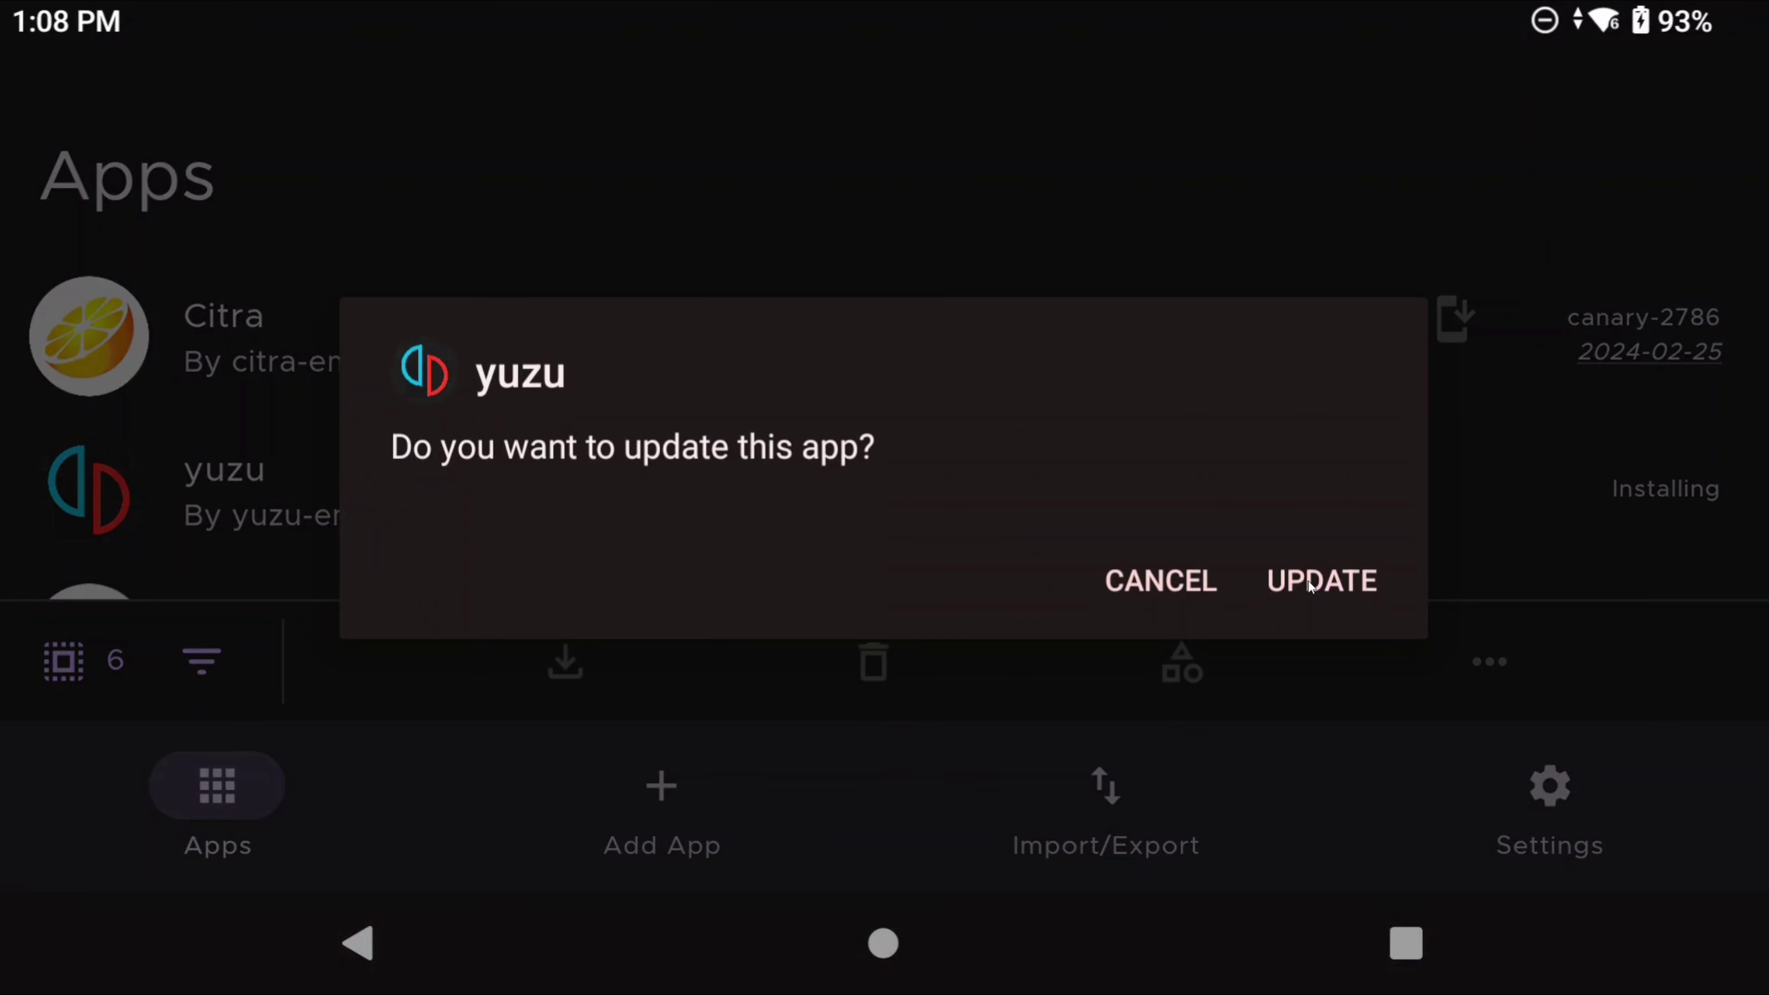
left_click(1310, 584)
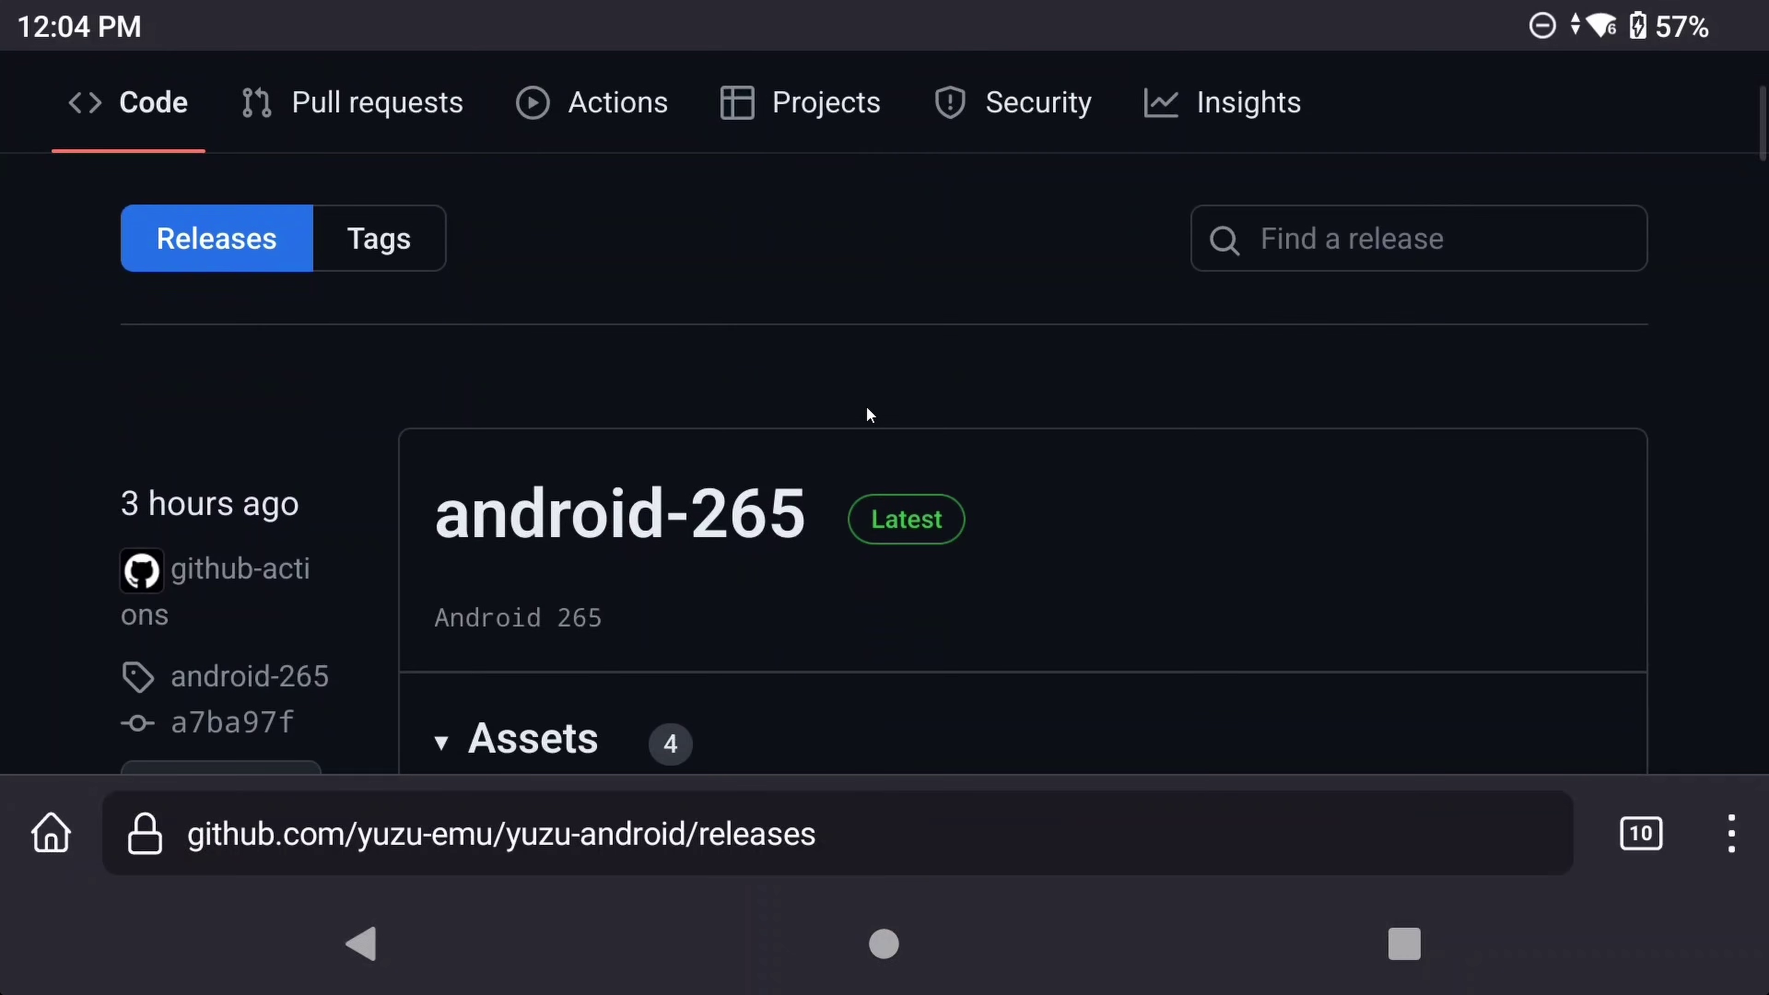
scroll(865, 405, "down", 3)
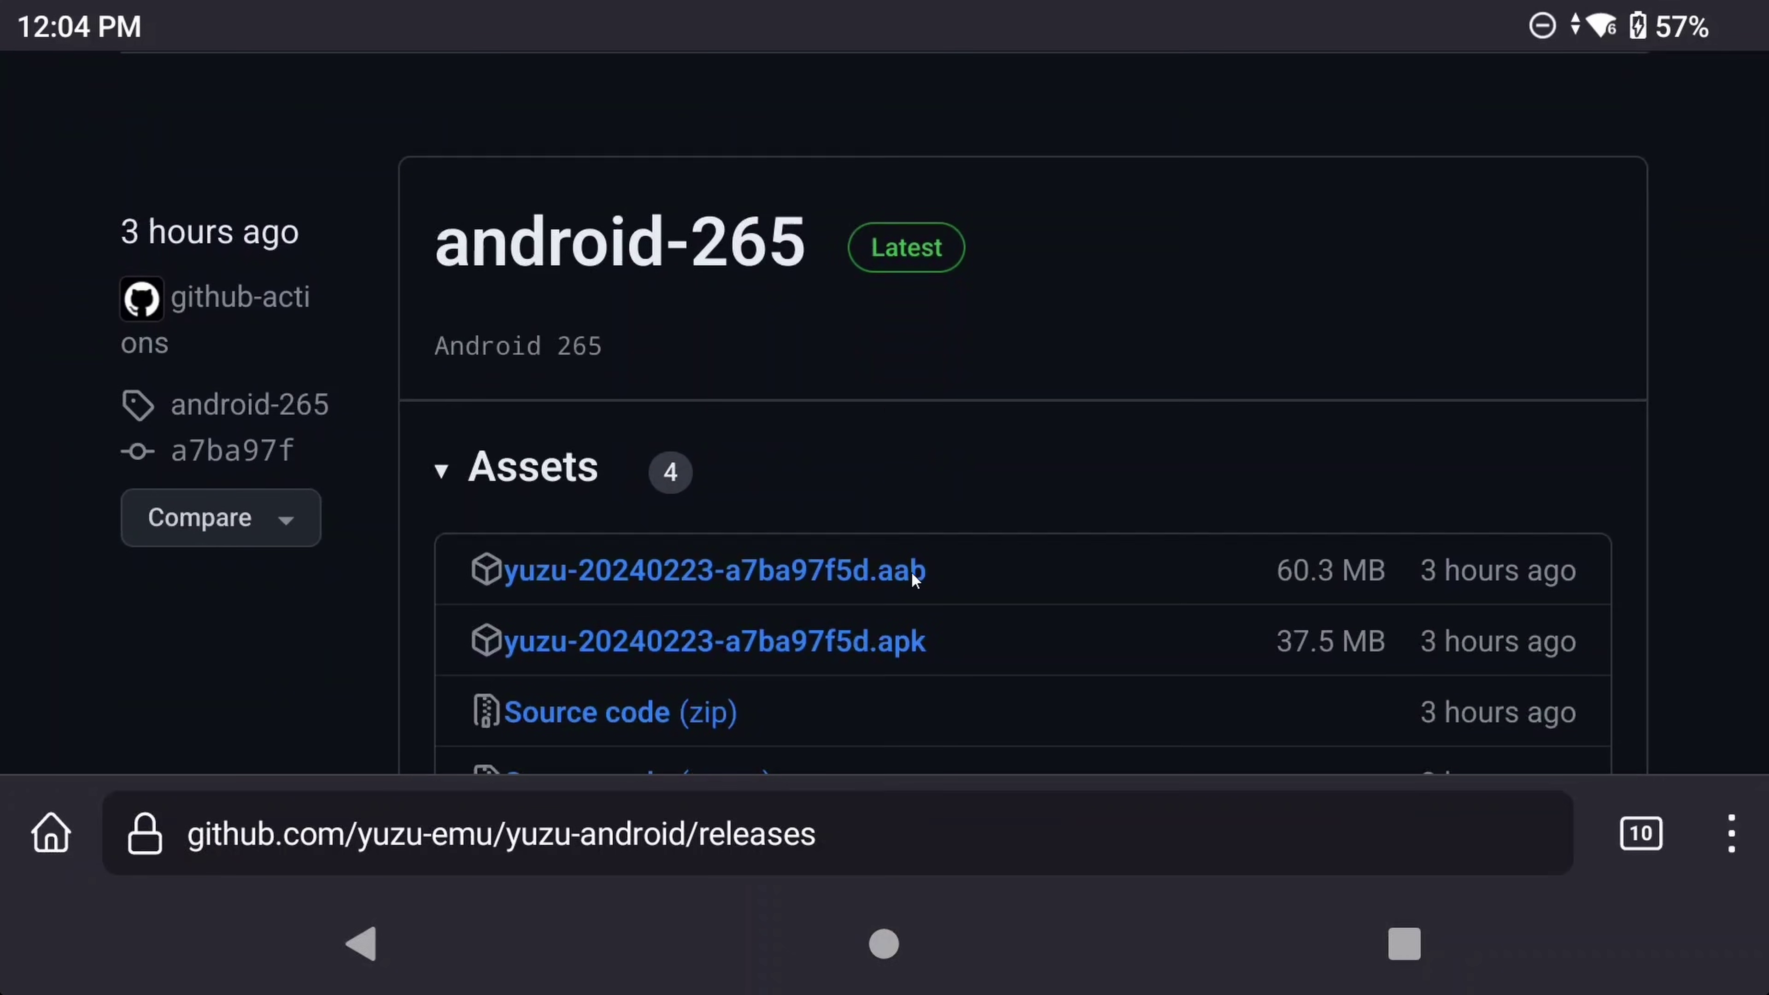
Download the 37.49 MB yuzu-20240223-a7ba97f5d.apk and open it for installation.
left_click(793, 641)
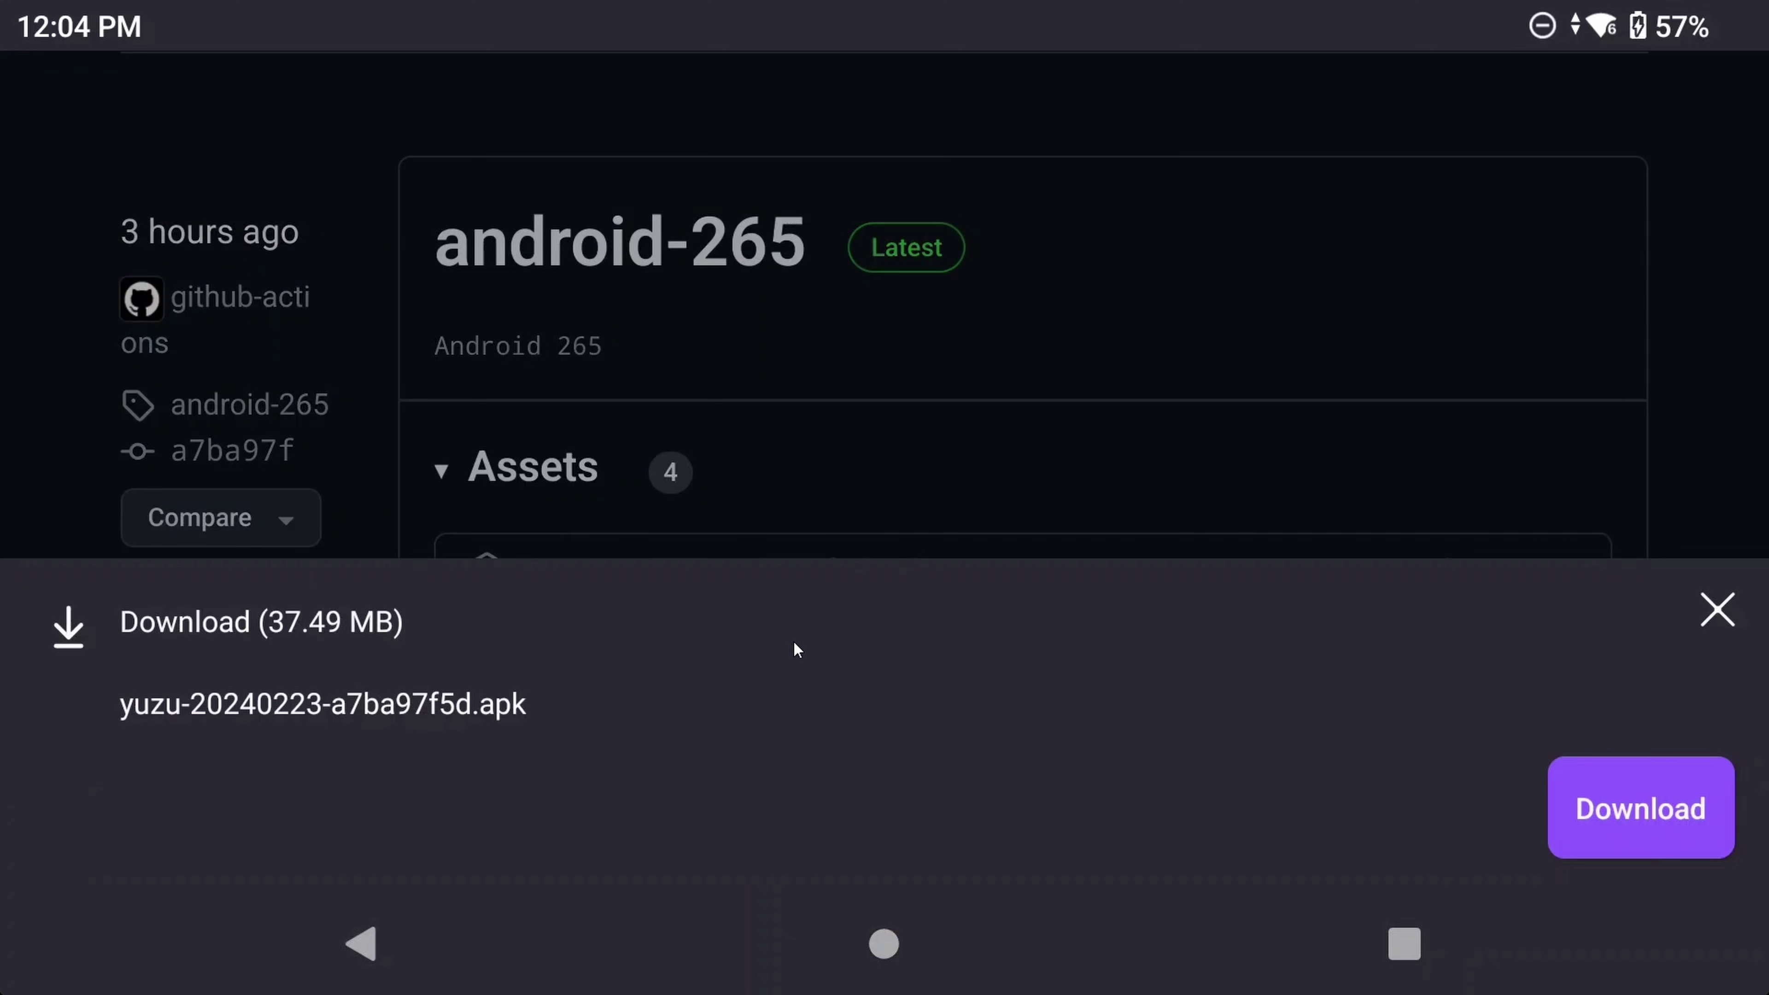
left_click(1596, 815)
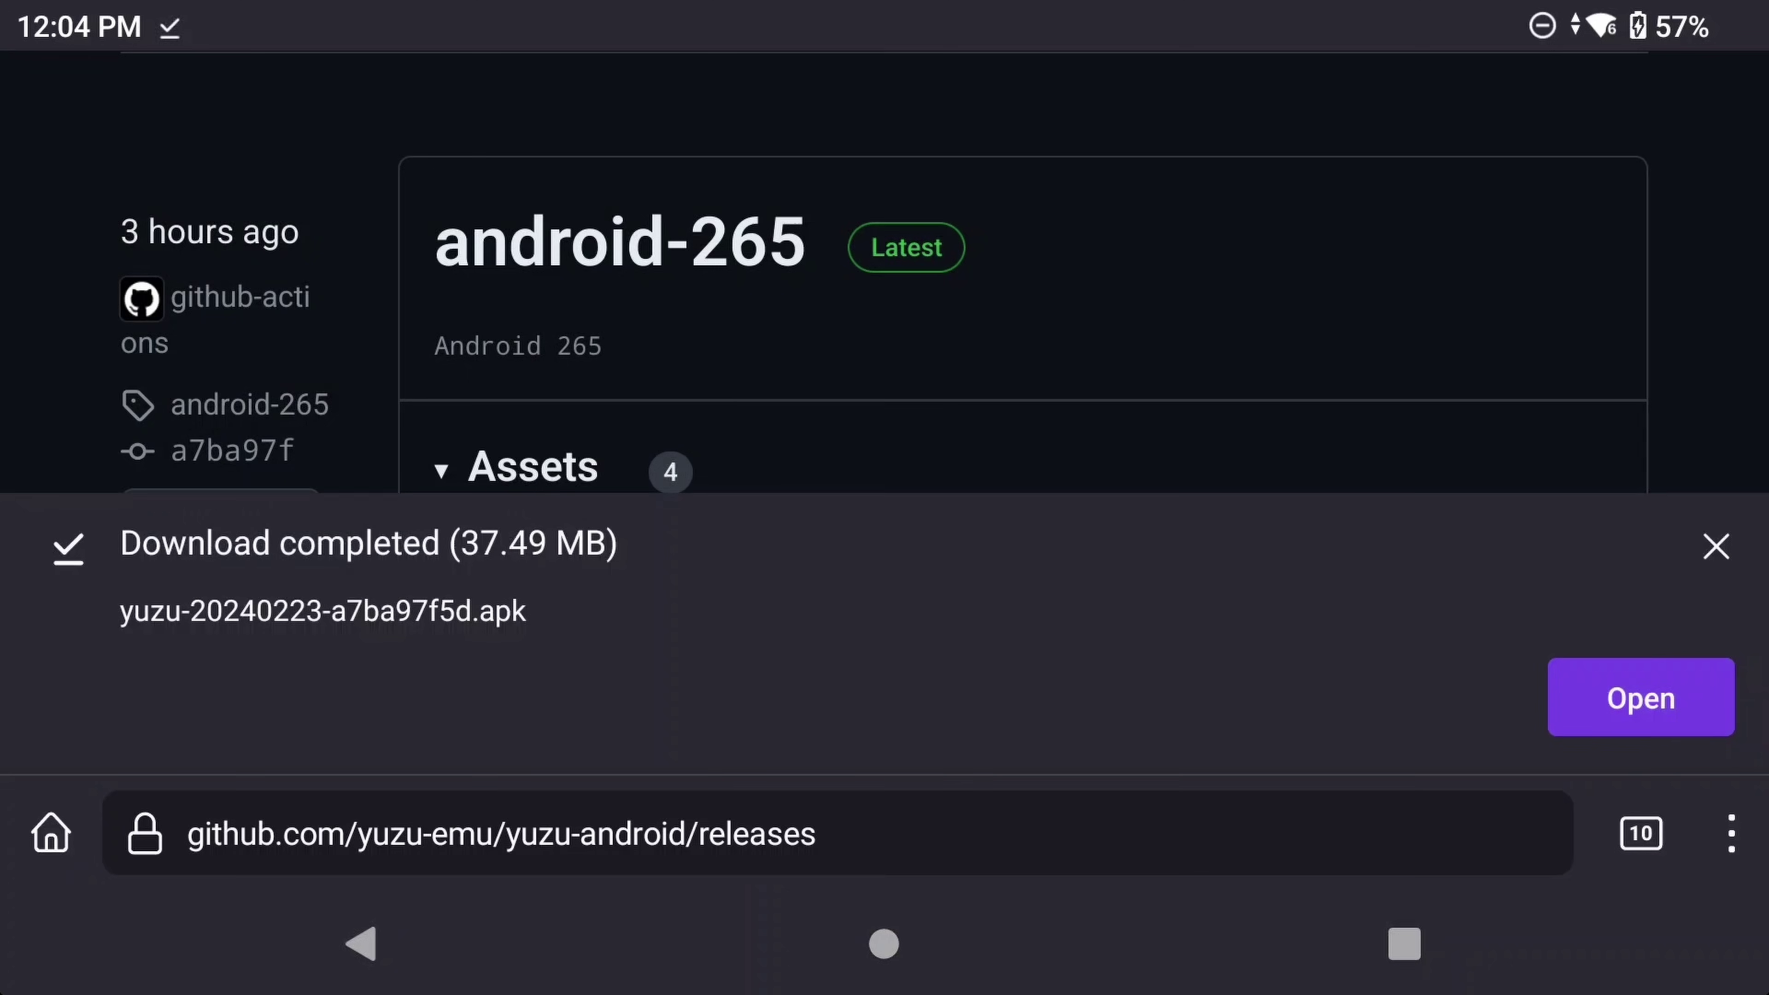
left_click(1678, 727)
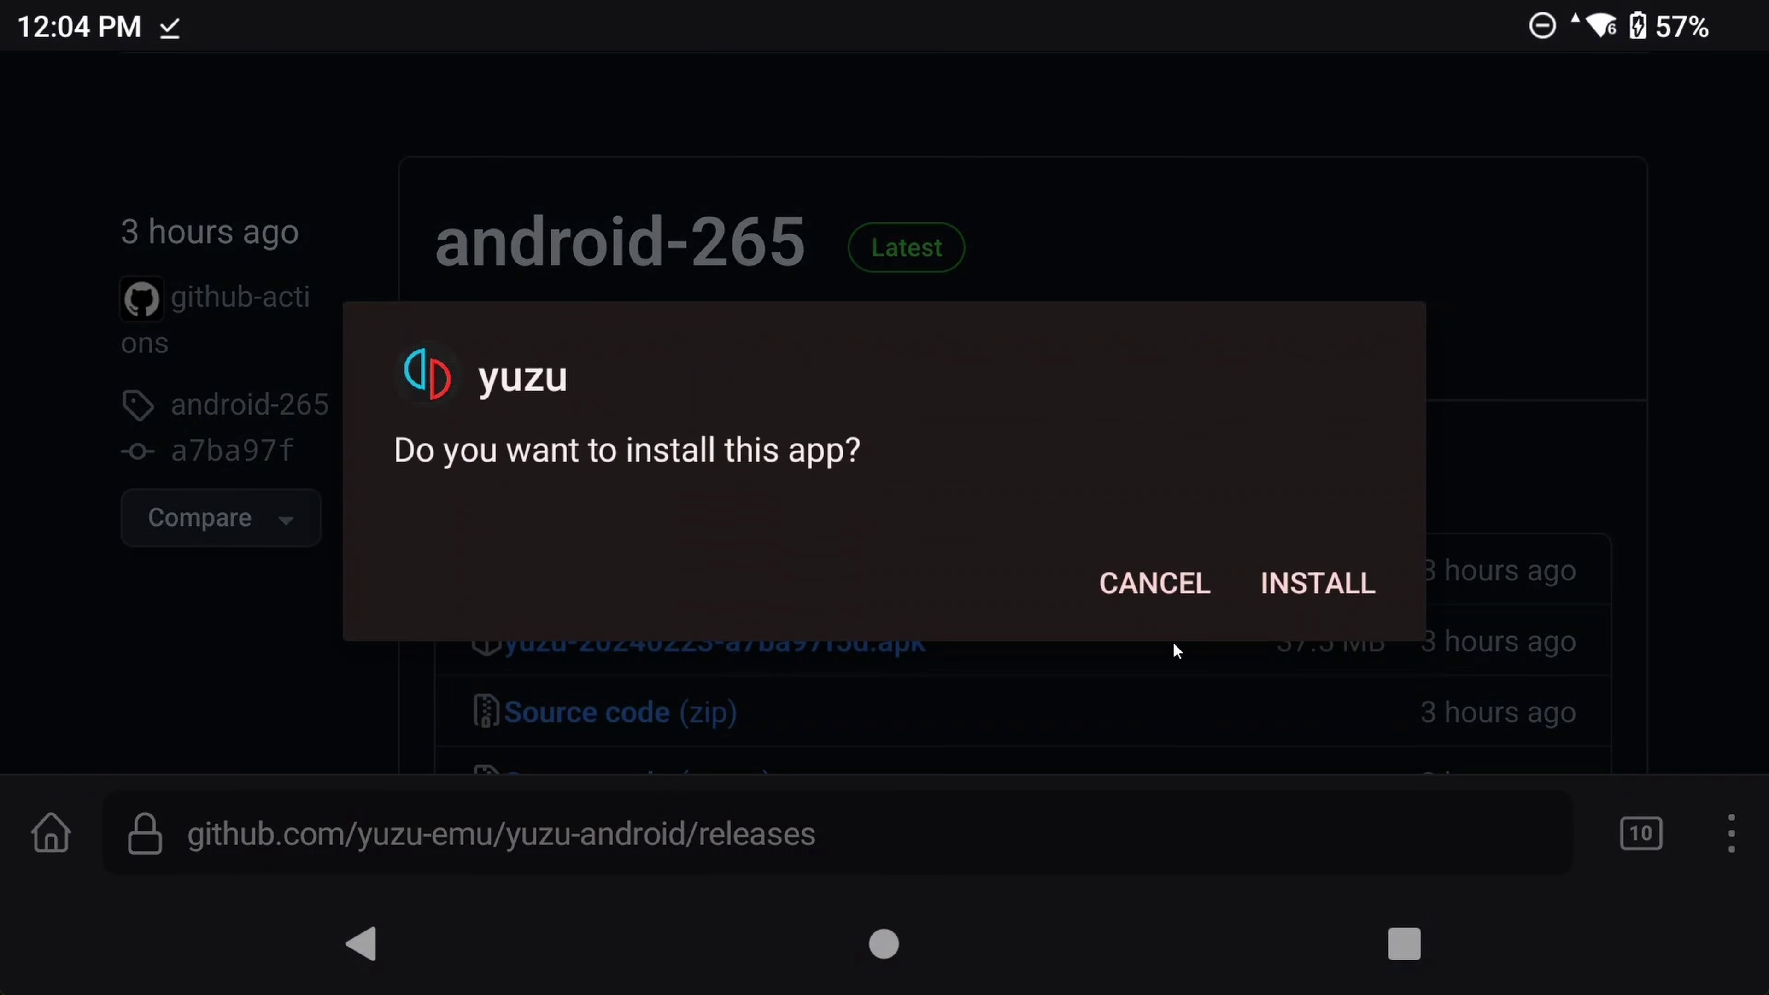
Install and launch yuzu, beginning its first-run setup.
left_click(1310, 584)
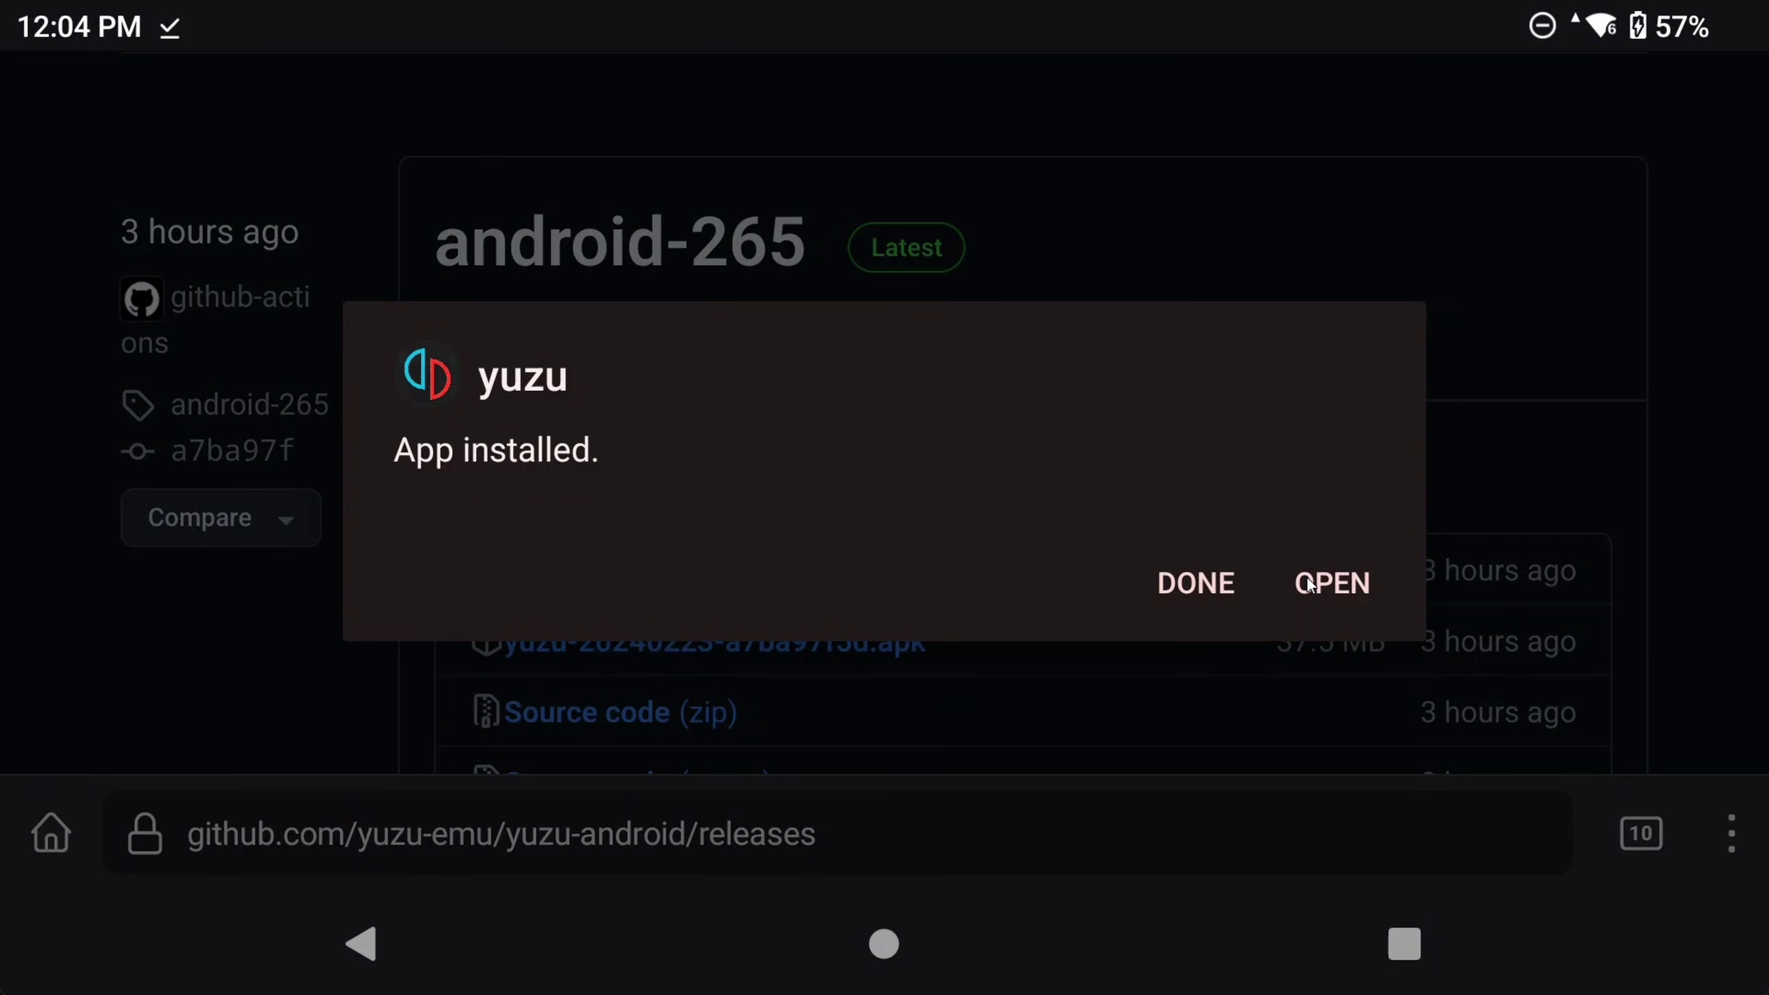
left_click(1310, 584)
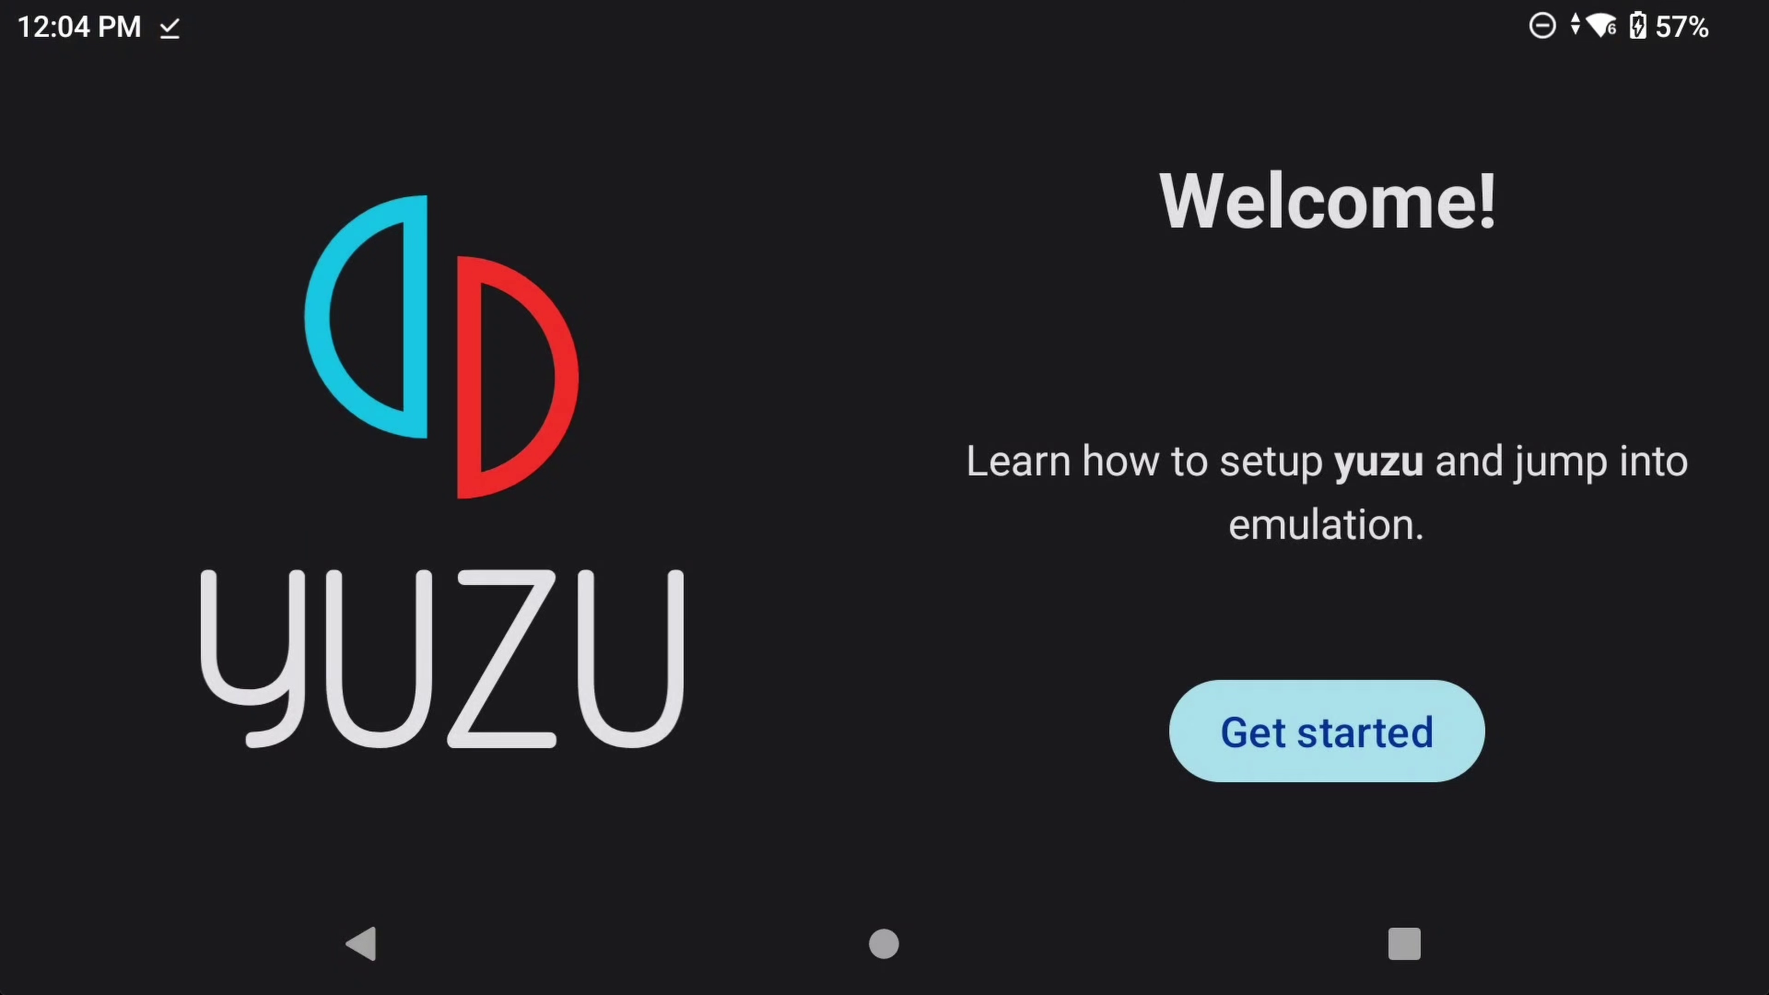
left_click(1395, 750)
Allow yuzu notifications and install prod.keys from the Switch folder as emulator keys.
left_click(1522, 722)
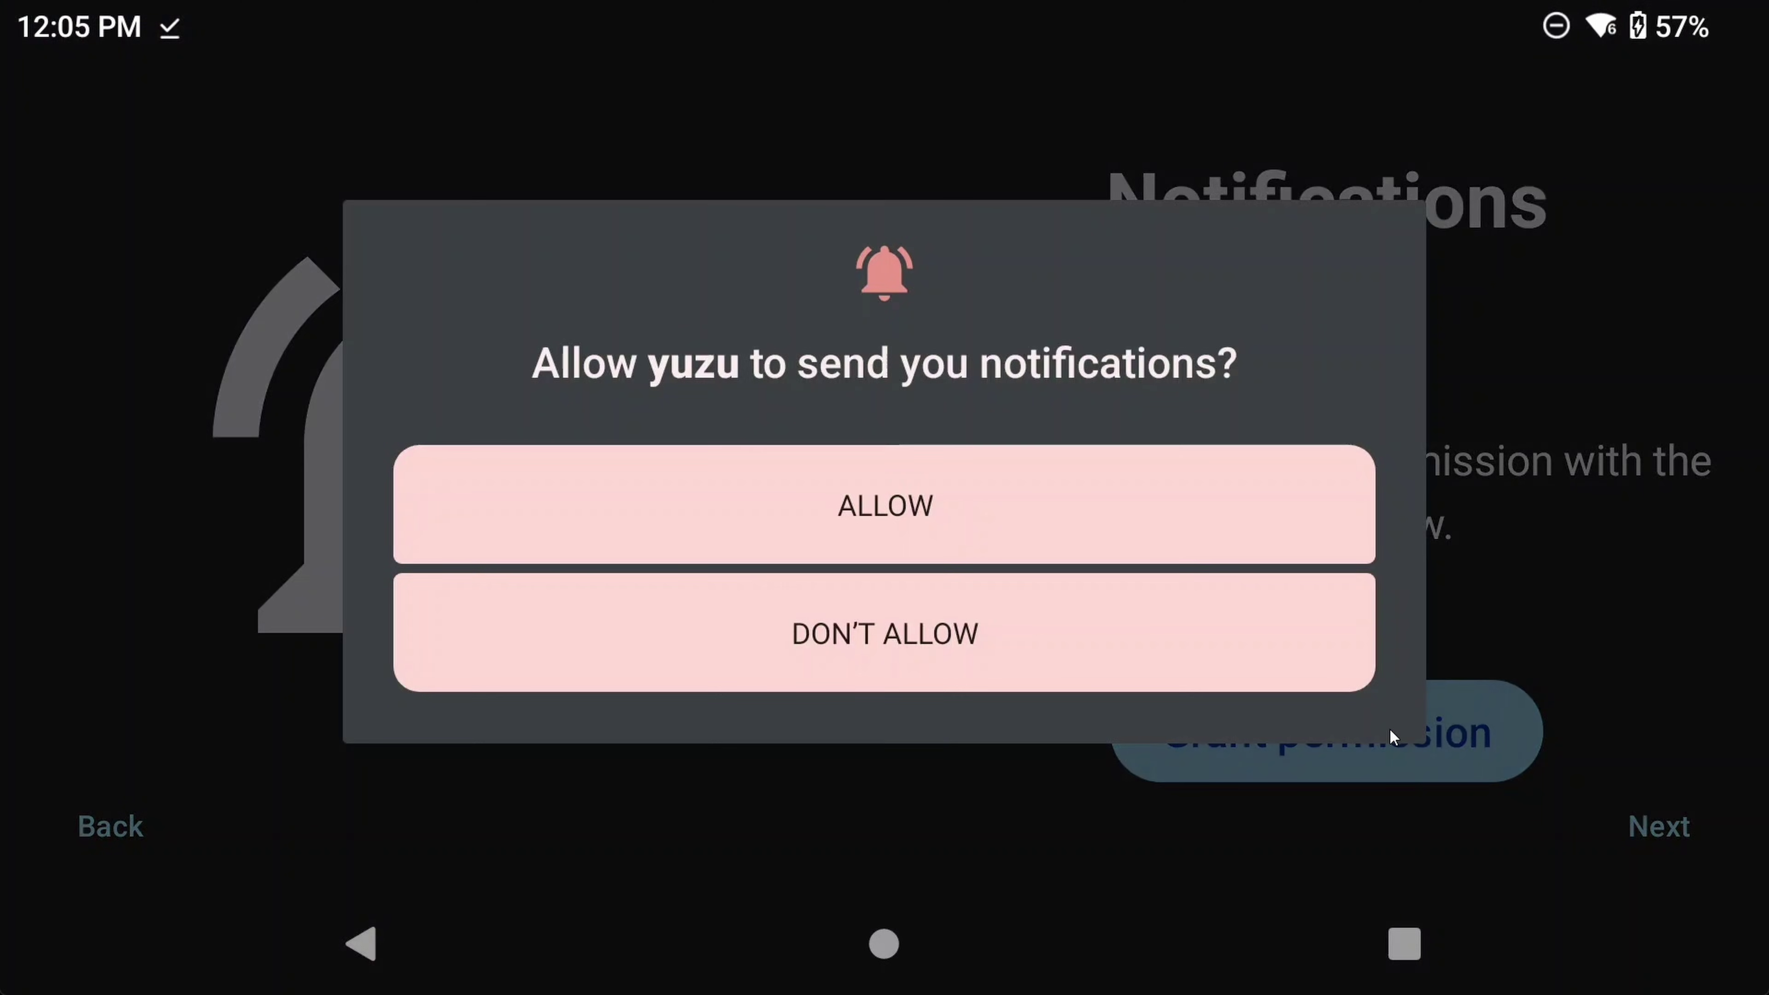
left_click(853, 515)
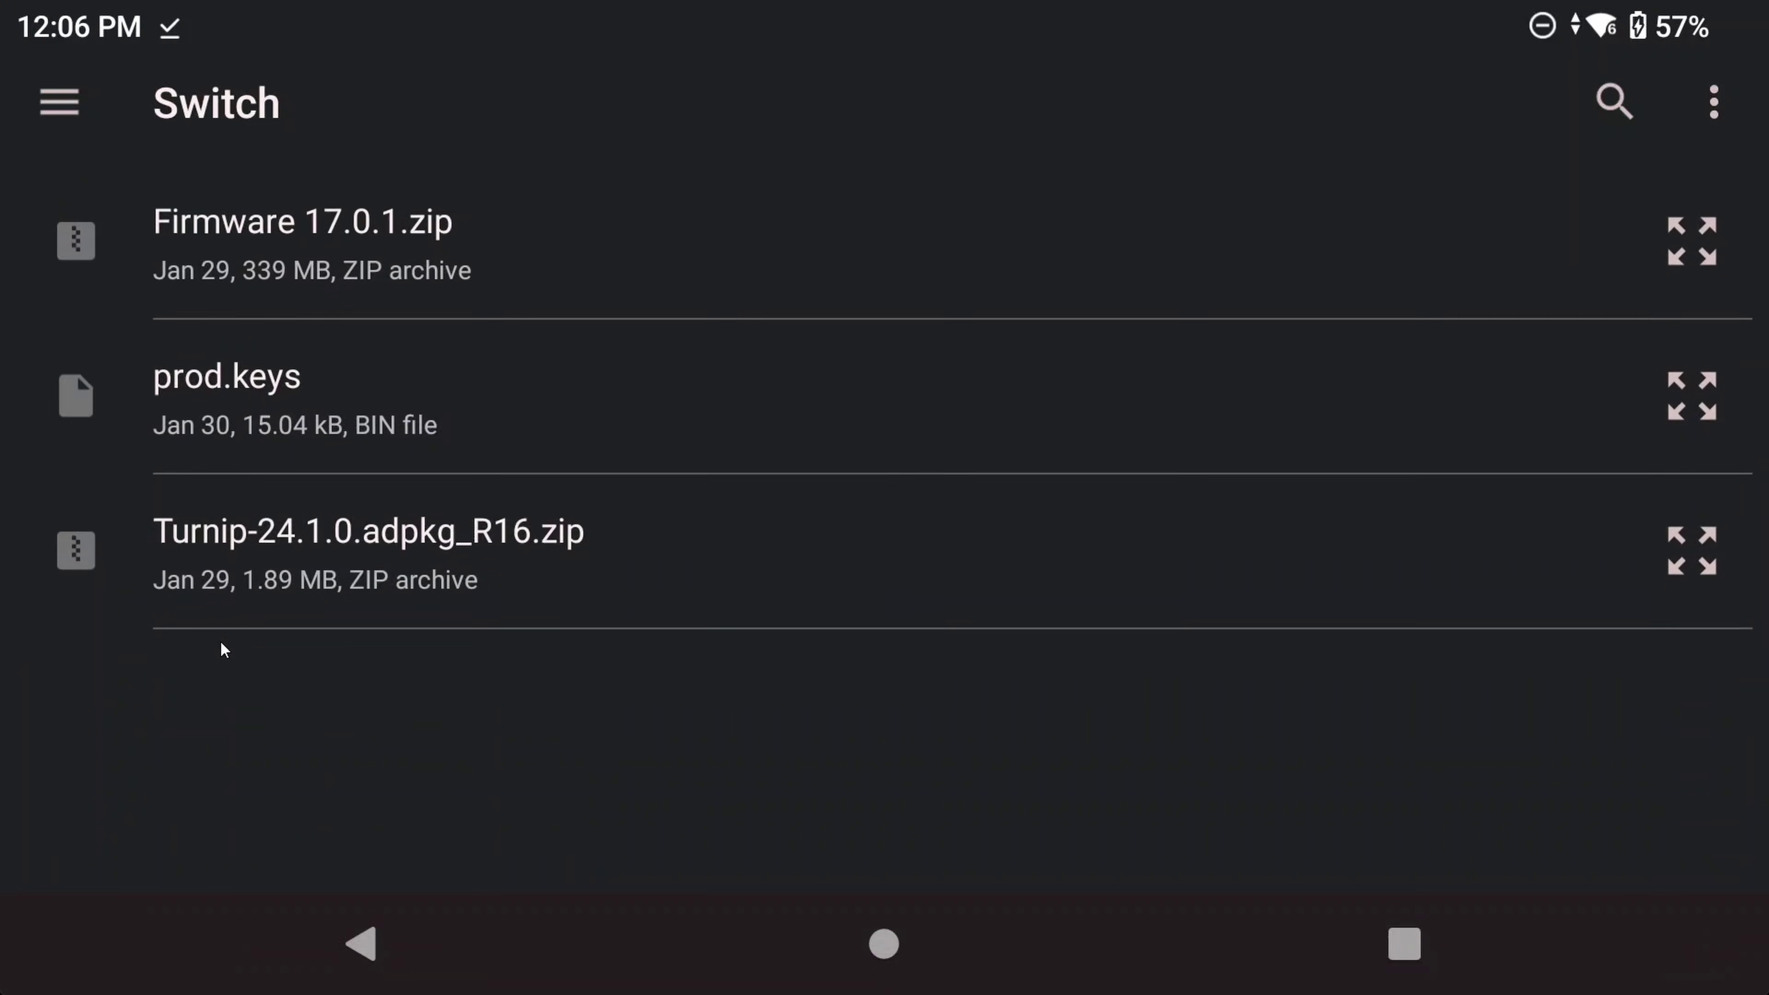
left_click(304, 394)
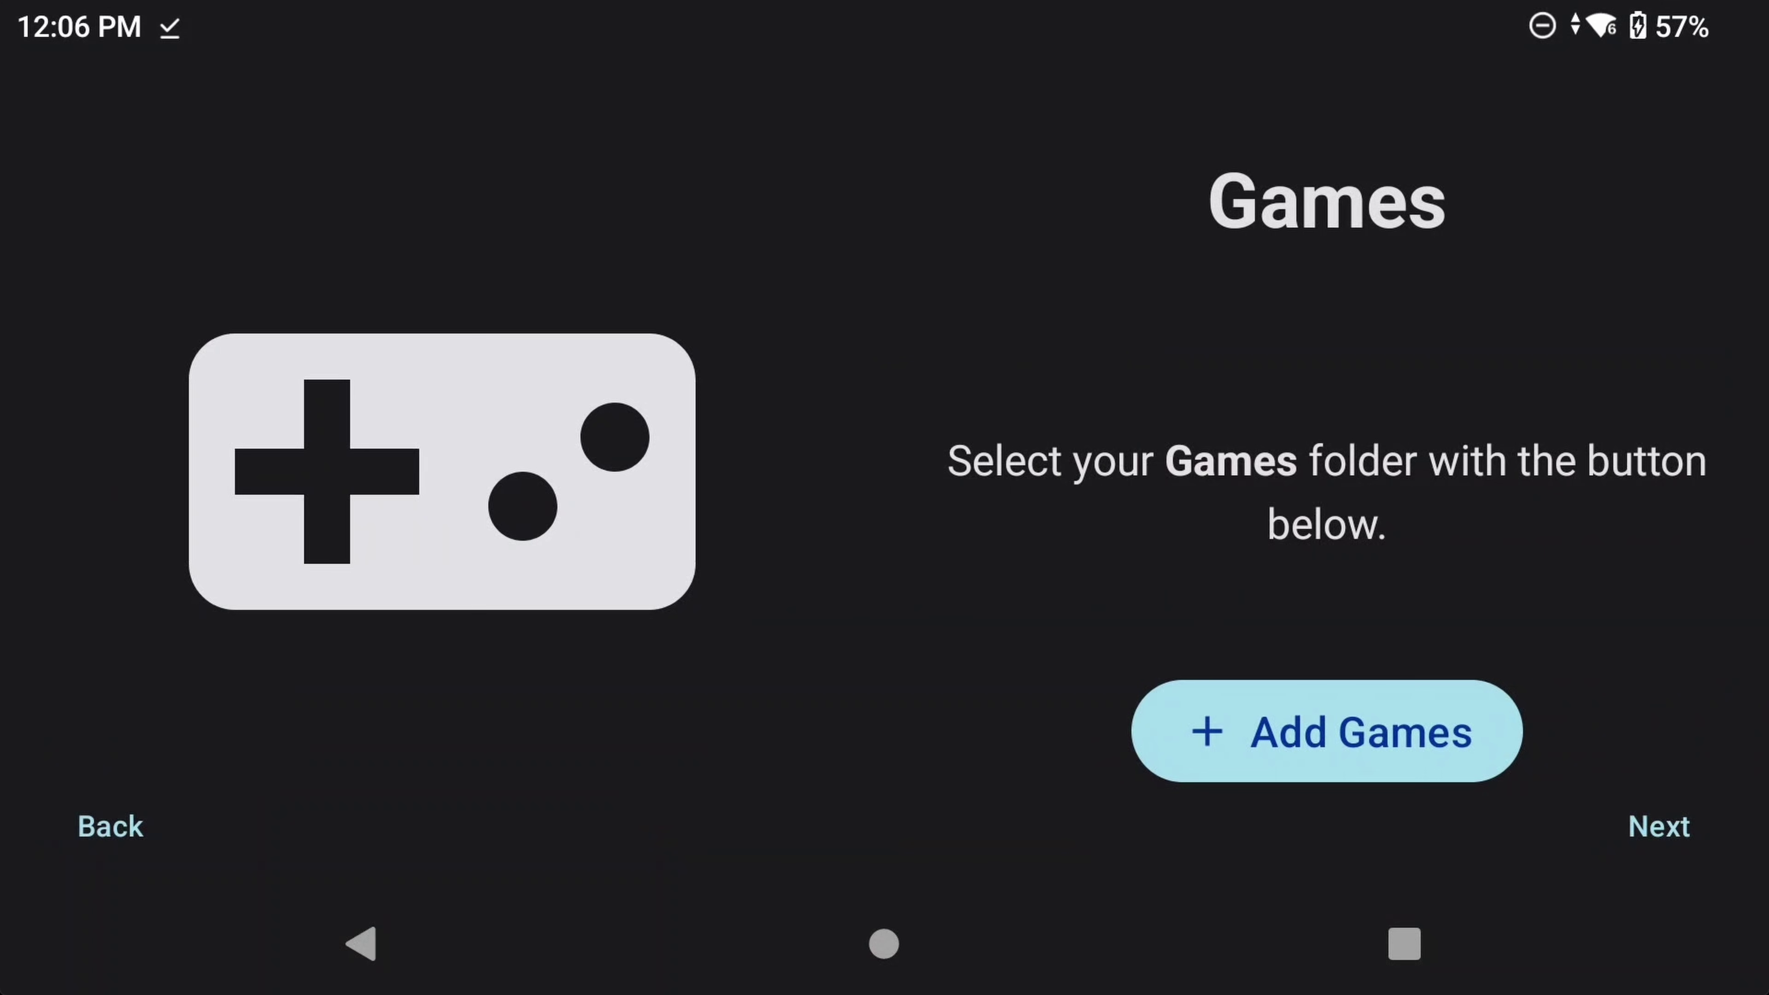
Choose ROMs > switch as yuzu's games folder and grant access to its files.
left_click(1378, 773)
left_click(287, 211)
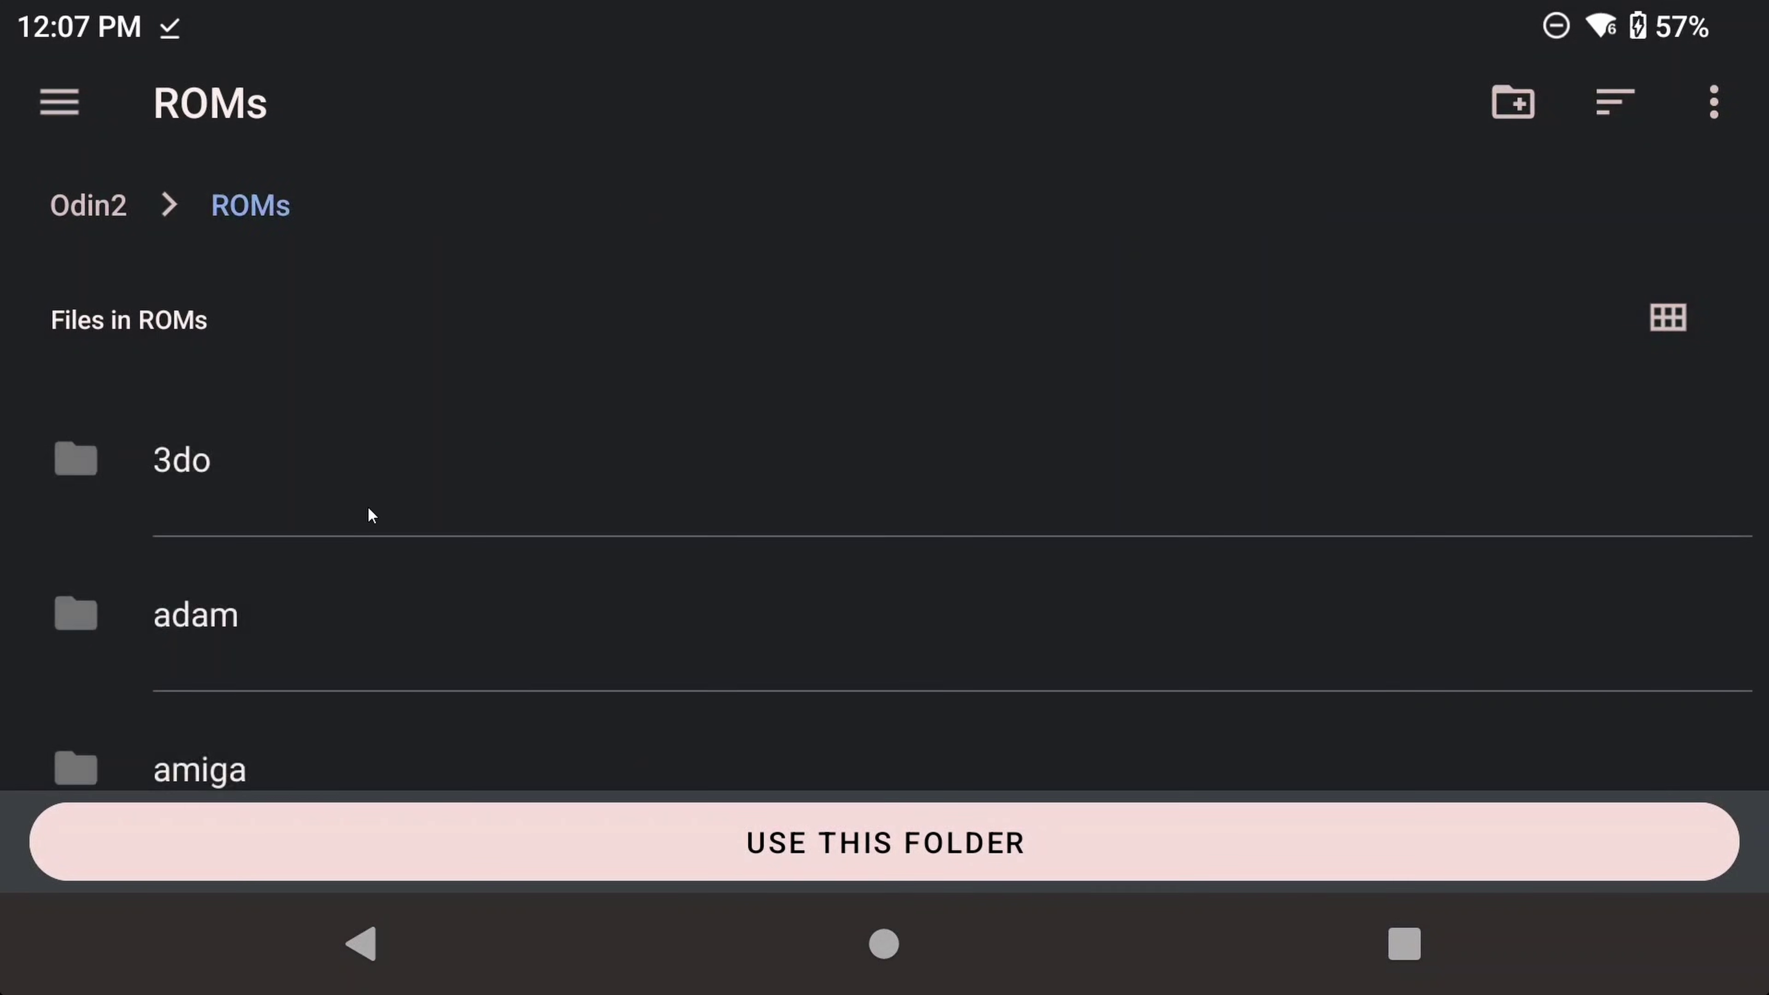
scroll(369, 488, "down", 20)
scroll(348, 478, "down", 15)
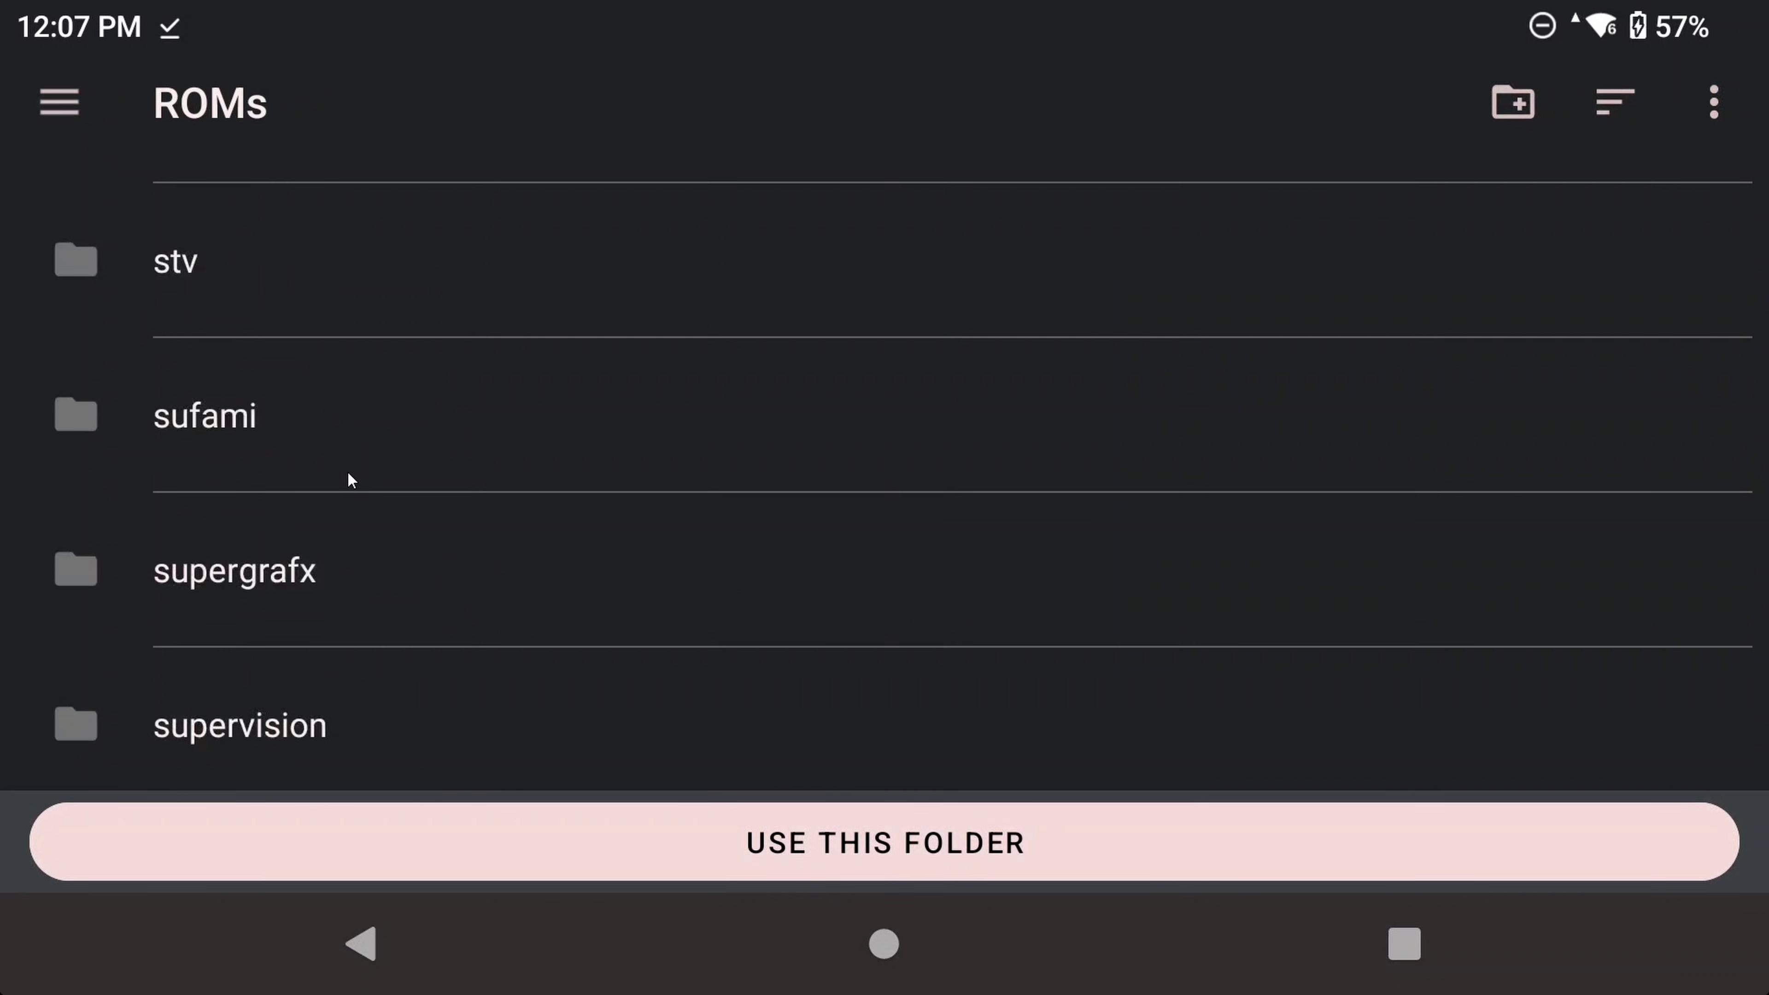
scroll(387, 494, "up", 5)
scroll(388, 497, "down", 5)
scroll(375, 495, "down", 5)
left_click(249, 605)
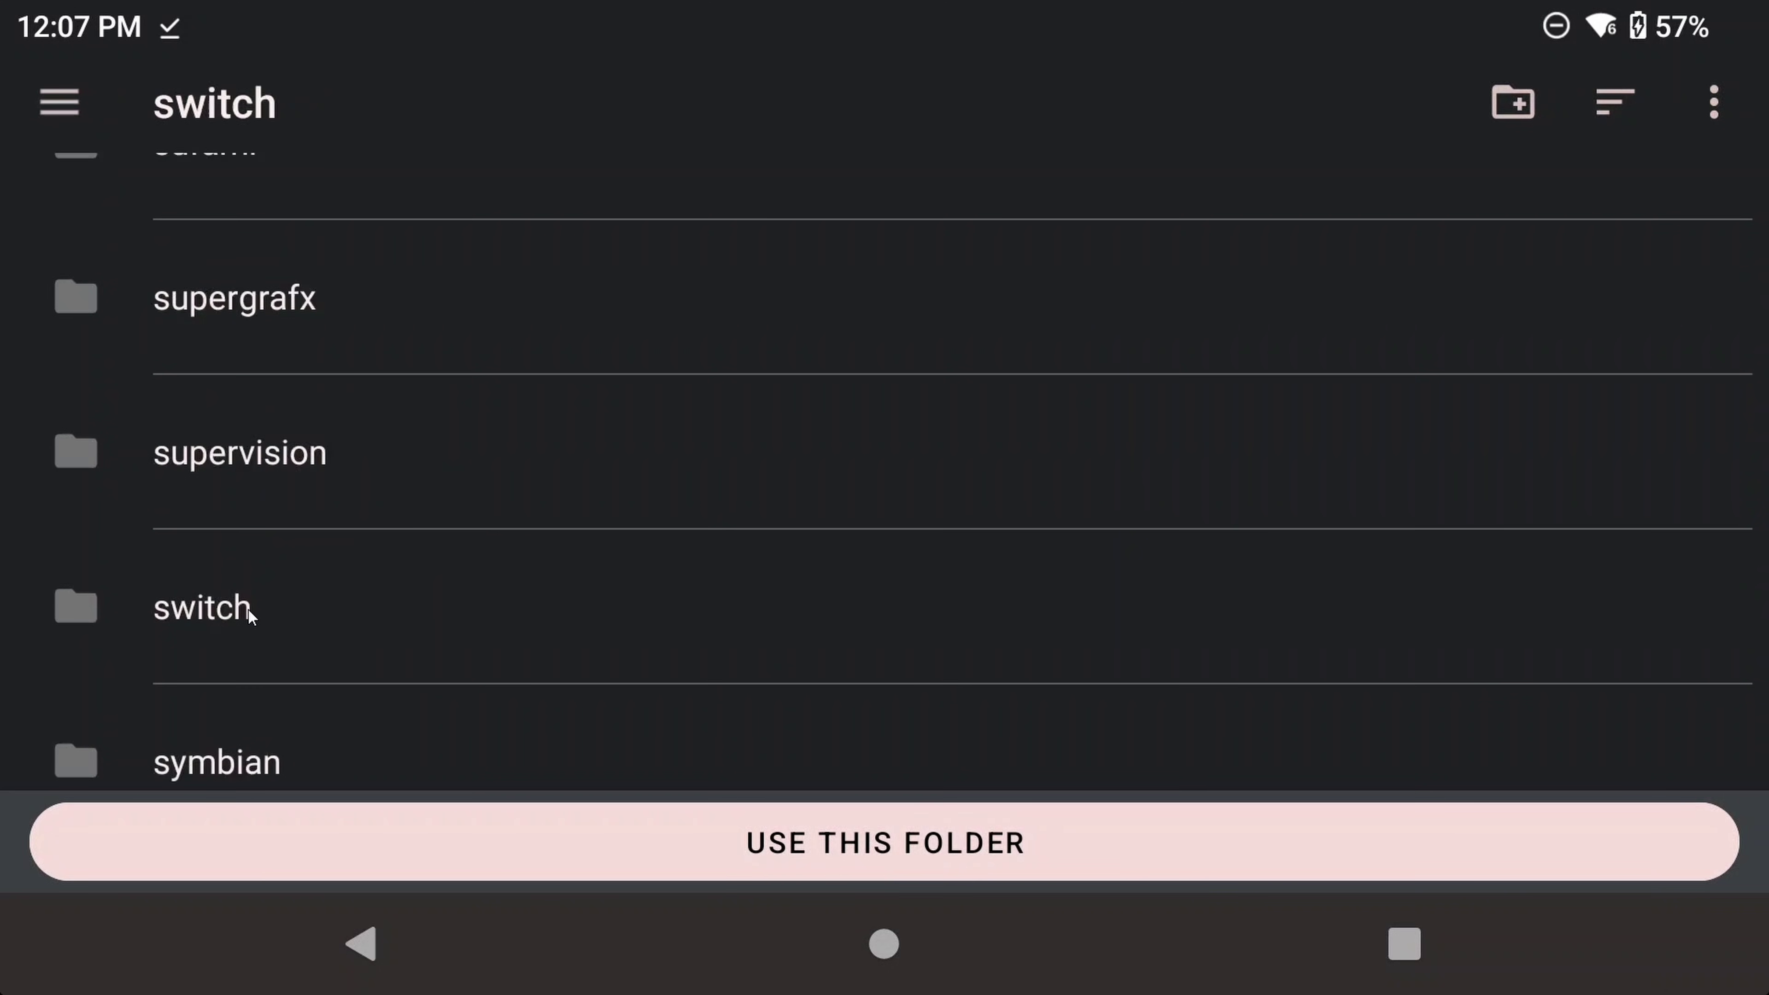
left_click(784, 846)
left_click(1322, 577)
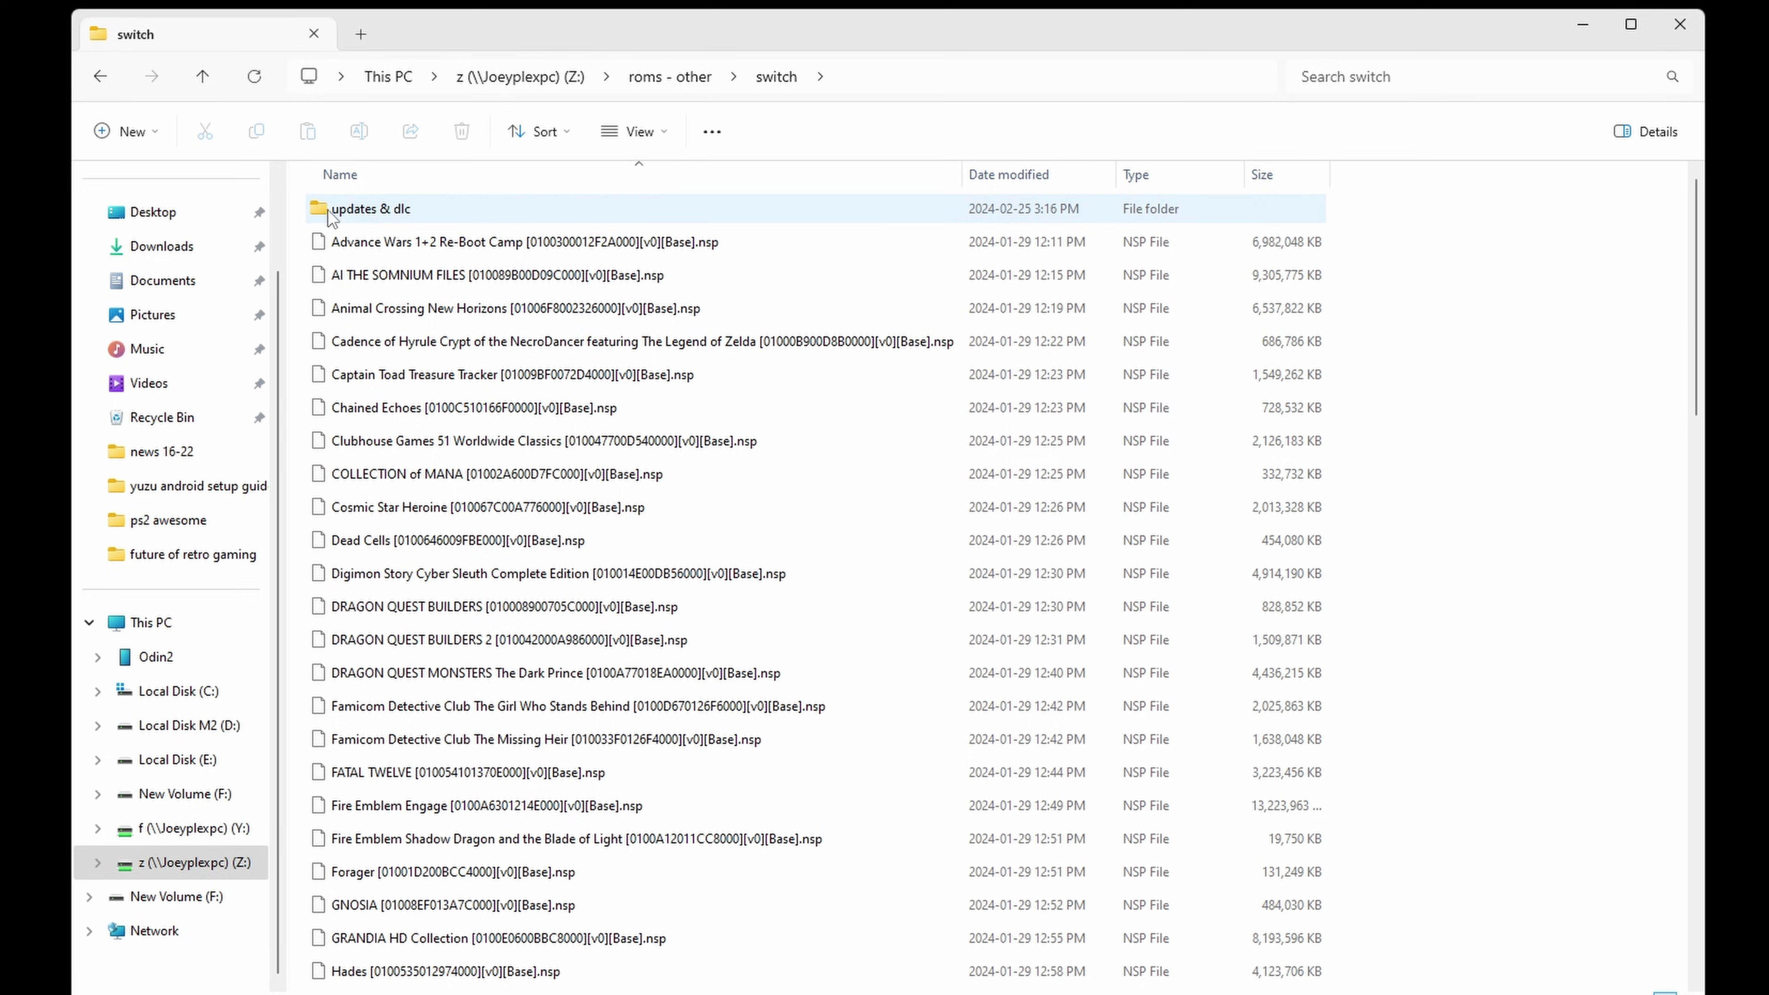
double_click(350, 212)
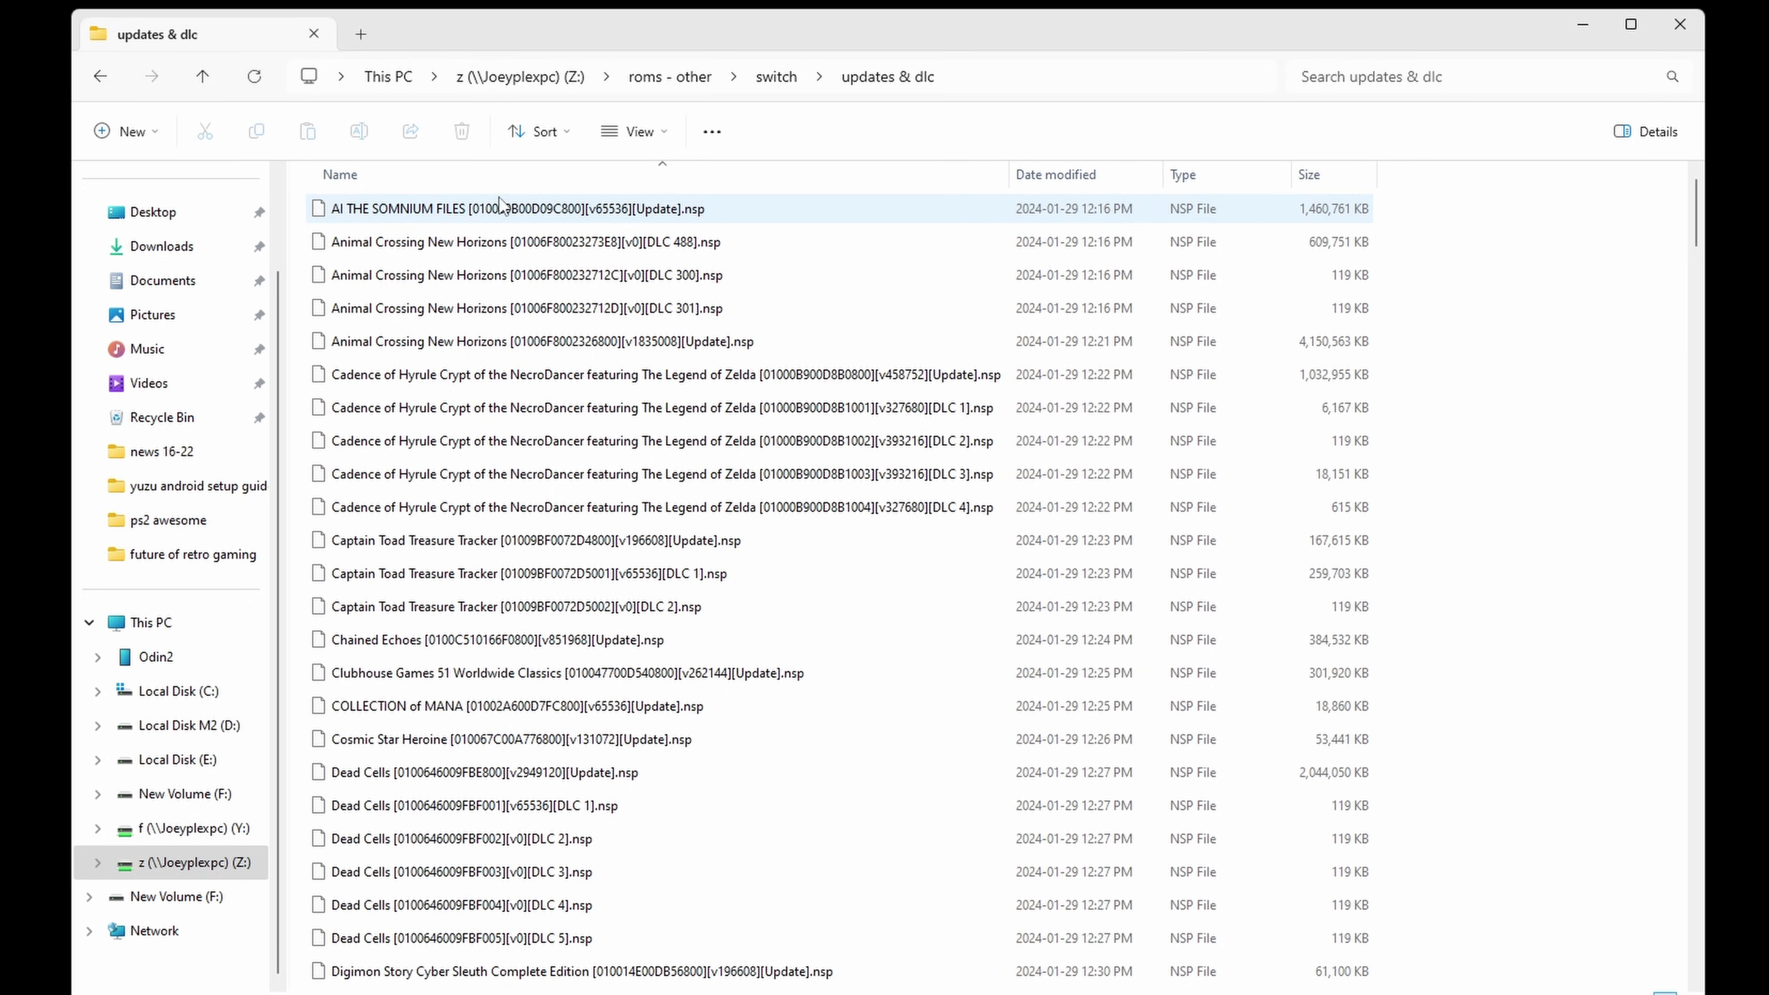
key("alt+Left")
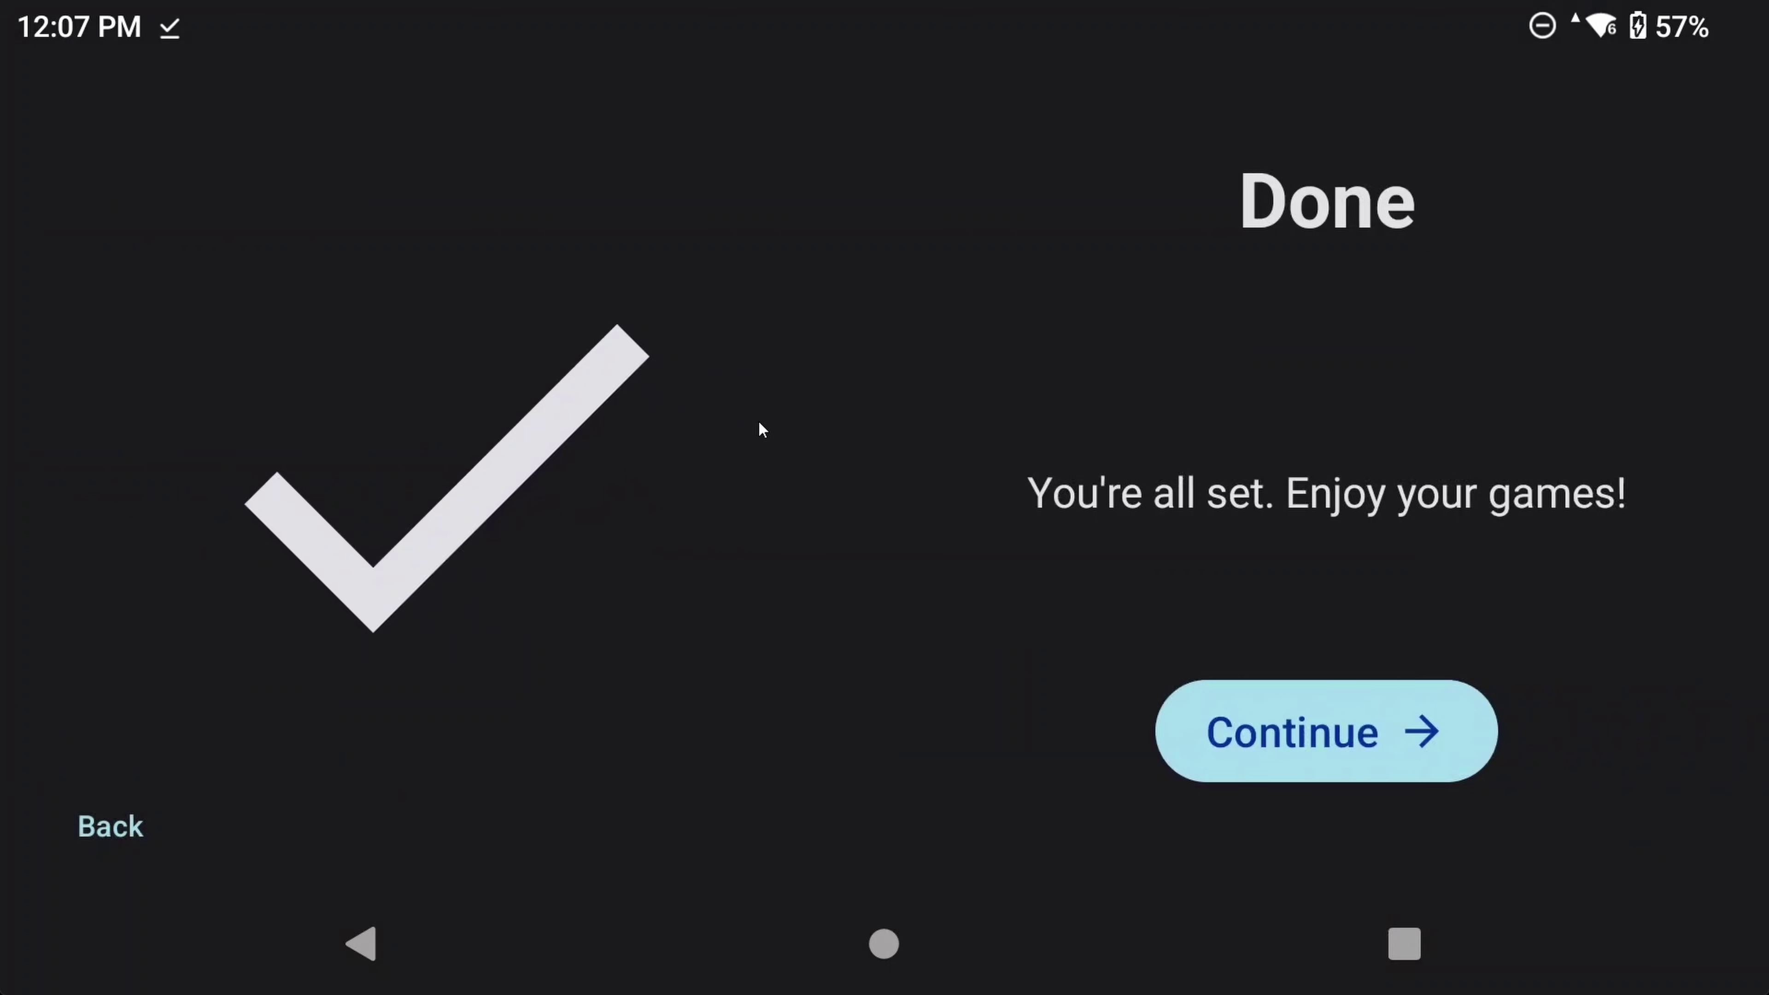
left_click(1290, 751)
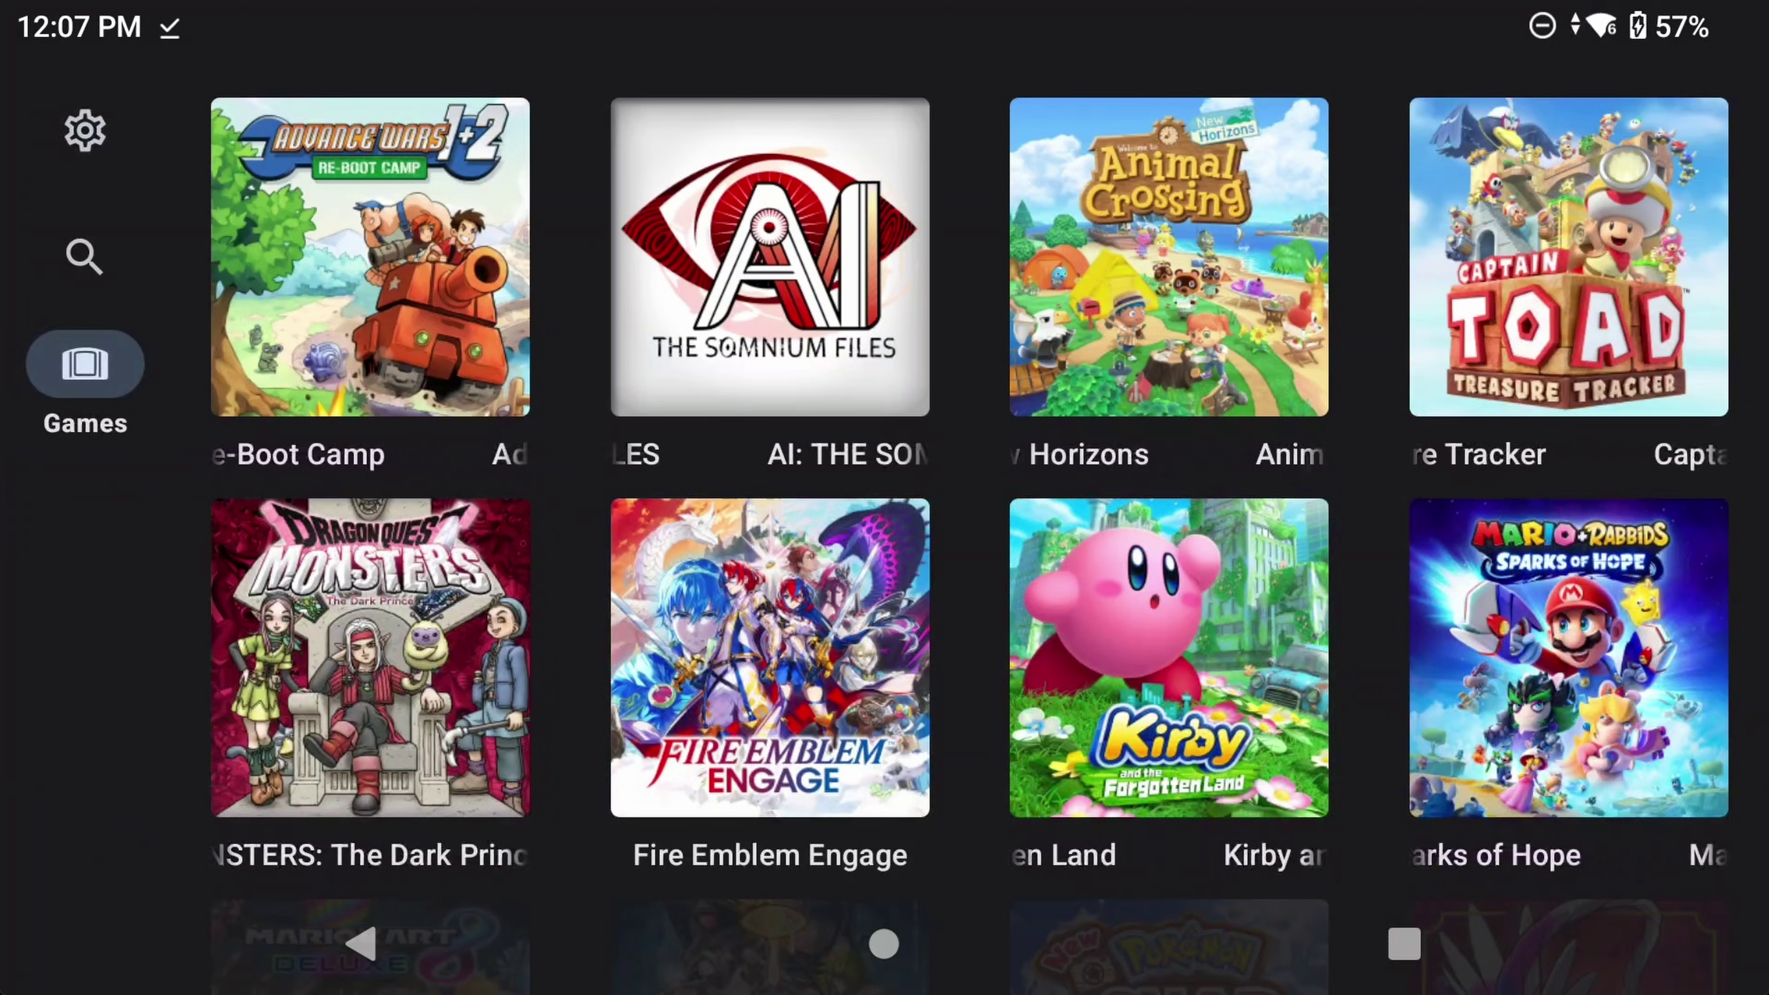
Open Advanced settings > System: 100% speed limit, Docked Mode off, region USA, English.
left_click(85, 131)
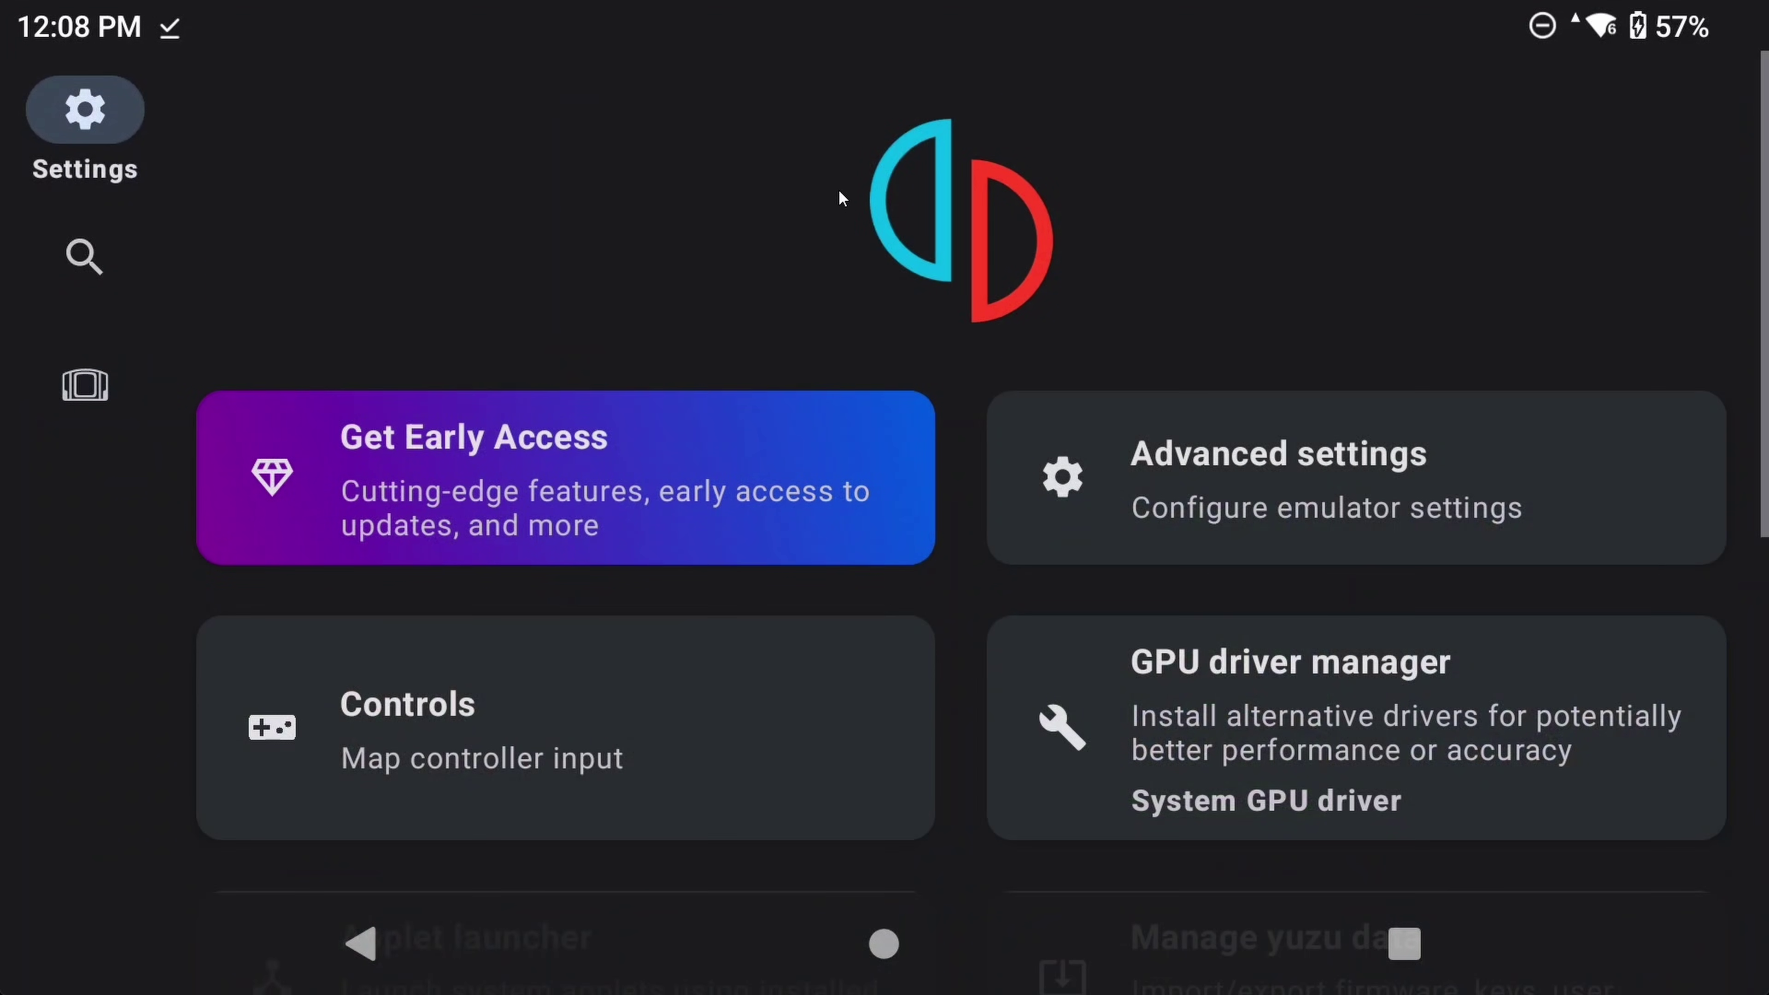
scroll(841, 226, "down", 2)
left_click(1340, 359)
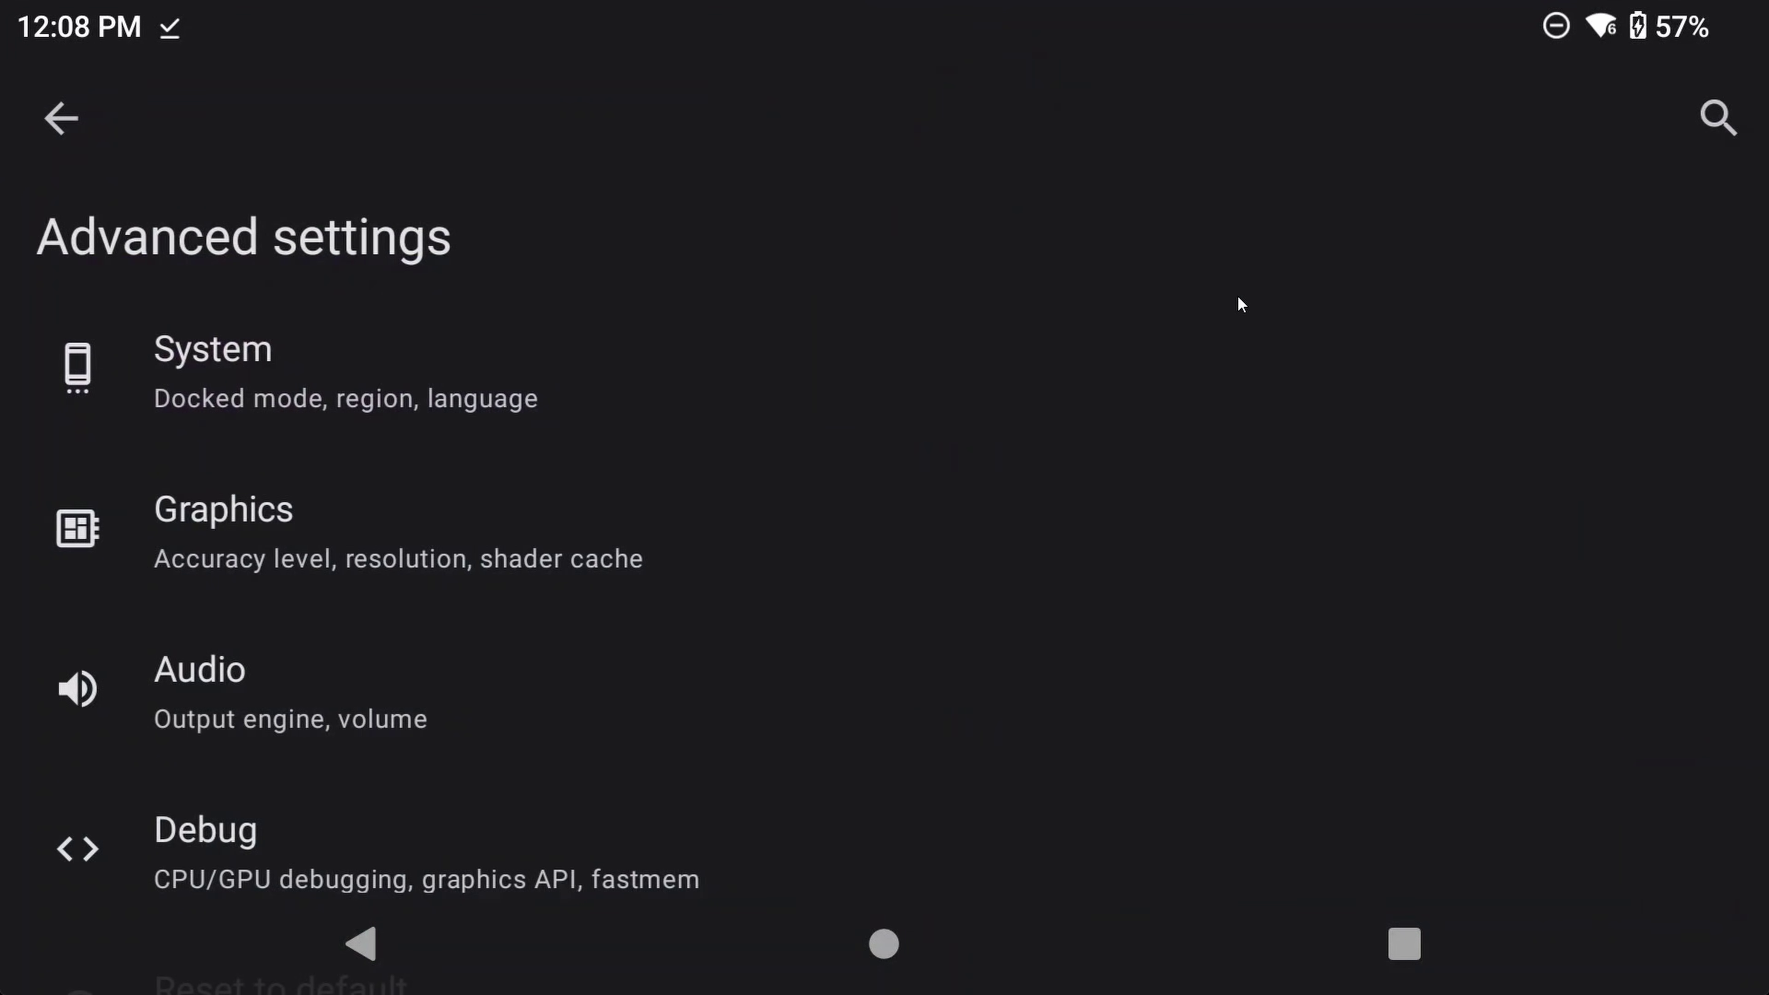
left_click(513, 364)
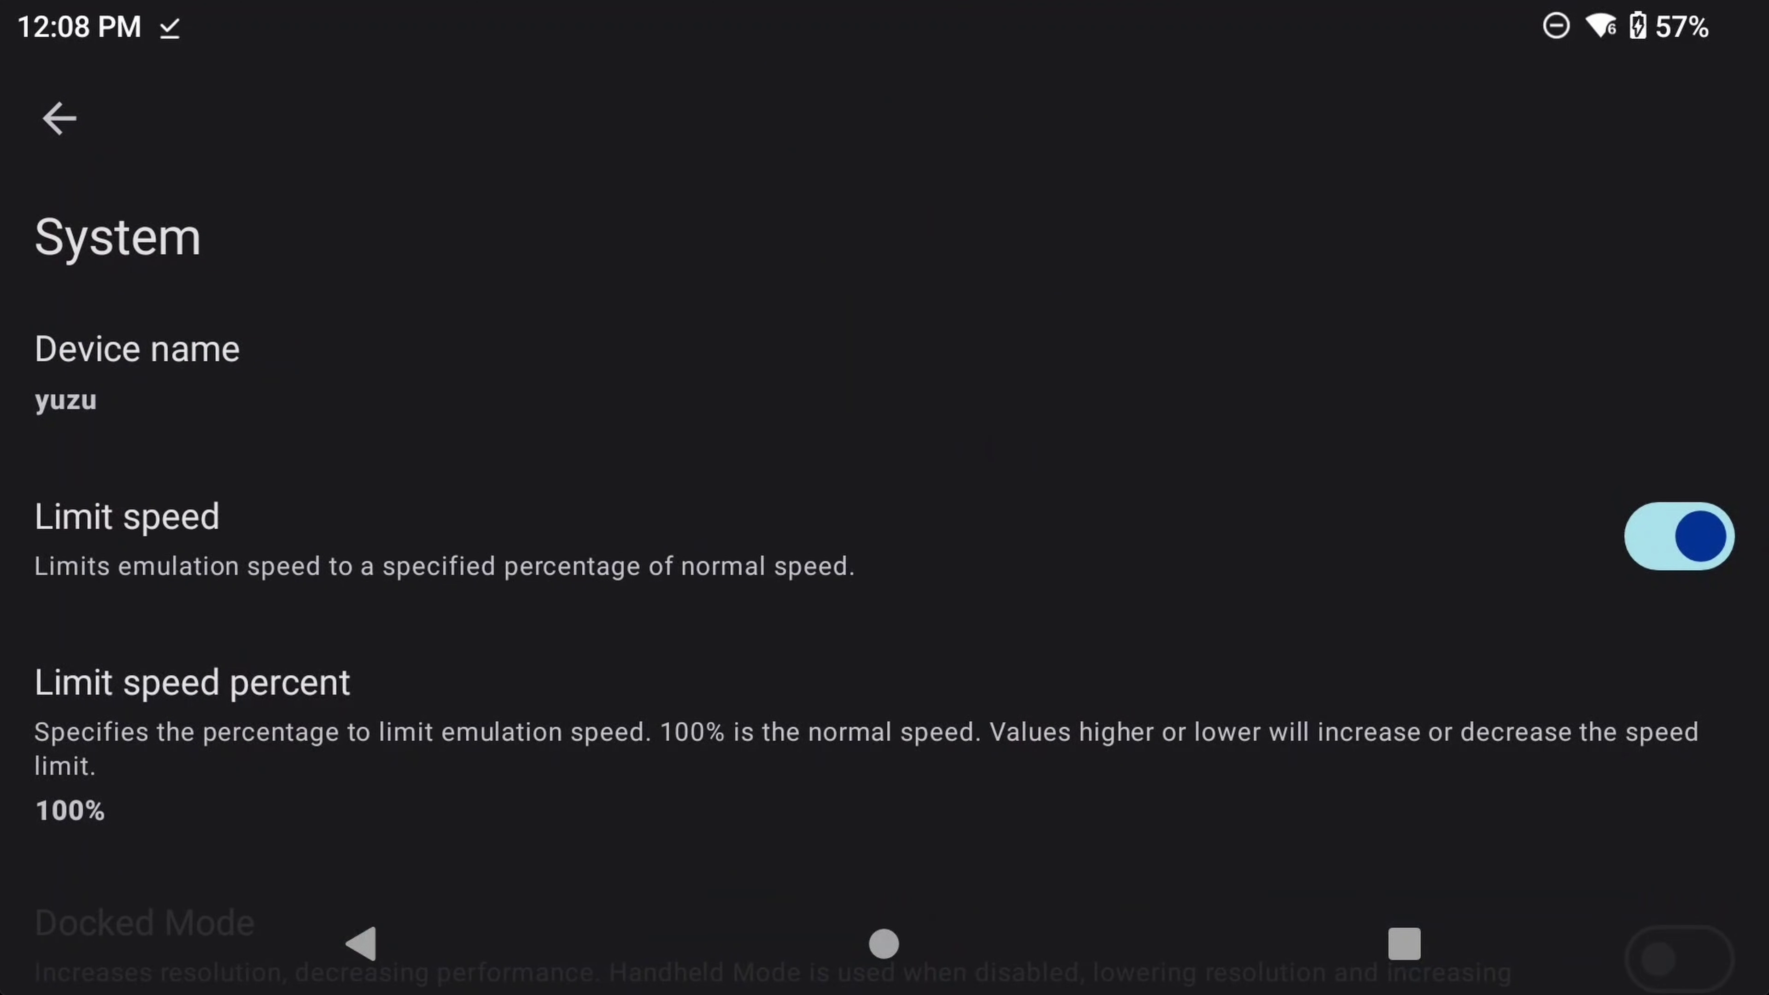
scroll(552, 295, "down", 6)
scroll(553, 295, "down", 2)
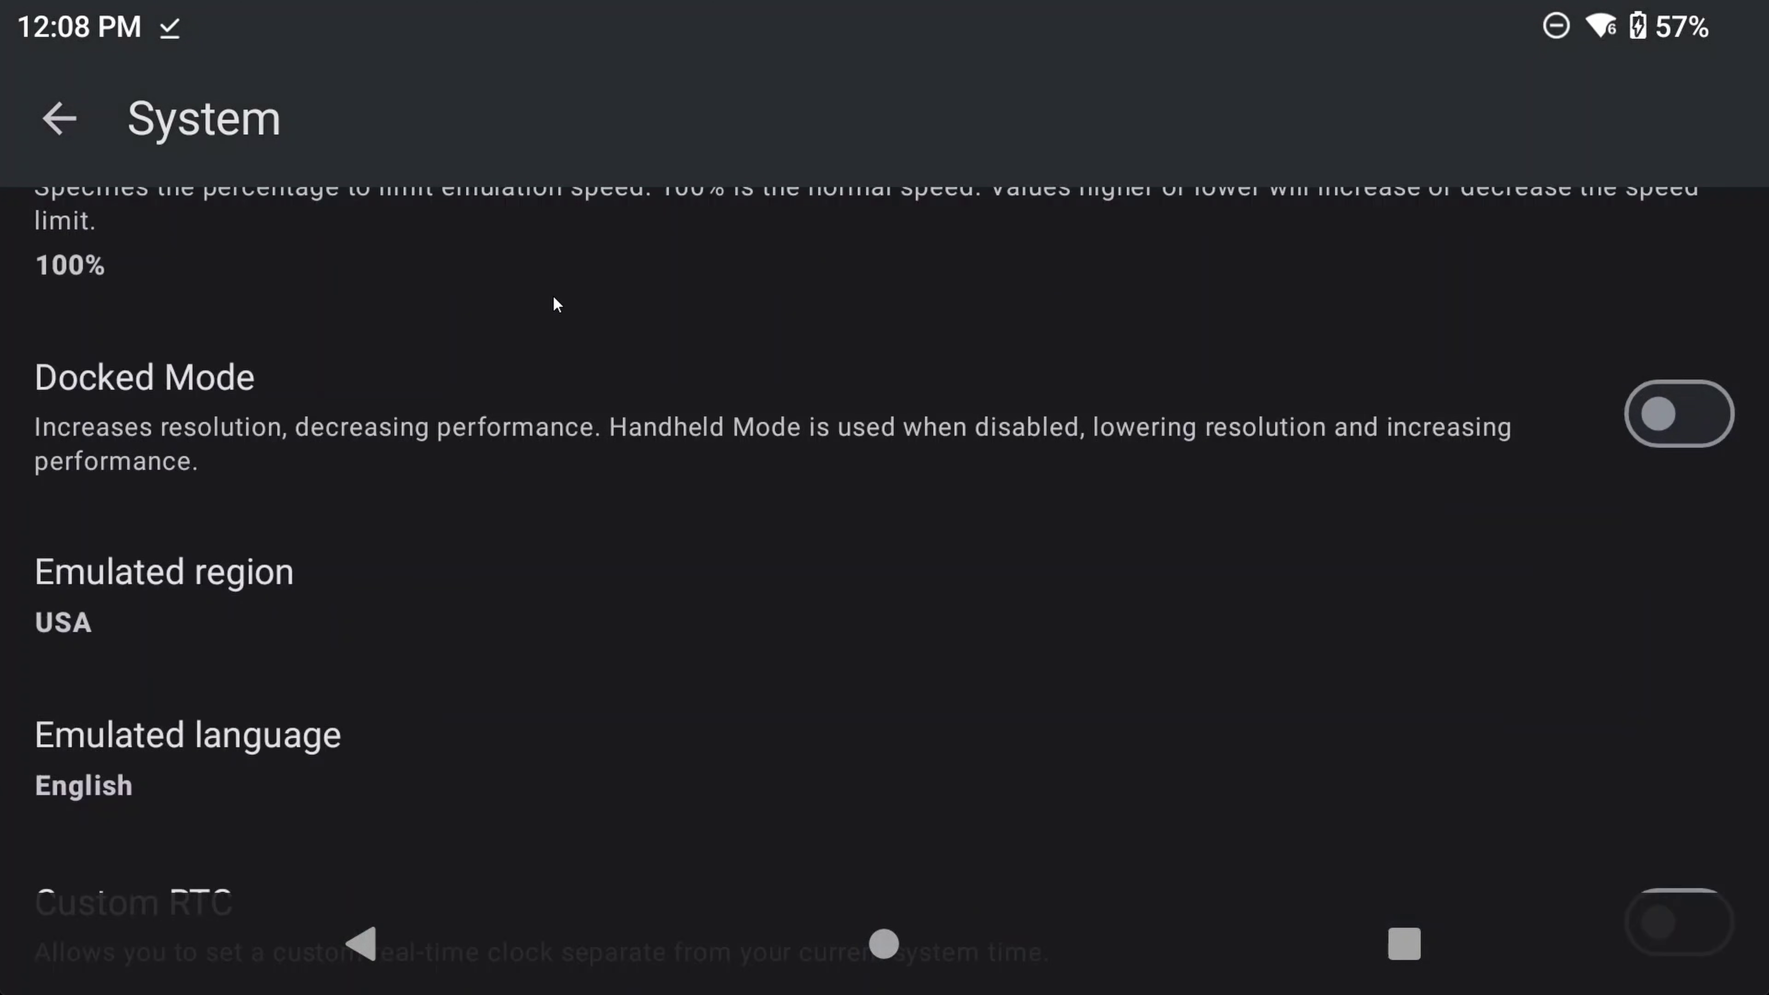
scroll(553, 295, "down", 2)
scroll(551, 294, "up", 2)
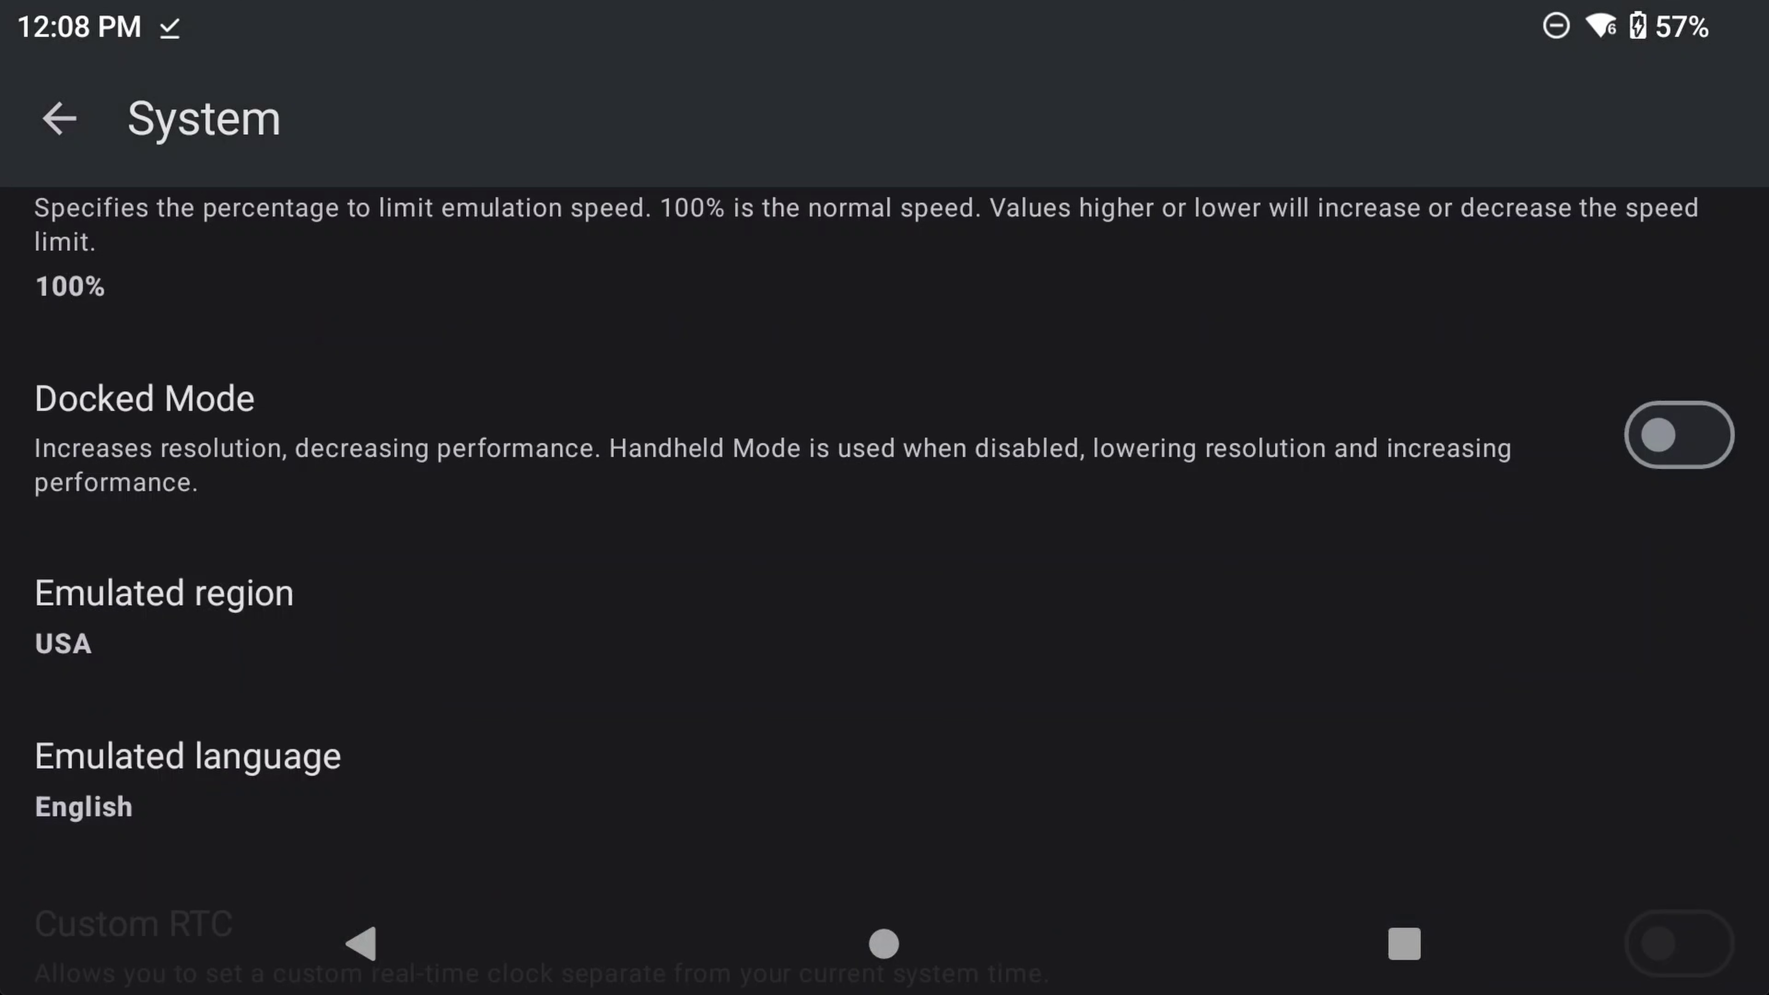
Open Graphics settings, leave resolution at 1X and check Disk shader cache is on.
left_click(368, 939)
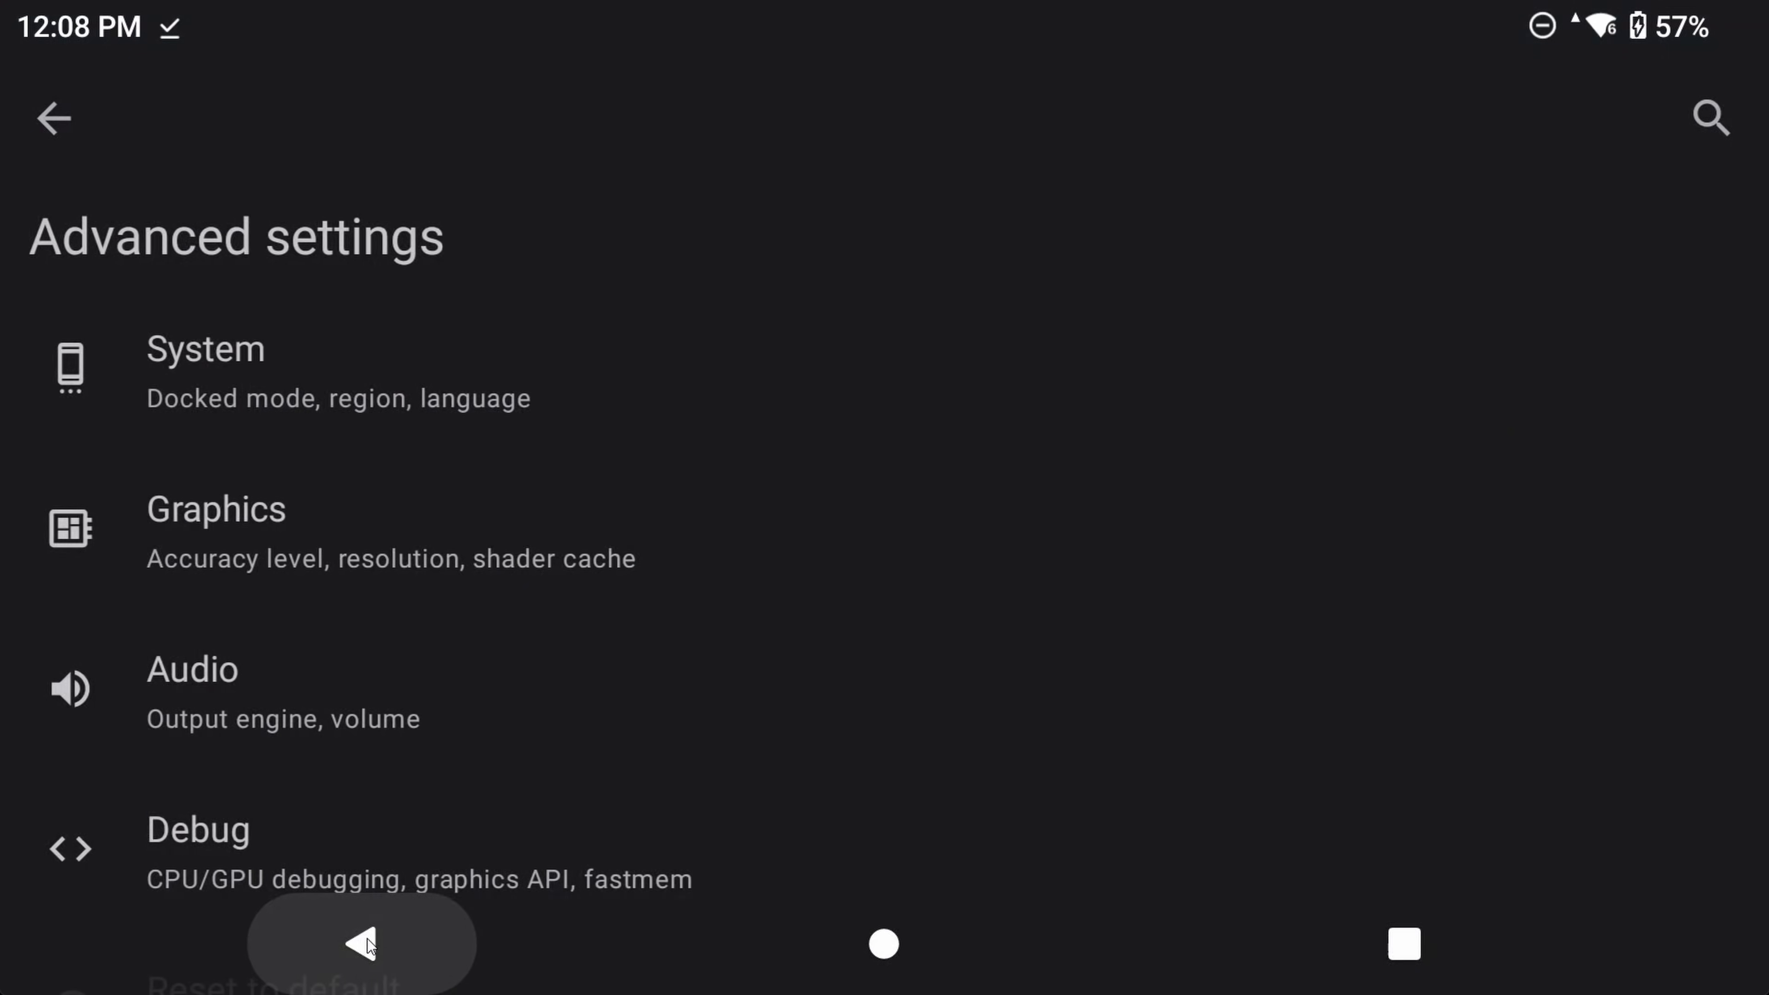
left_click(416, 545)
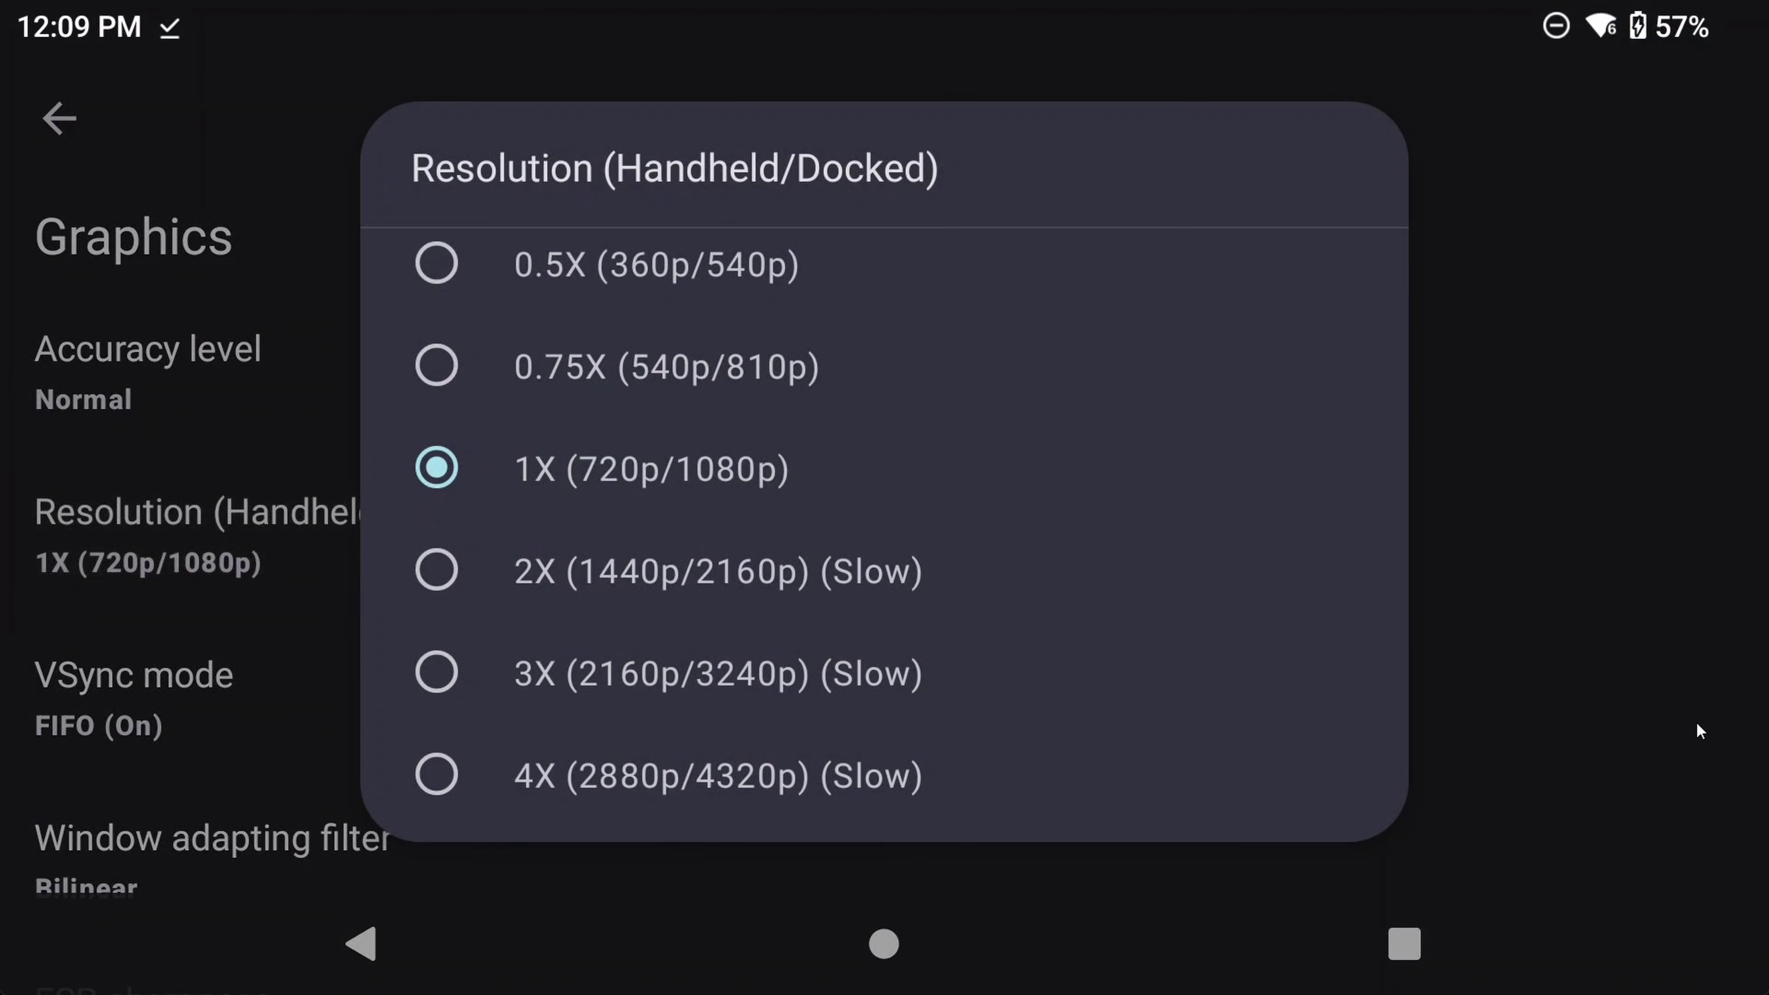
left_click(1700, 731)
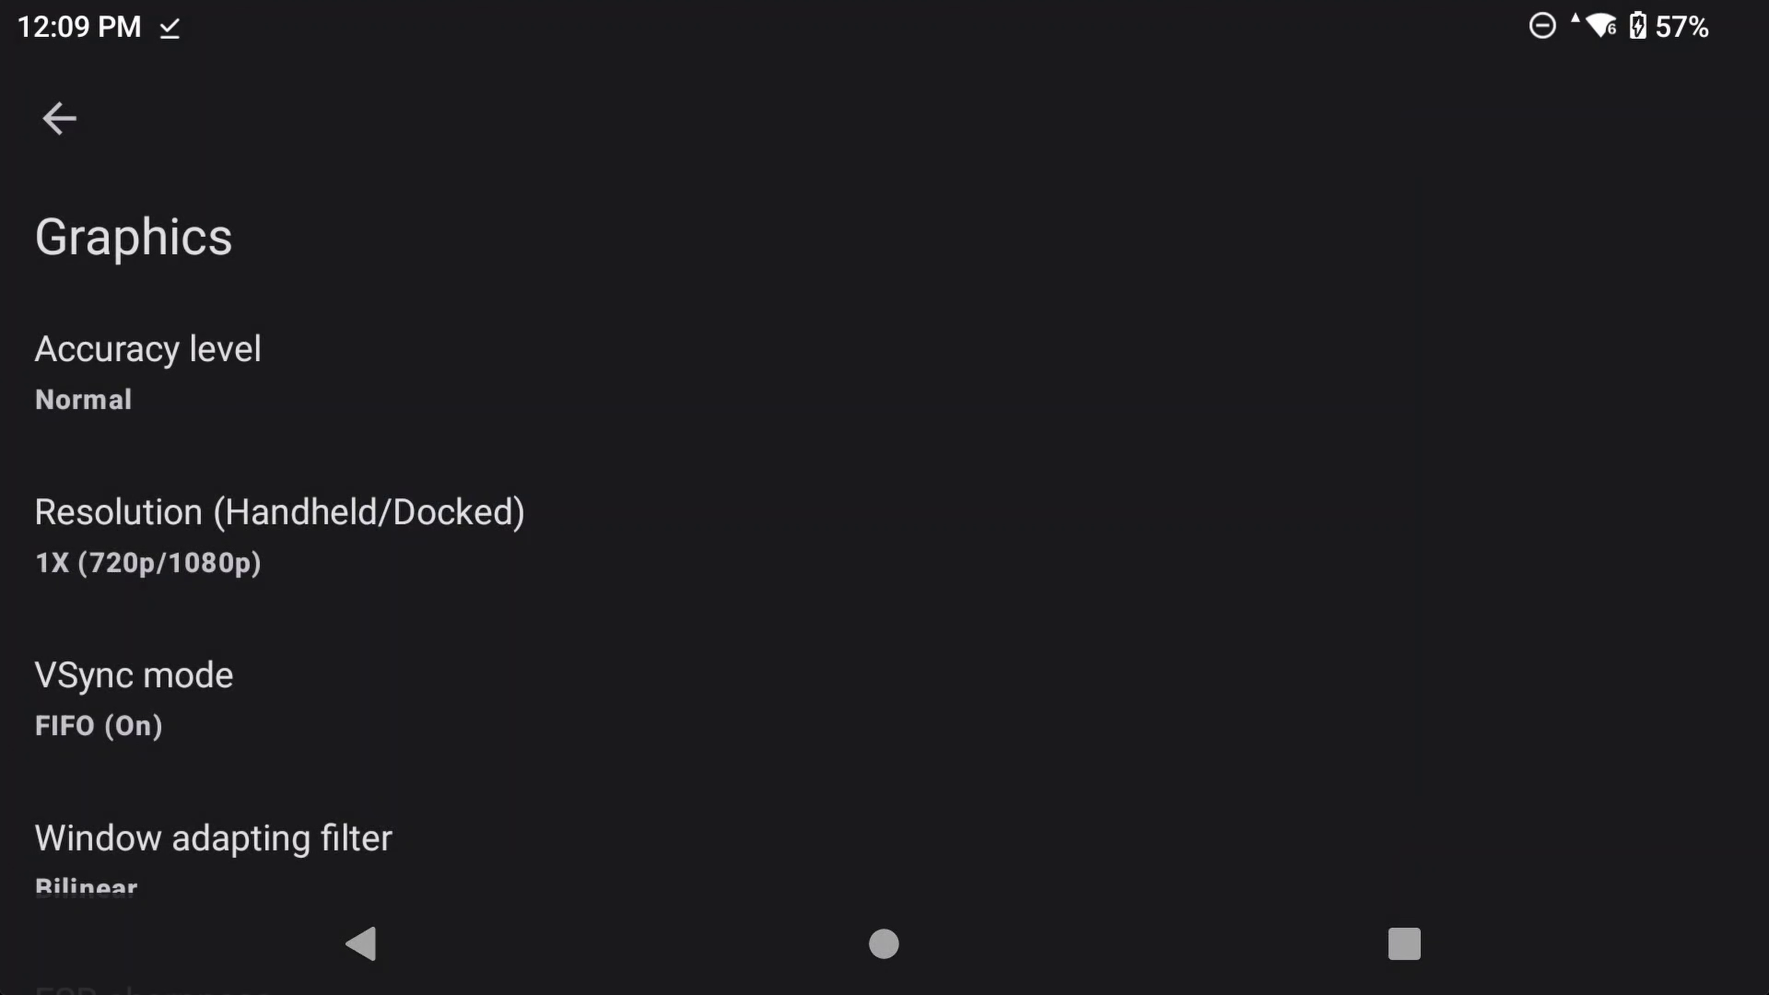
scroll(700, 446, "down", 10)
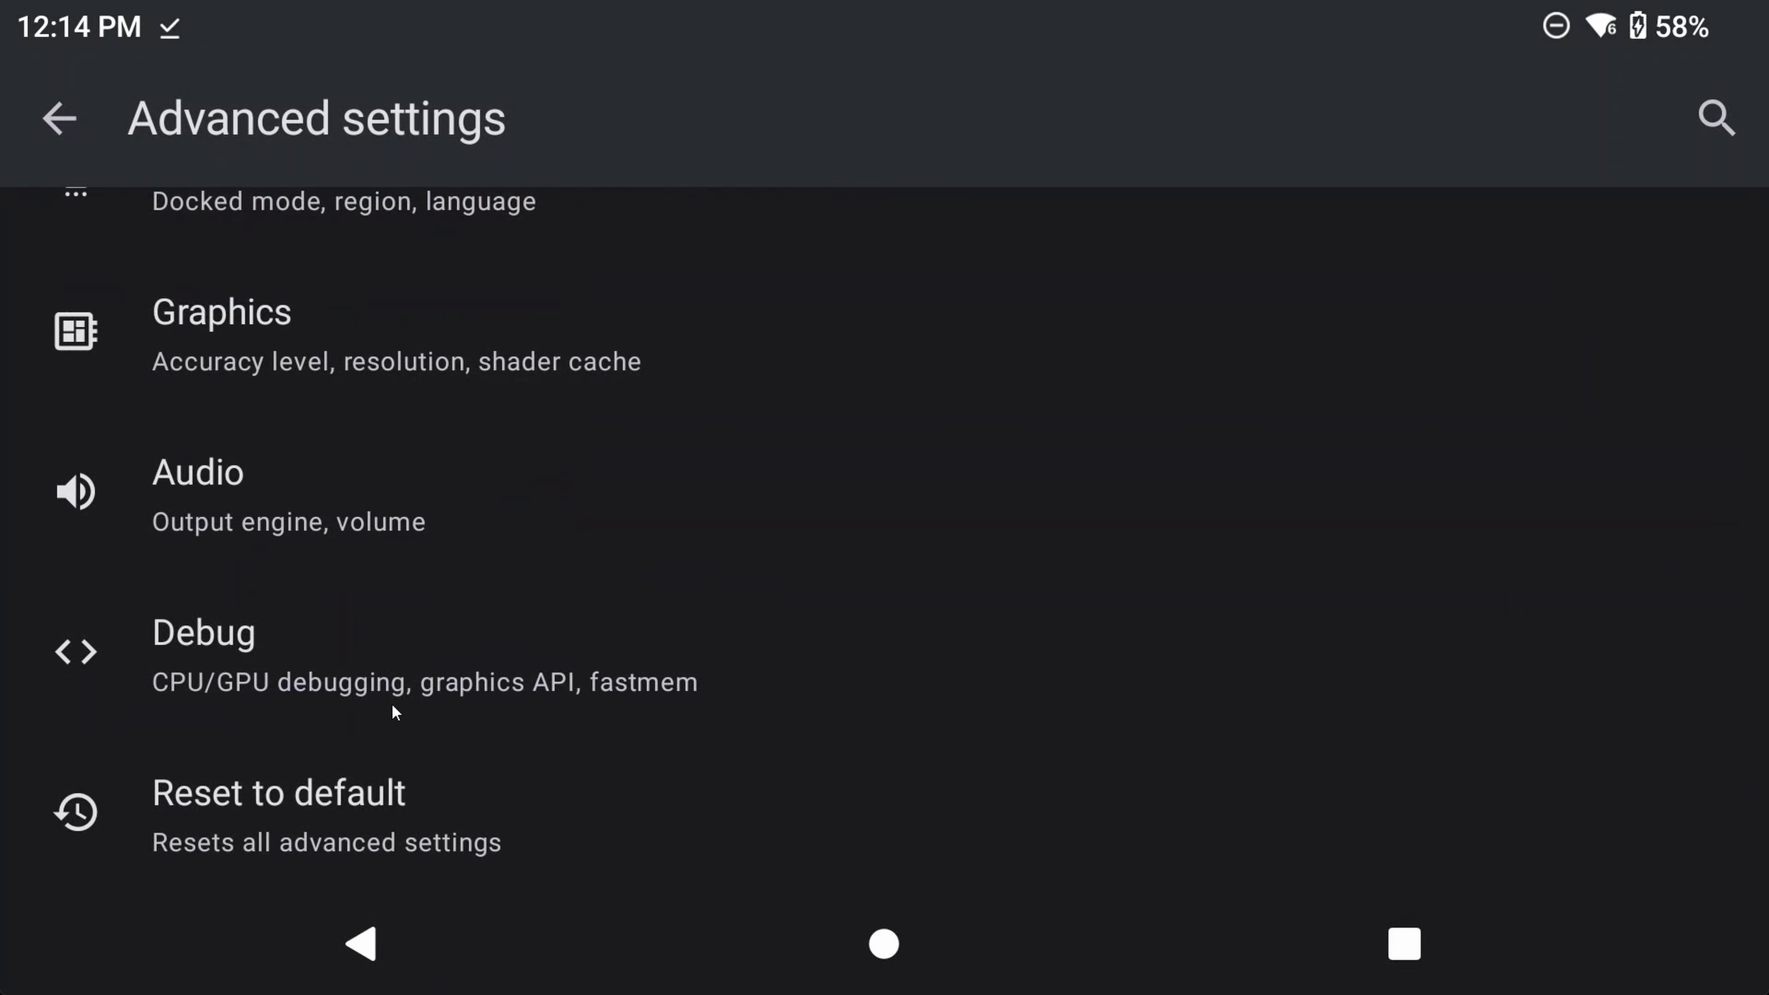
Inspect Player 1's input mapping filter and profile options unchanged, then return to Settings.
left_click(361, 944)
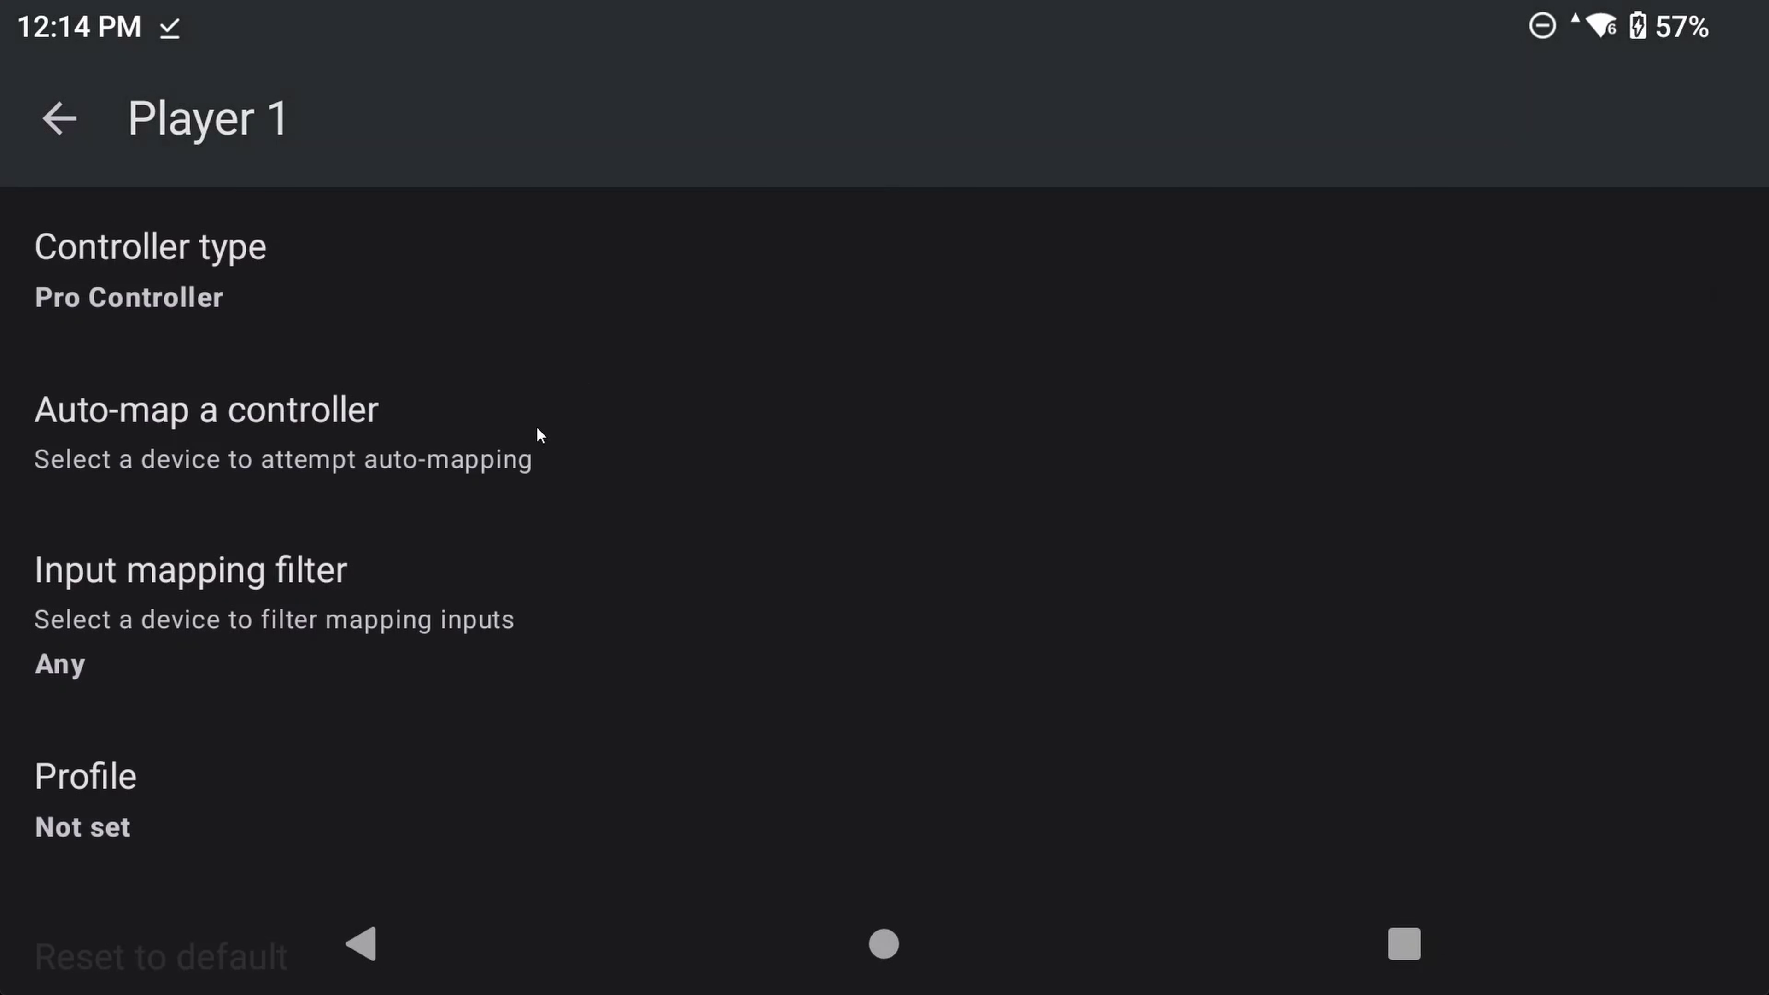
scroll(432, 477, "down", 2)
left_click(352, 482)
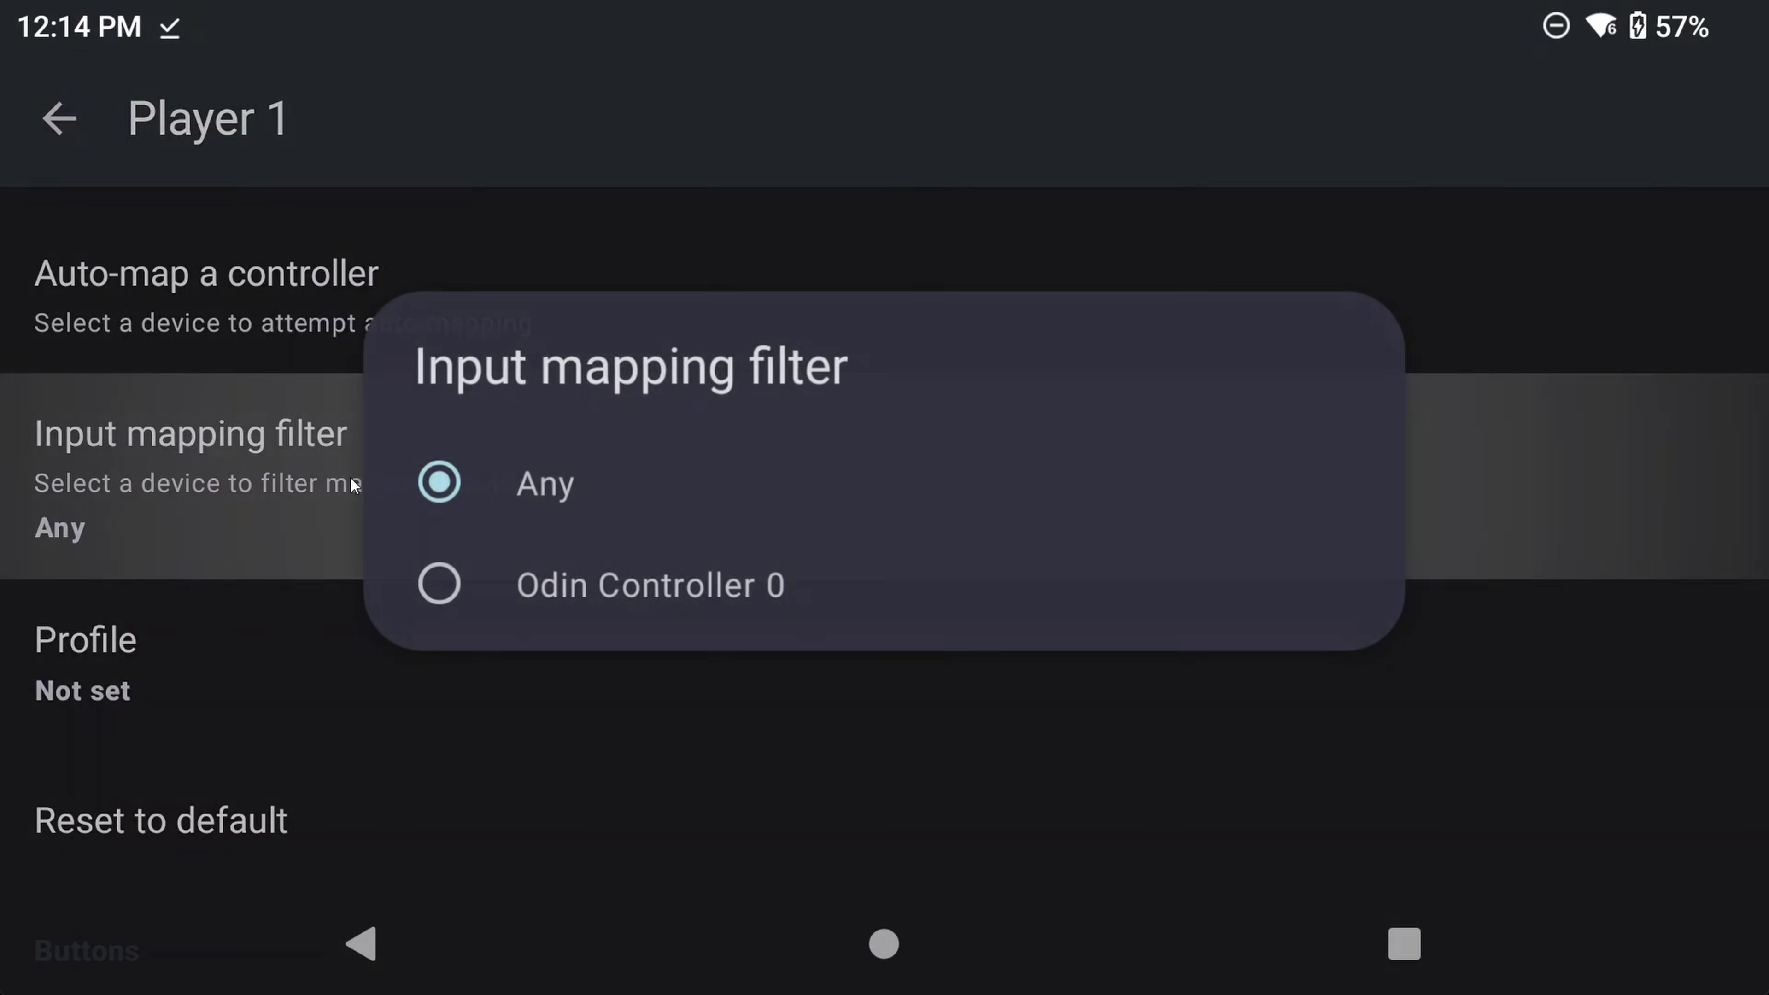
left_click(273, 601)
left_click(346, 663)
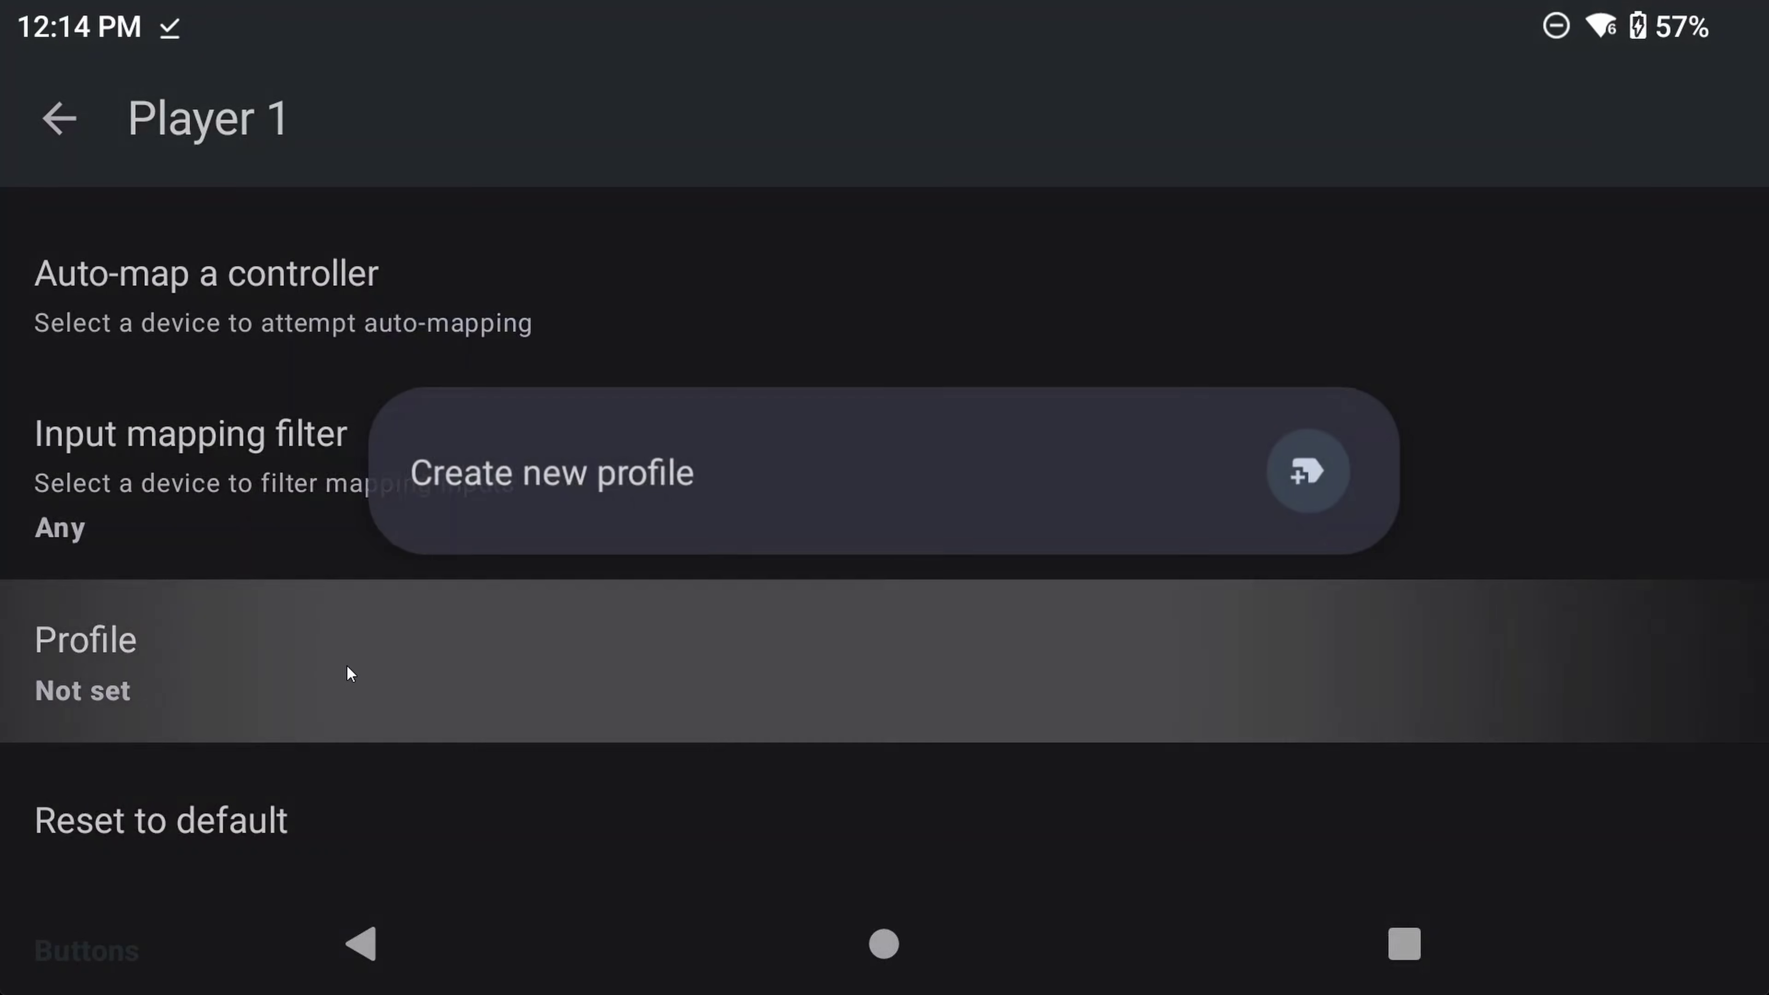
left_click(245, 459)
scroll(320, 428, "down", 8)
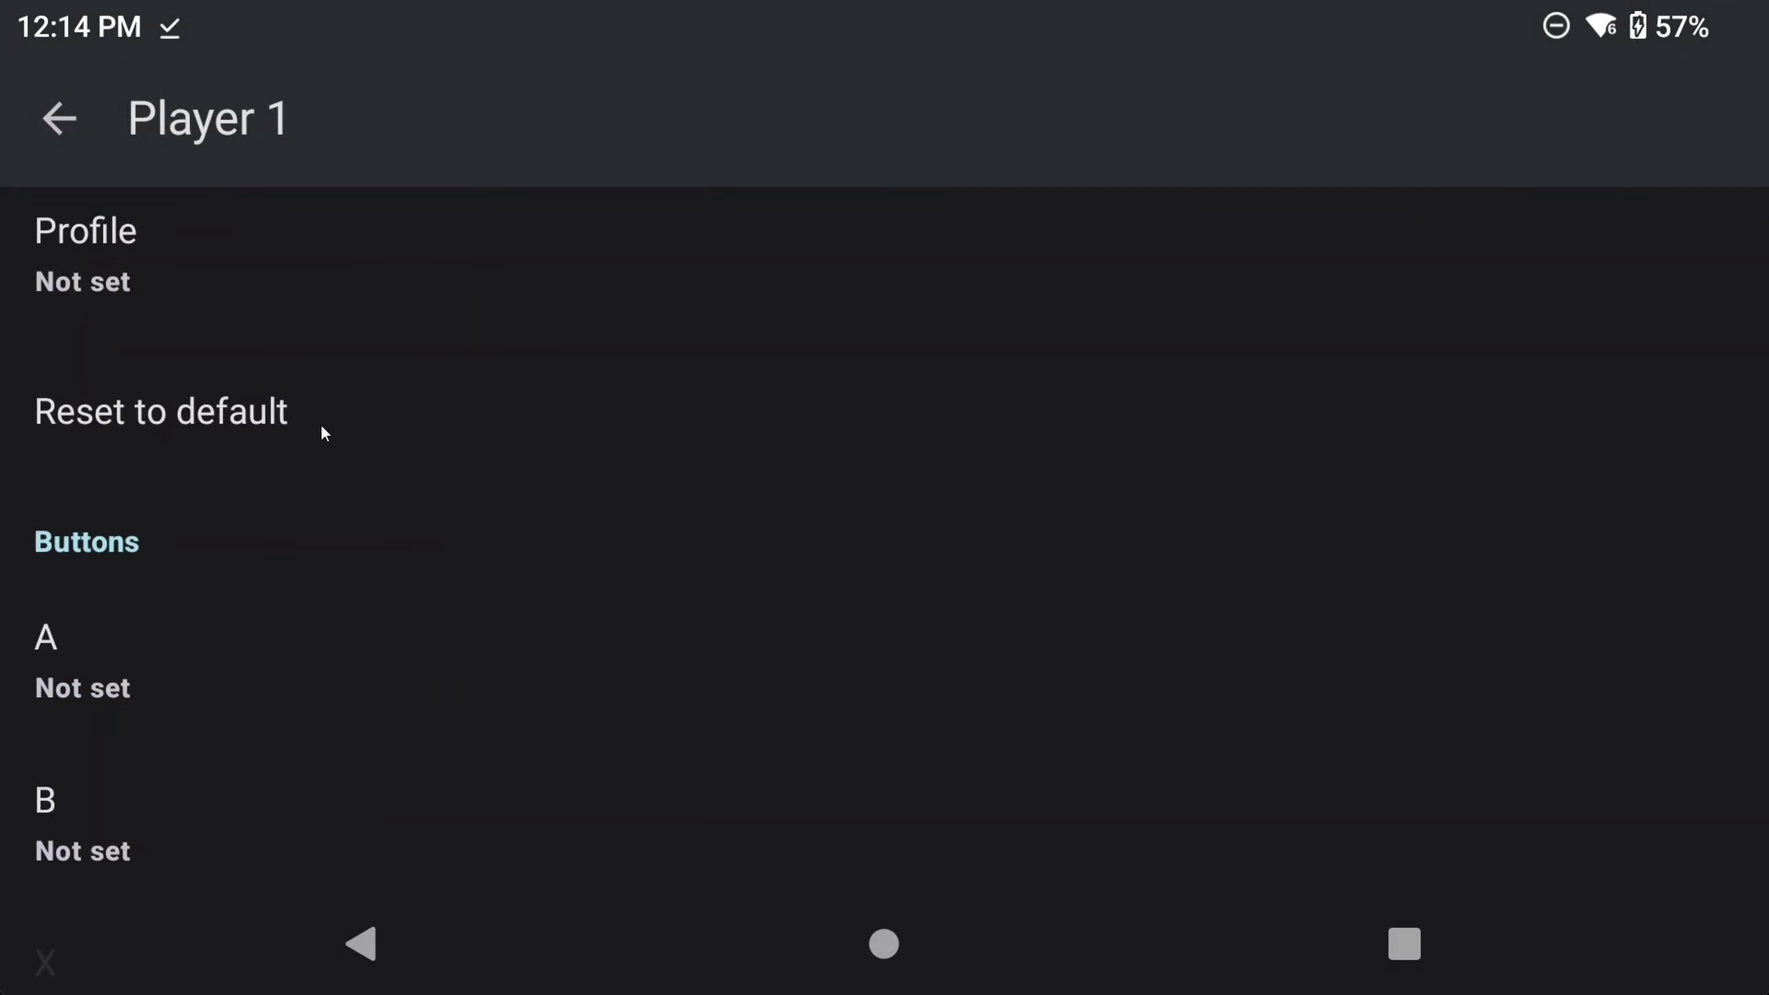
scroll(321, 425, "down", 5)
scroll(340, 424, "up", 12)
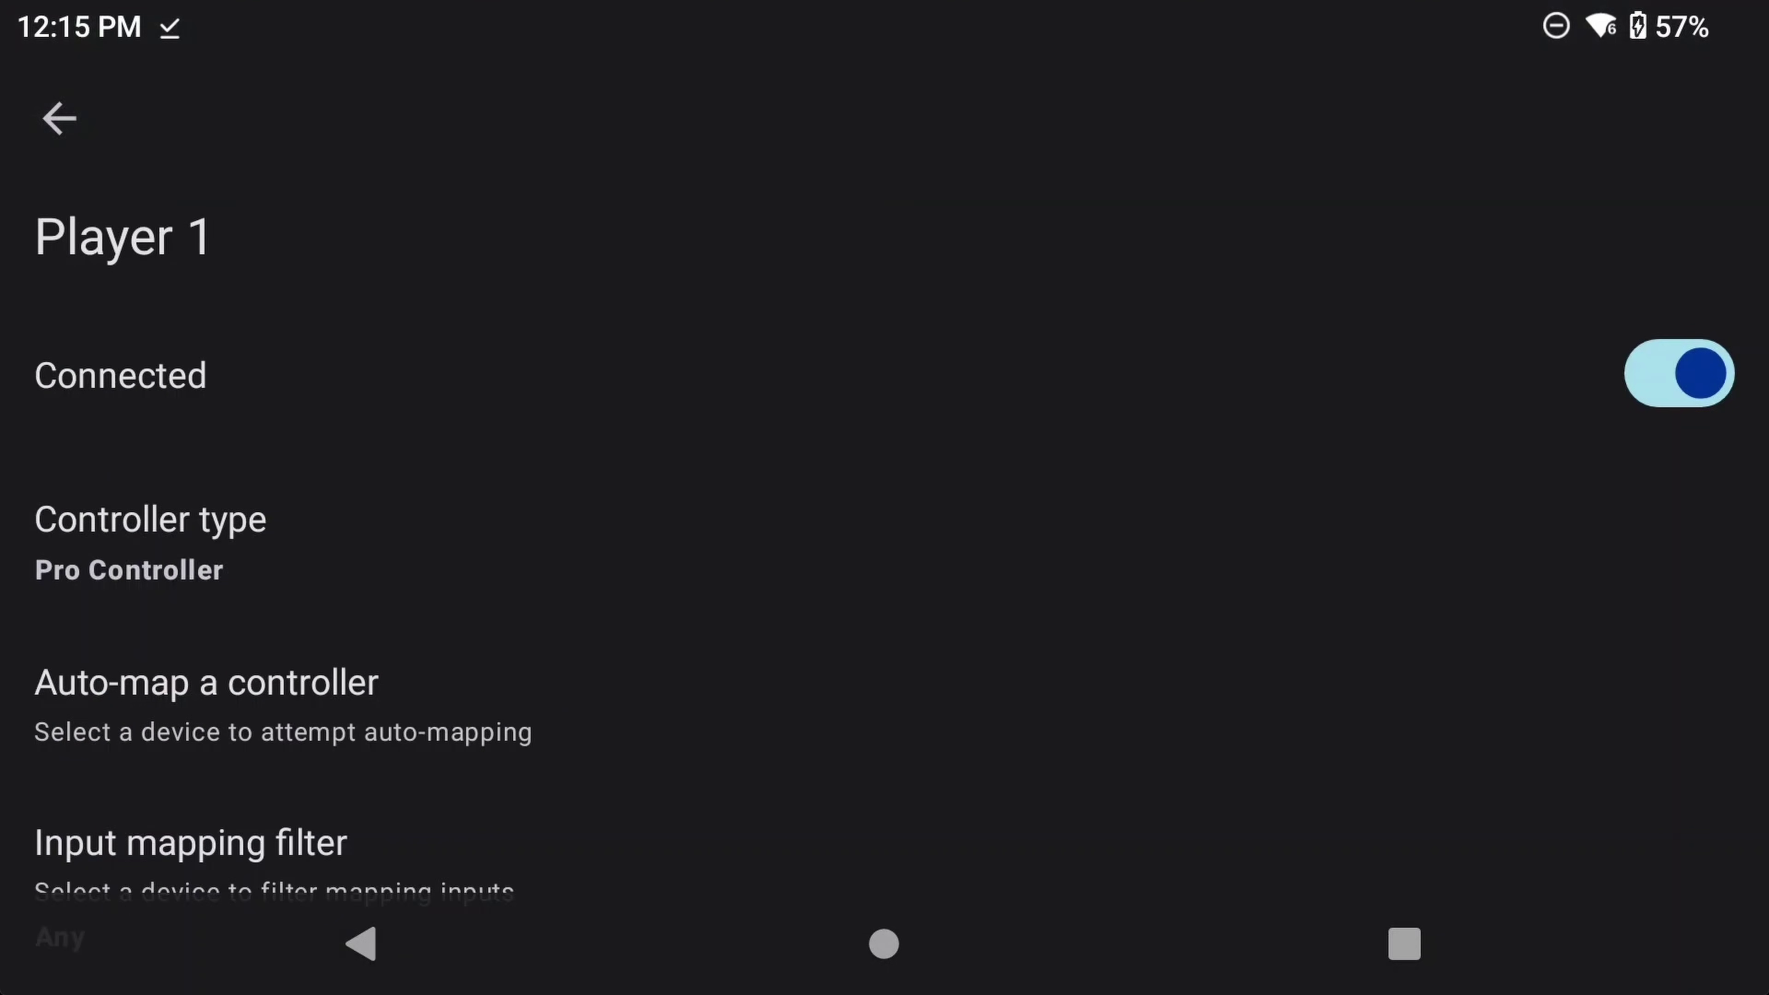
key("Escape")
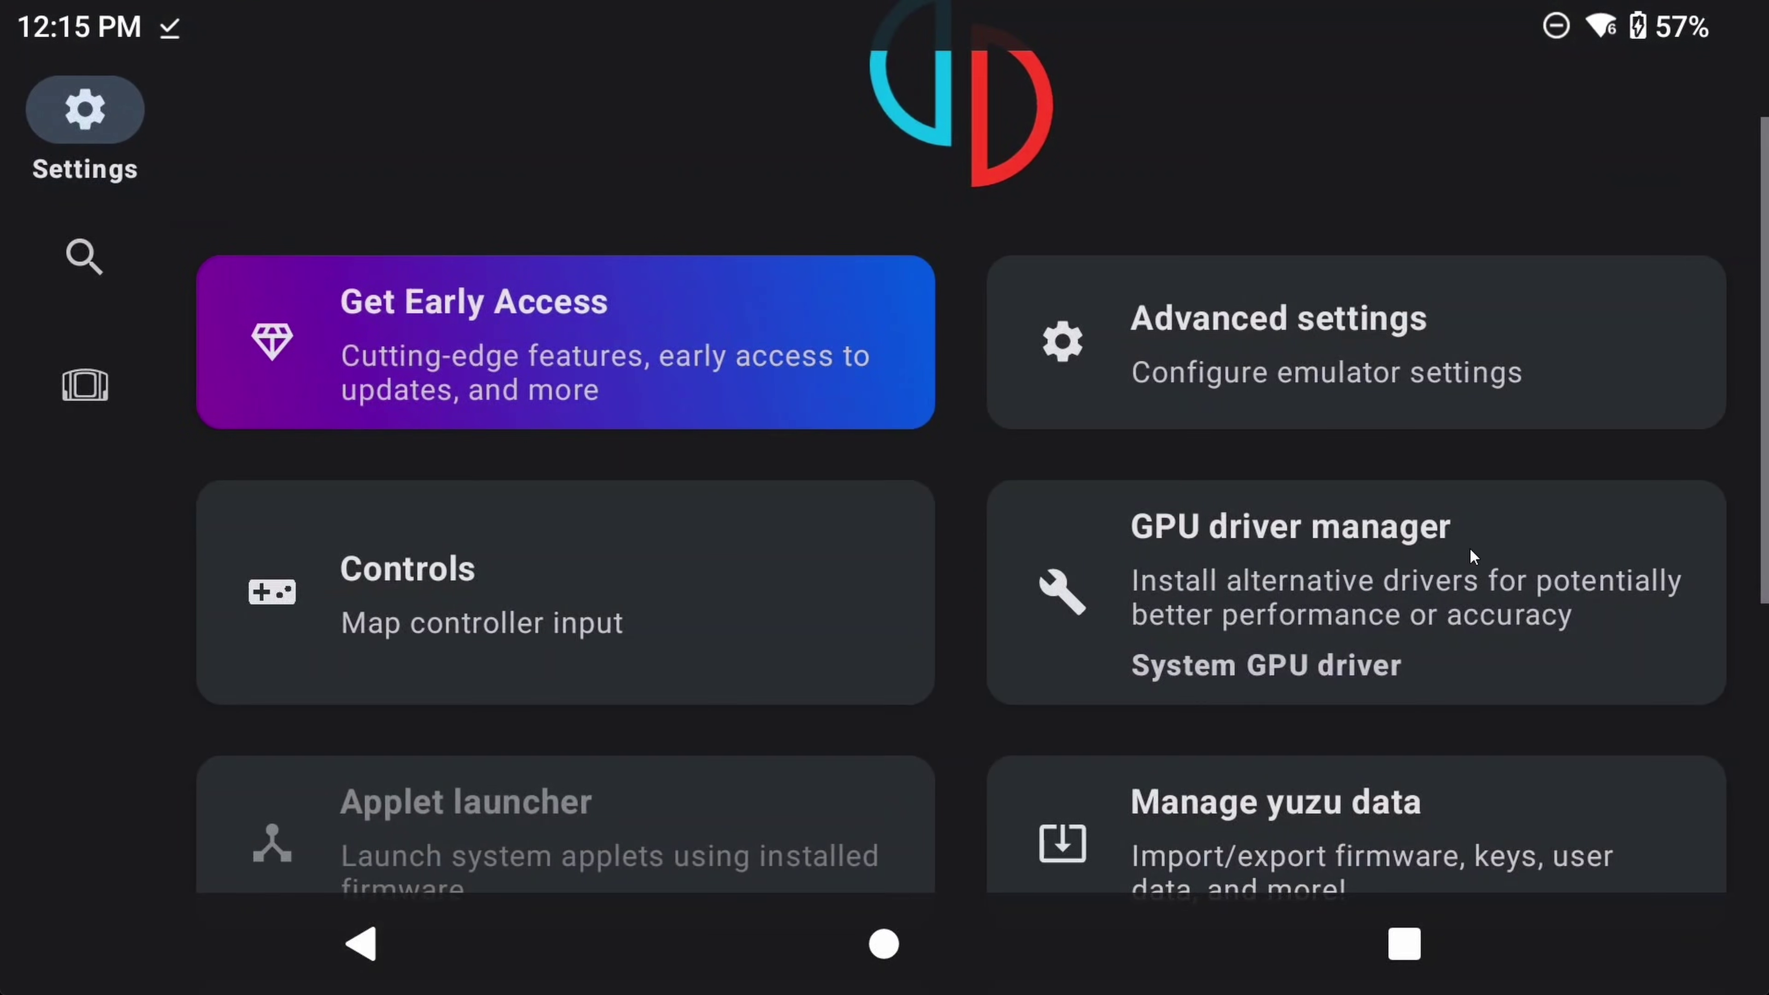
Open yuzu's GPU driver manager and confirm only System driver 0.676.0 is listed.
scroll(1429, 517, "down", 3)
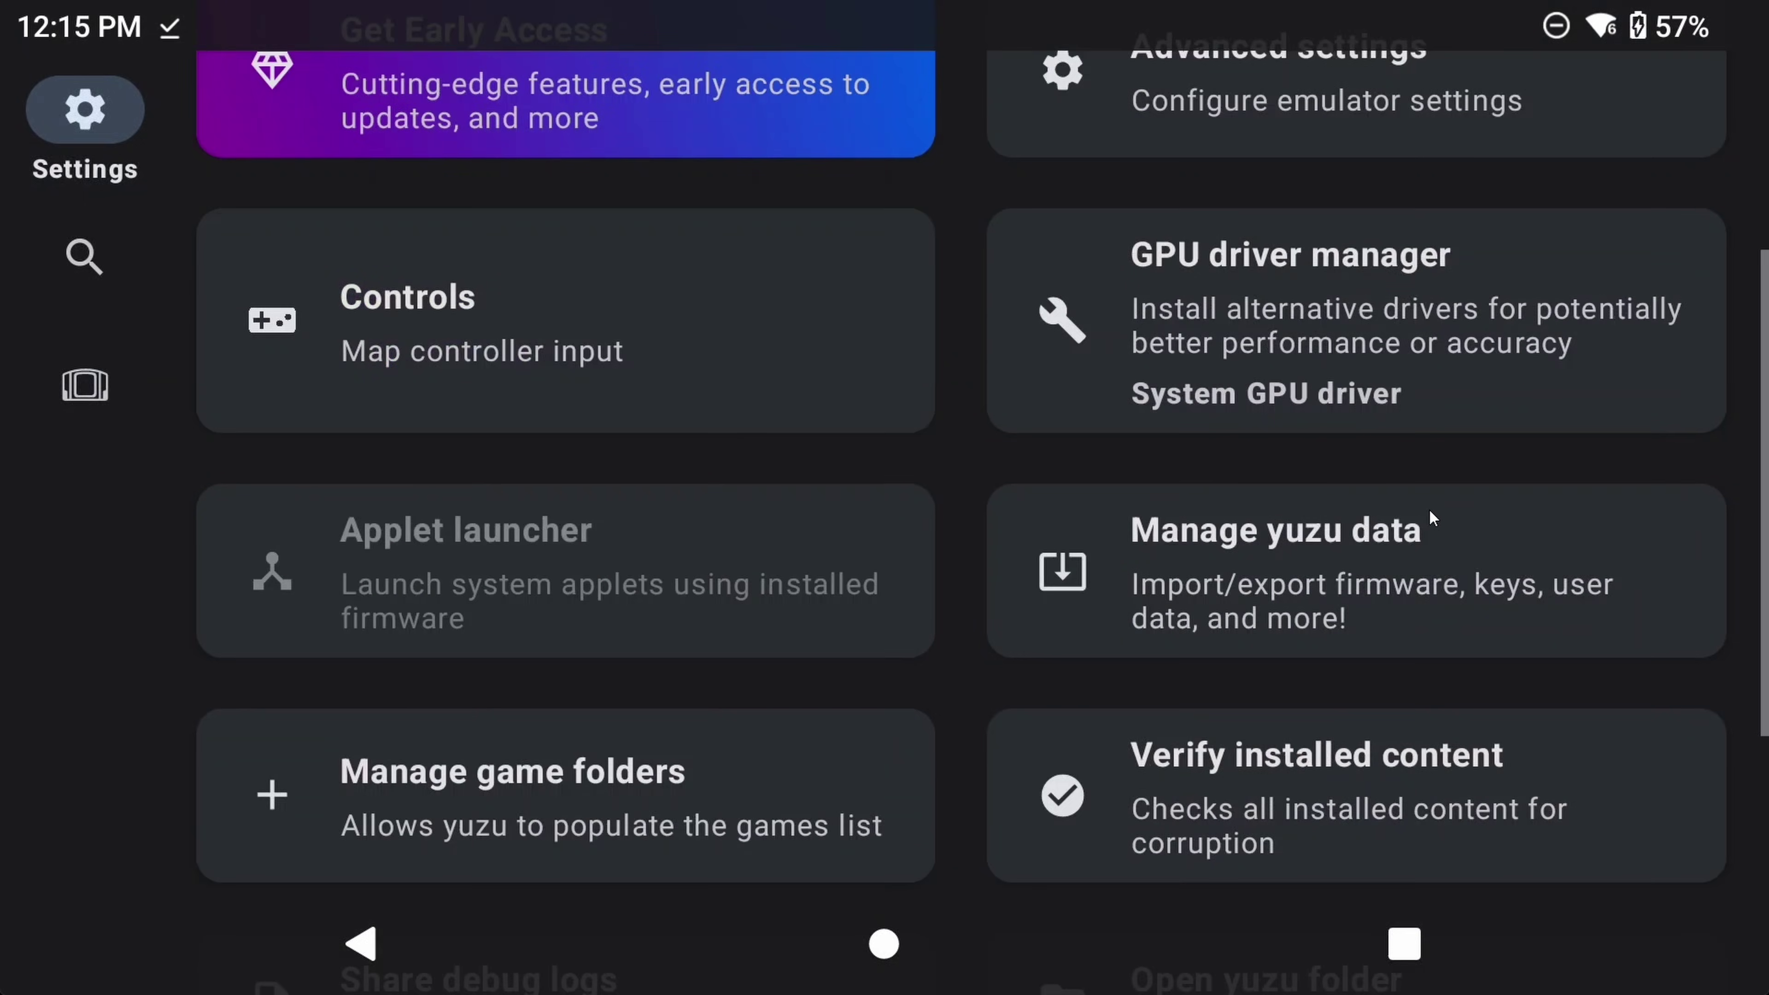
left_click(1274, 305)
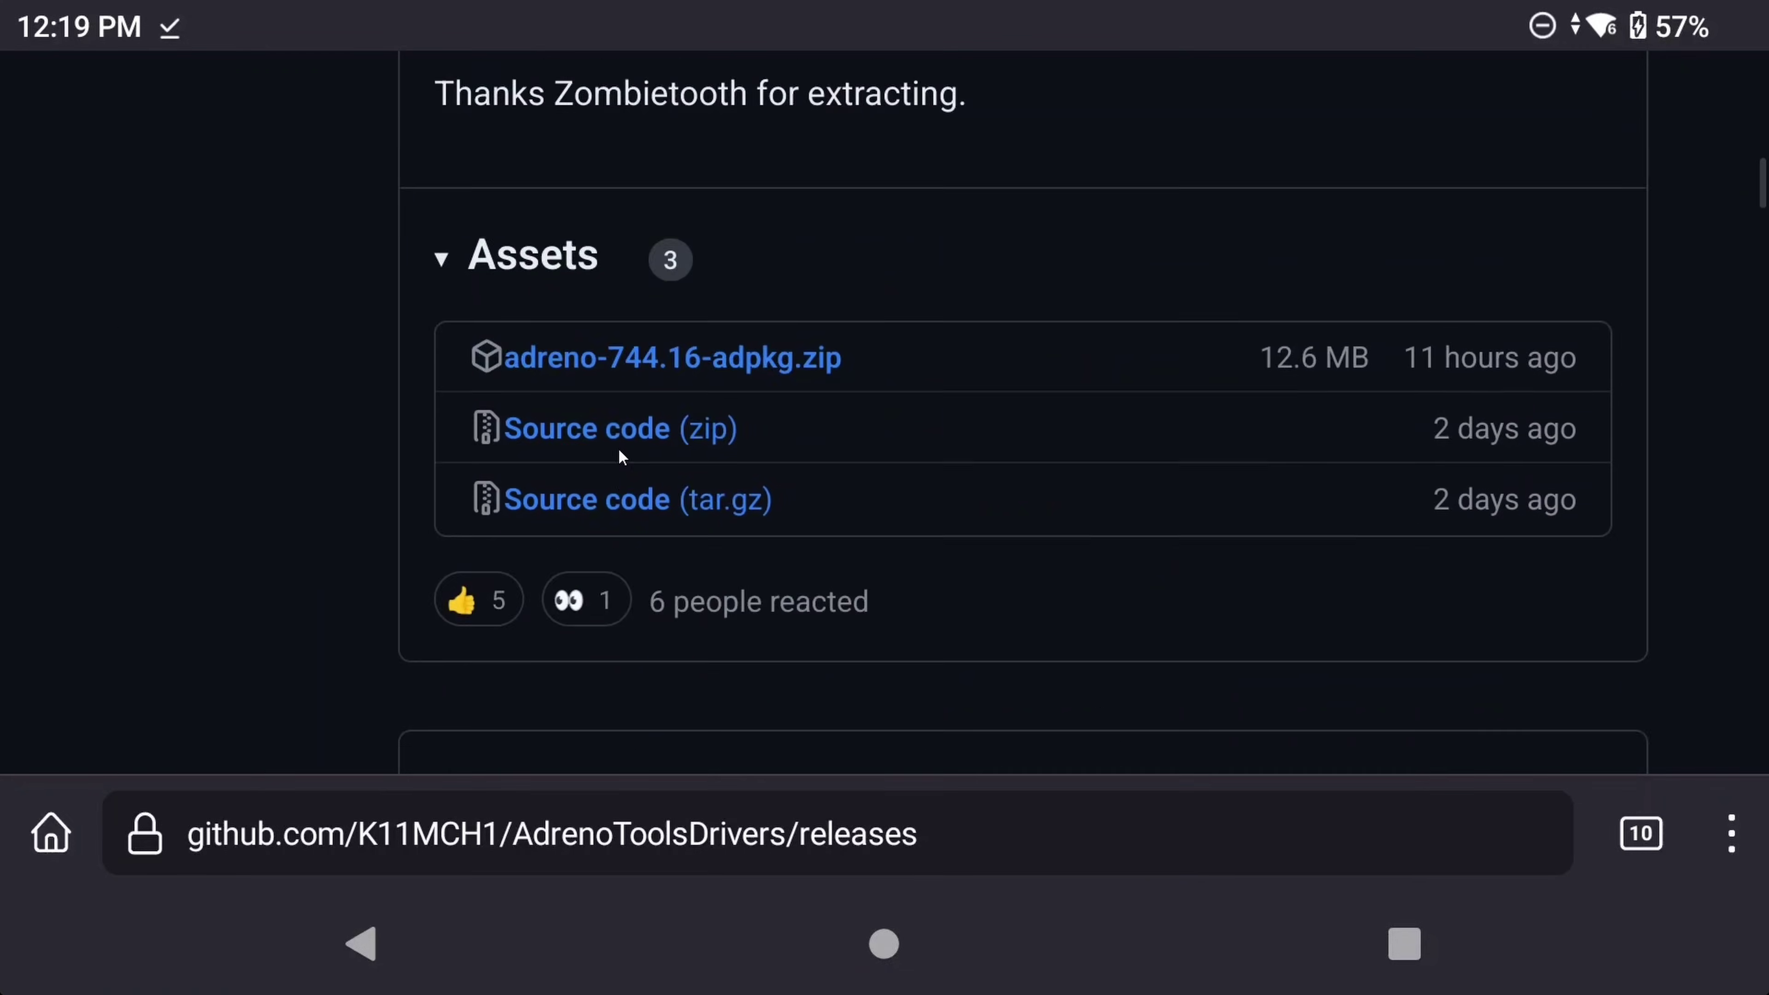
scroll(627, 449, "up", 5)
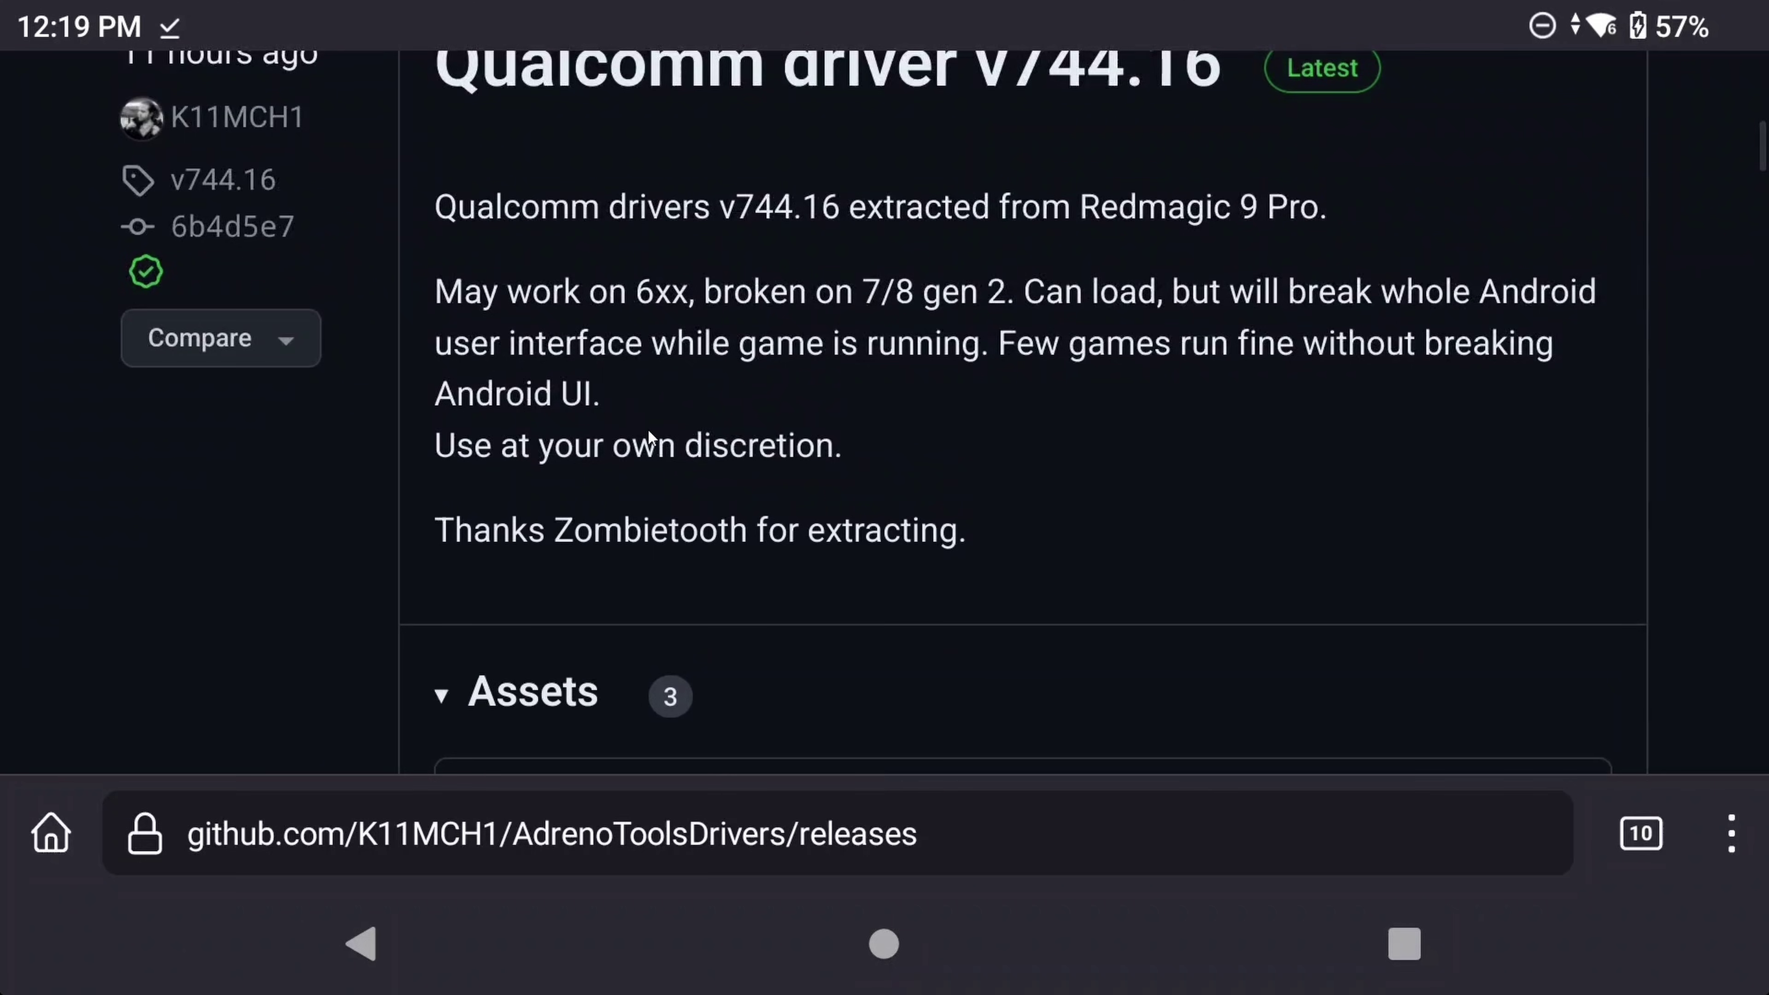
Find Qualcomm driver v676.53 in AdrenoToolsDrivers releases and download adreno676.53.adpkg.zip.
scroll(647, 425, "down", 20)
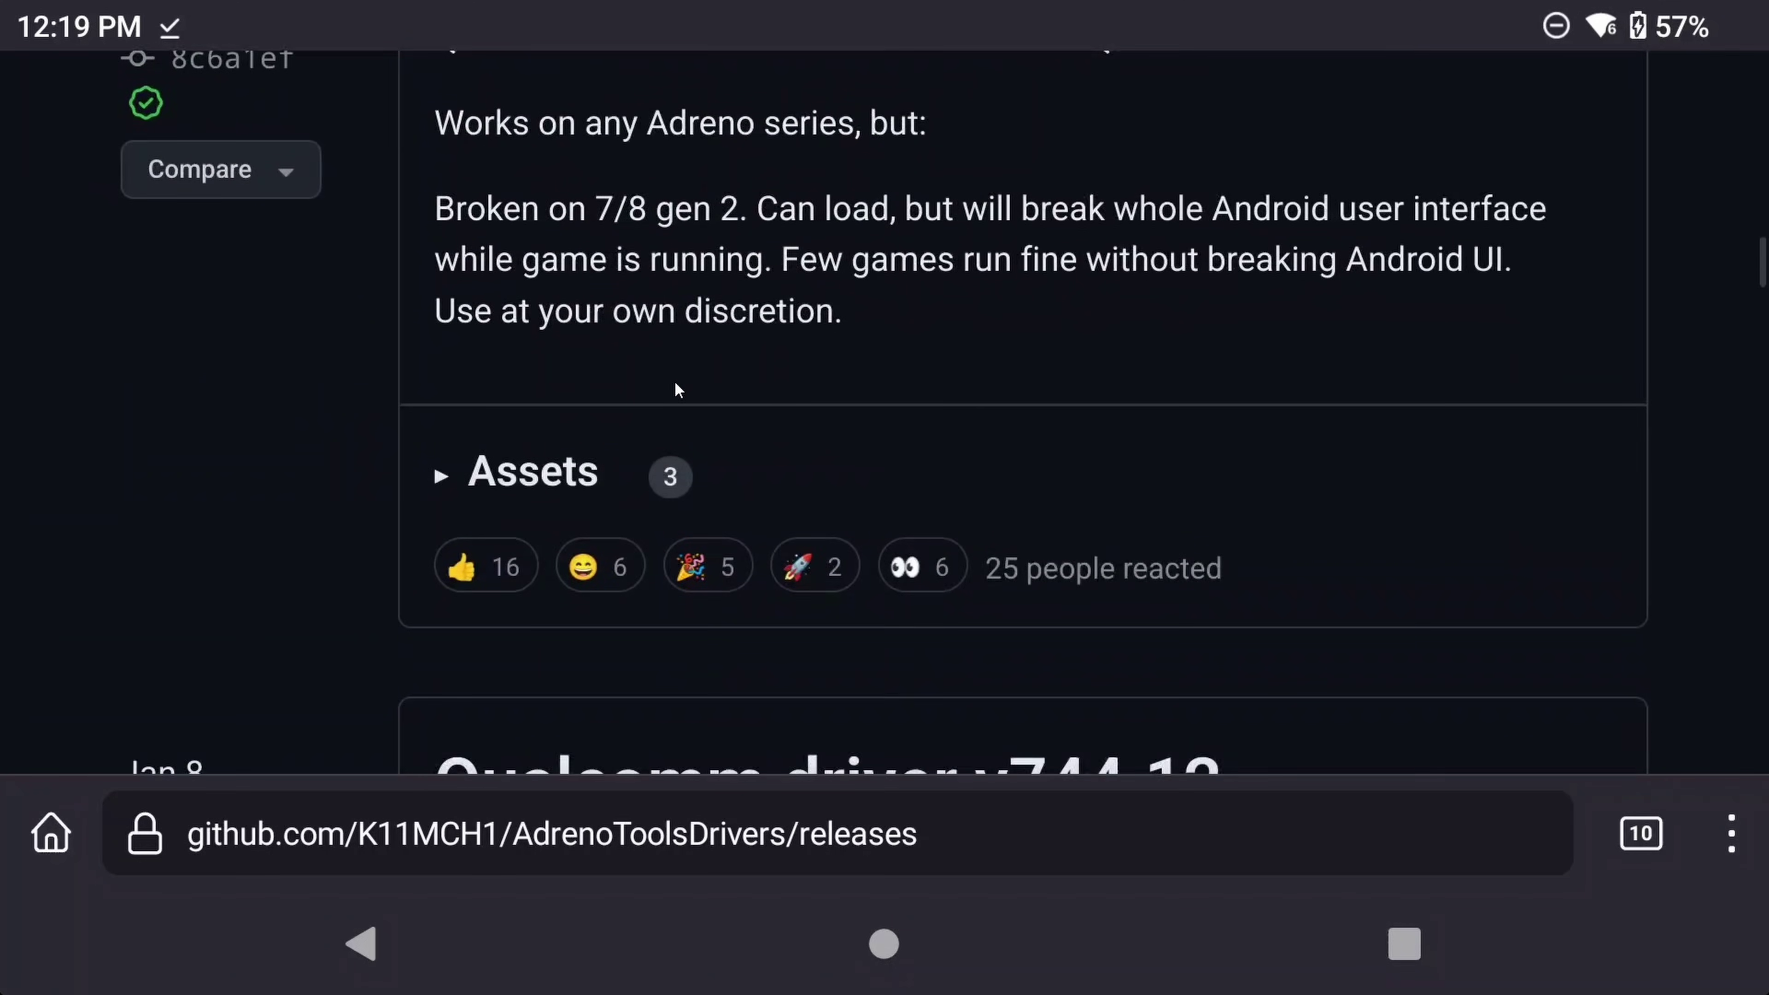
scroll(674, 382, "down", 15)
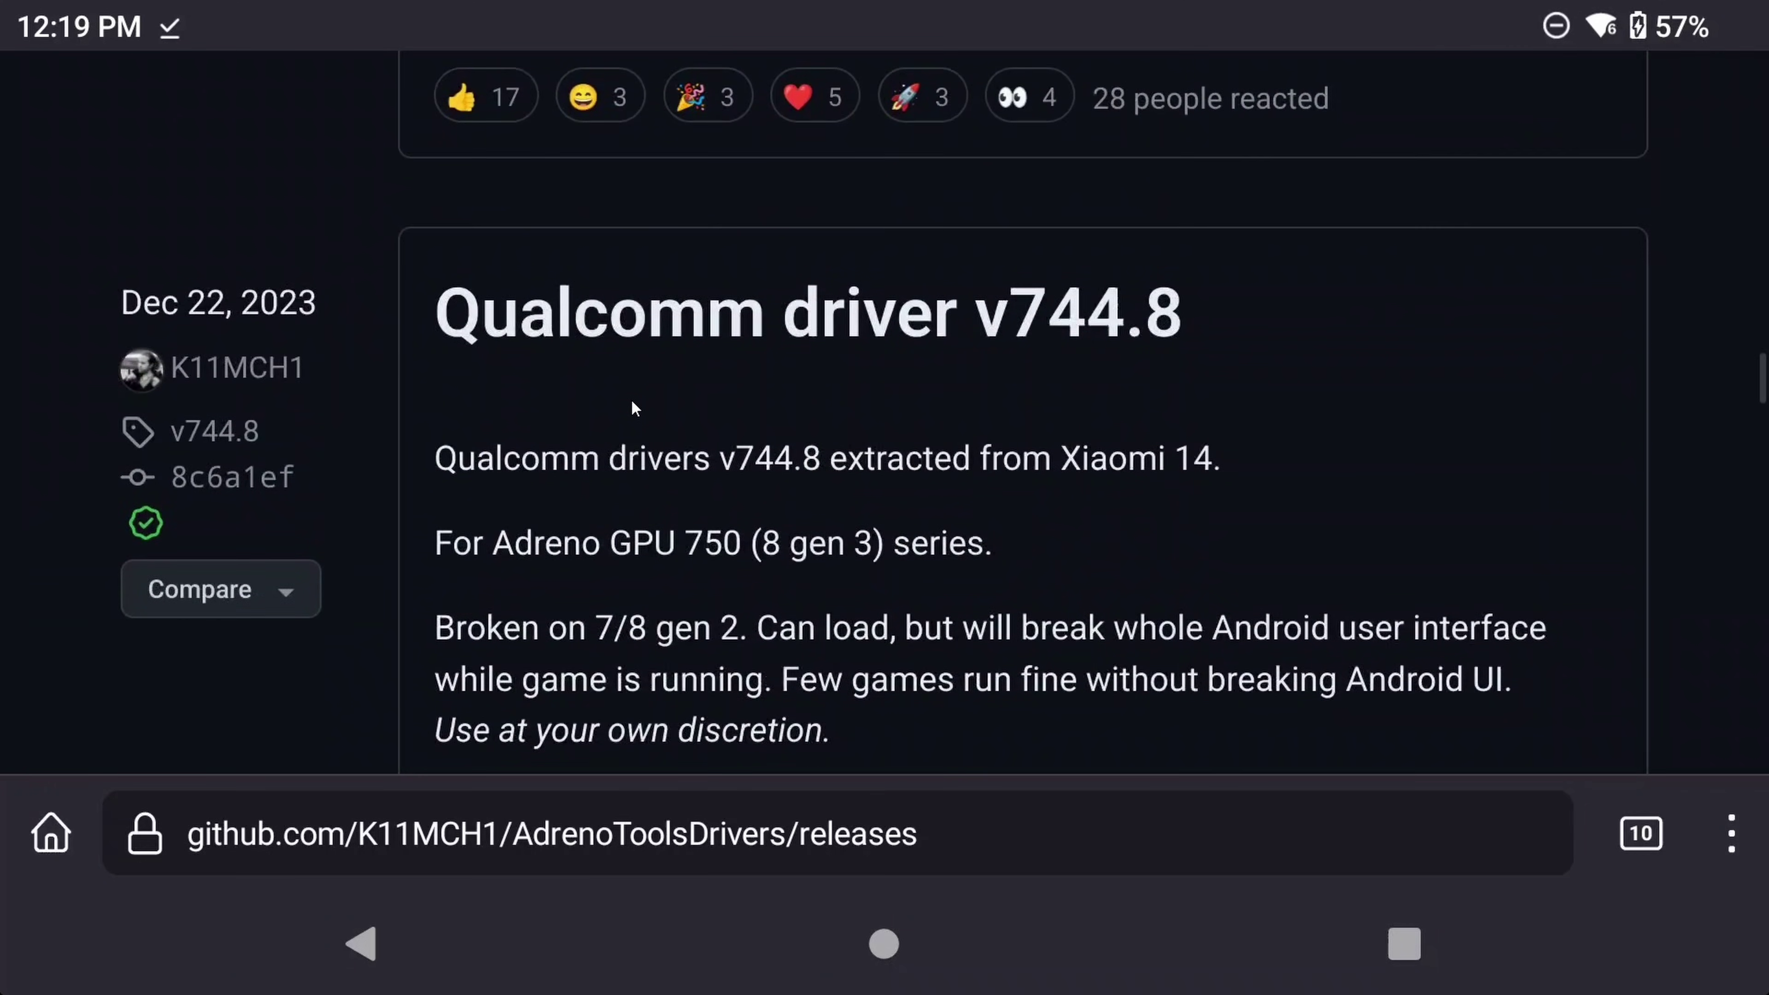
scroll(632, 404, "down", 15)
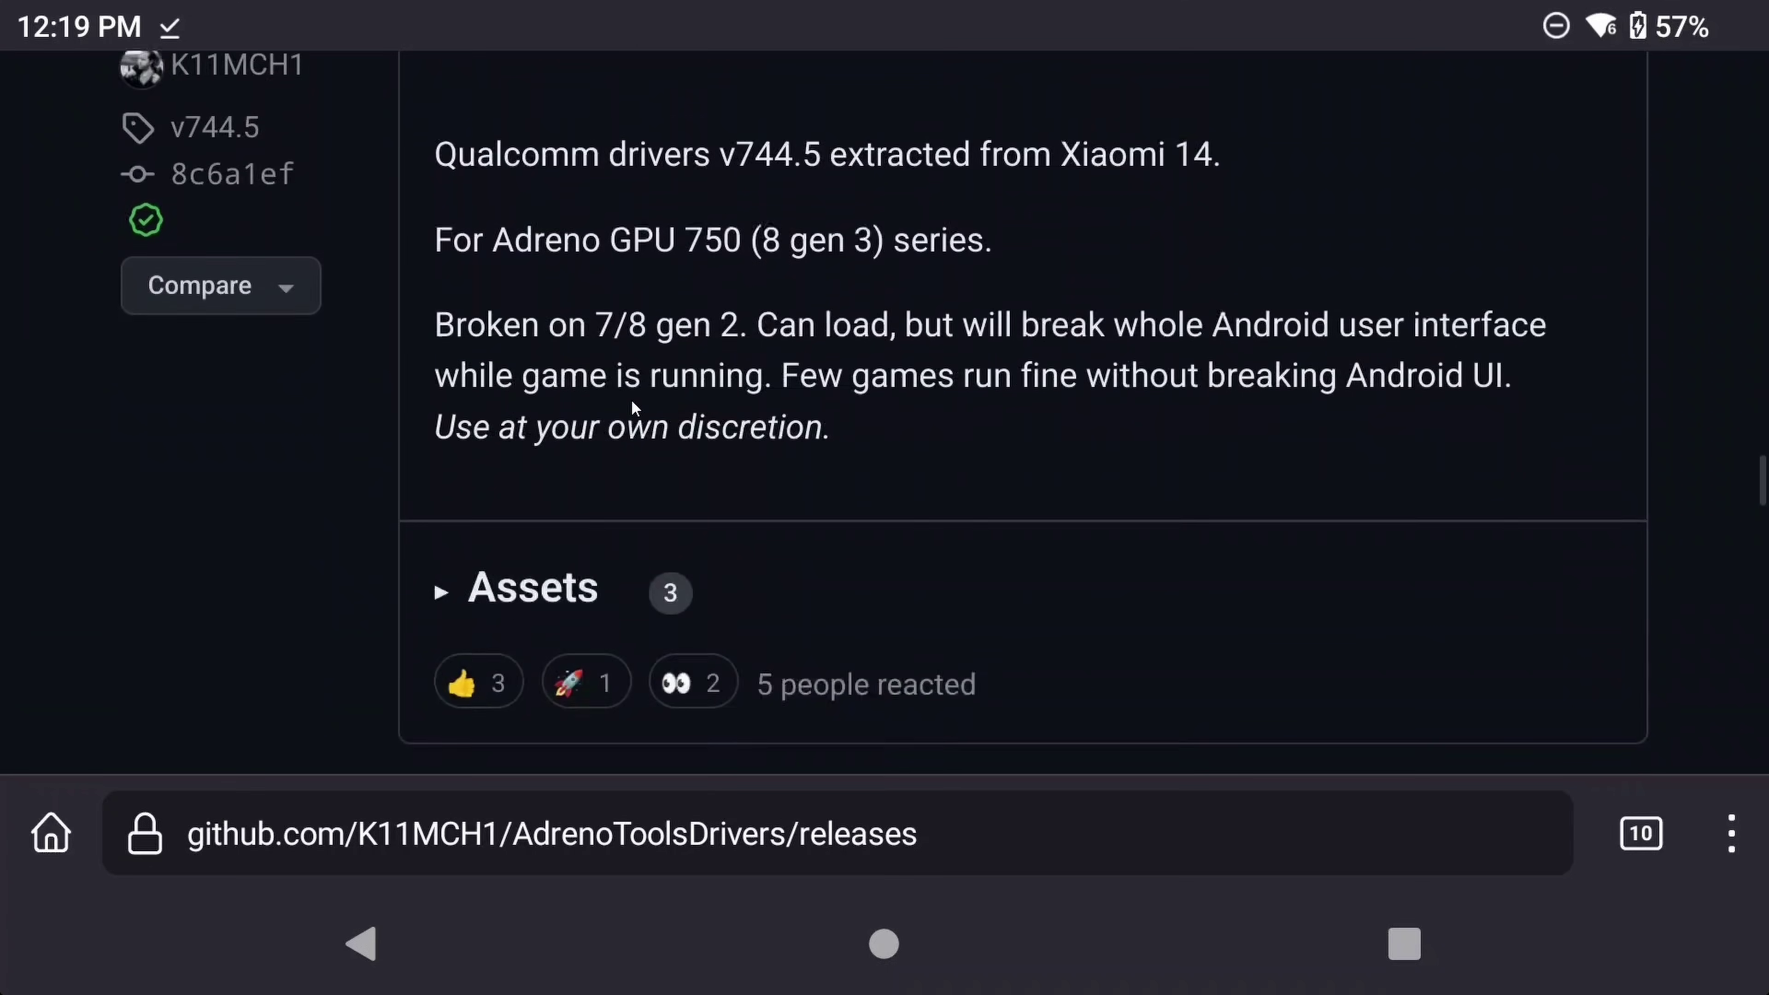
scroll(630, 399, "down", 5)
scroll(630, 398, "down", 10)
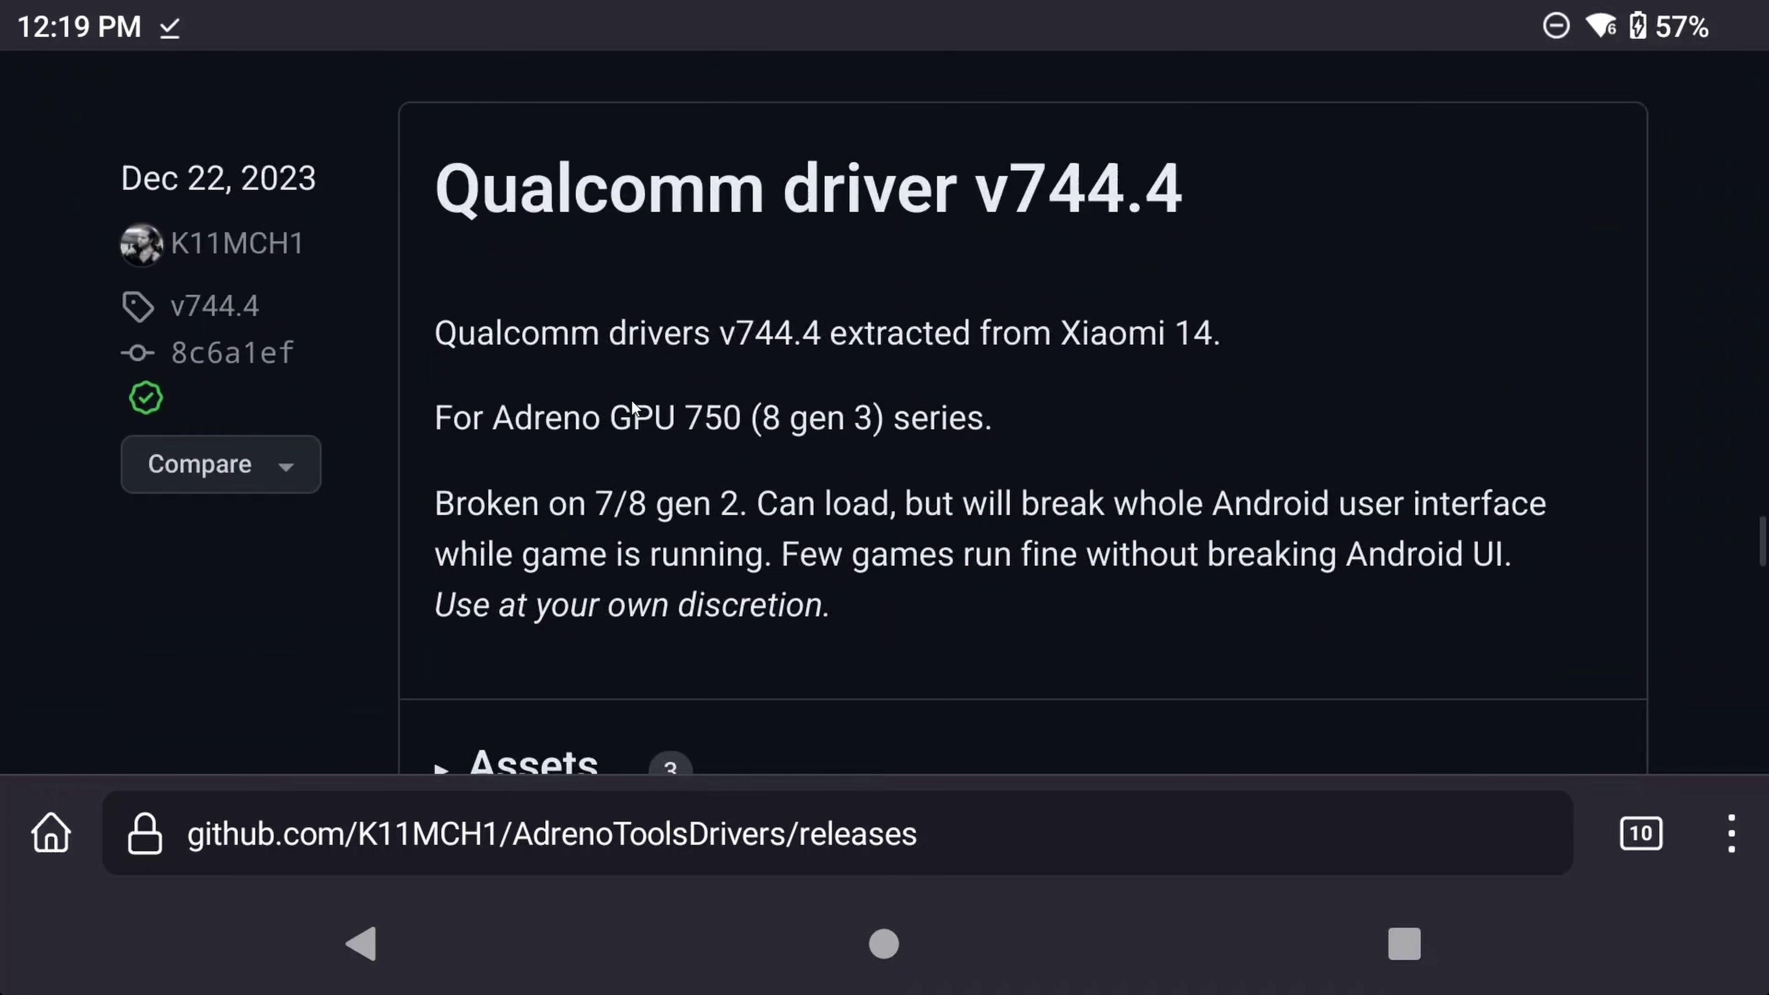
scroll(632, 403, "down", 5)
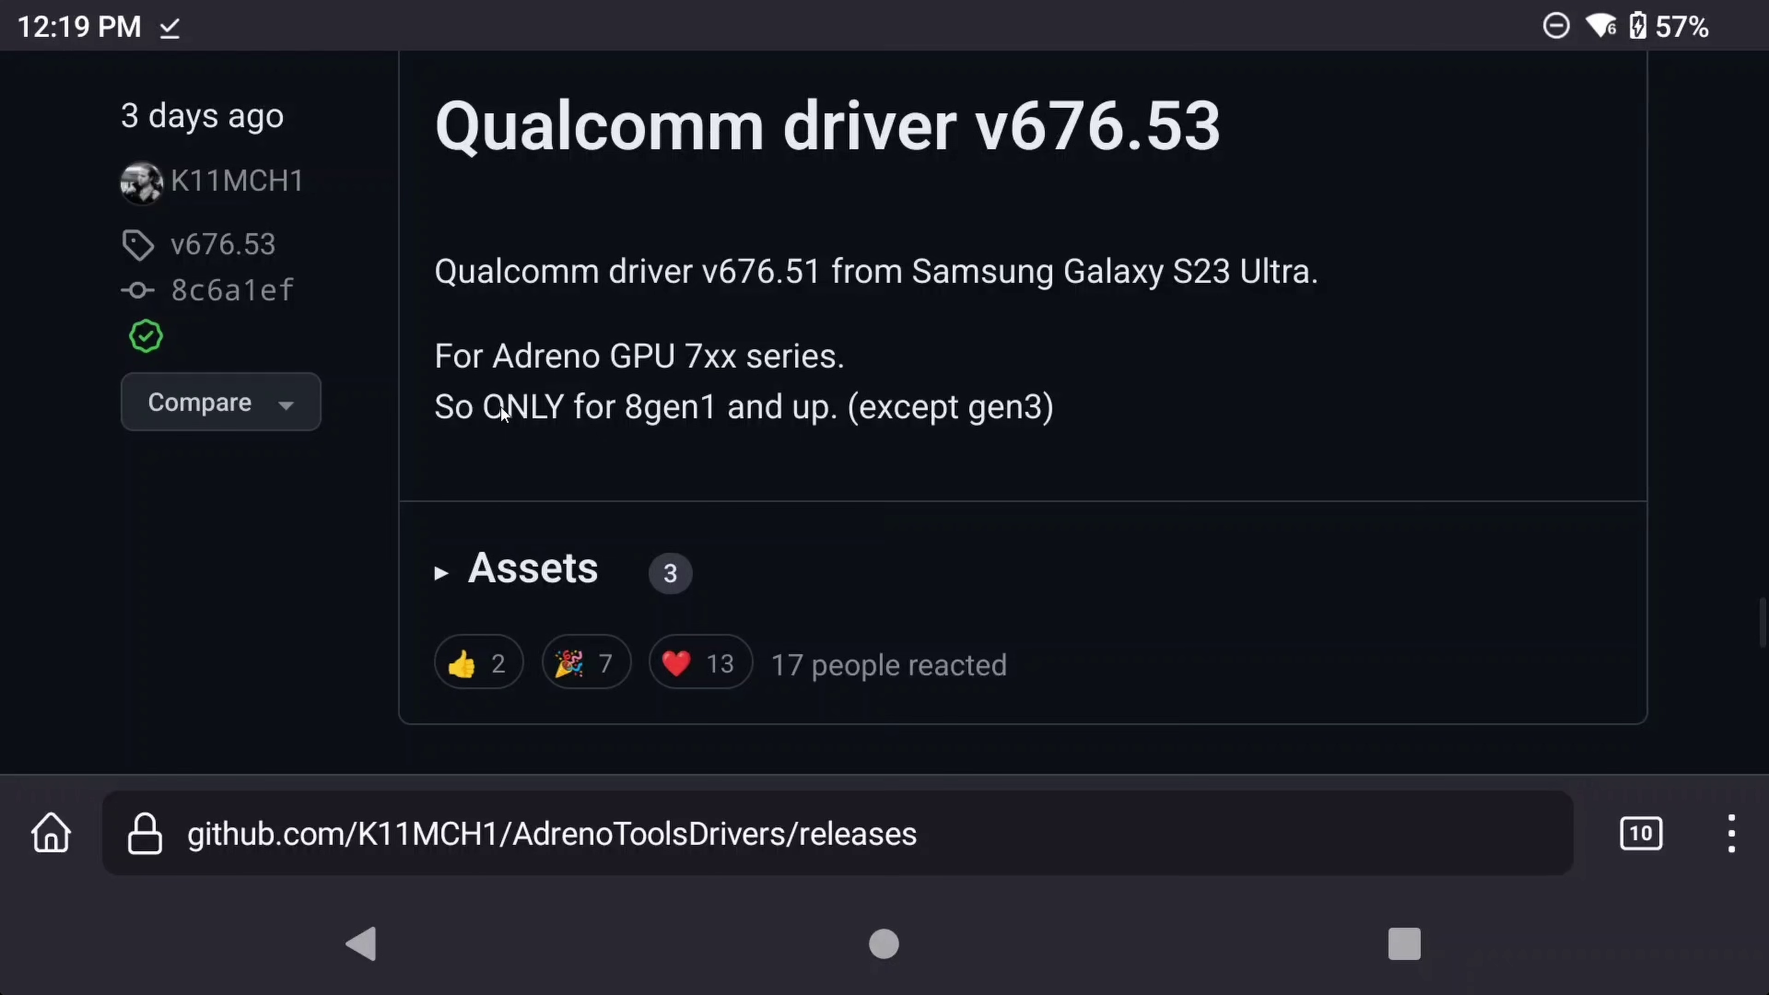
scroll(499, 406, "up", 20)
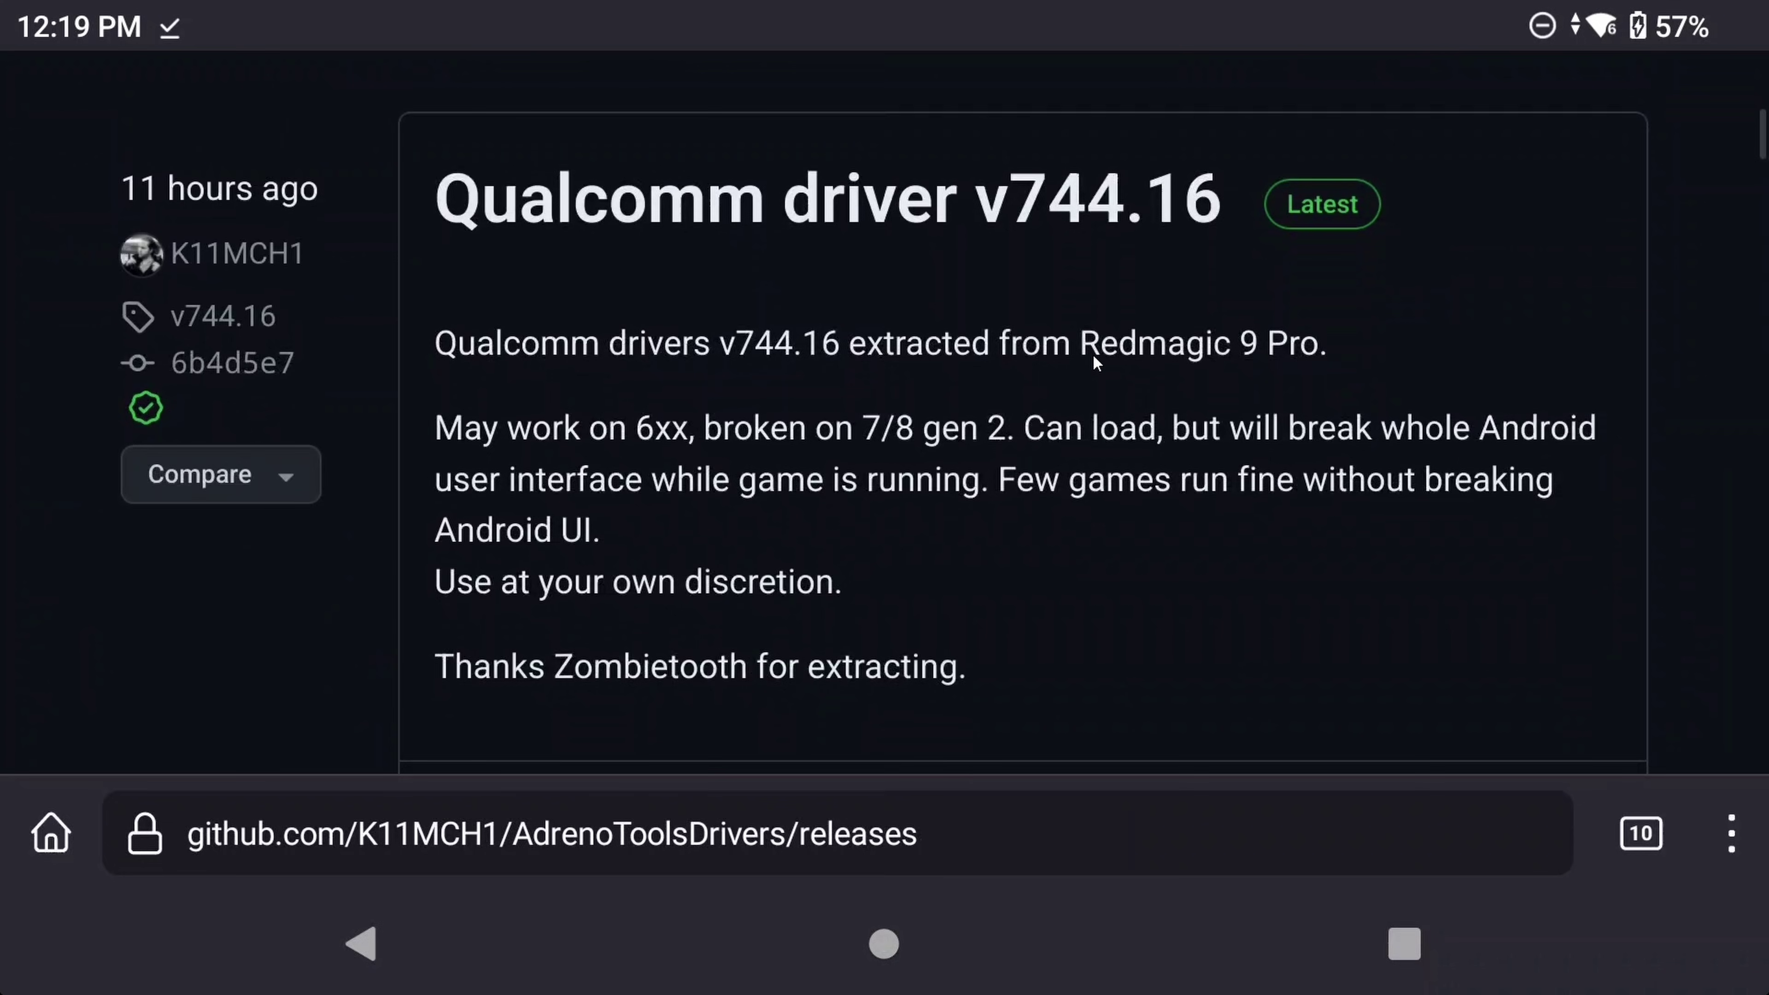
scroll(1096, 362, "down", 15)
left_click(449, 571)
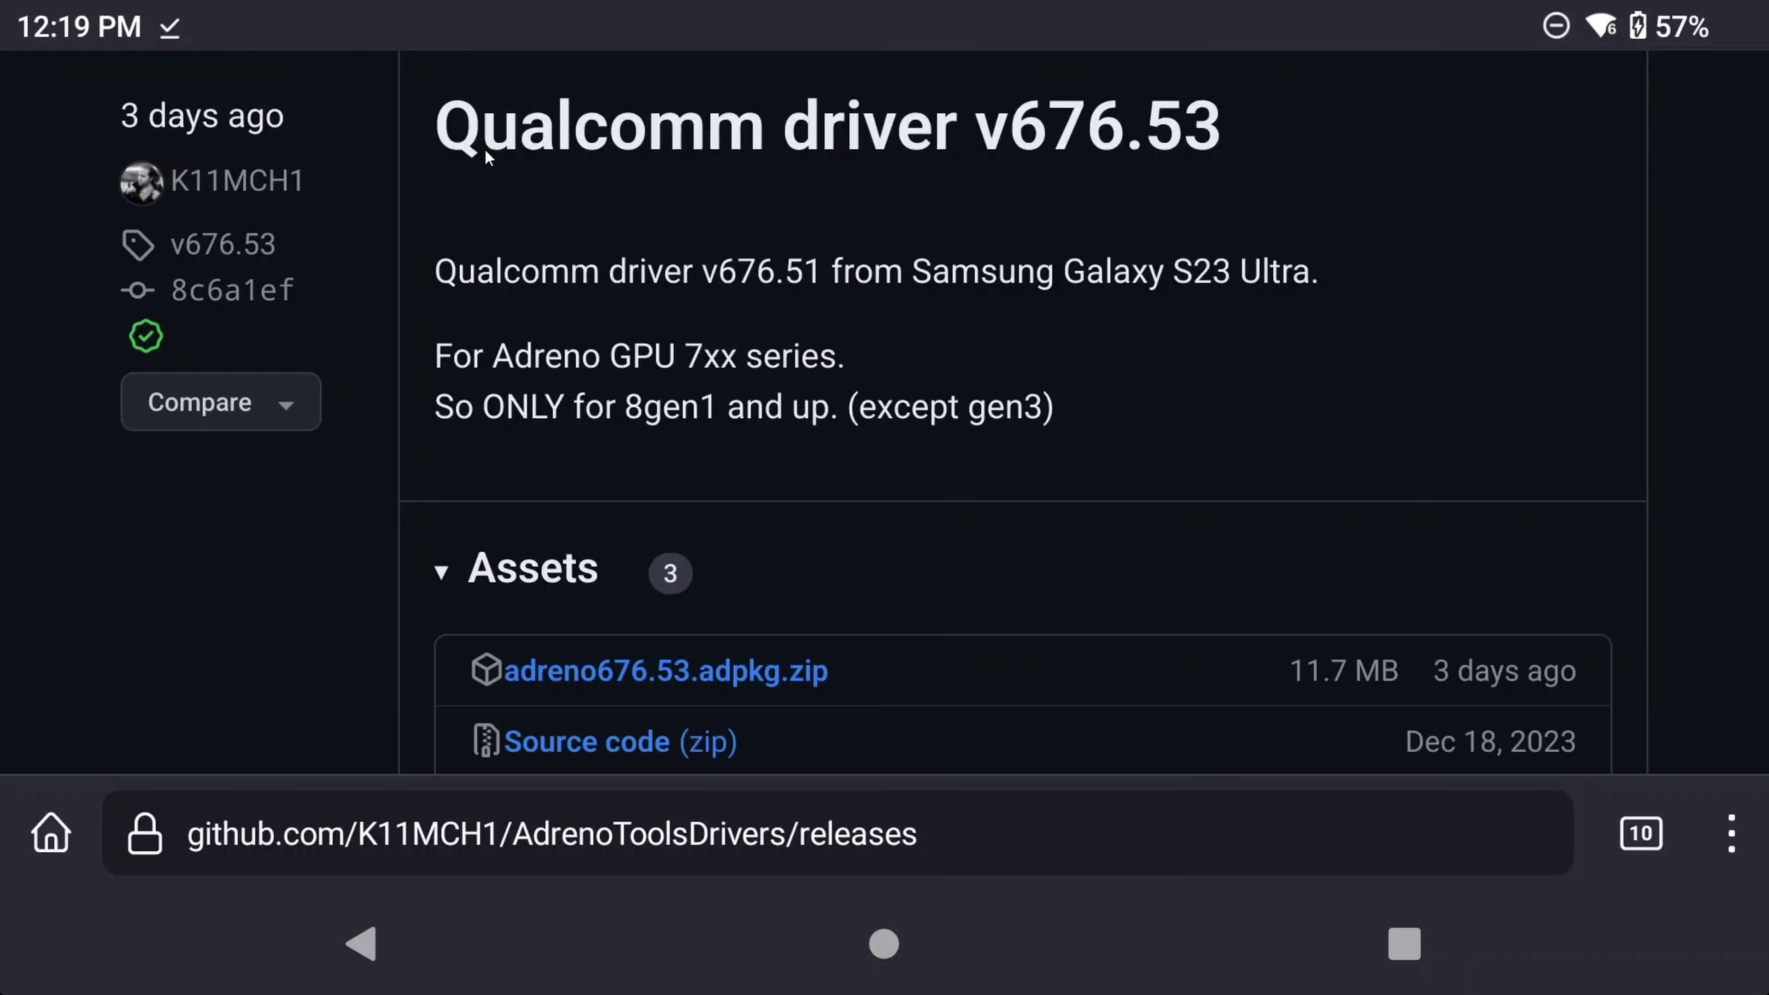
left_click(718, 667)
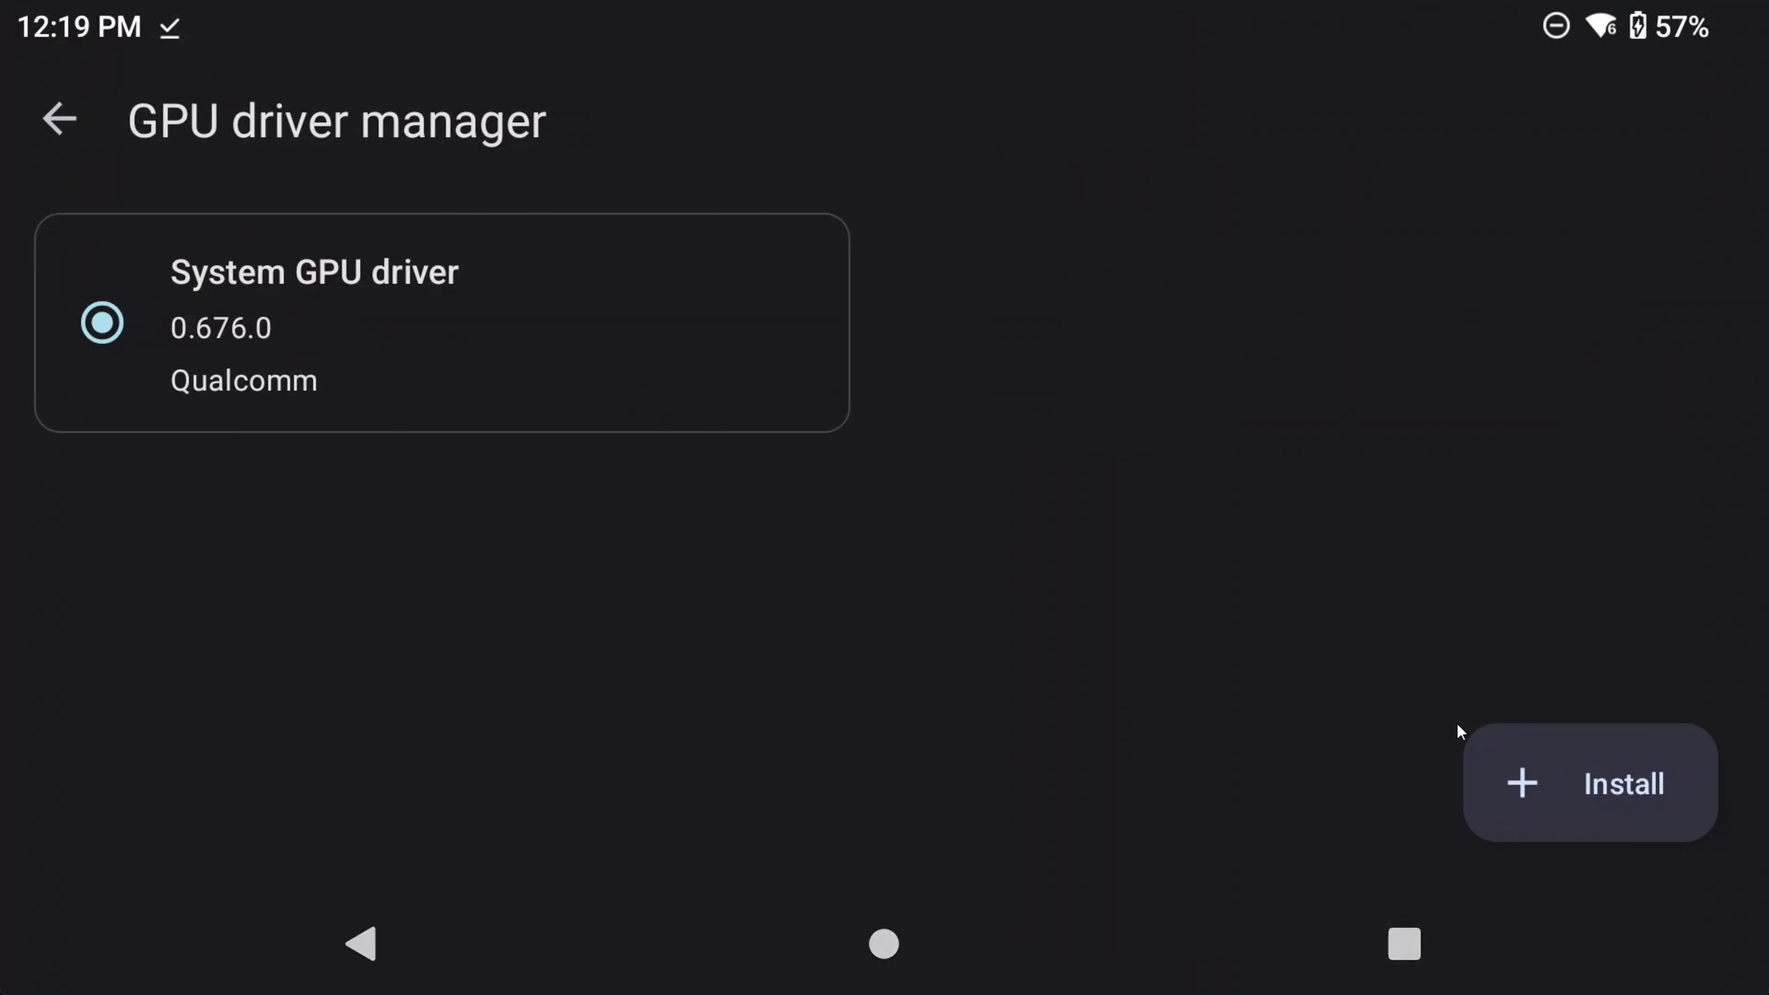
left_click(1591, 778)
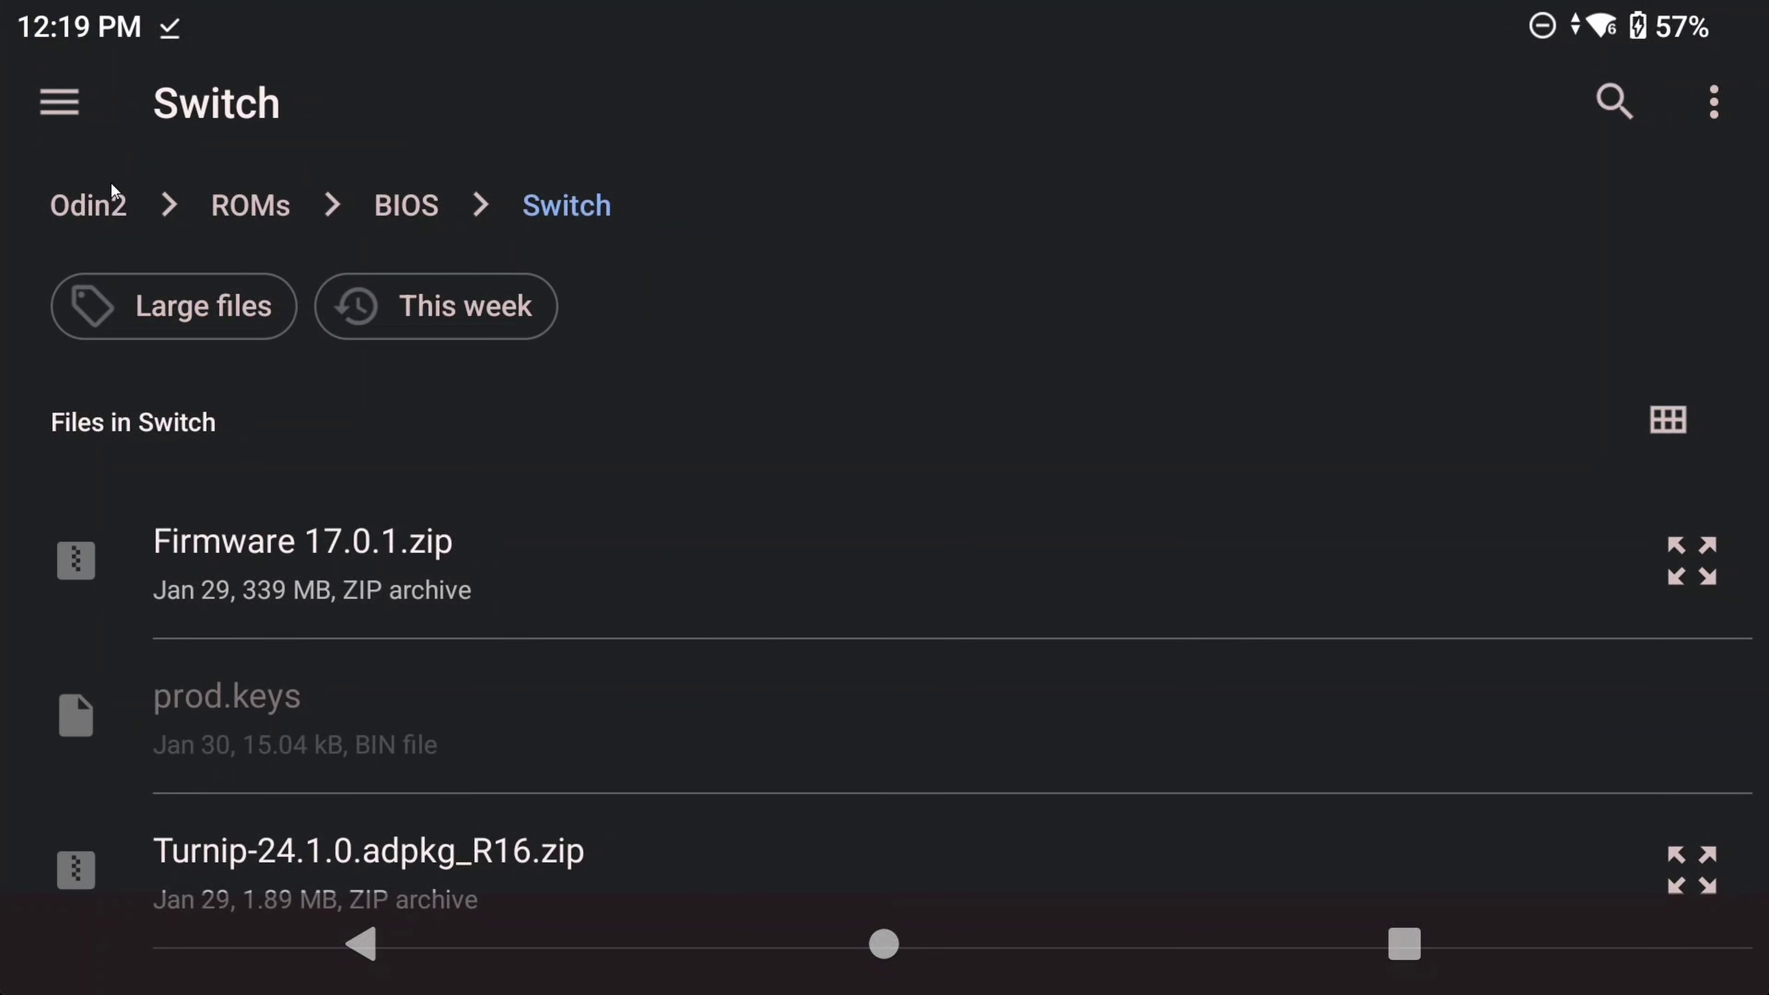
Install adreno676.53.adpkg.zip from the Download folder as the active Qualcomm Vulkan v676.53 driver.
left_click(101, 204)
scroll(376, 684, "down", 5)
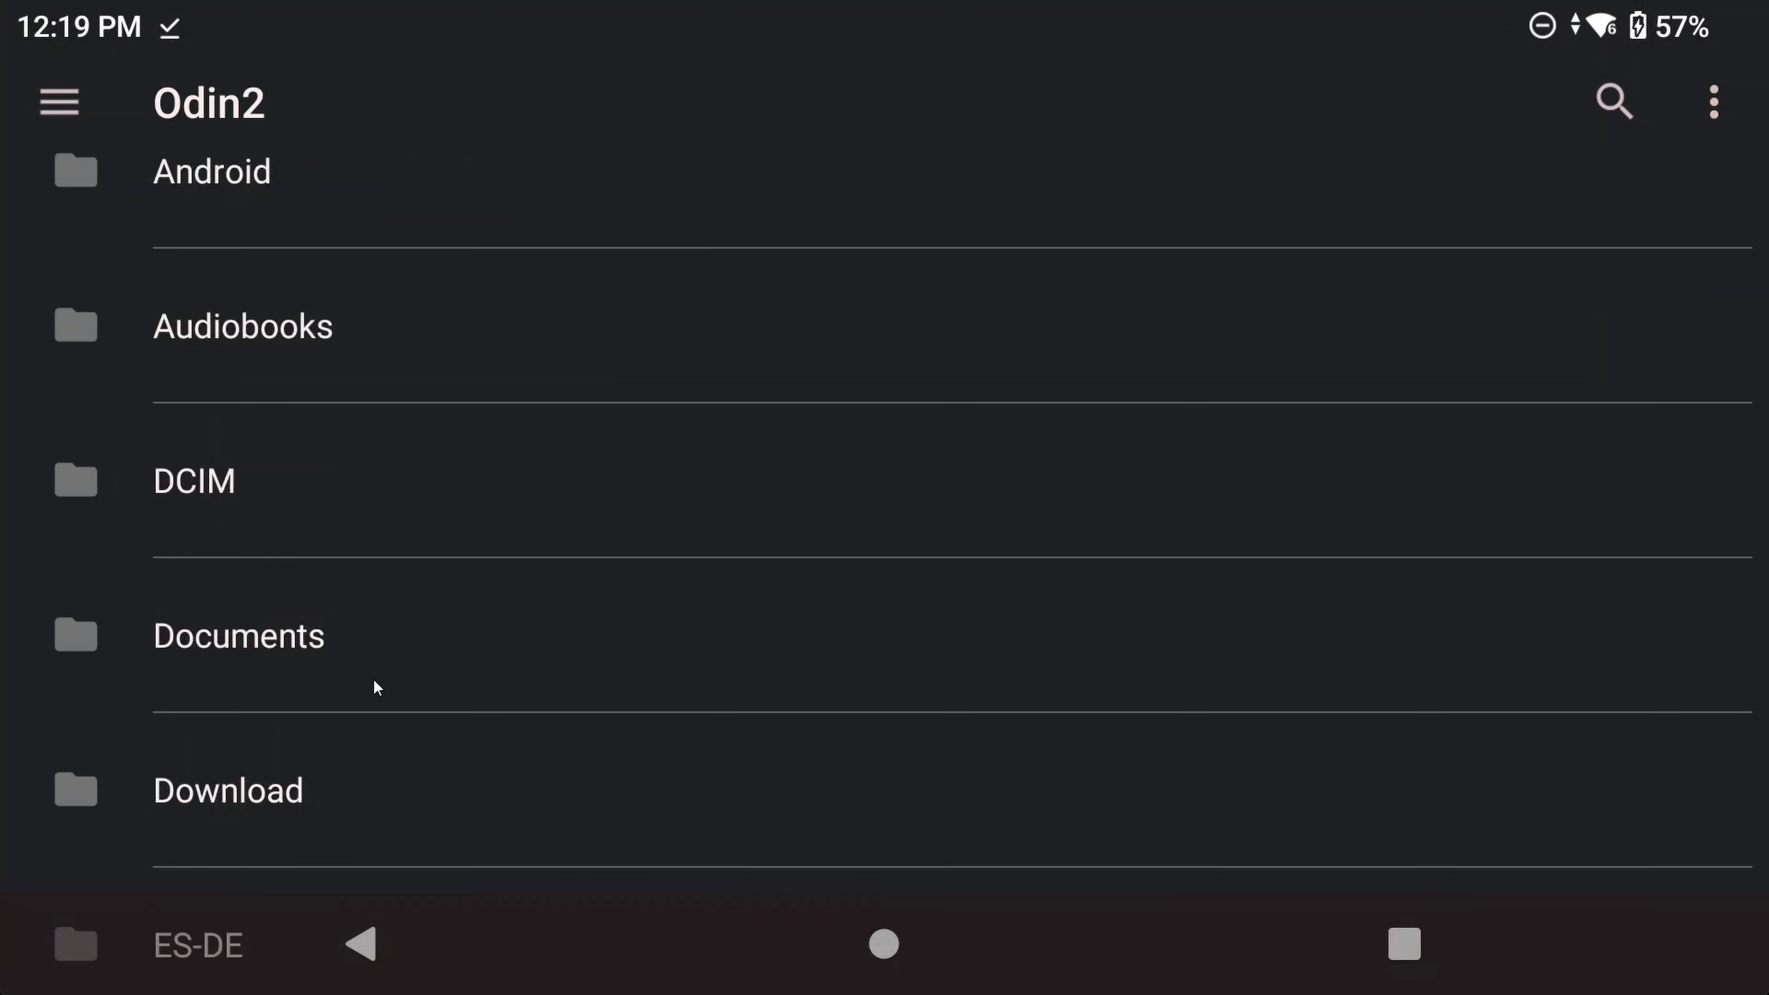
left_click(64, 98)
left_click(167, 543)
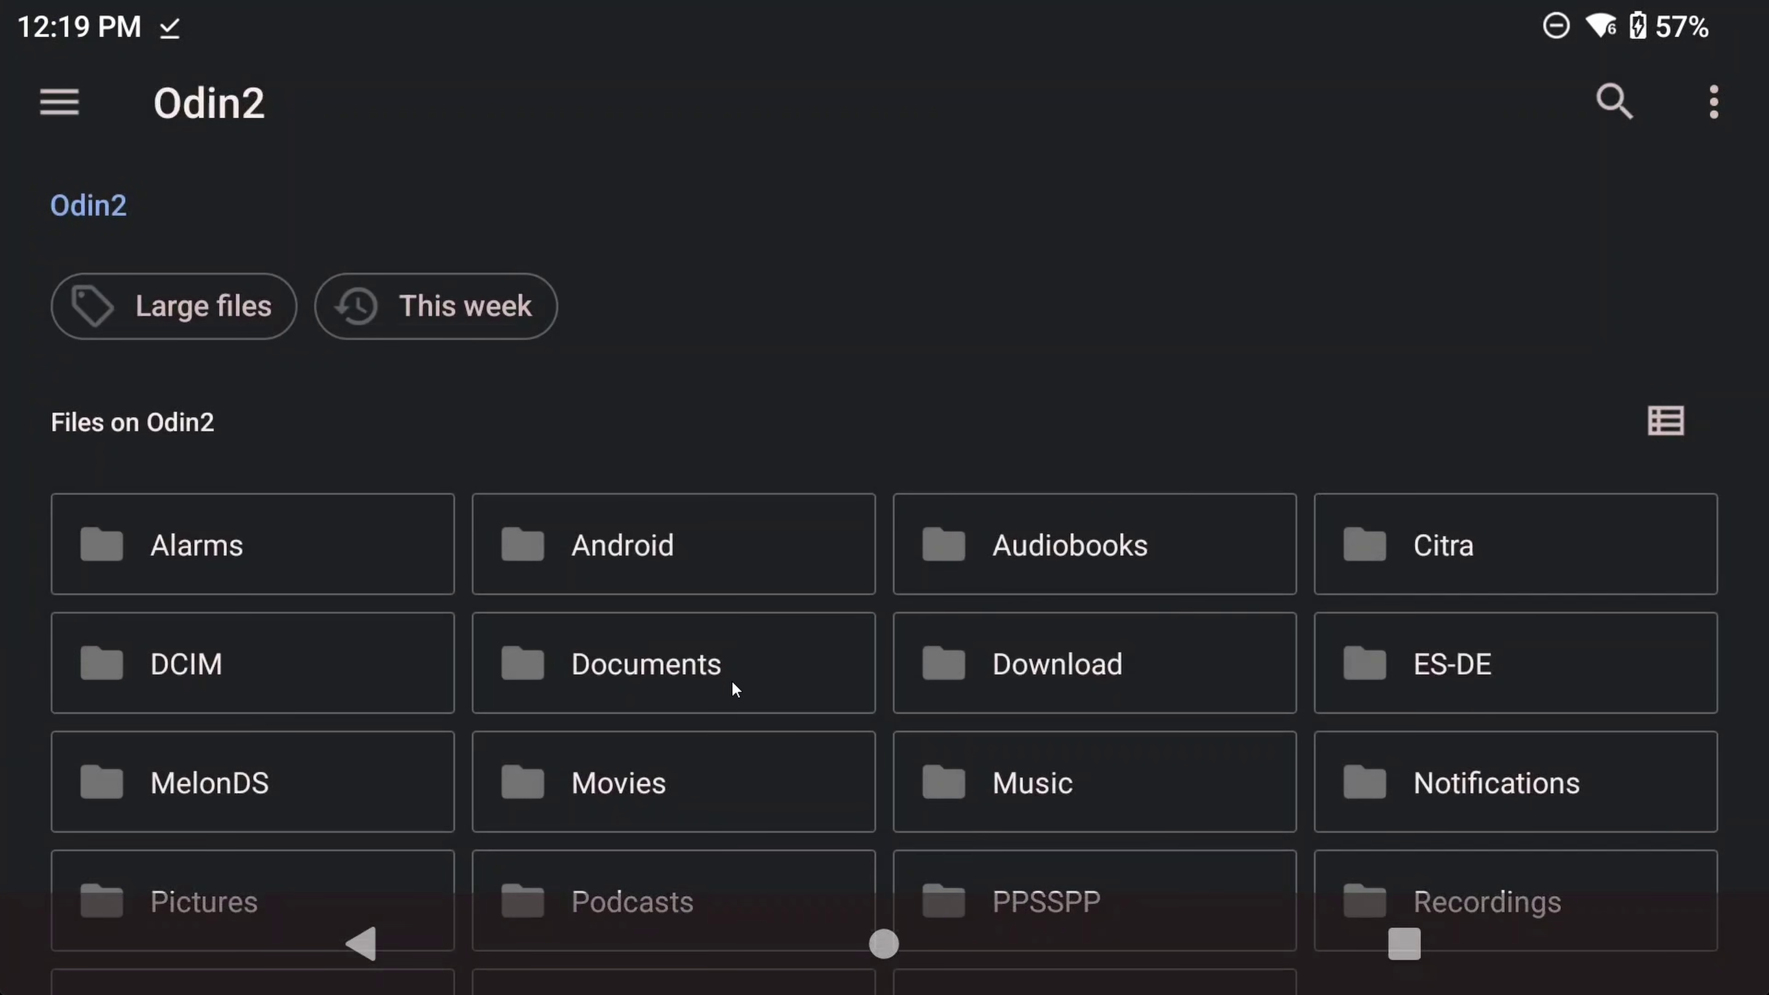
left_click(1087, 663)
scroll(630, 459, "down", 5)
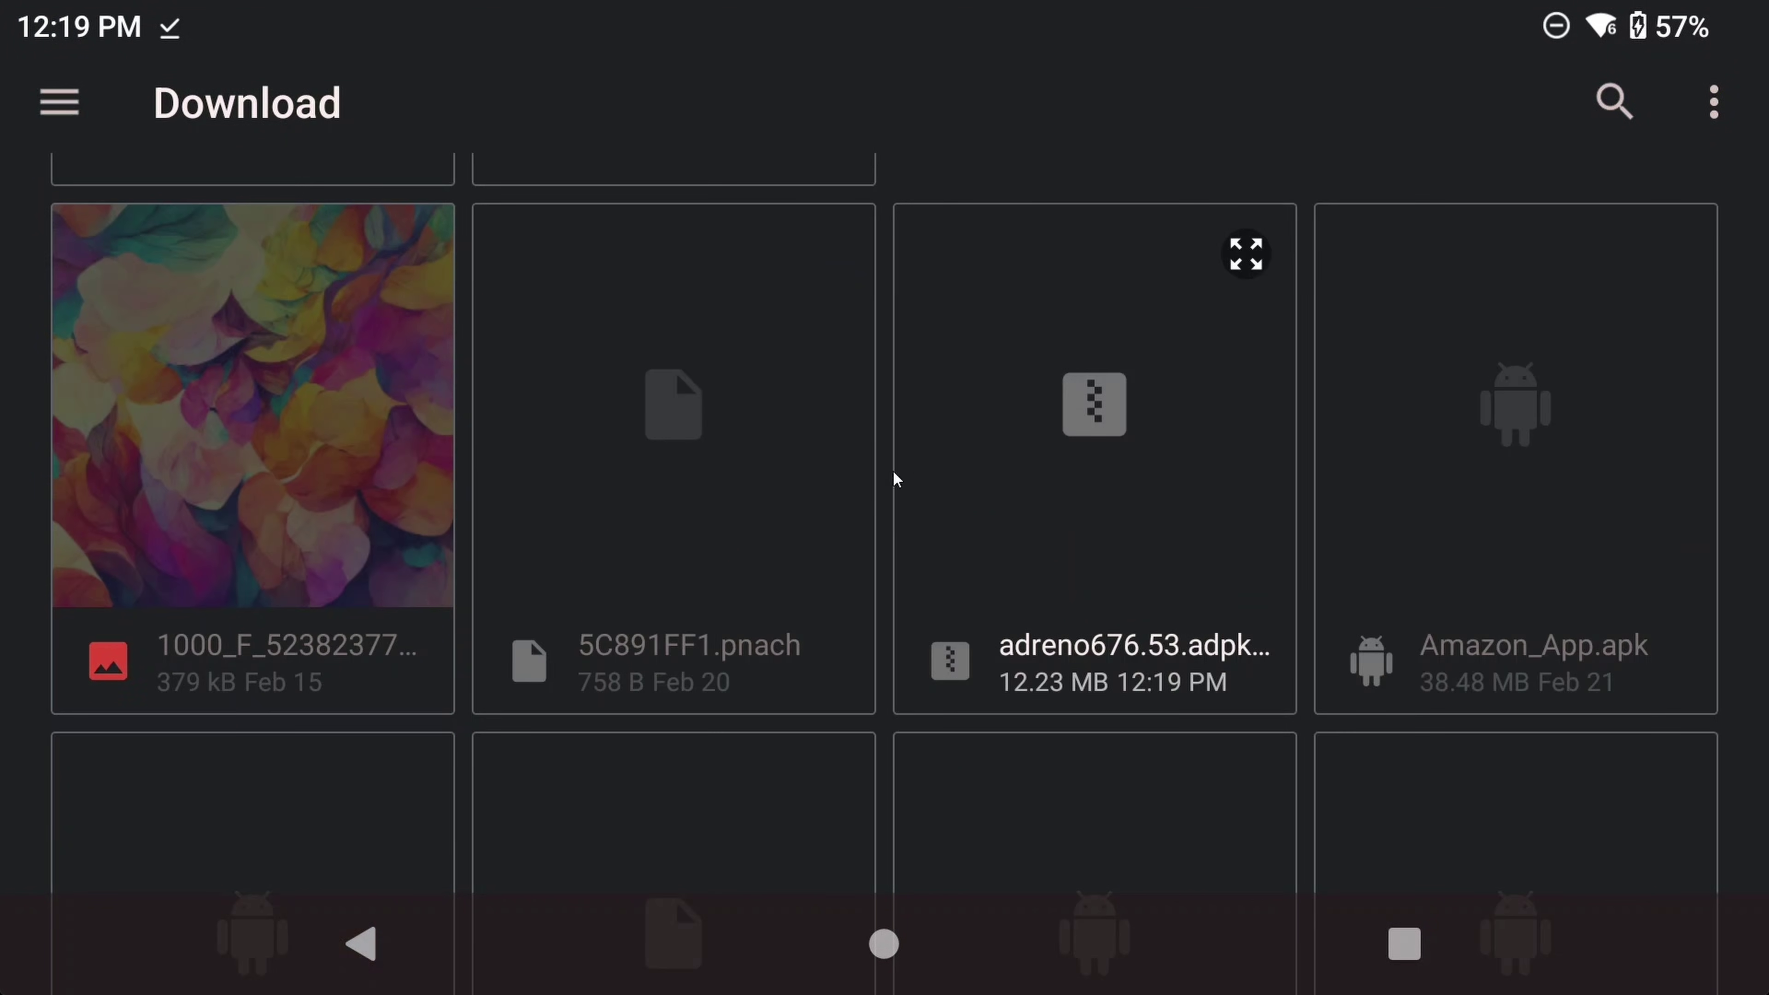
left_click(1167, 487)
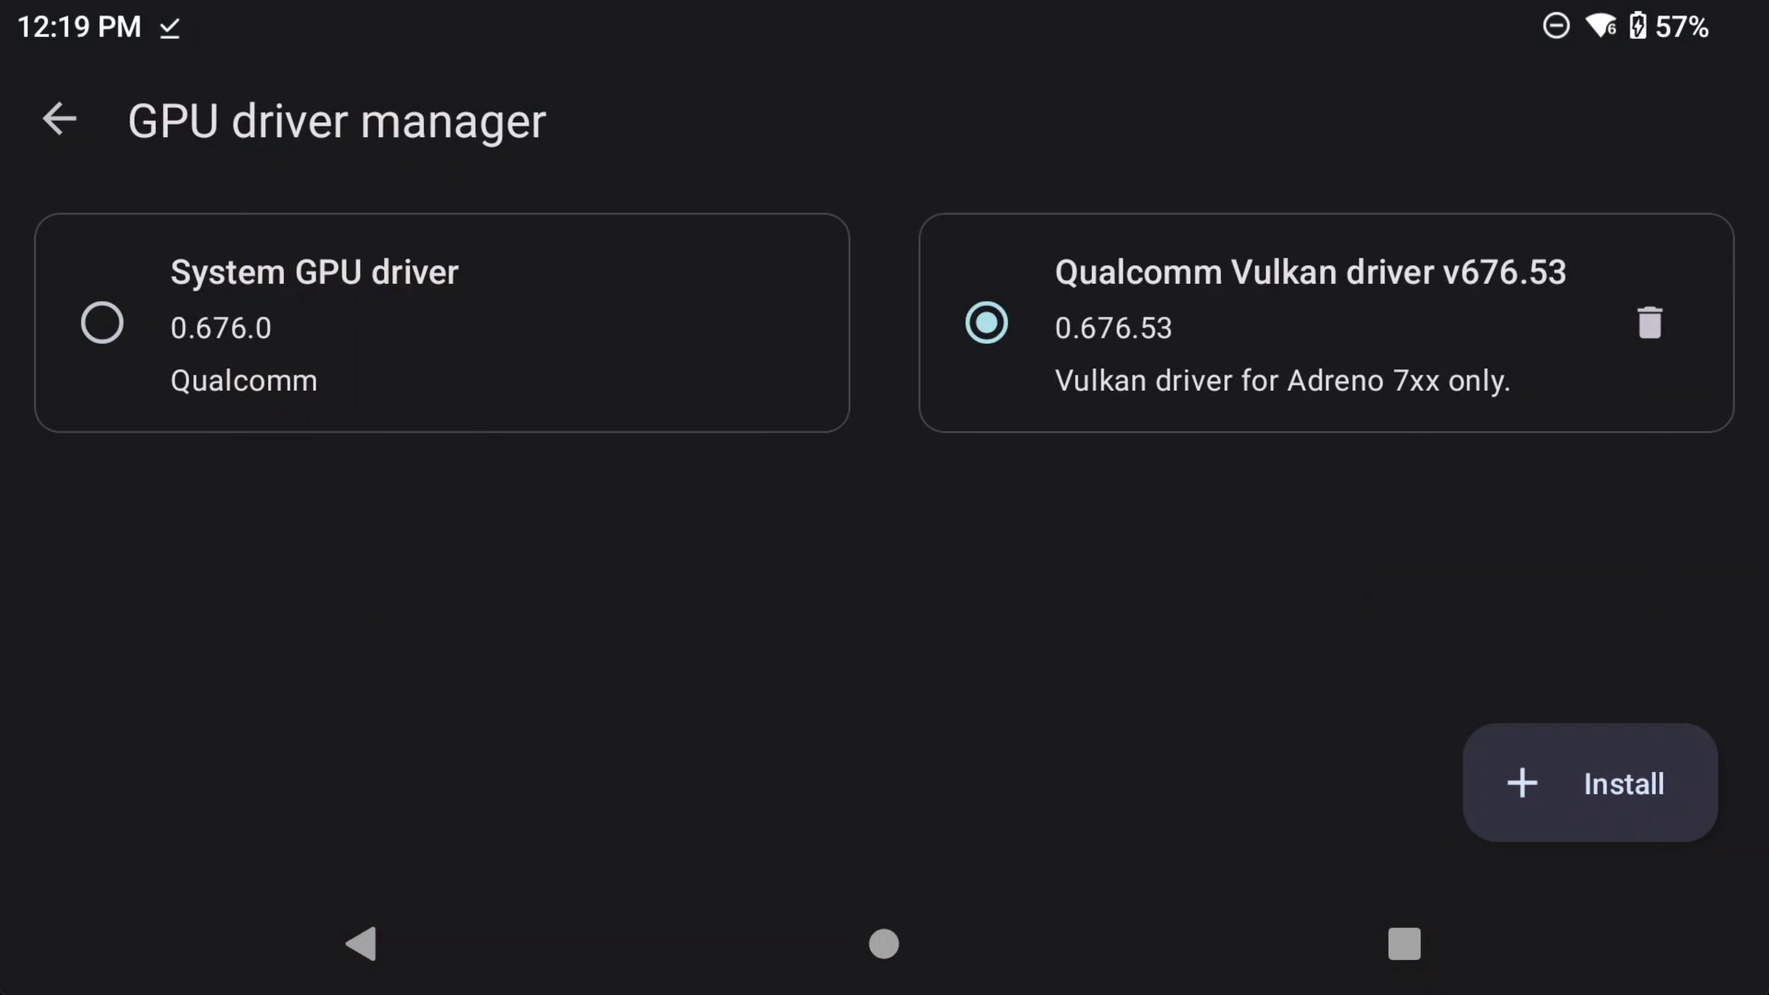
left_click(373, 933)
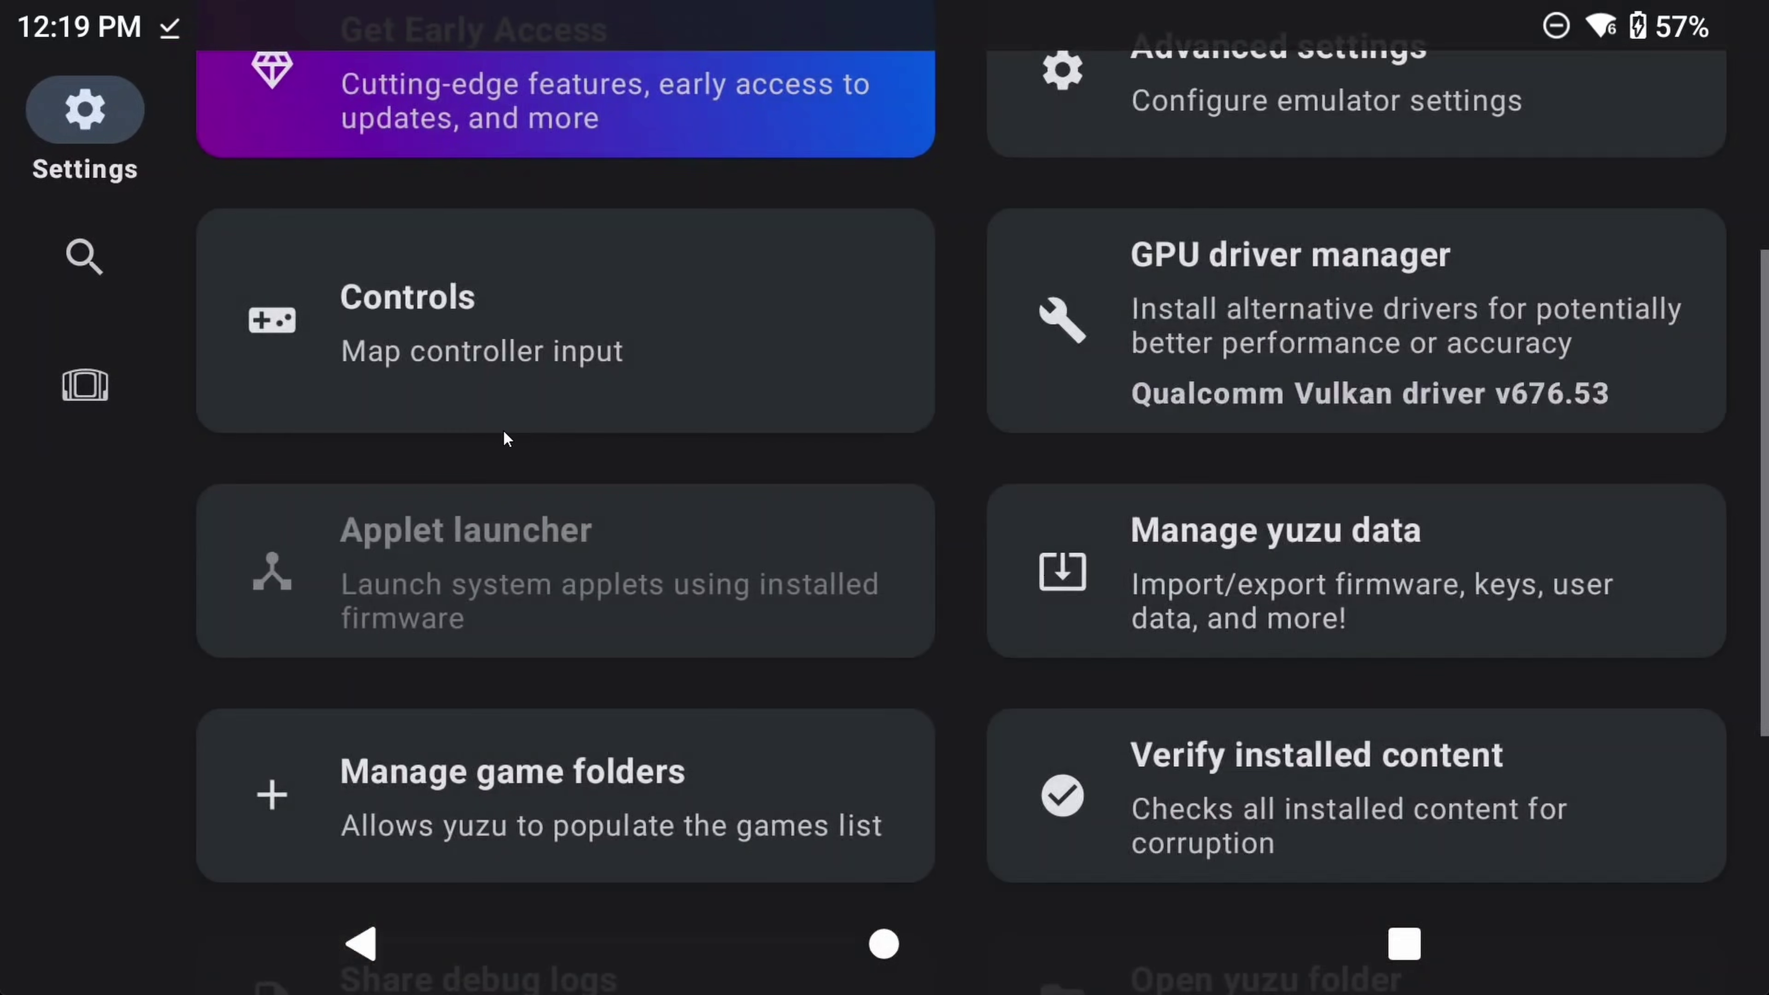
scroll(1395, 530, "down", 3)
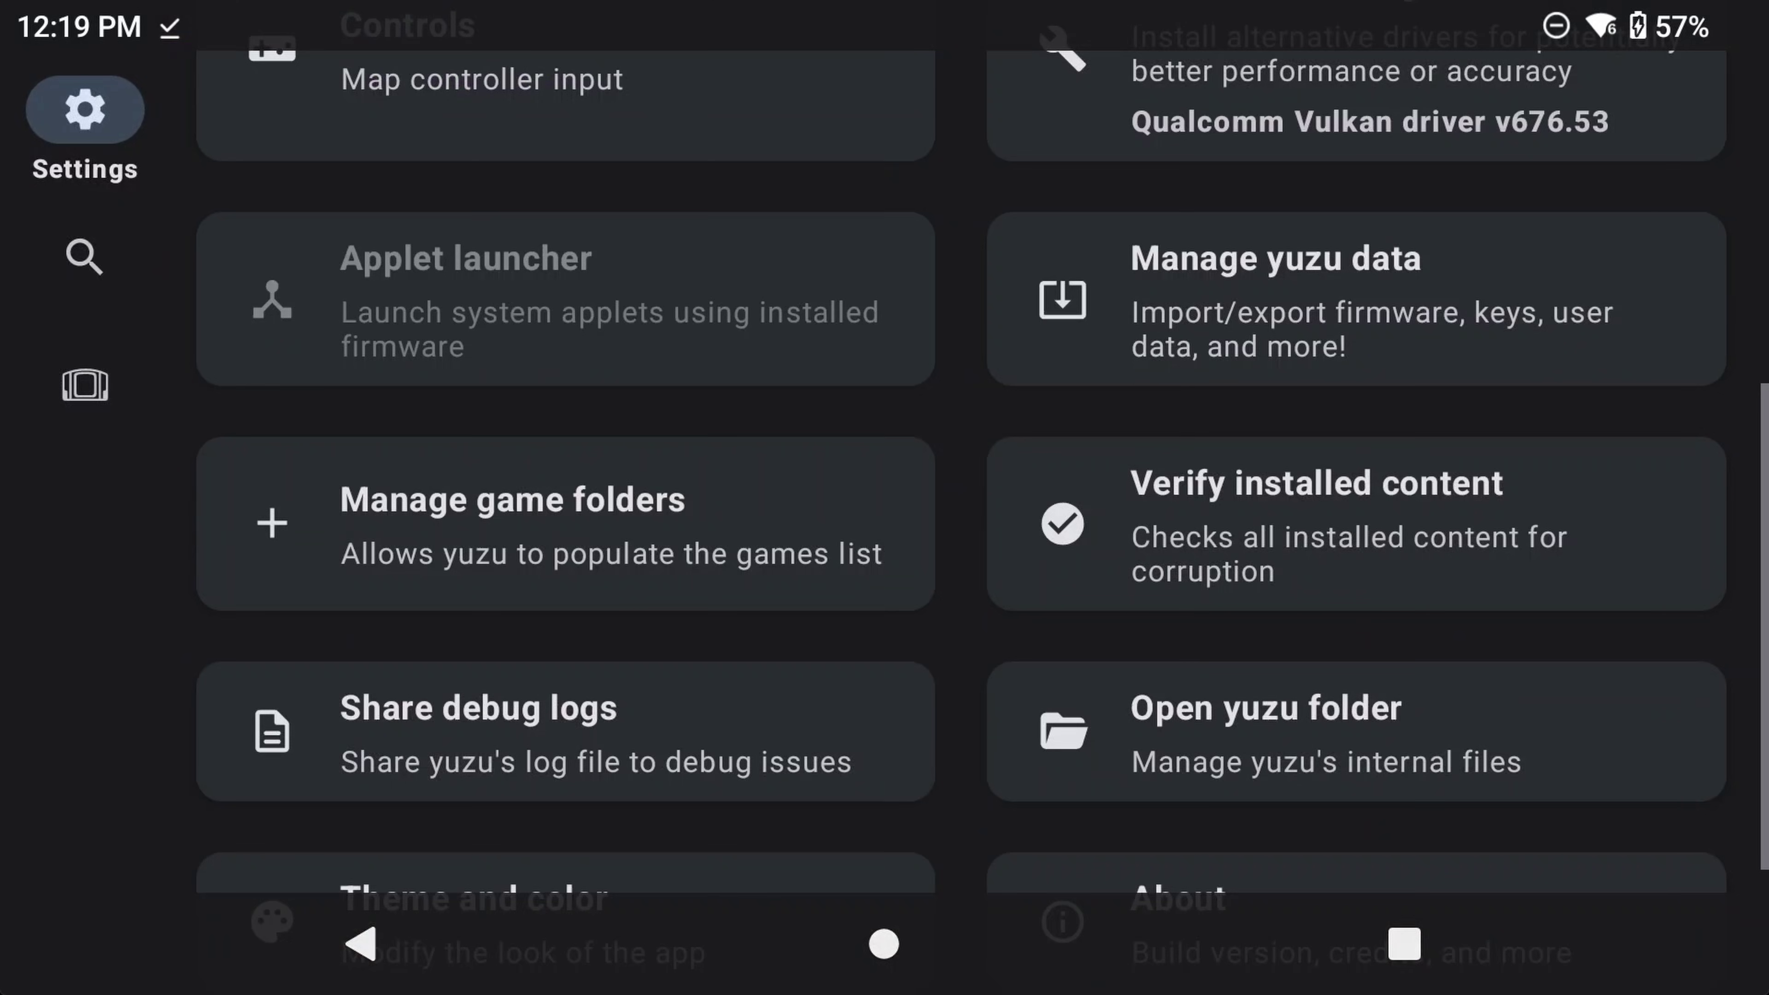
left_click(1173, 315)
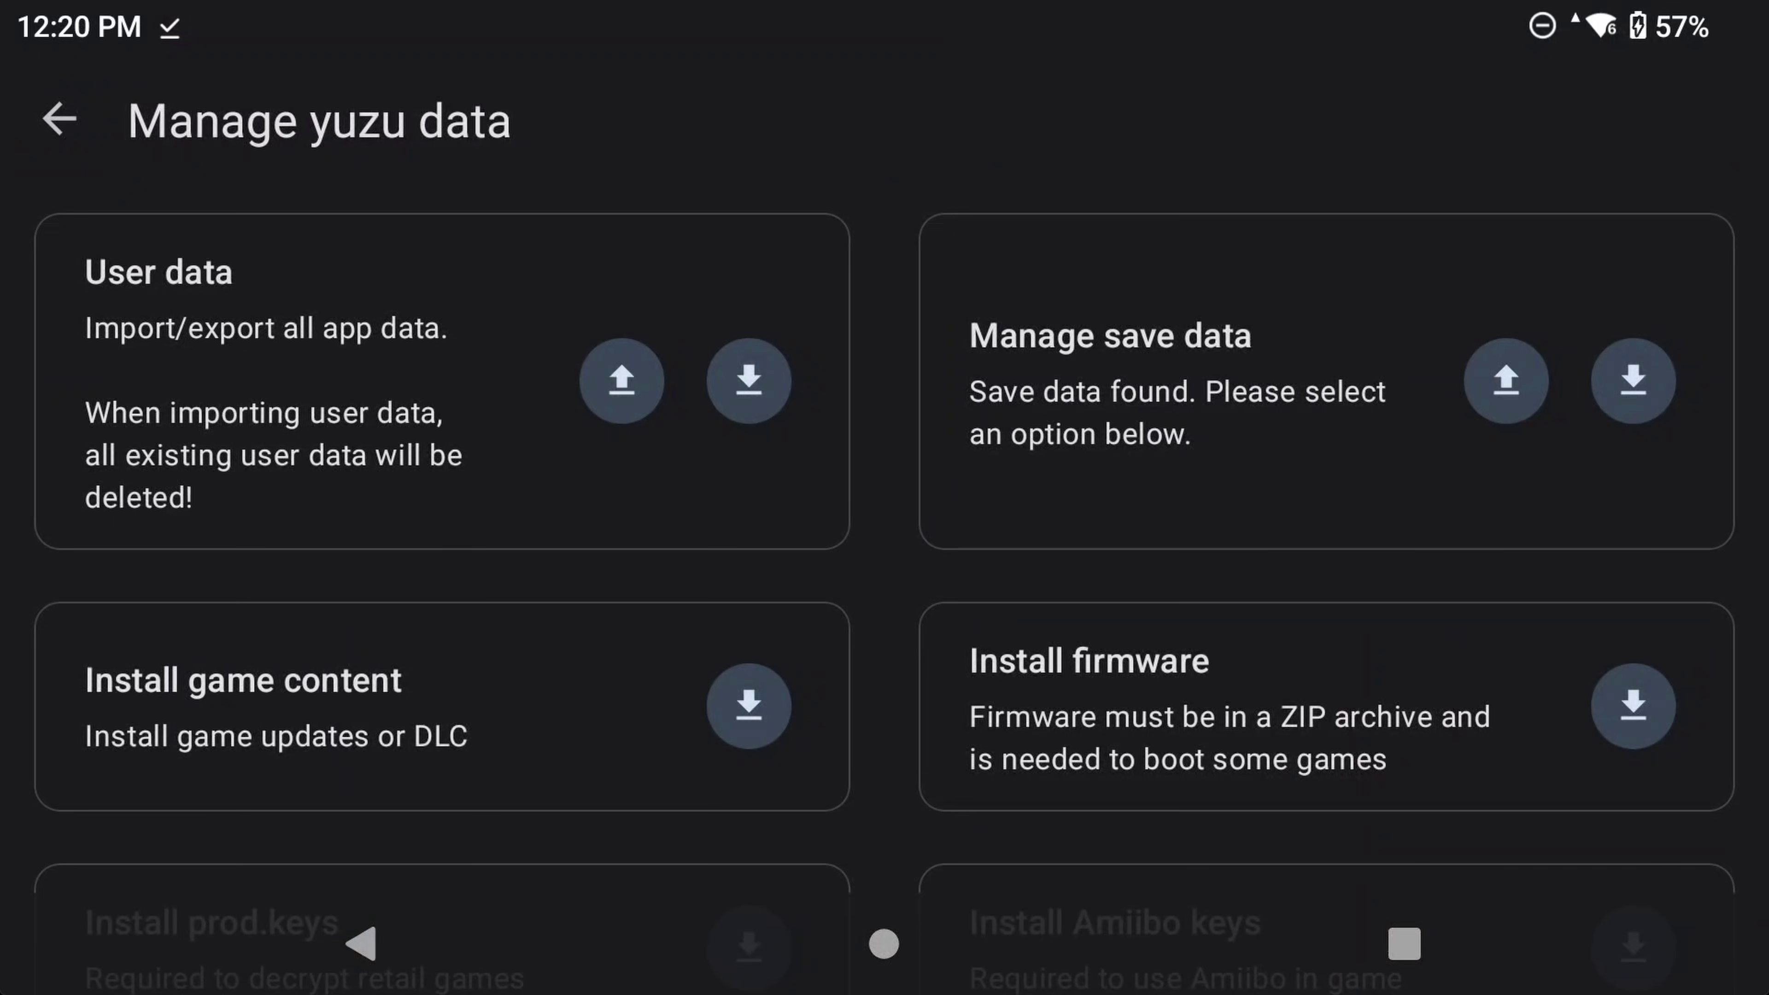
left_click(1544, 384)
left_click(1614, 383)
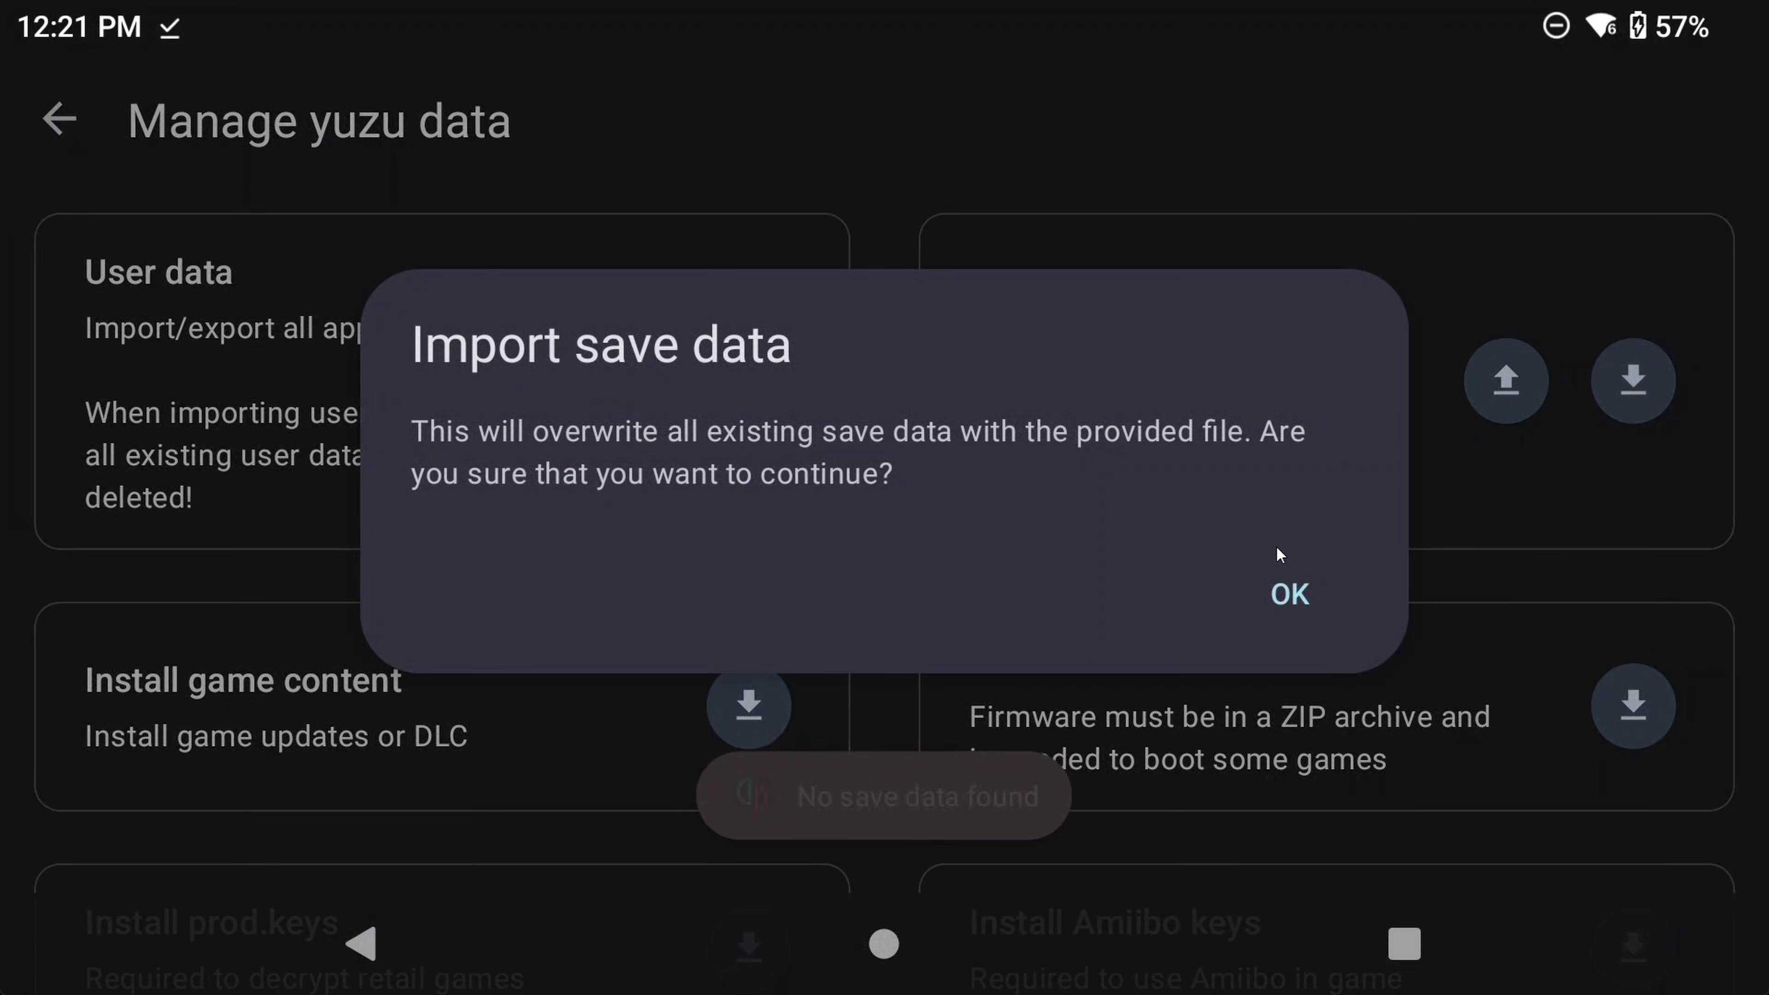
left_click(1287, 594)
scroll(393, 365, "down", 5)
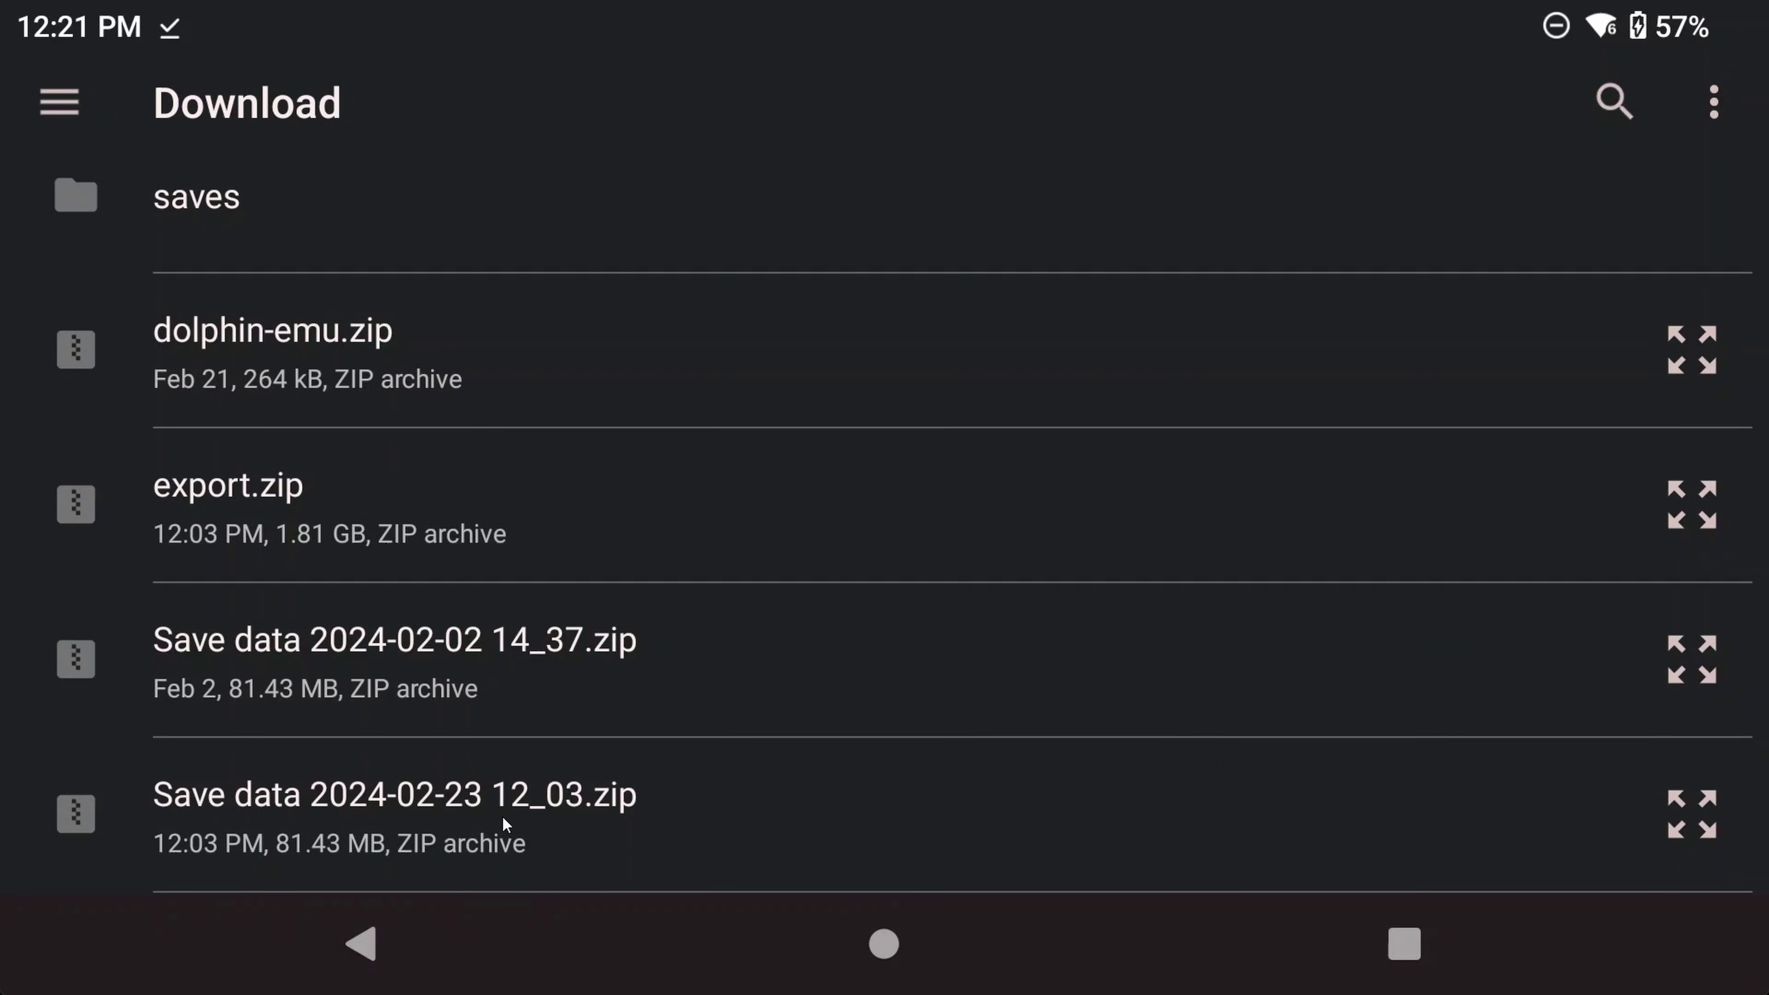
left_click(503, 817)
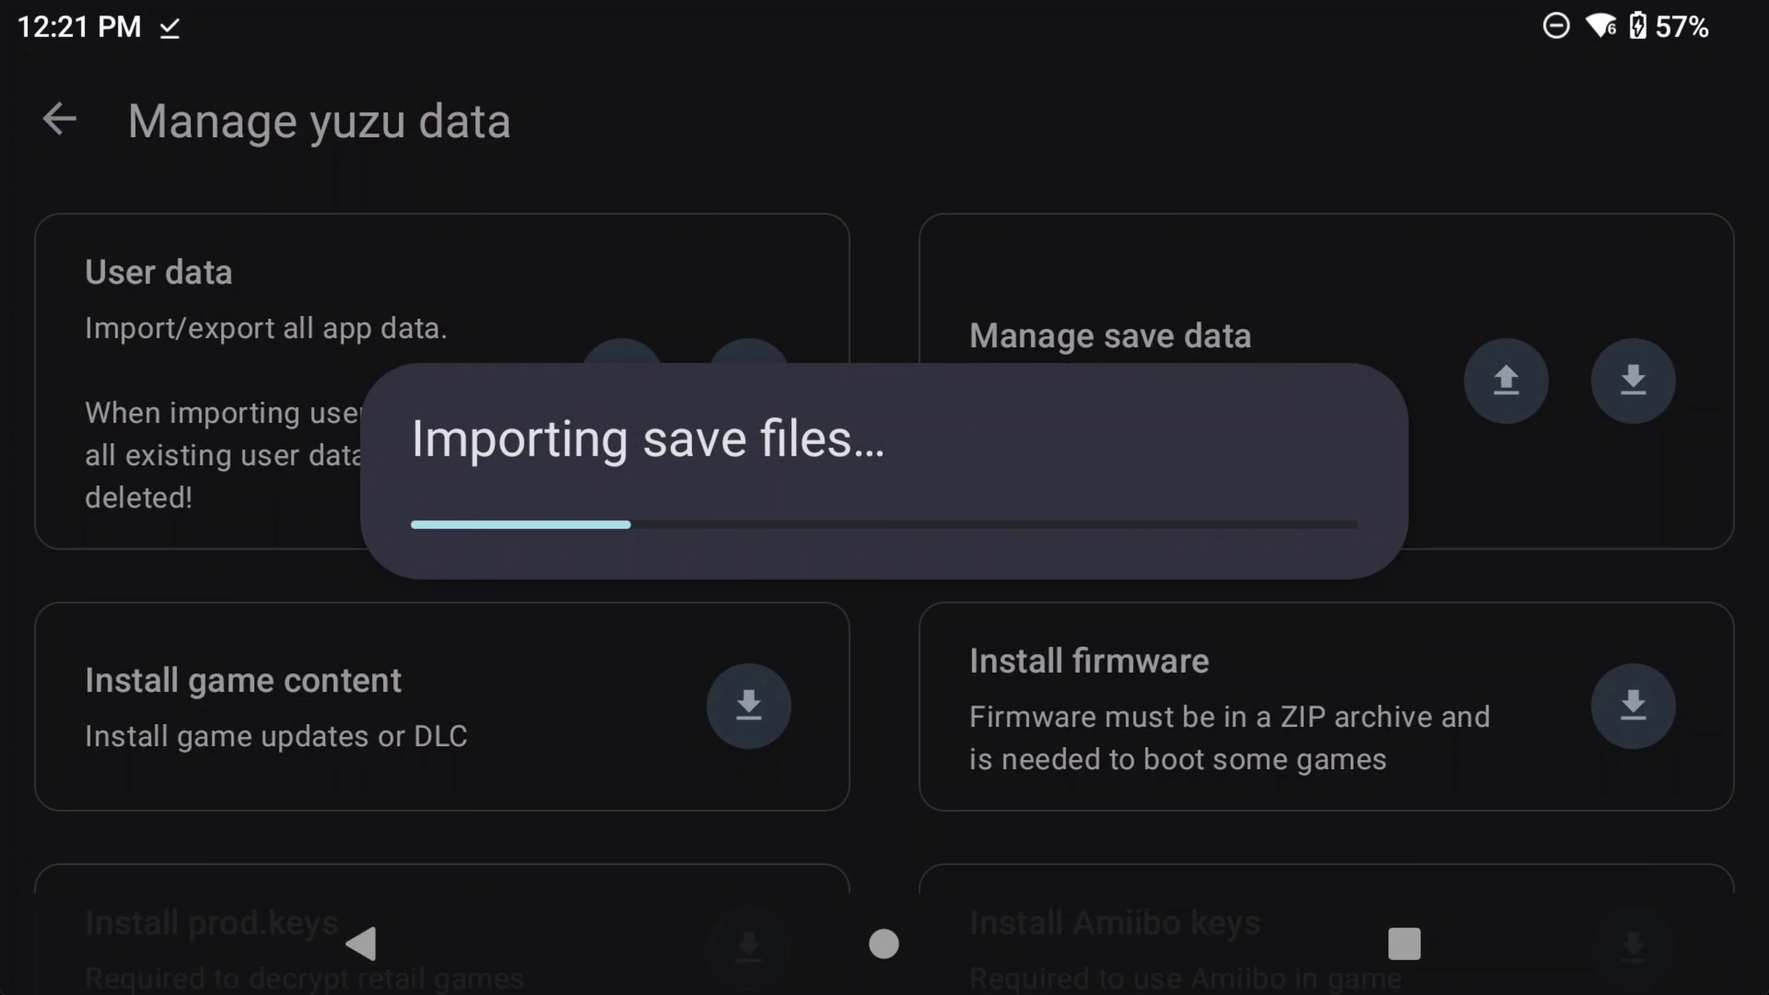
key("Escape")
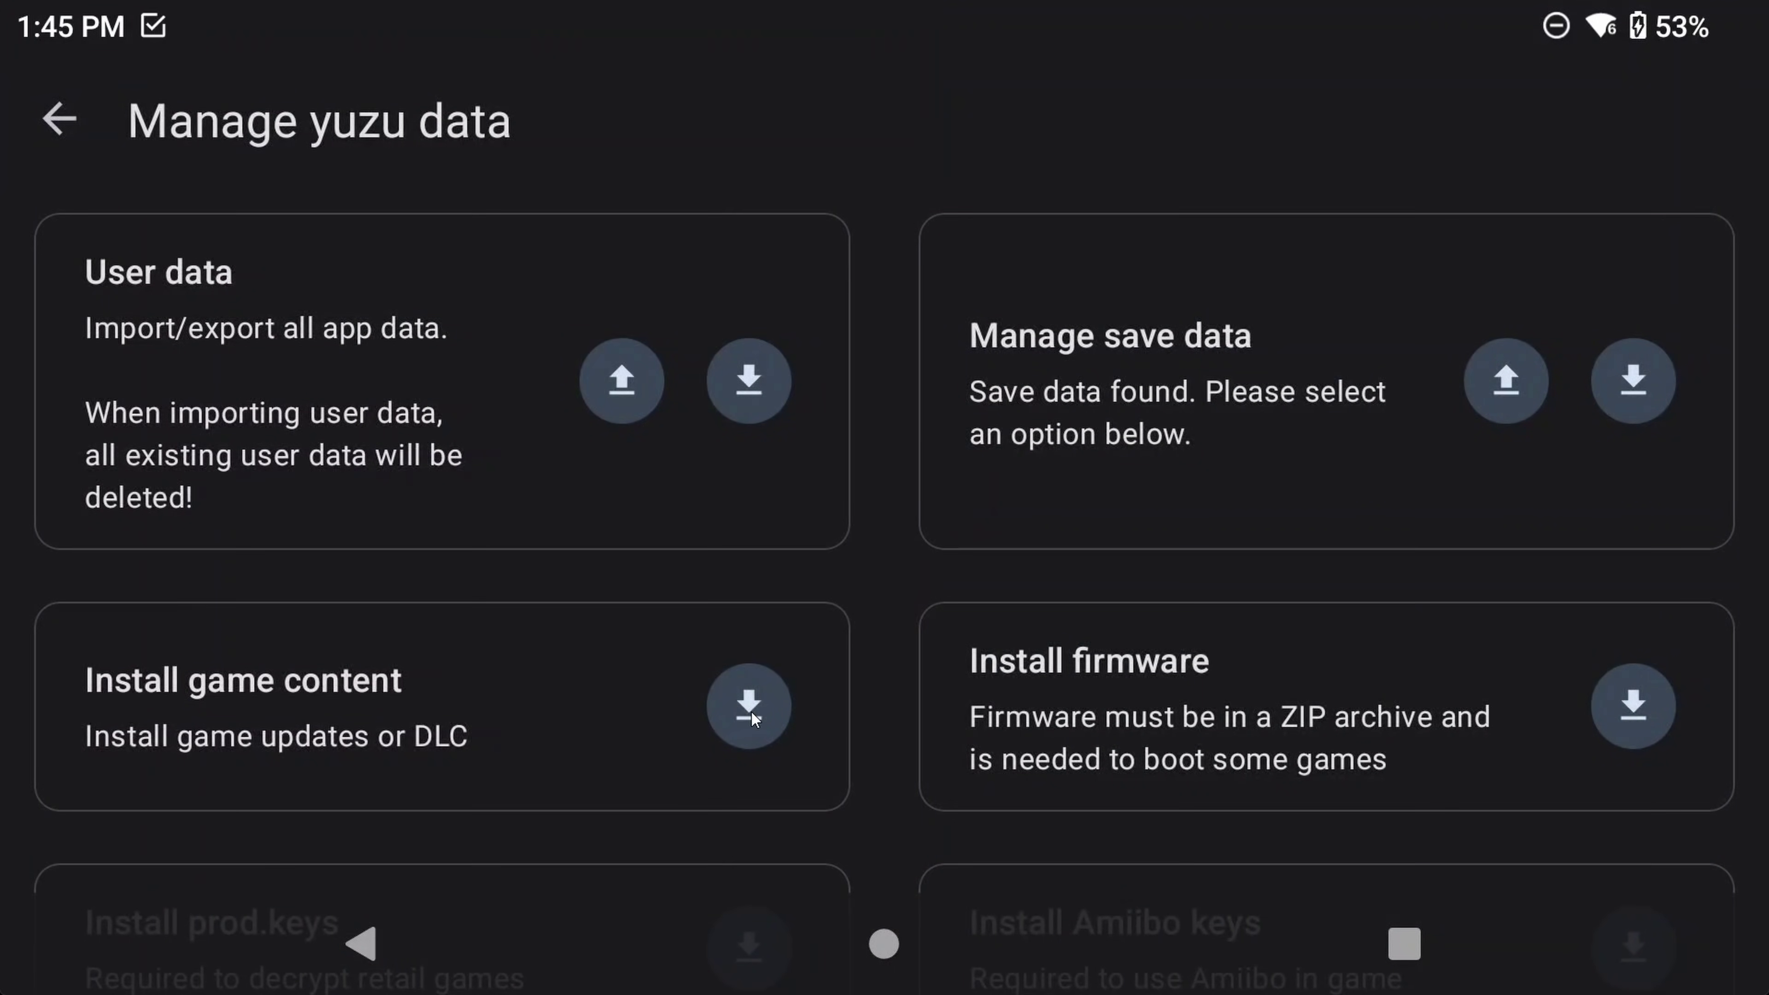
left_click(752, 712)
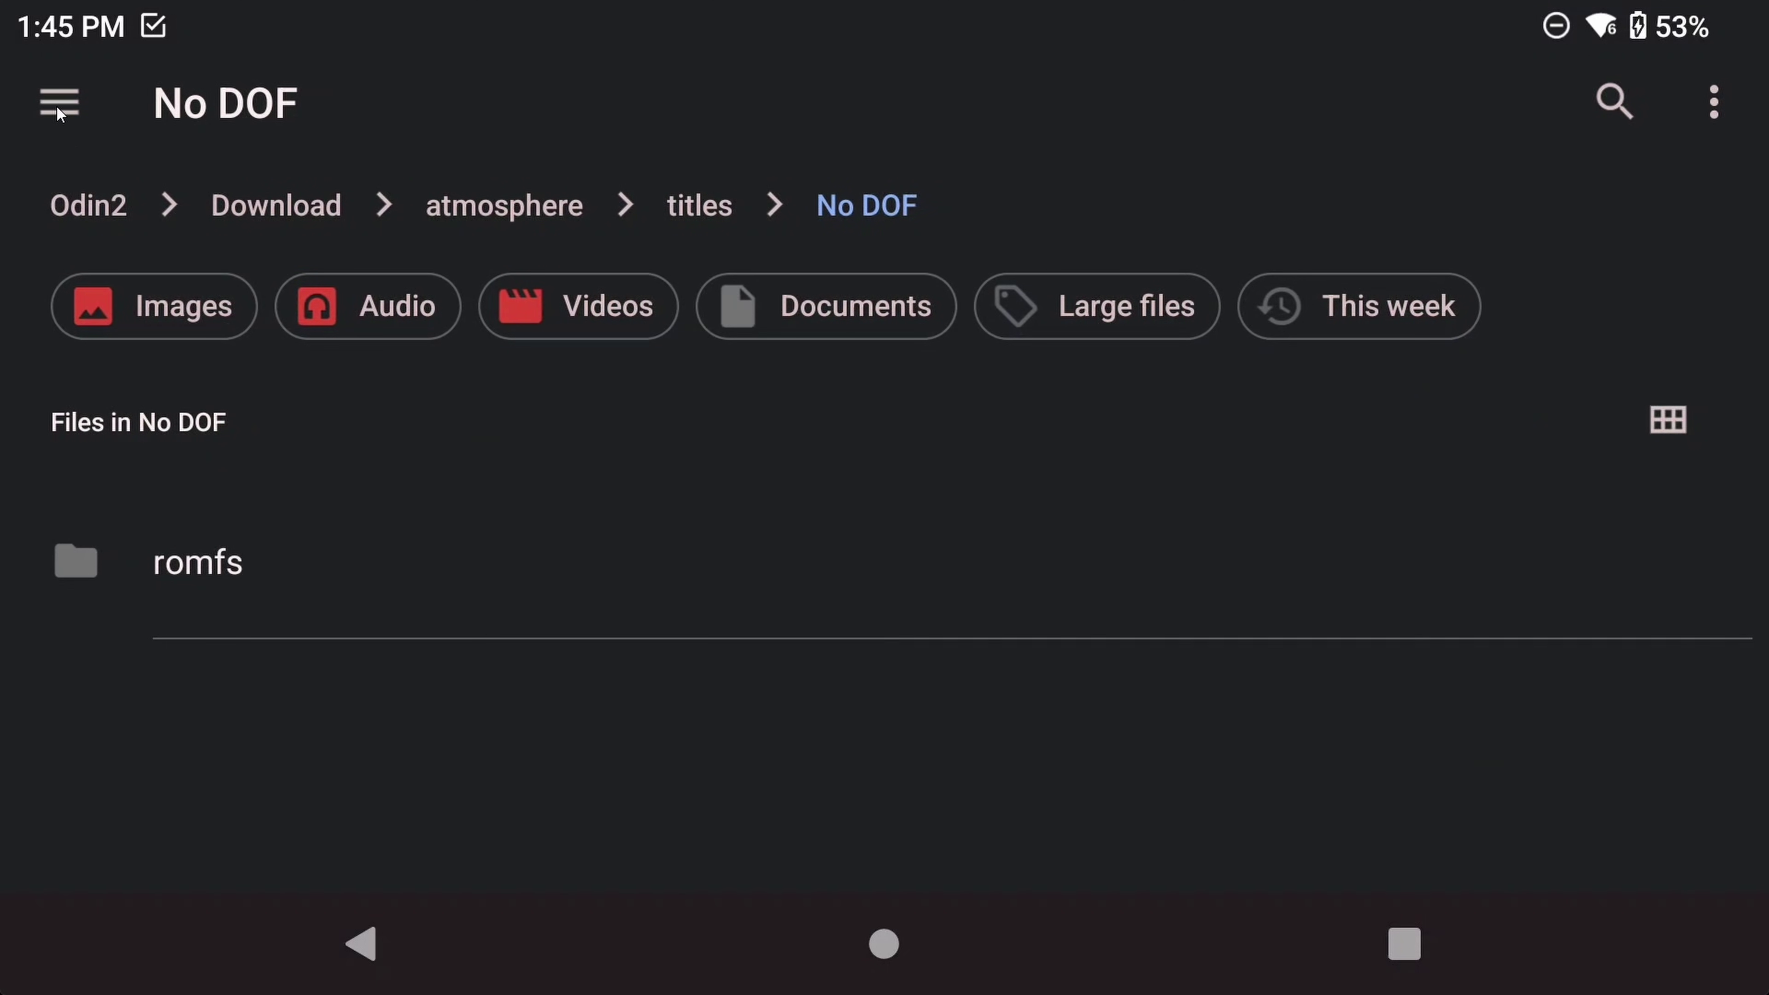
Select all 277 files in Download > updates & dlc and install them as game content.
left_click(226, 203)
scroll(271, 635, "down", 3)
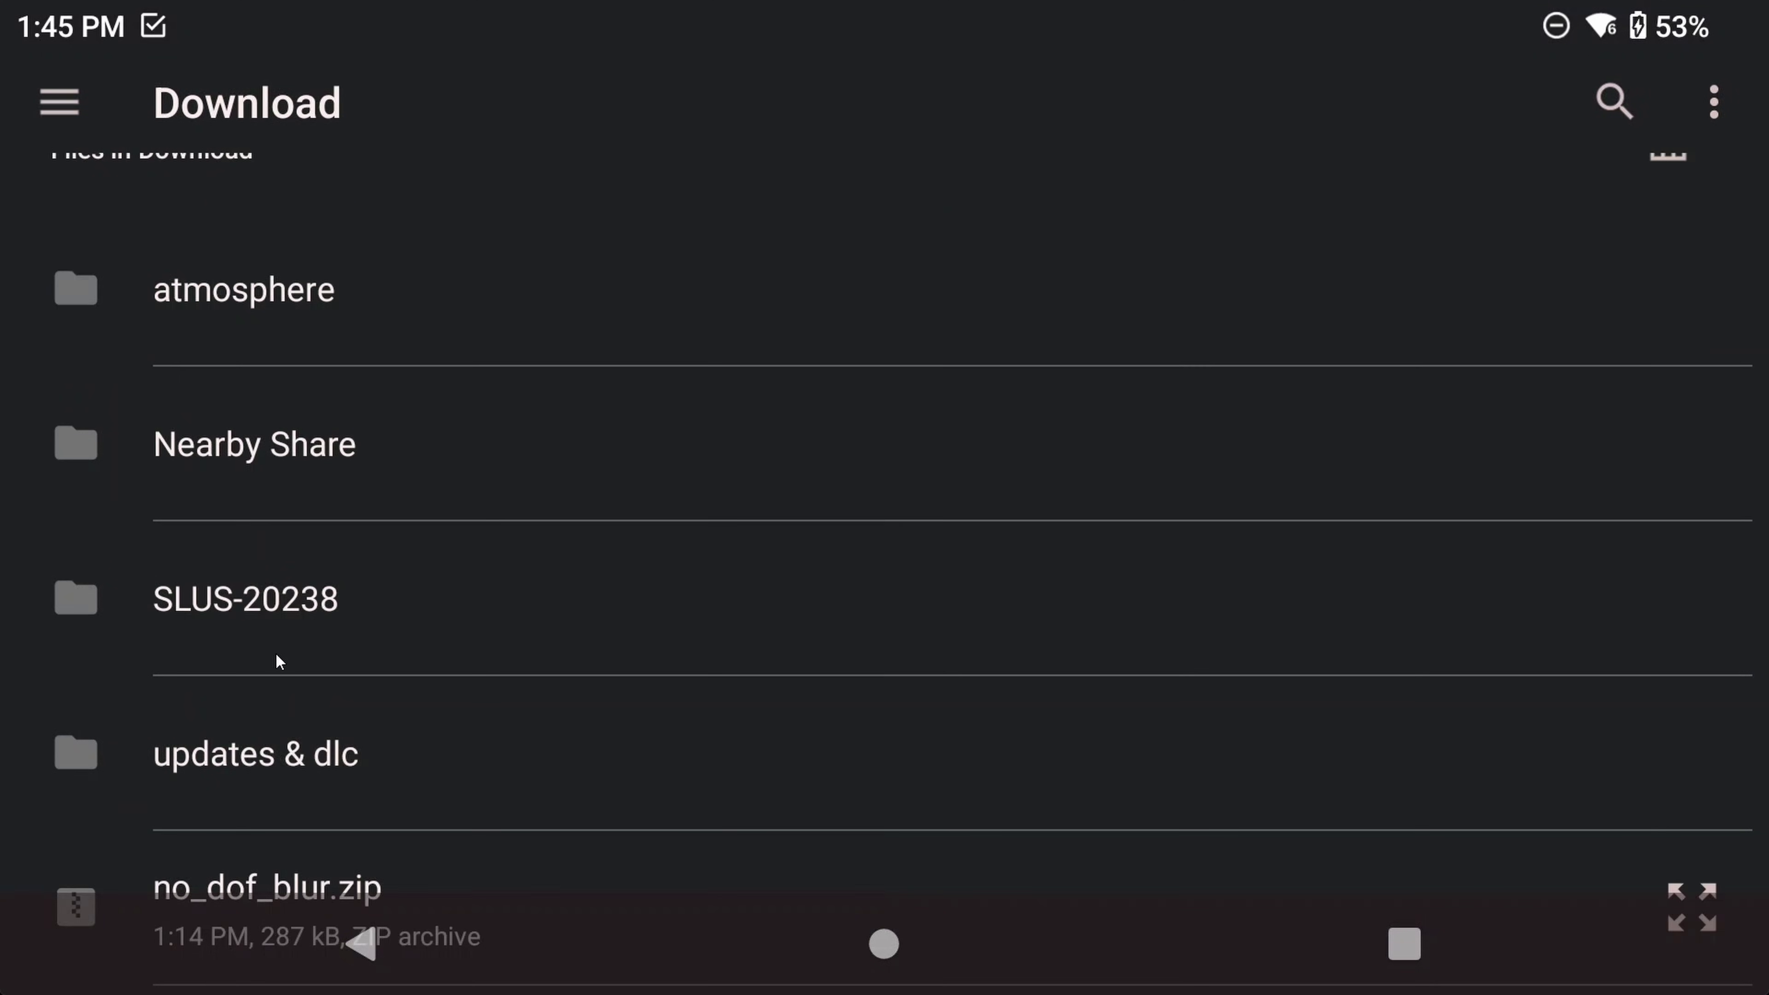
left_click(272, 763)
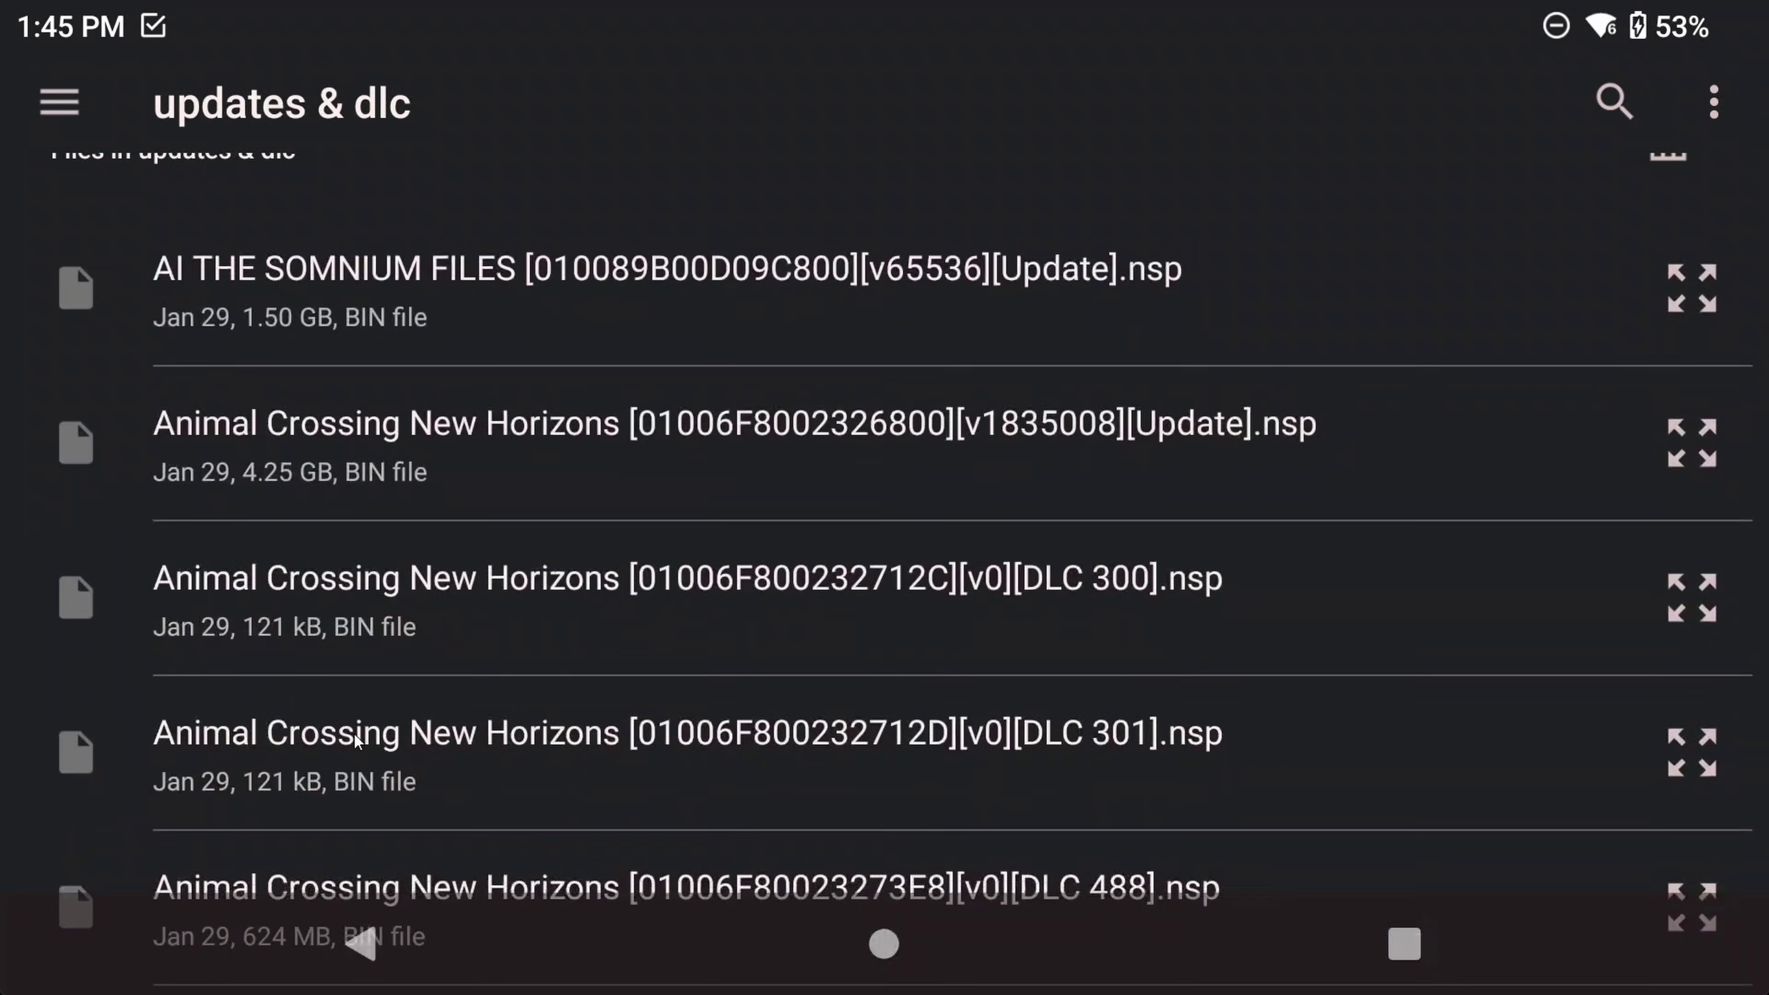
left_click(902, 268)
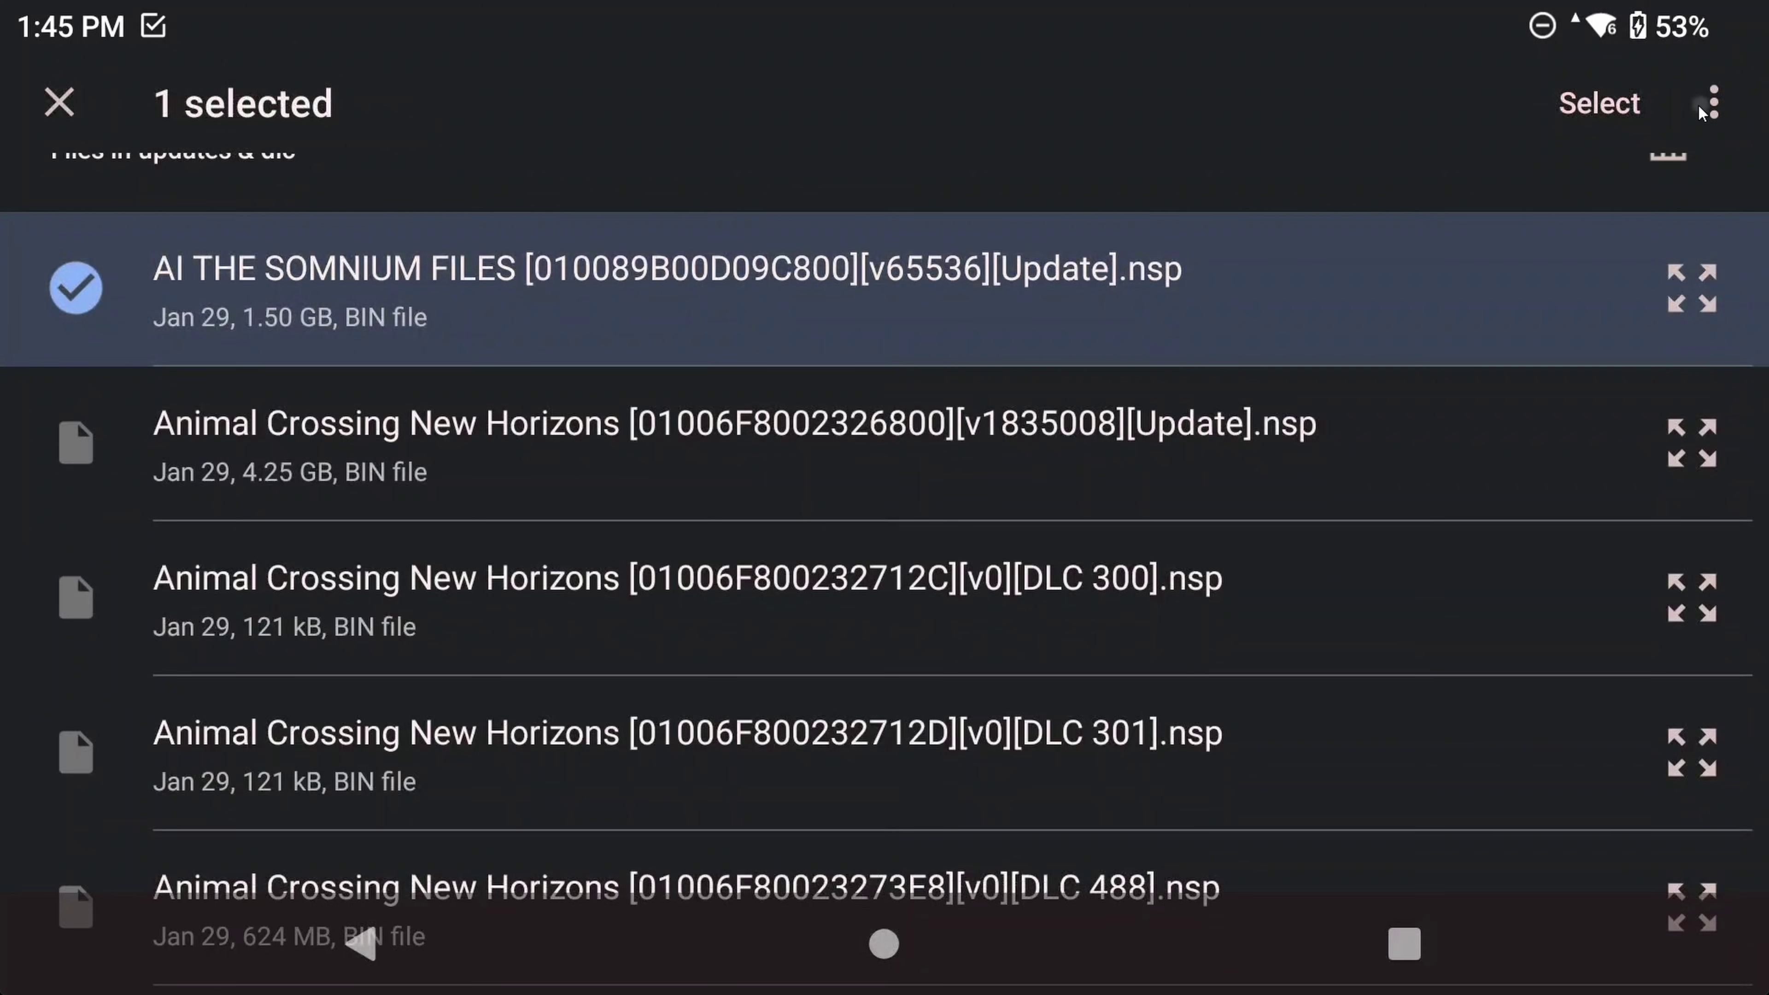
left_click(1712, 103)
left_click(1396, 307)
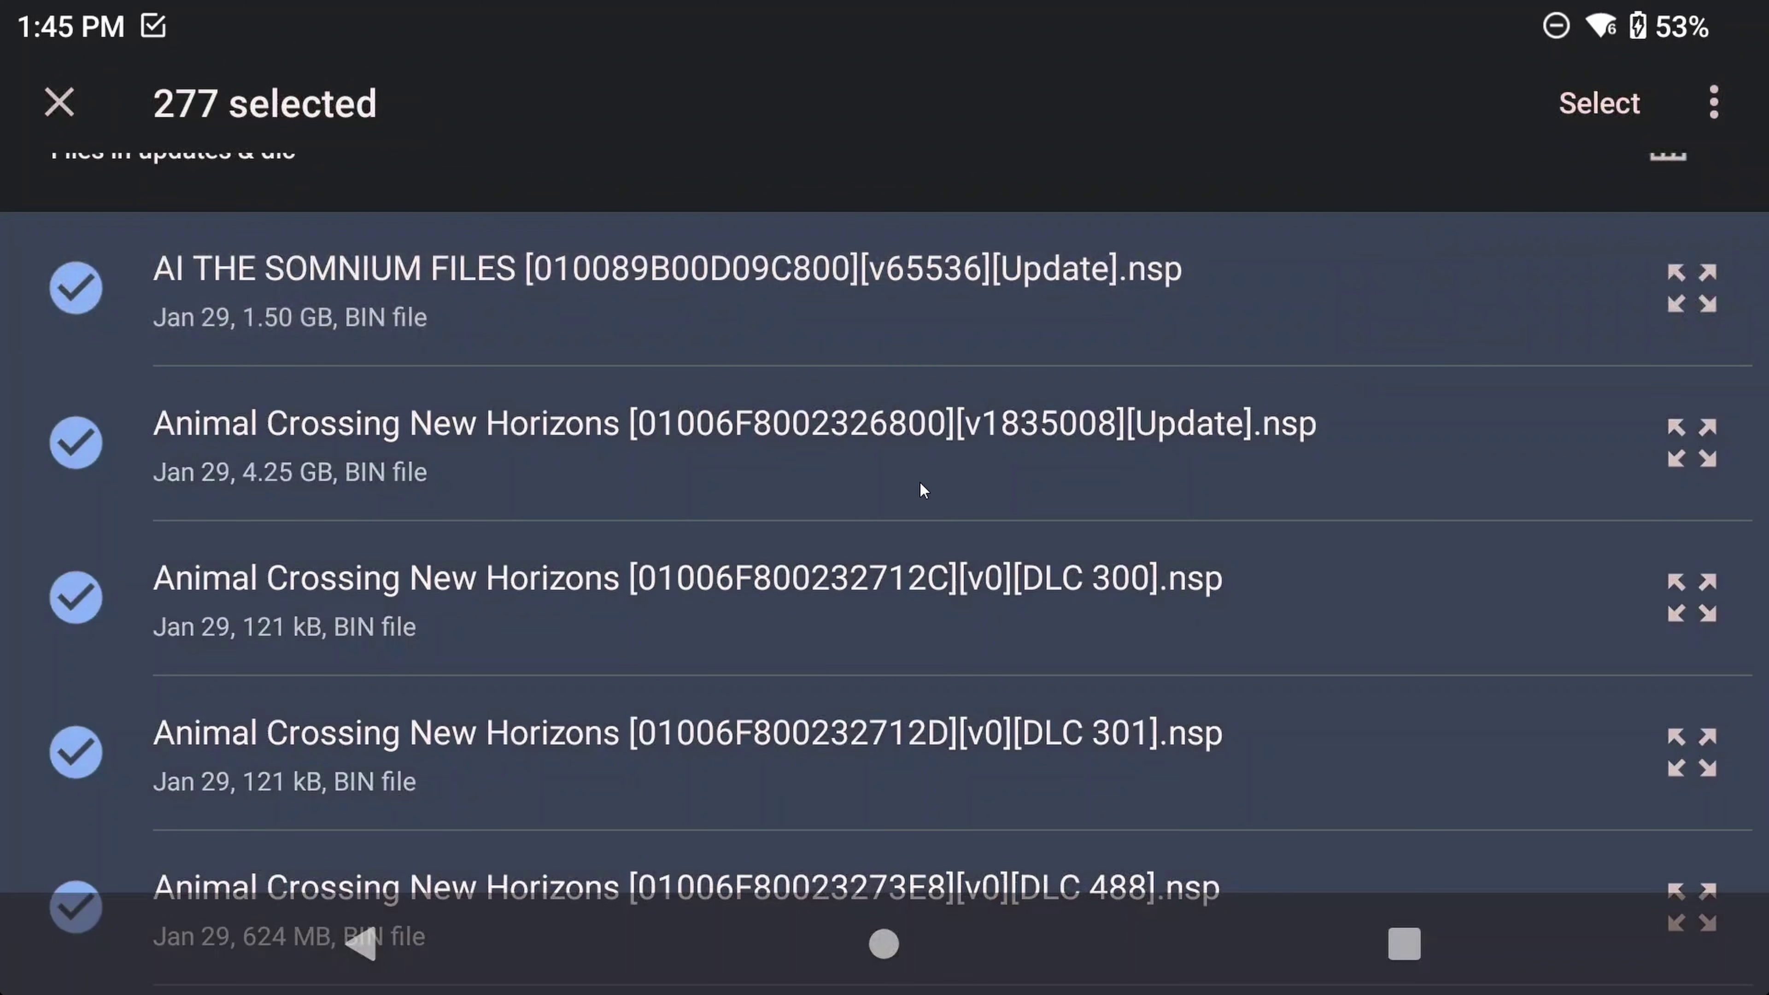
left_click(1597, 115)
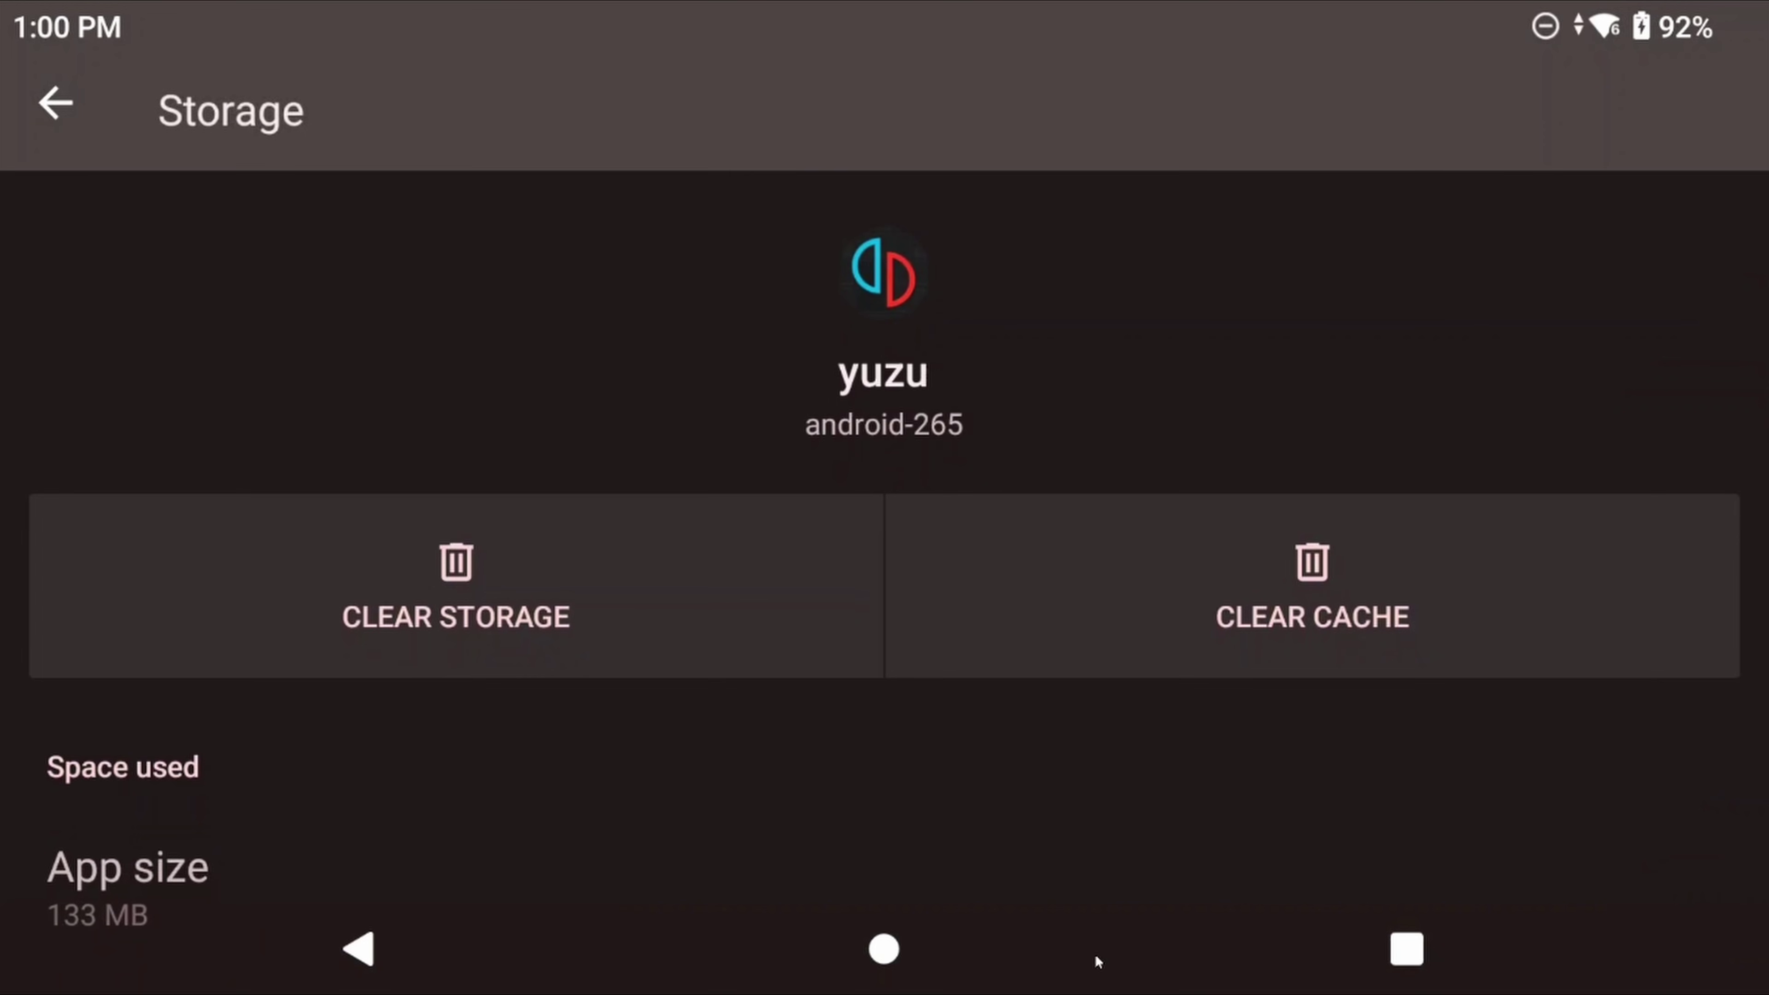
scroll(791, 677, "down", 5)
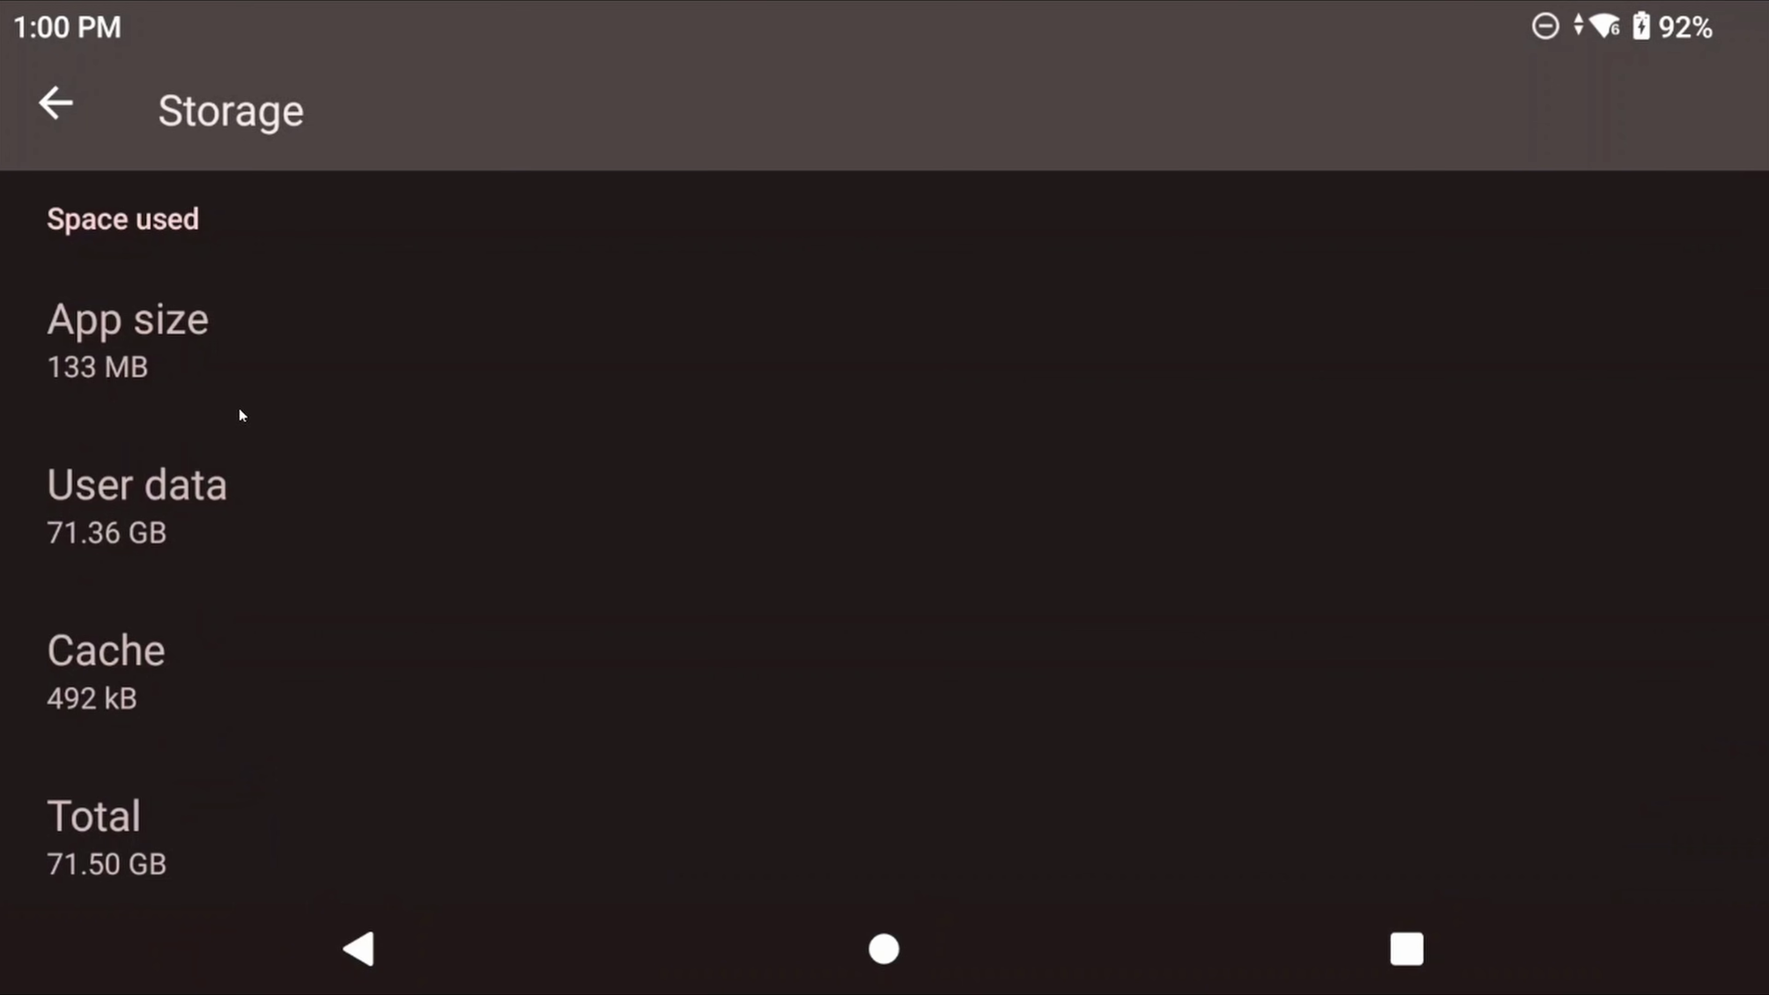
scroll(415, 561, "up", 10)
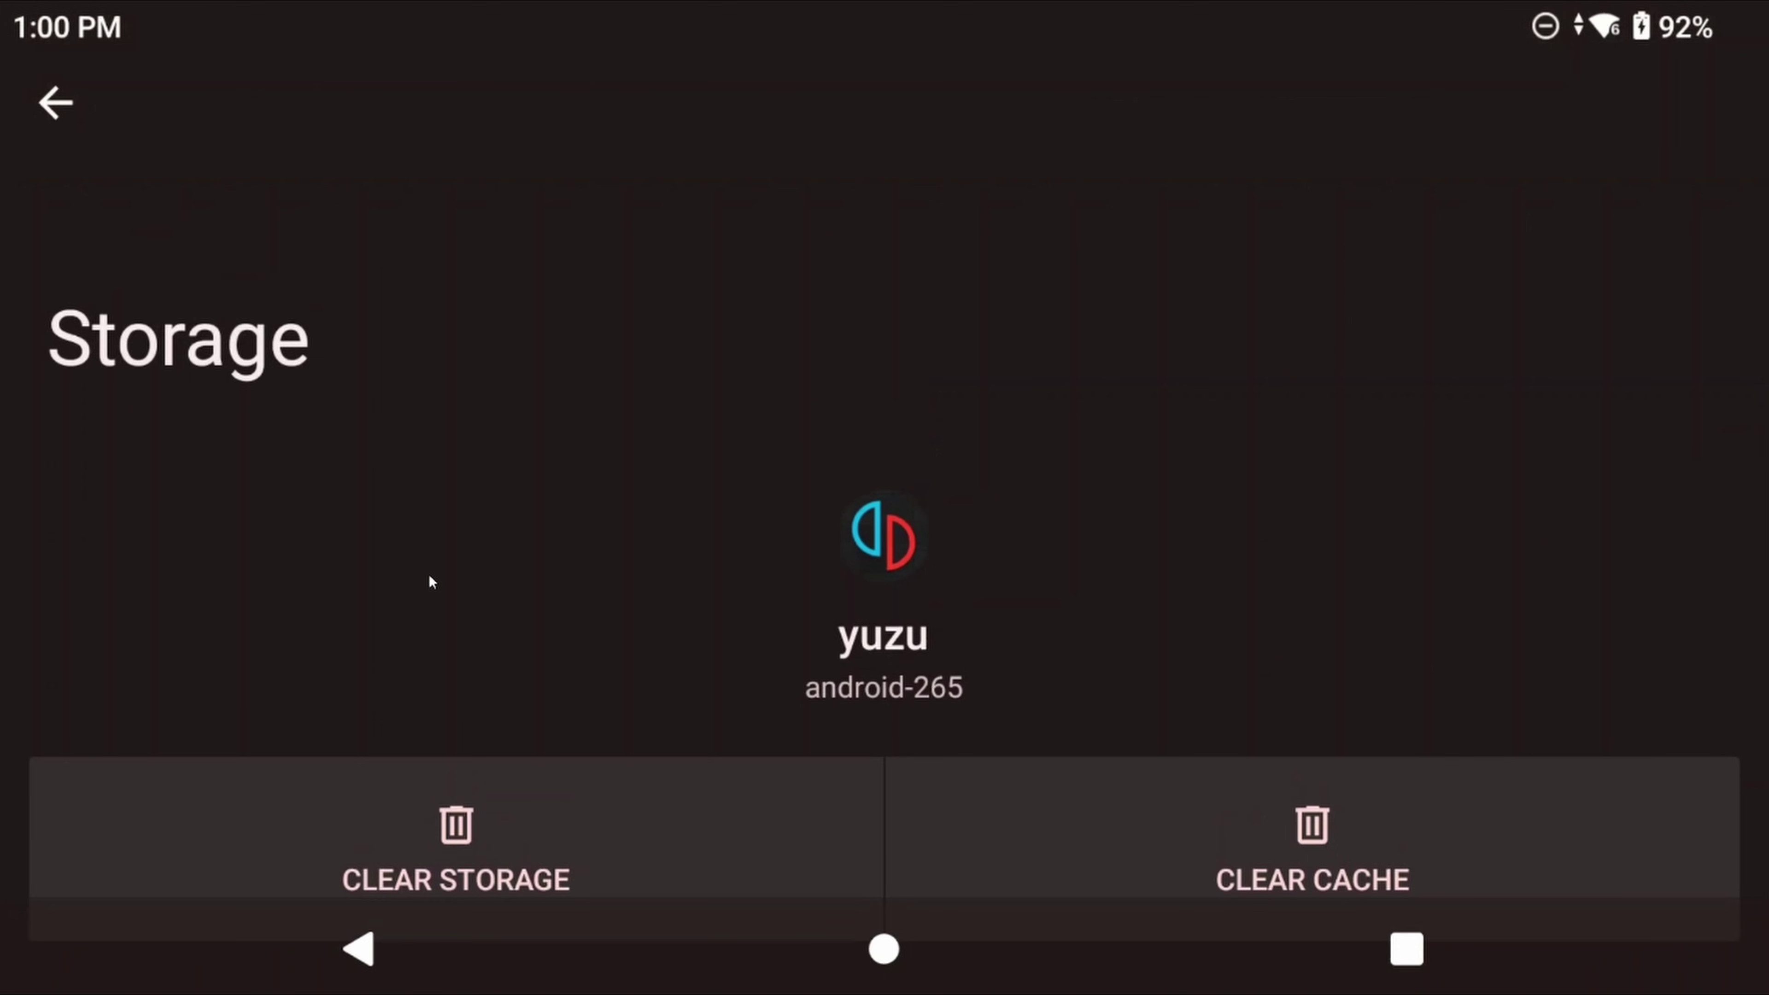
scroll(429, 582, "down", 10)
scroll(429, 580, "down", 3)
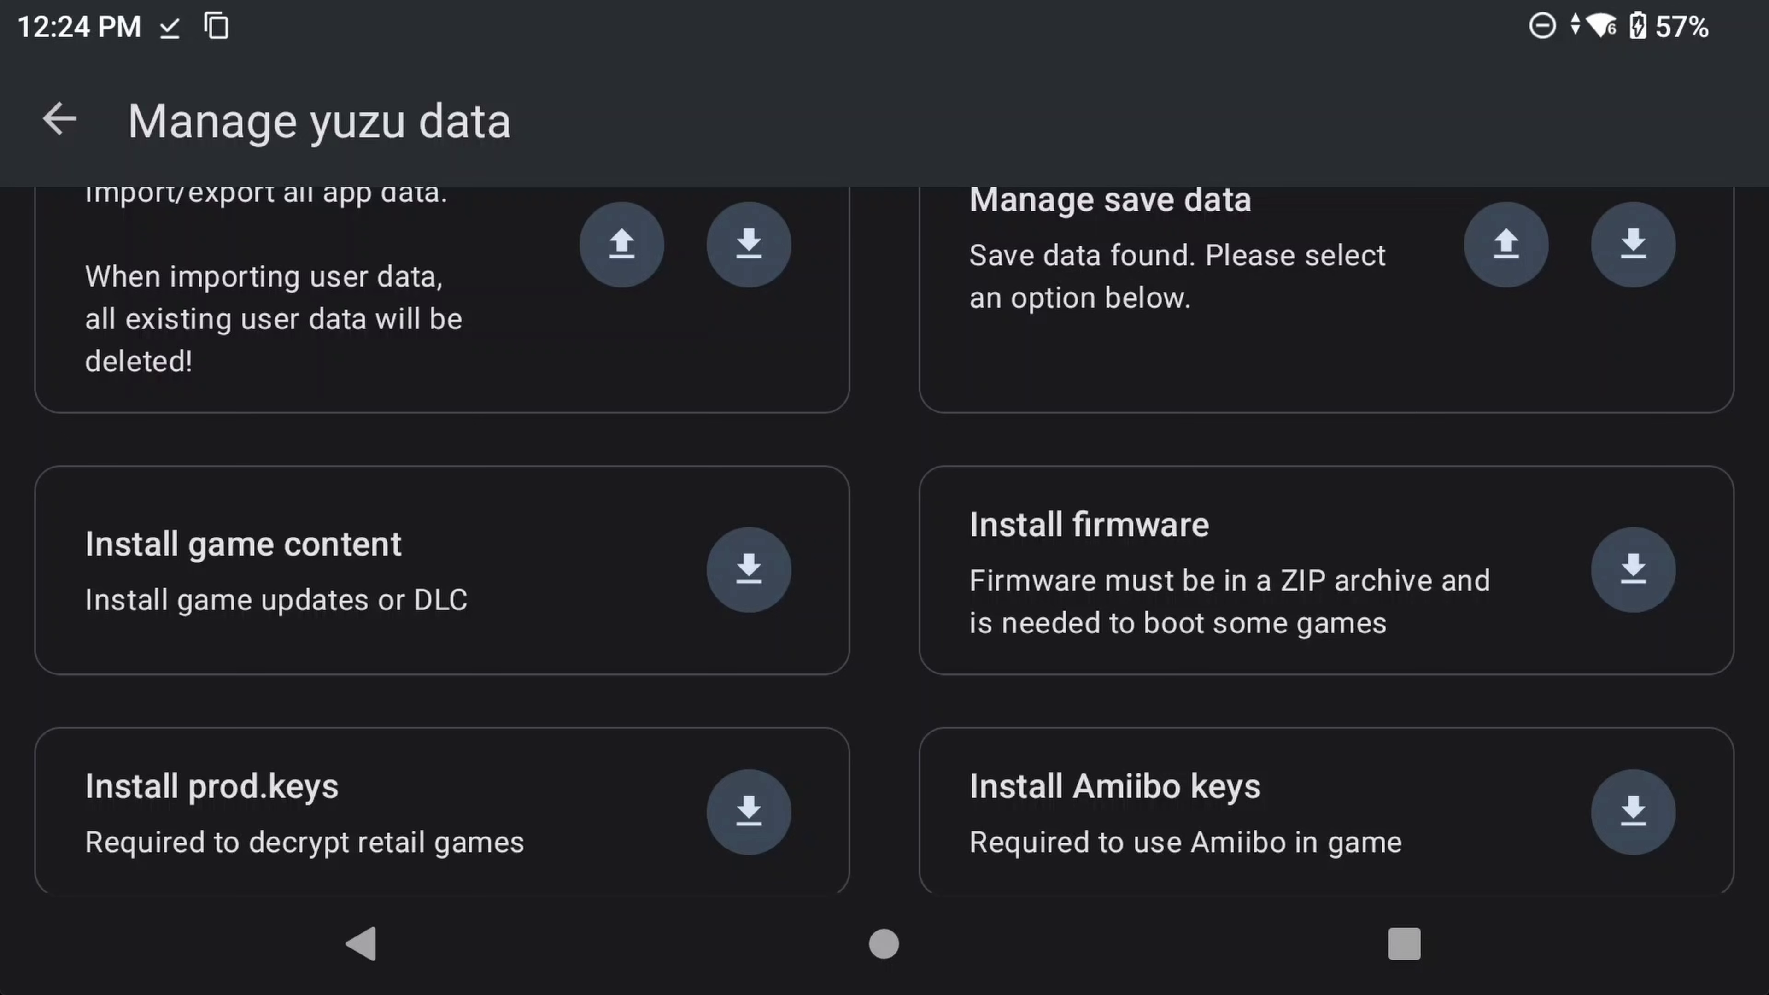
Install Firmware 17.0.1.zip from Odin2 storage's ROMs > BIOS > Switch folder.
left_click(1615, 575)
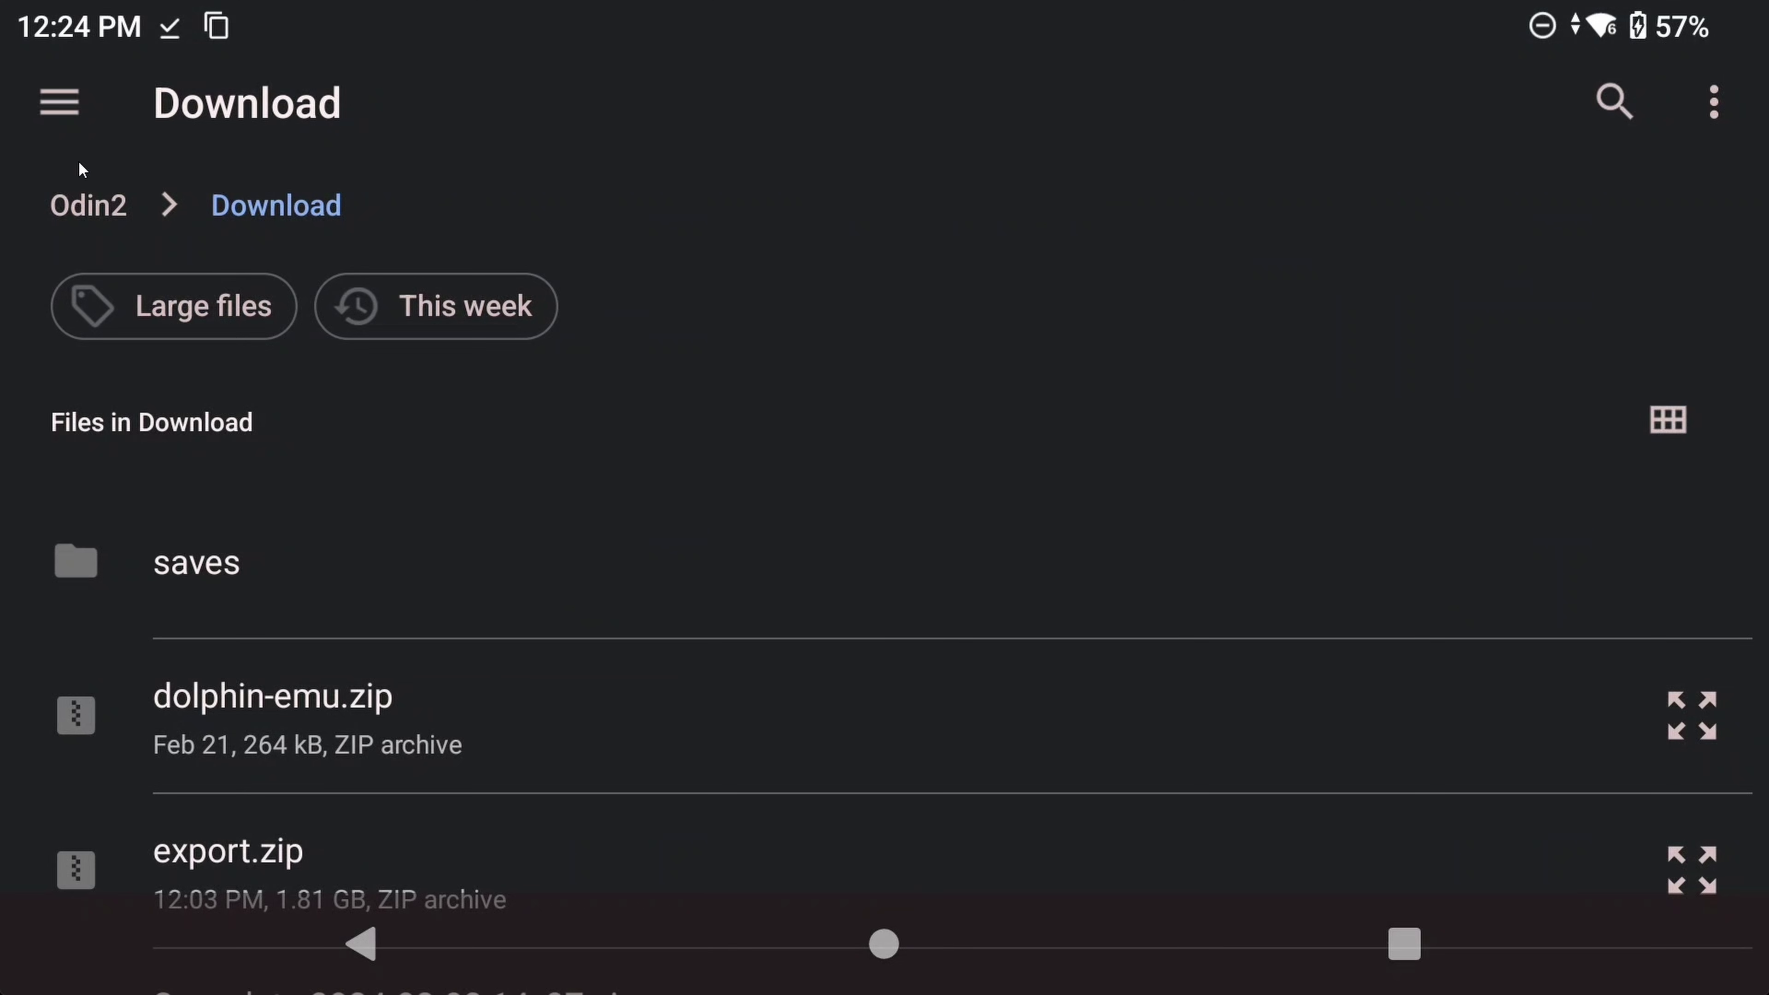
left_click(60, 102)
left_click(240, 651)
scroll(429, 611, "down", 8)
left_click(248, 697)
scroll(325, 443, "down", 15)
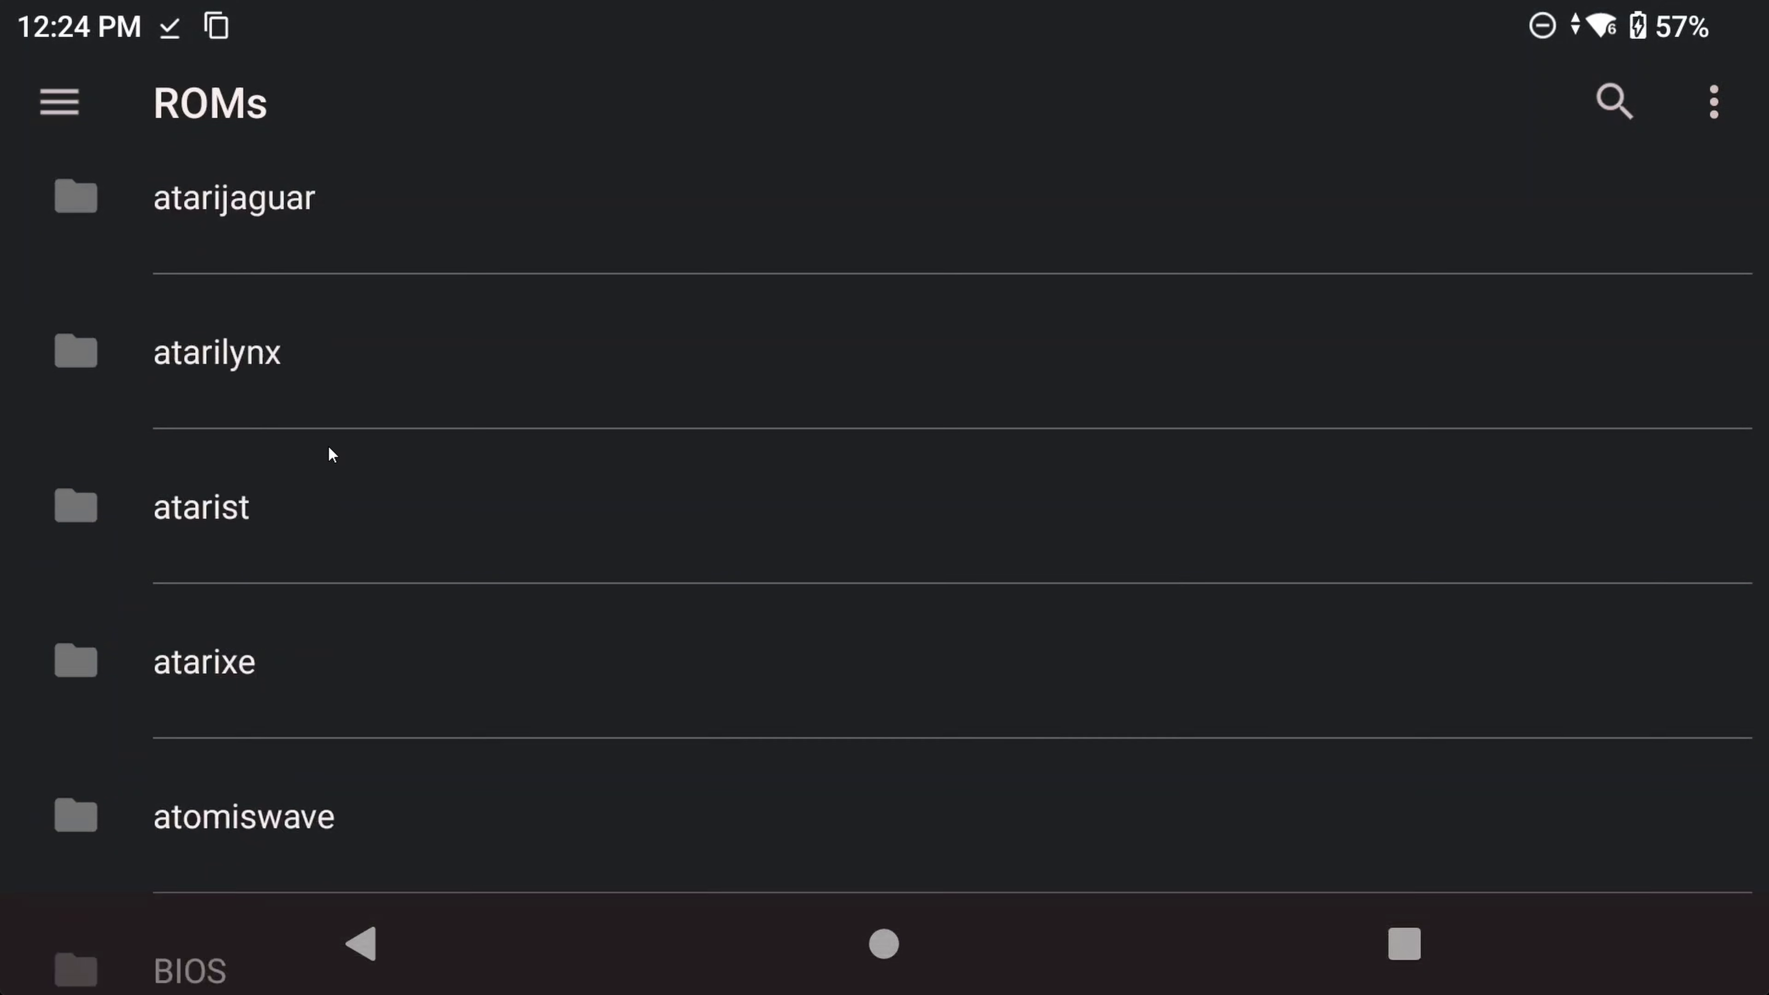
scroll(327, 498, "up", 5)
left_click(253, 707)
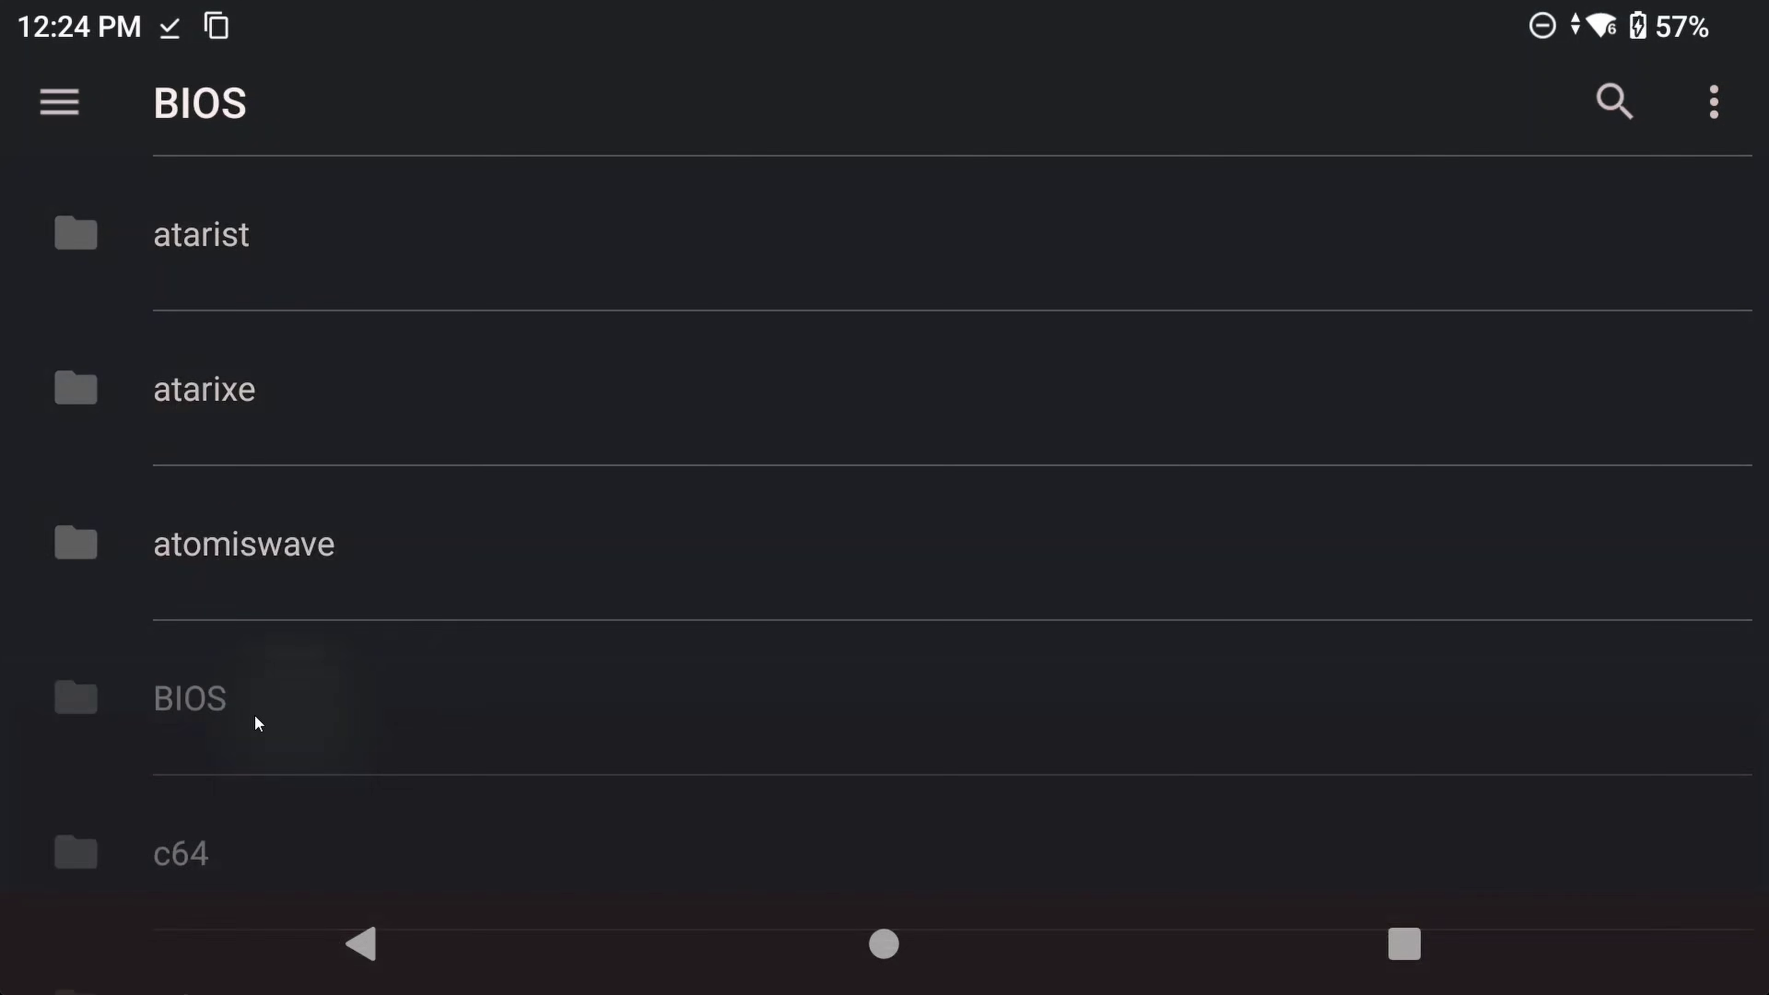
left_click(255, 666)
left_click(370, 209)
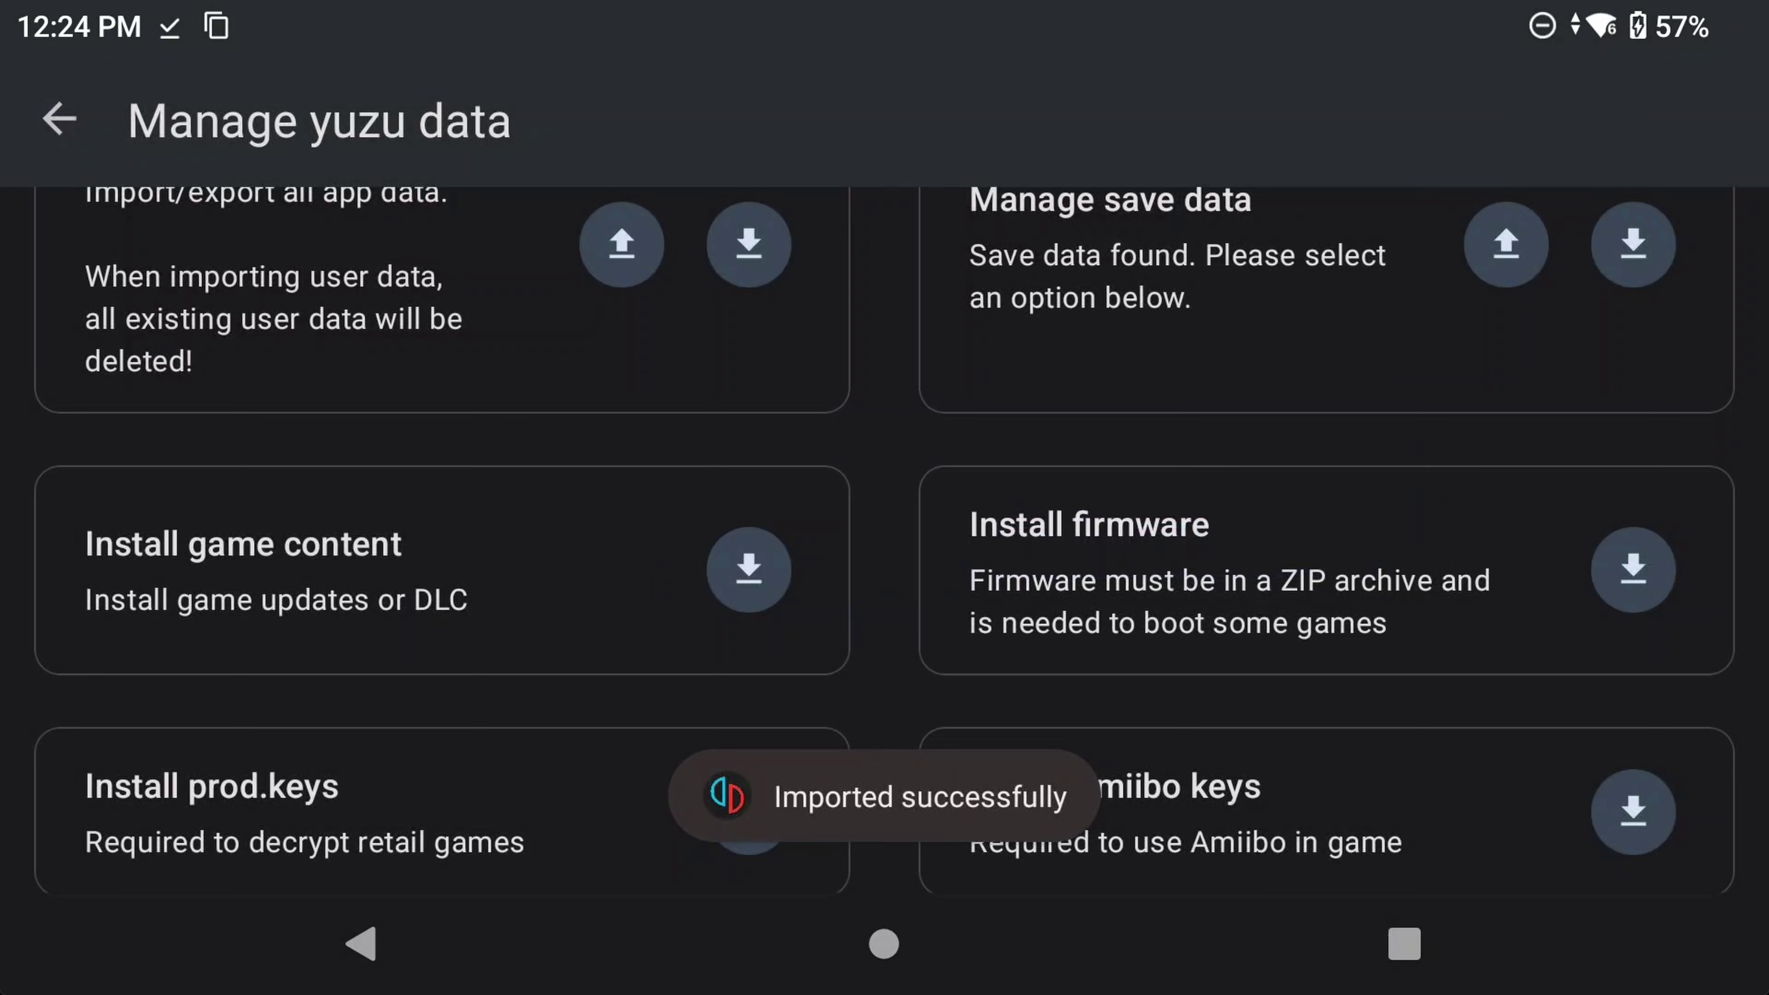
scroll(911, 398, "down", 1)
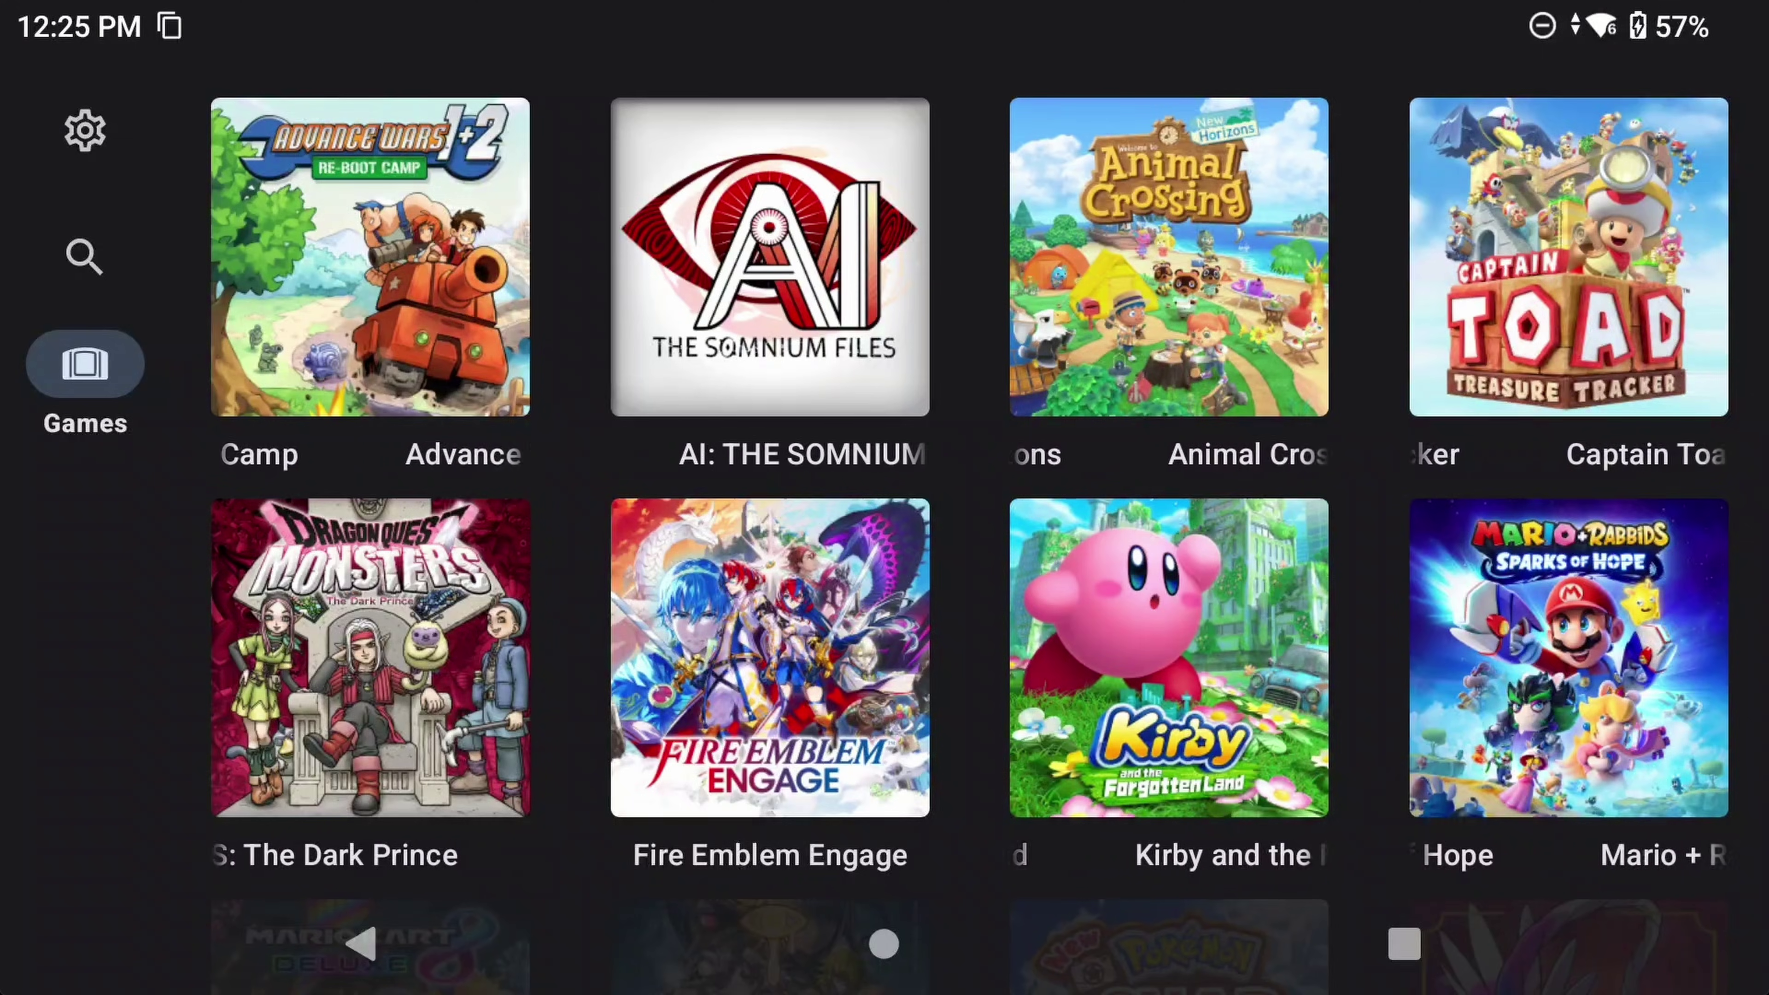
Launch Advance Wars 1+2: Re-Boot Camp and bring up the in-game emulation menu.
left_click(370, 257)
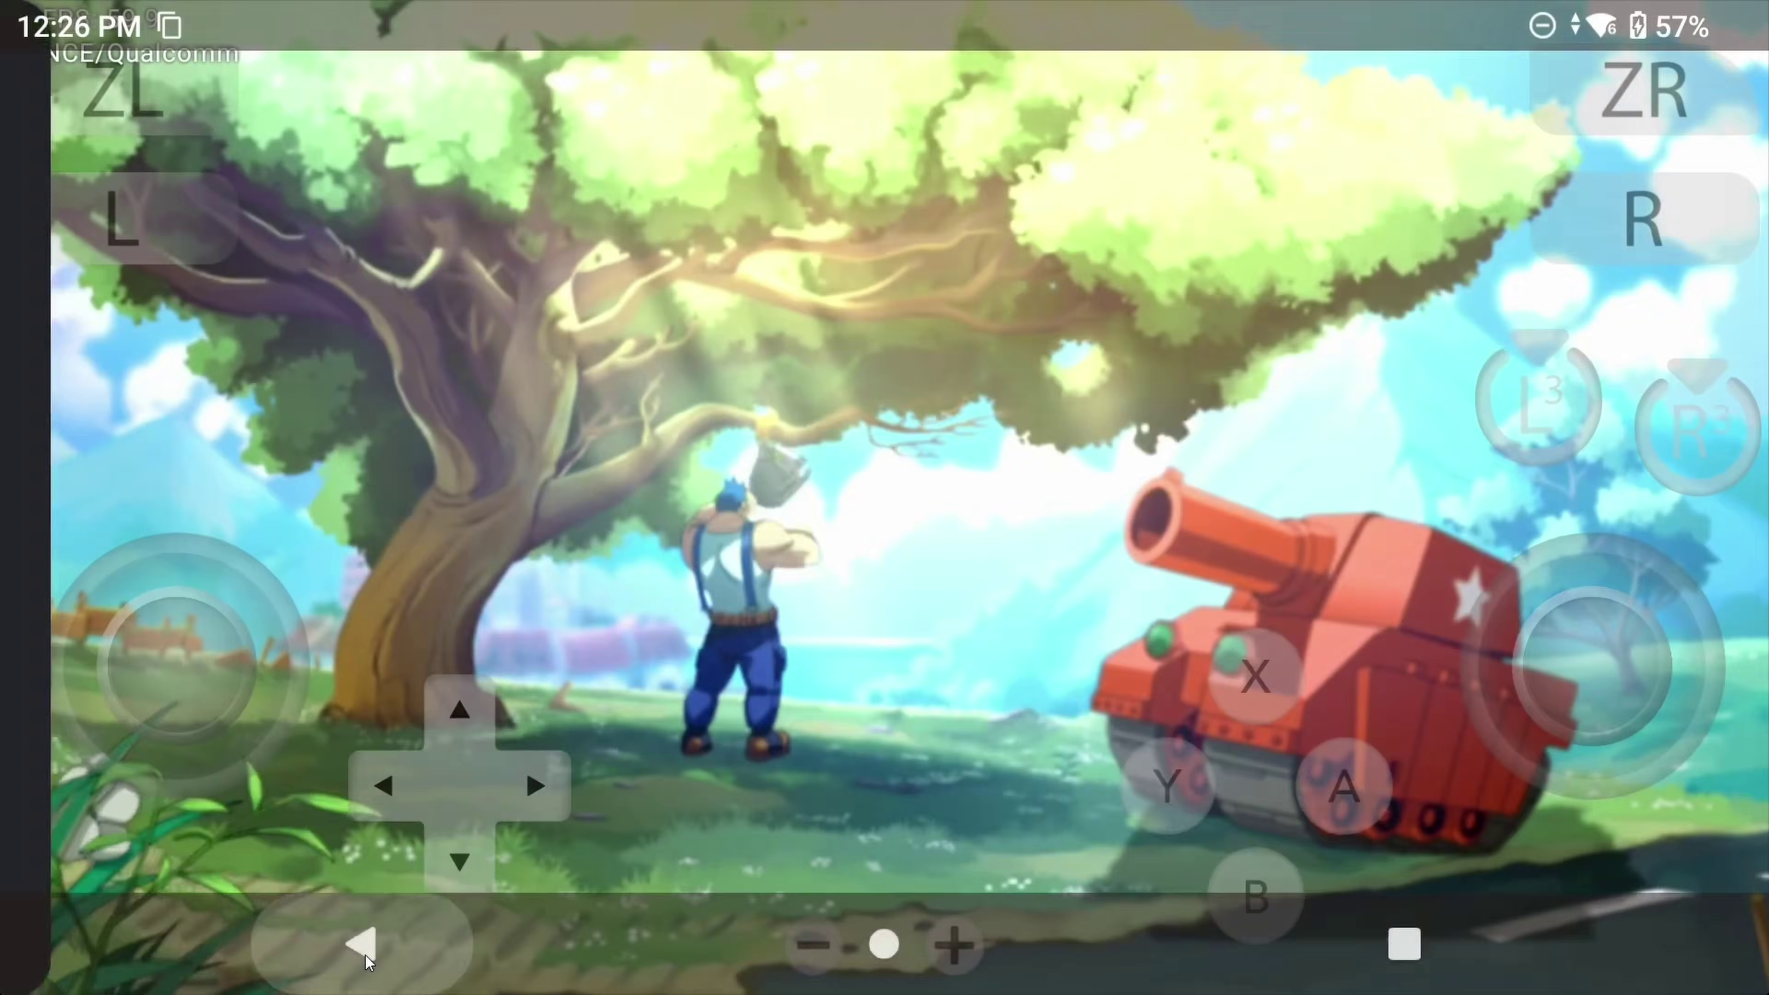
left_click(365, 955)
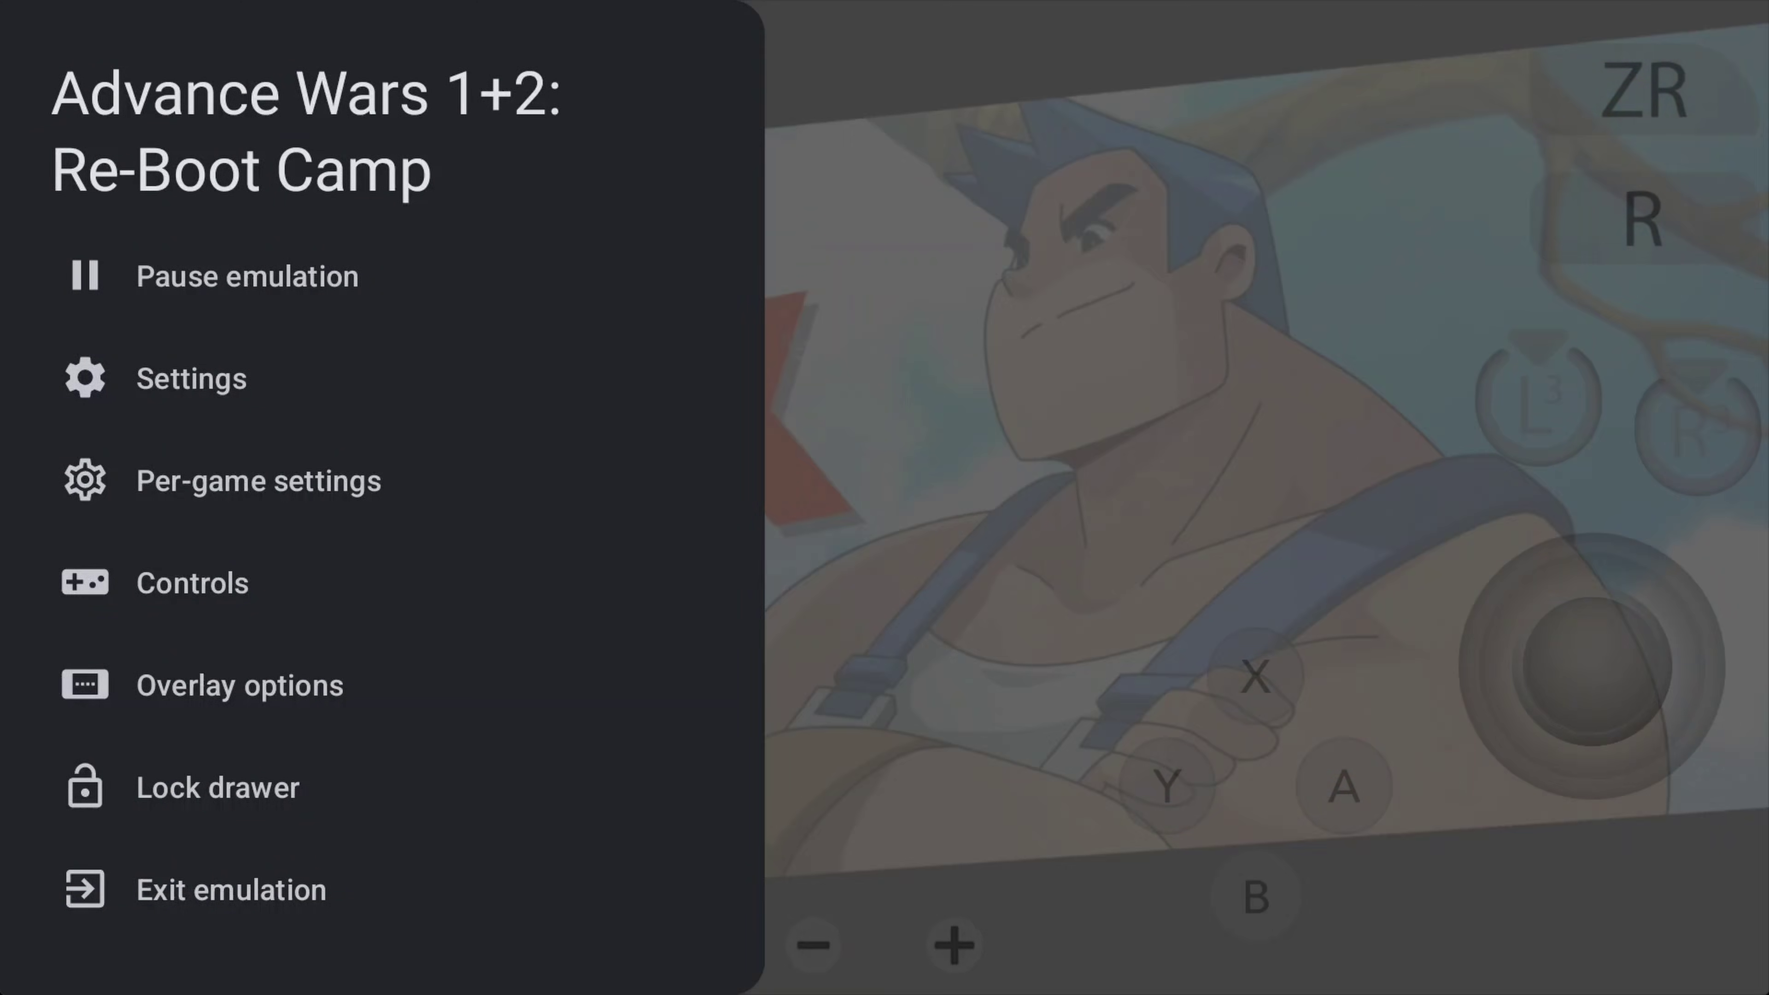
Uncheck Show overlay in the overlay options to hide the on-screen controller.
left_click(192, 699)
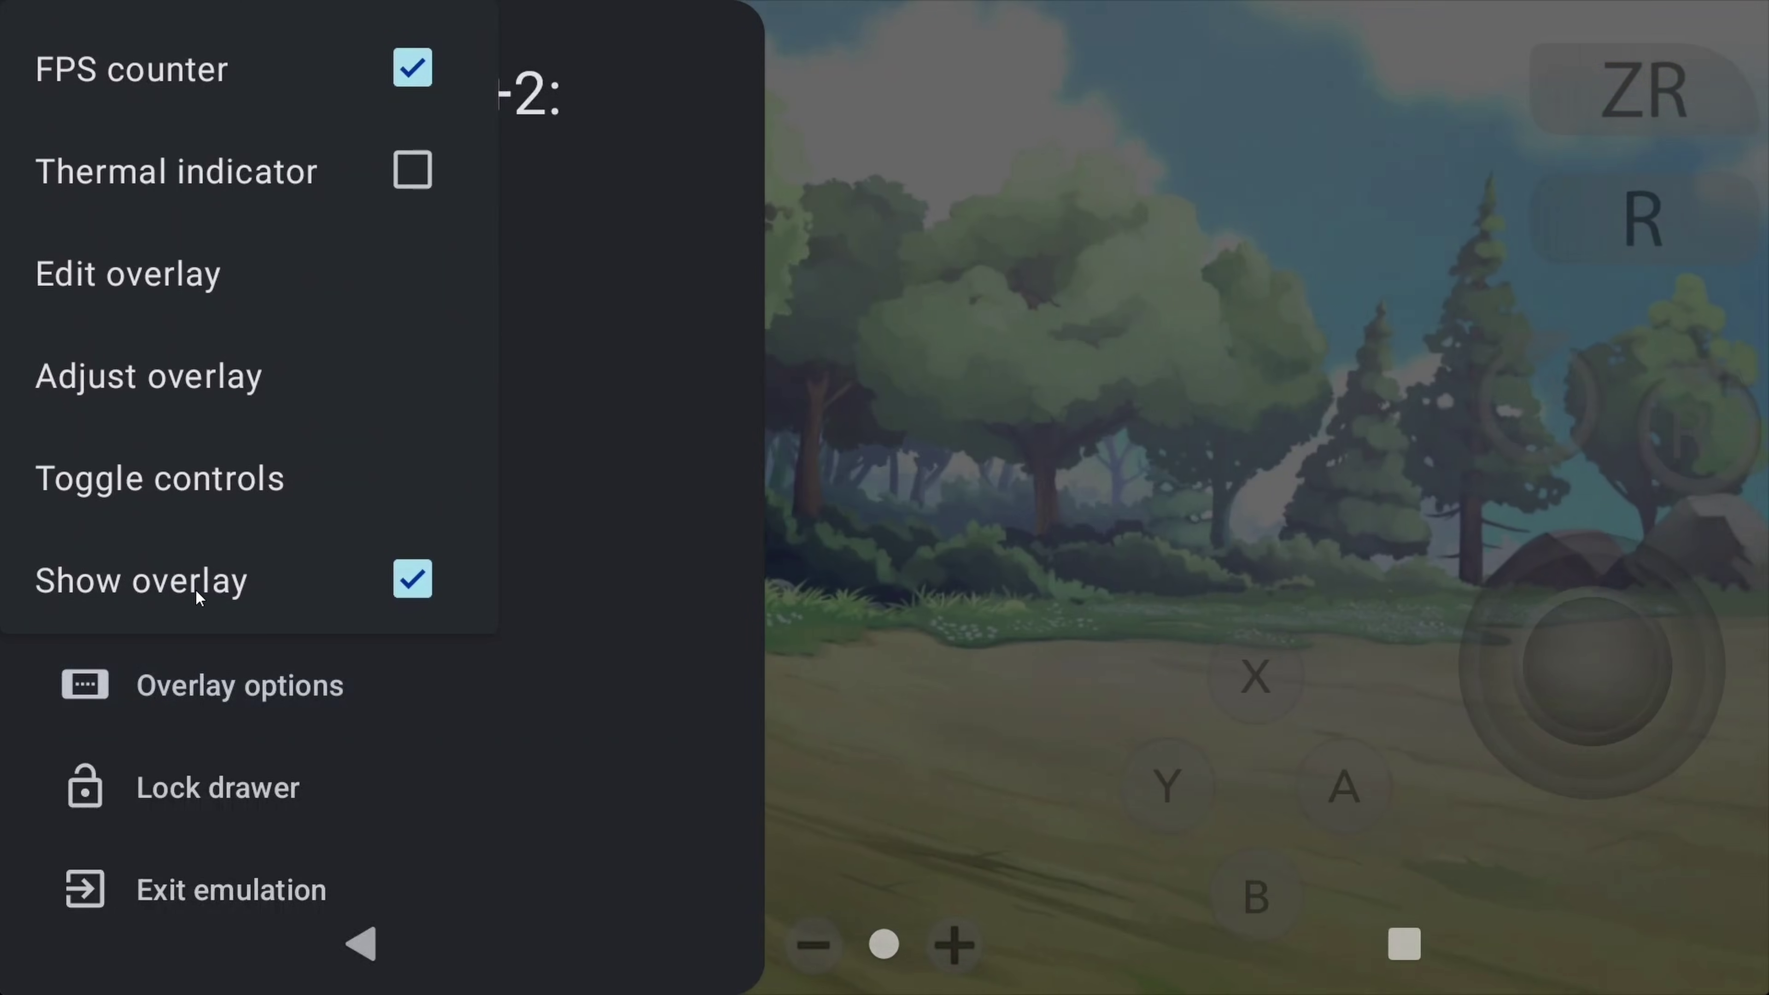
left_click(195, 588)
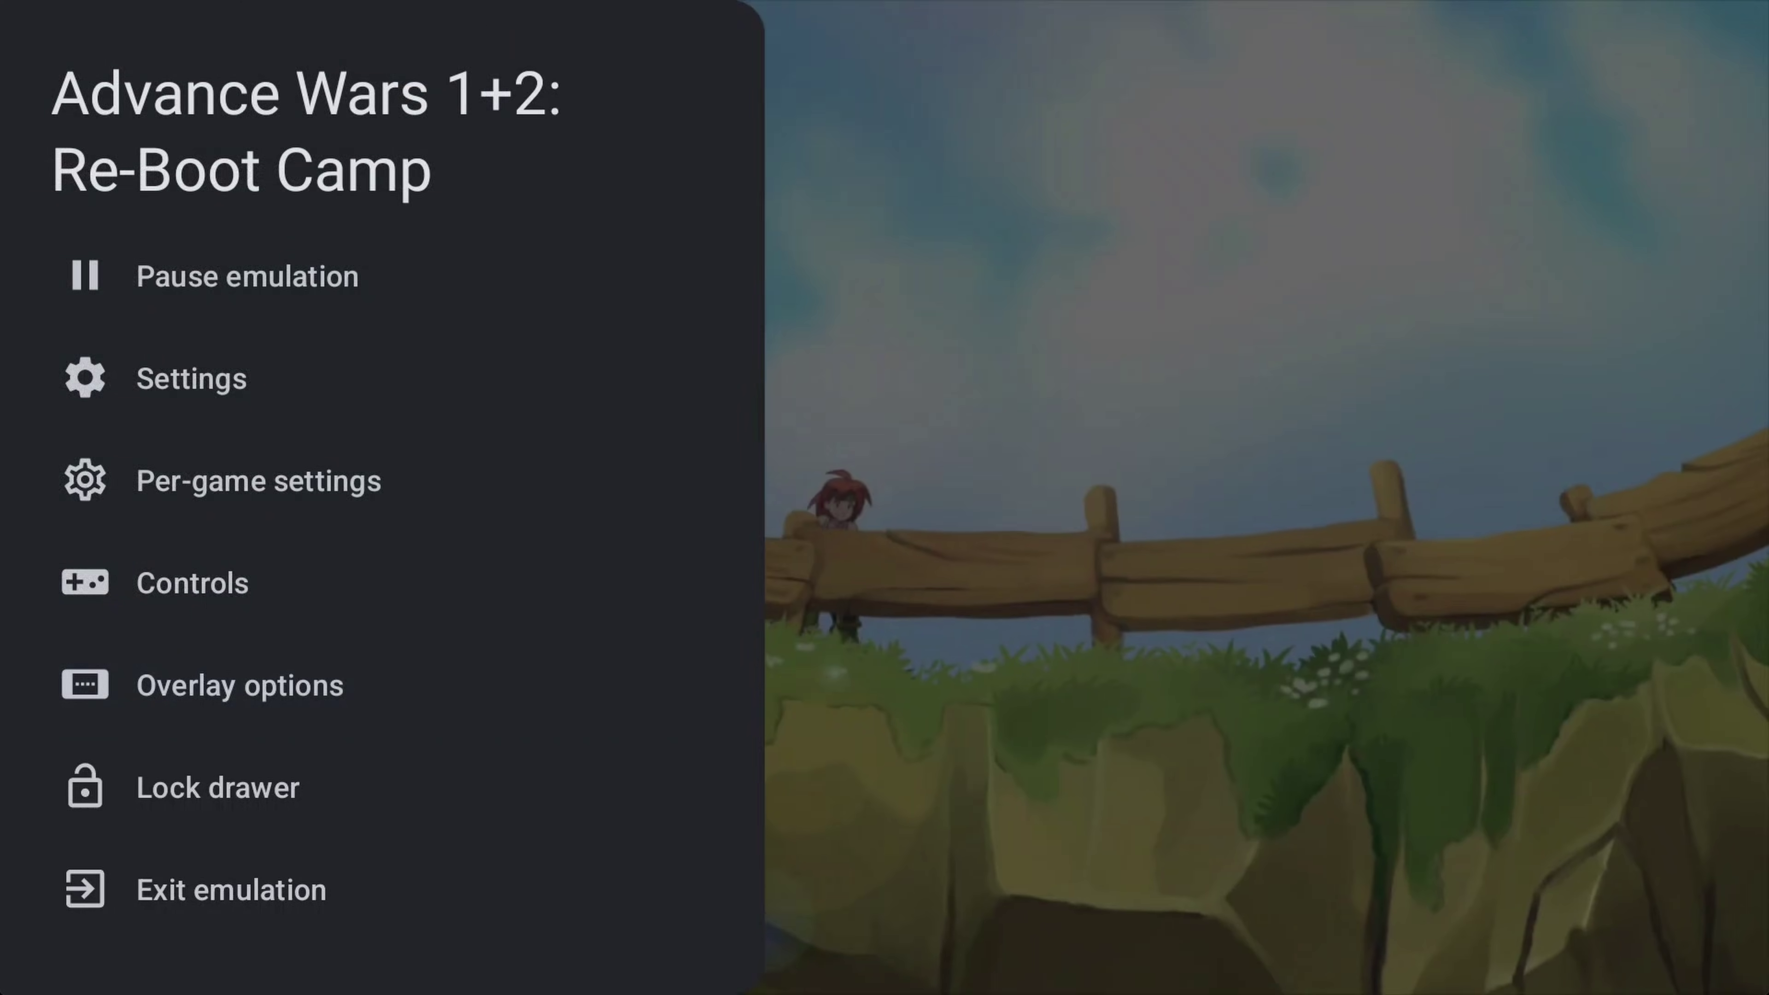
left_click(271, 684)
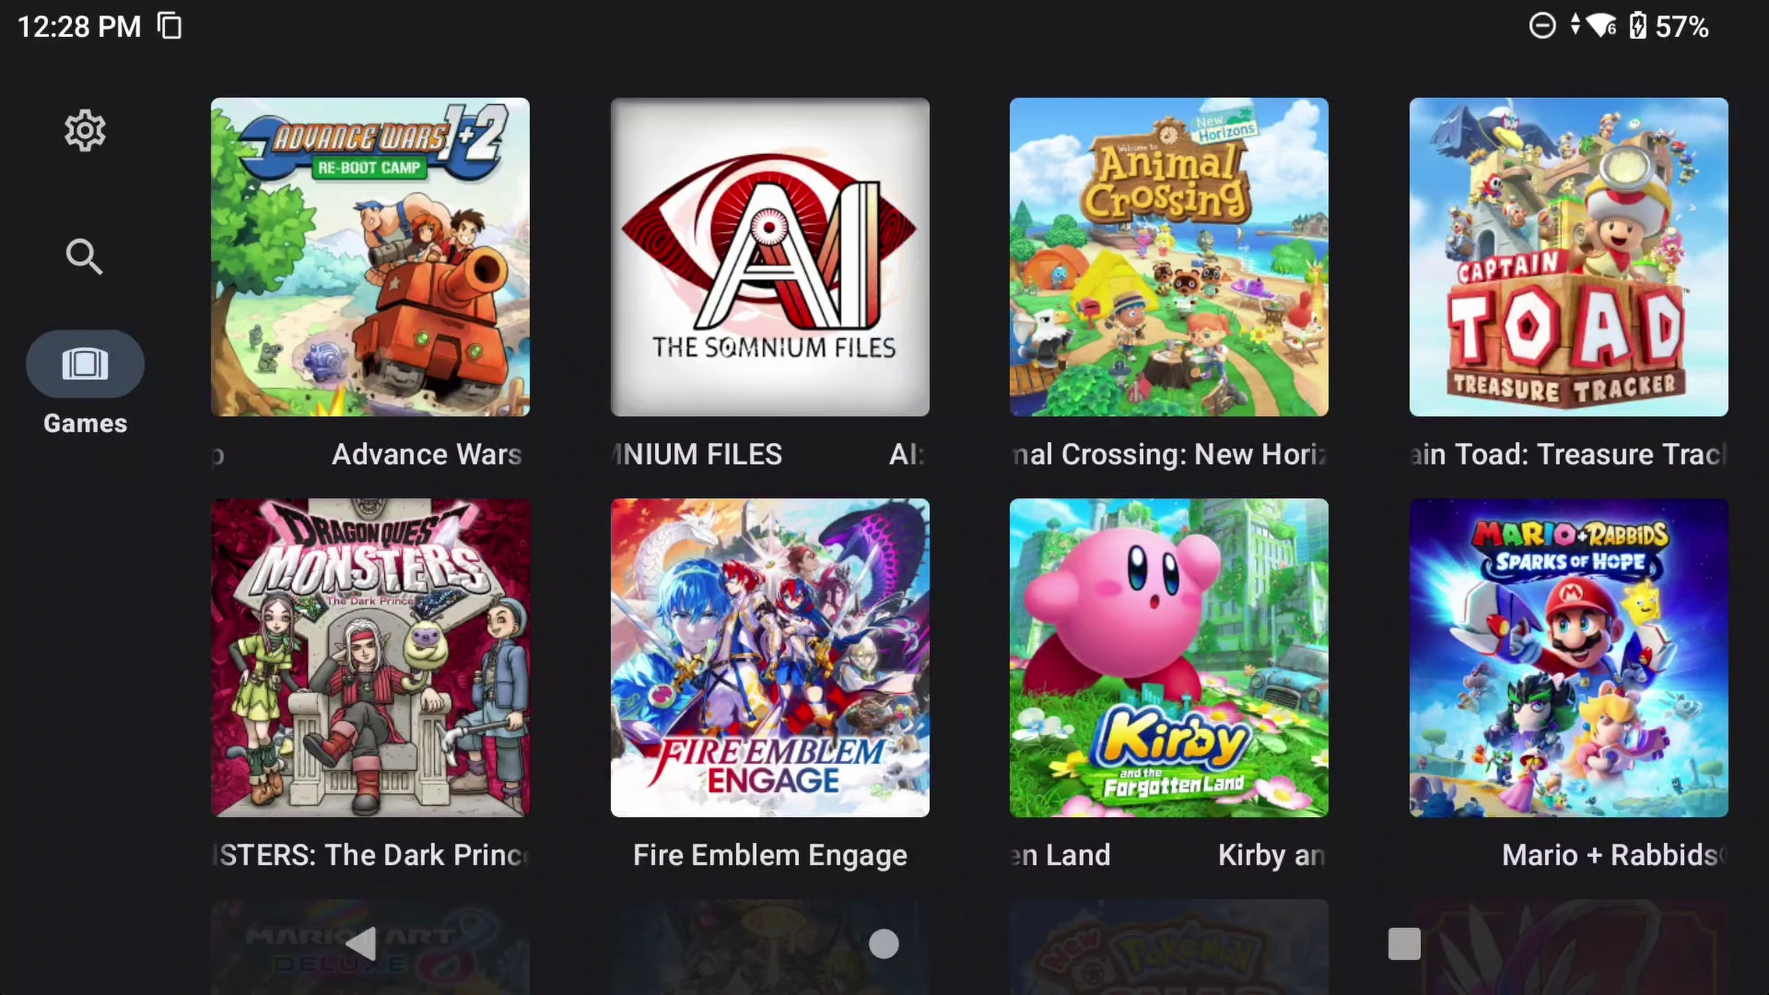
left_click(344, 263)
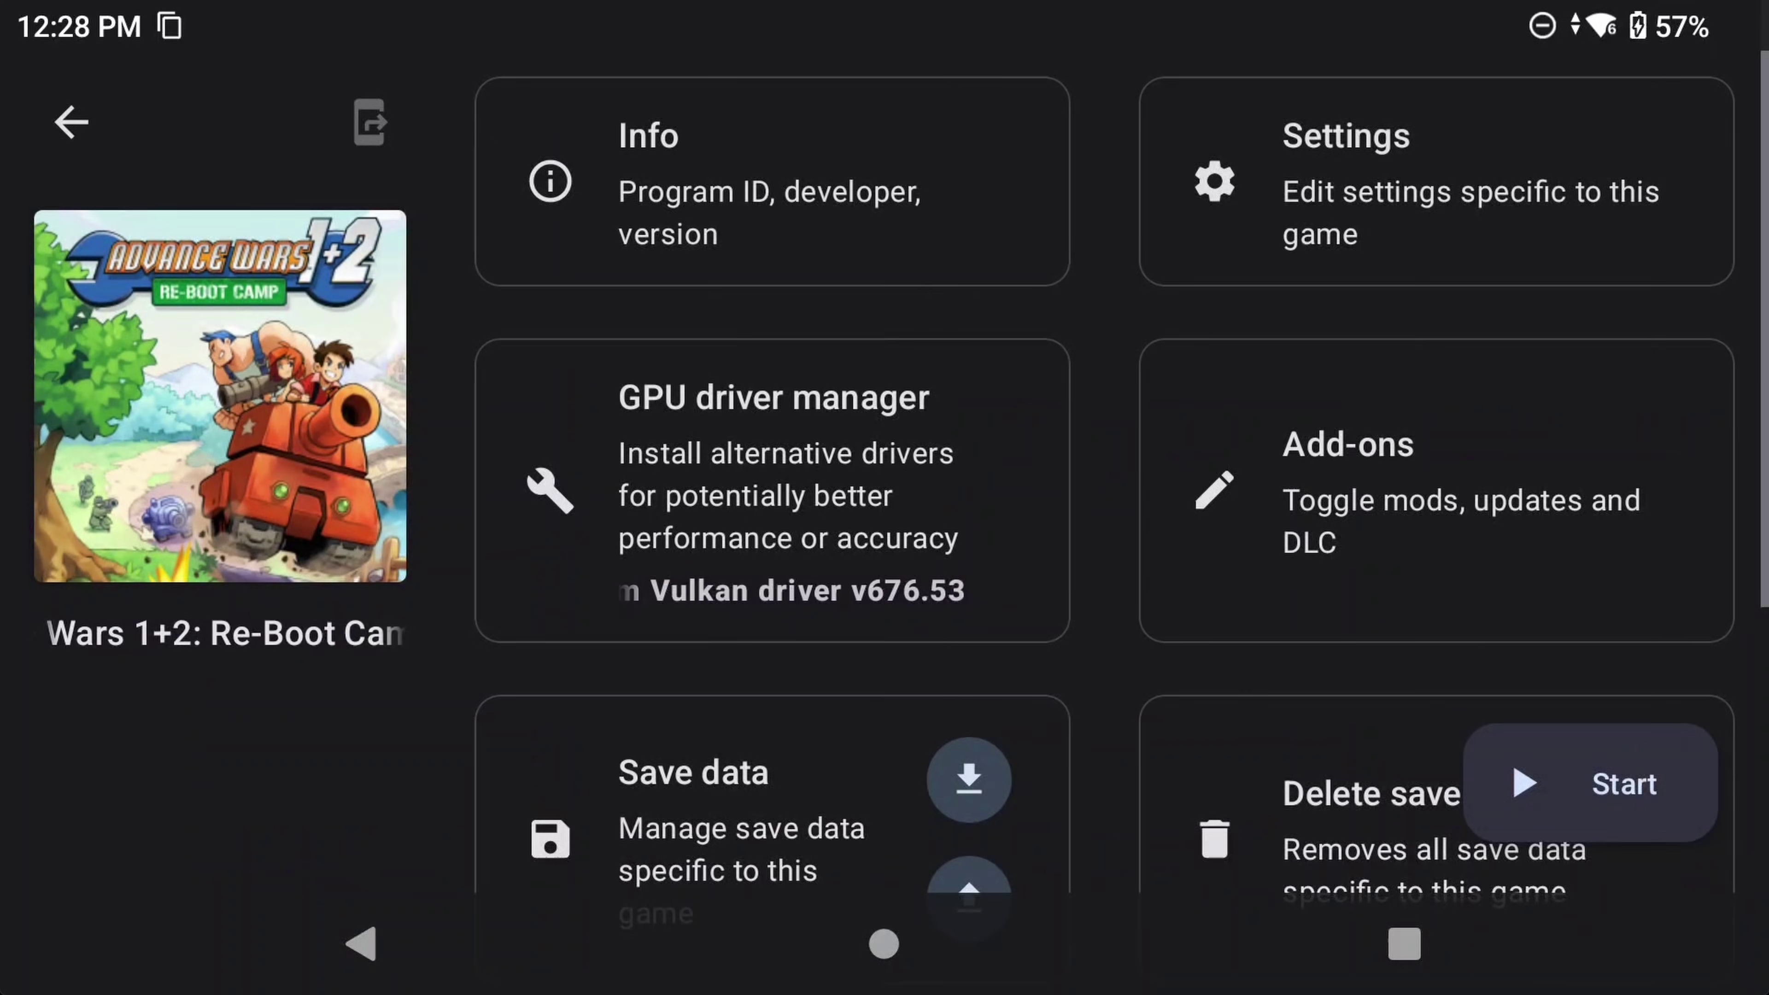
left_click(1292, 170)
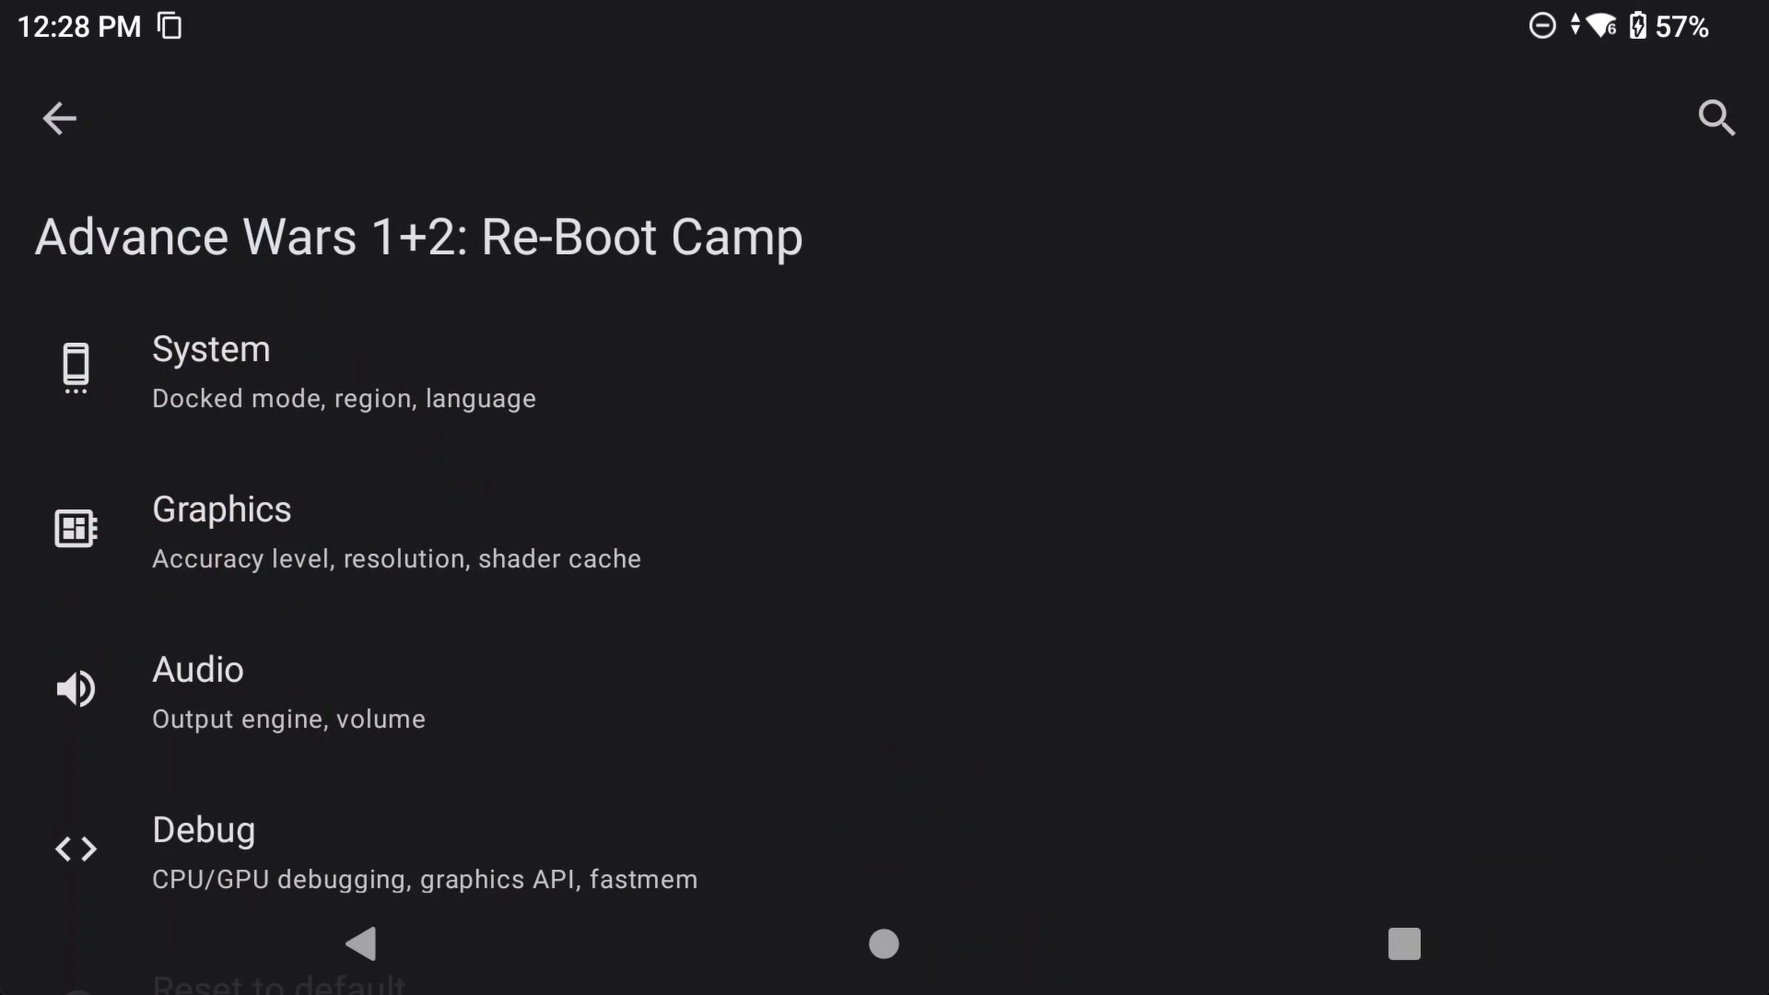
key("Escape")
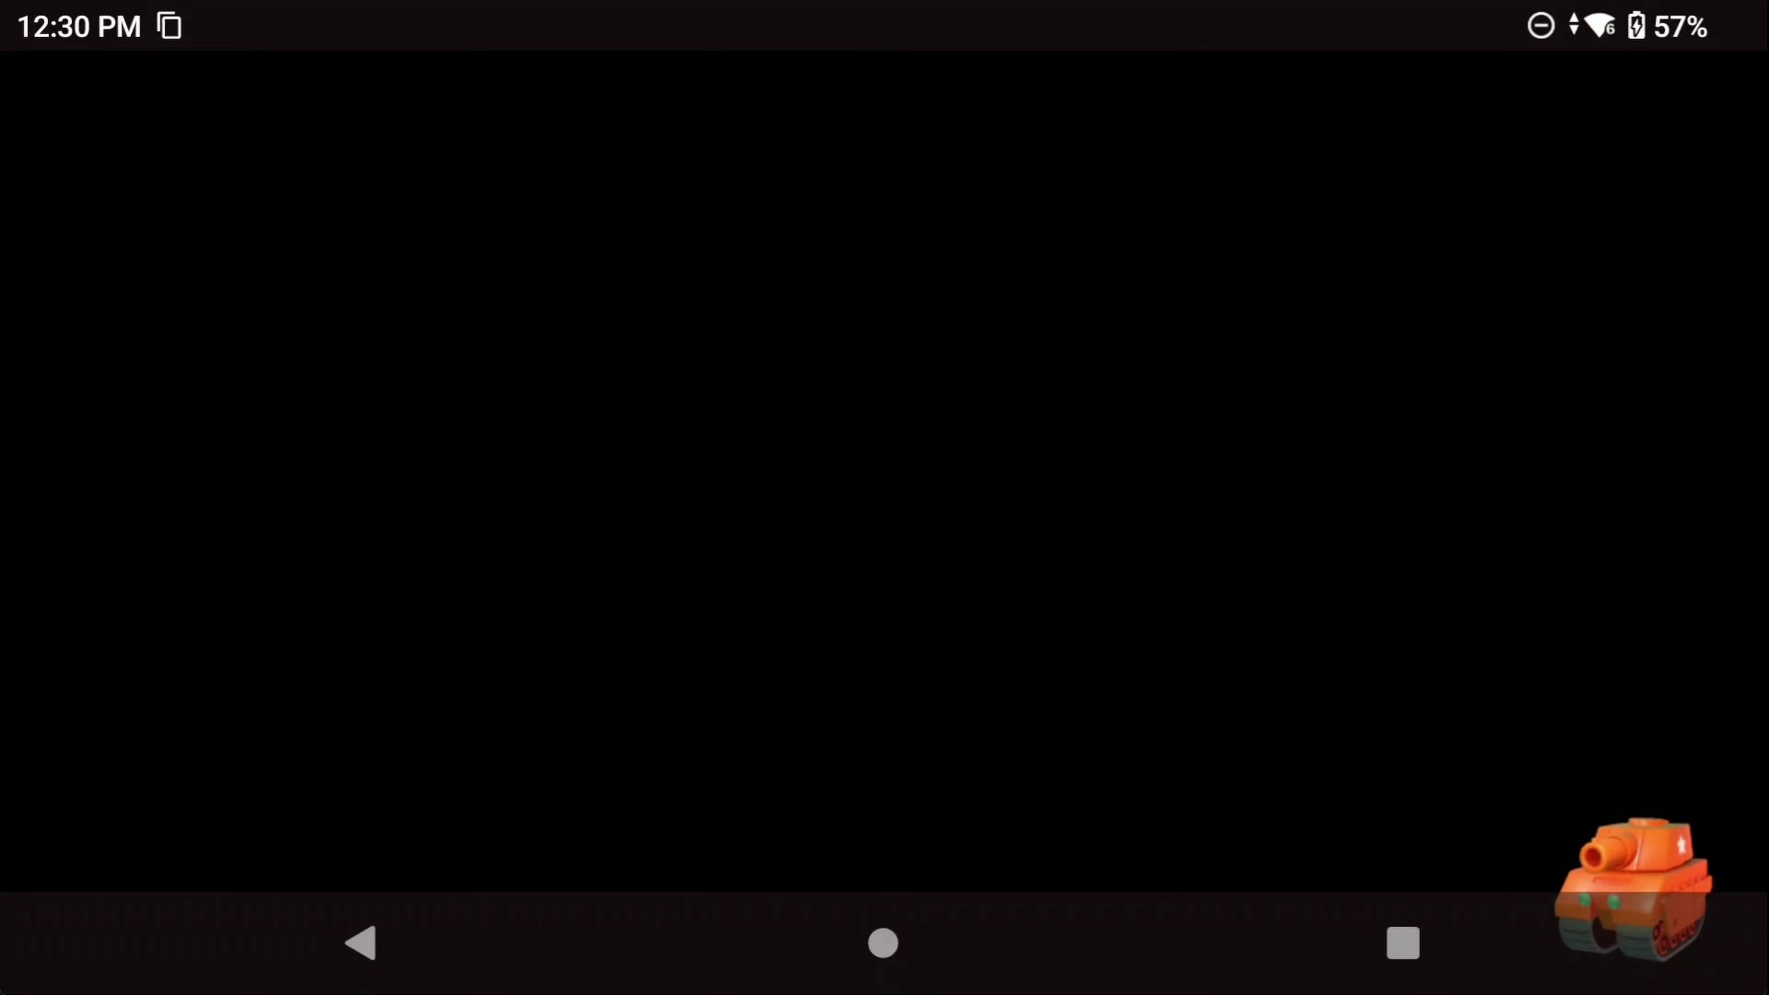
left_click(336, 958)
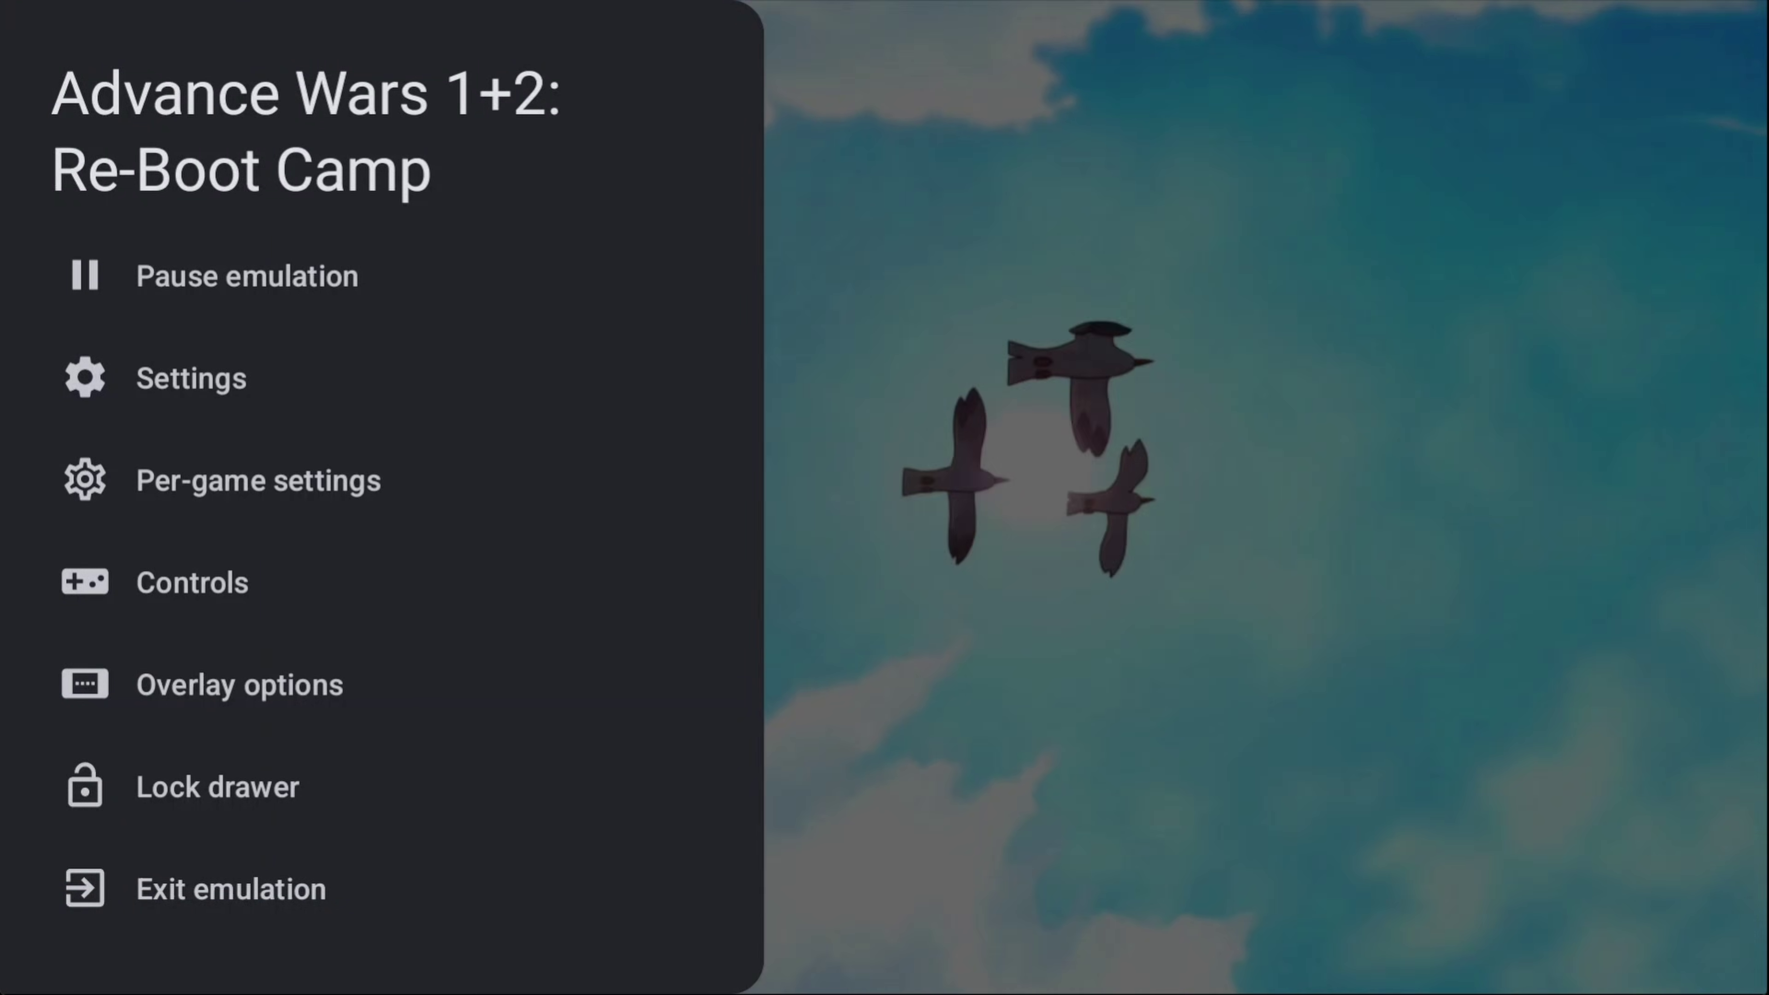
left_click(217, 465)
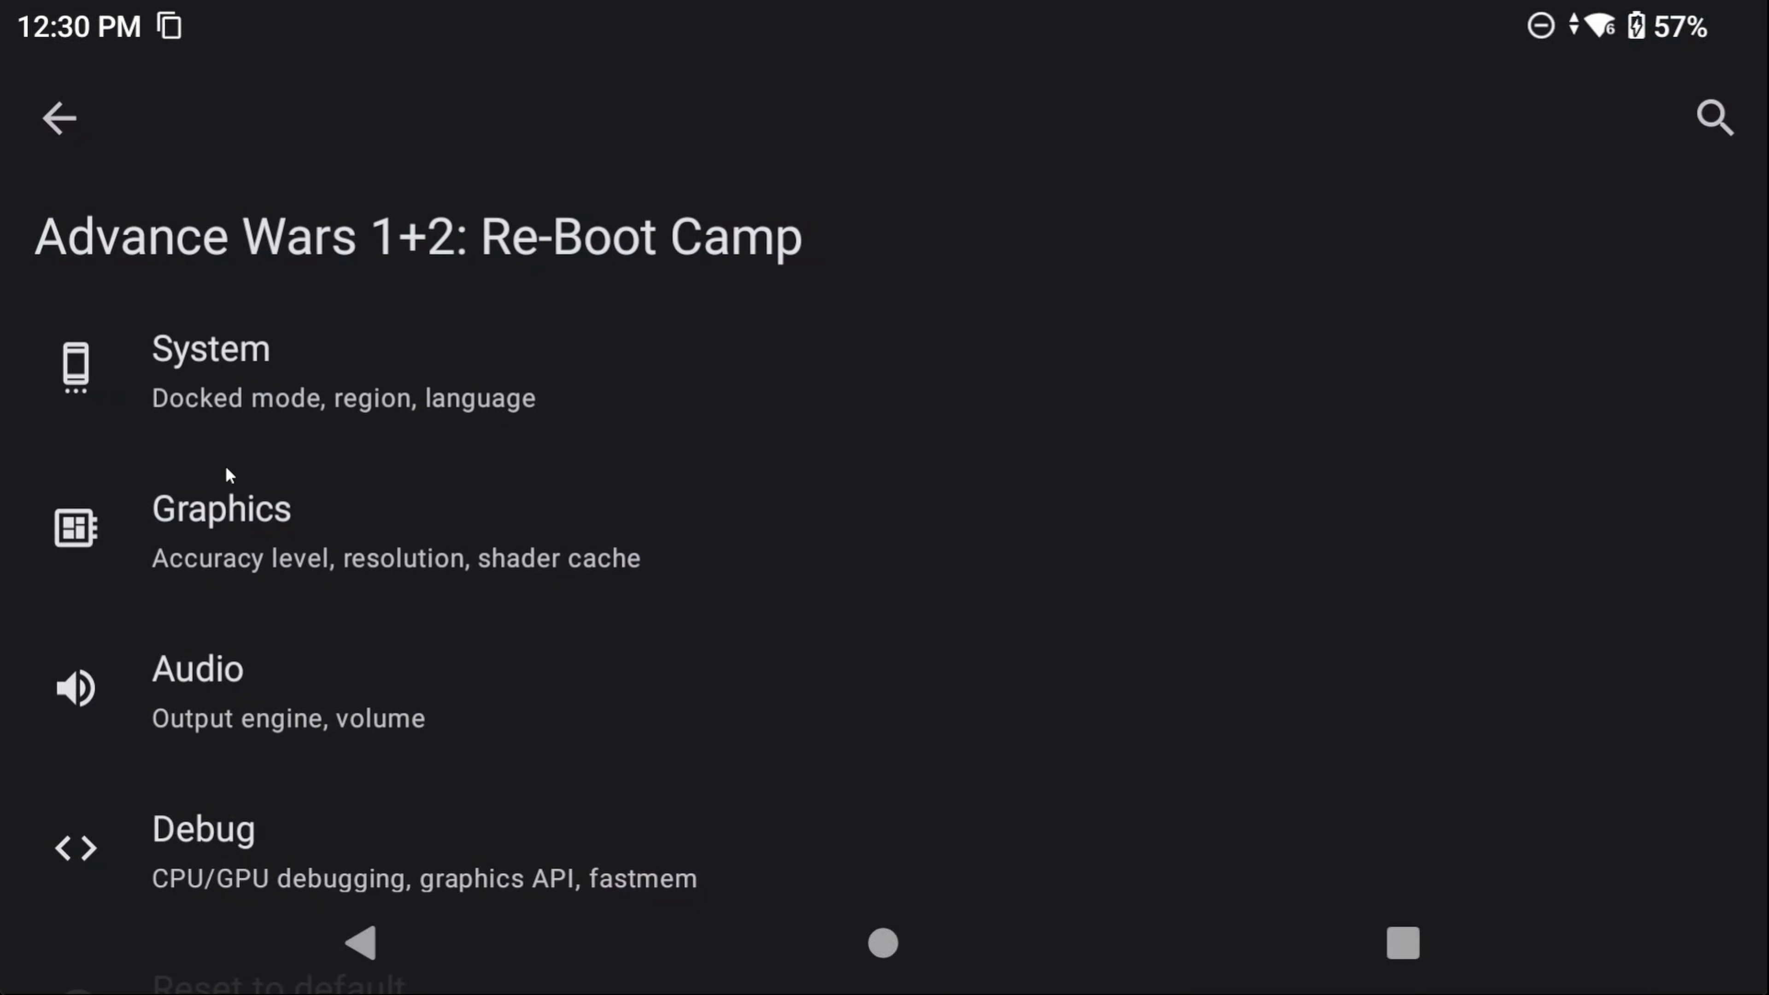
left_click(372, 930)
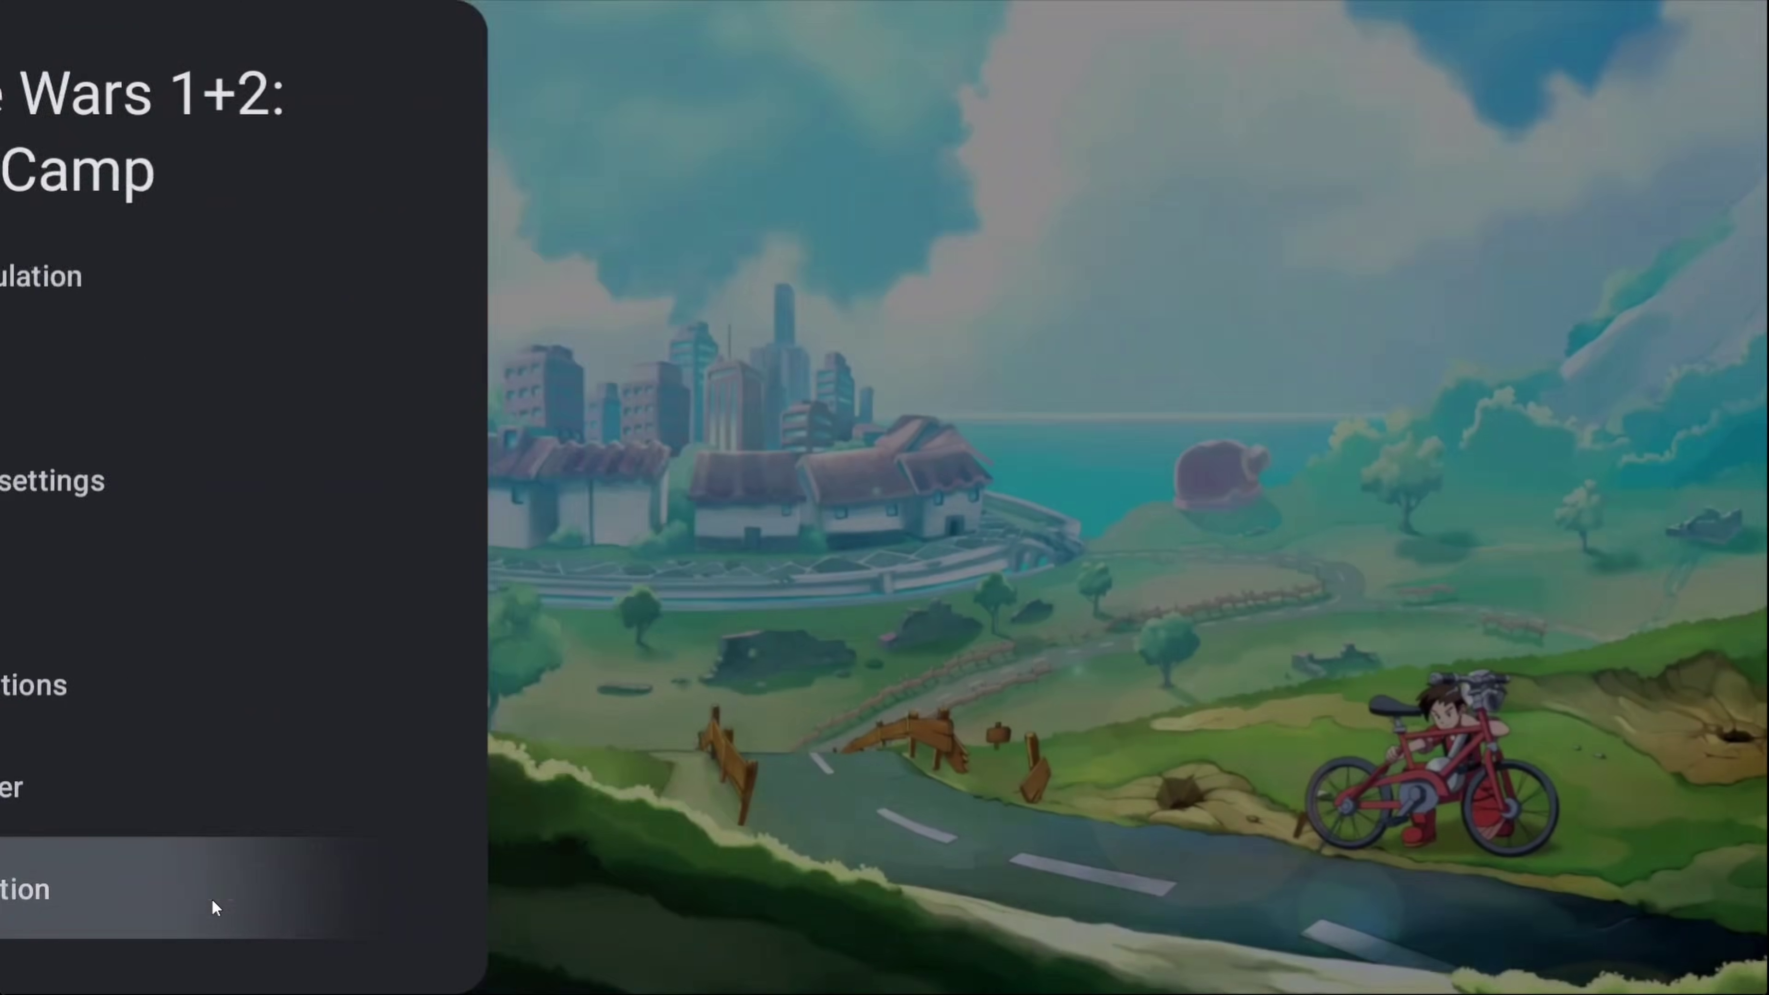
left_click(212, 899)
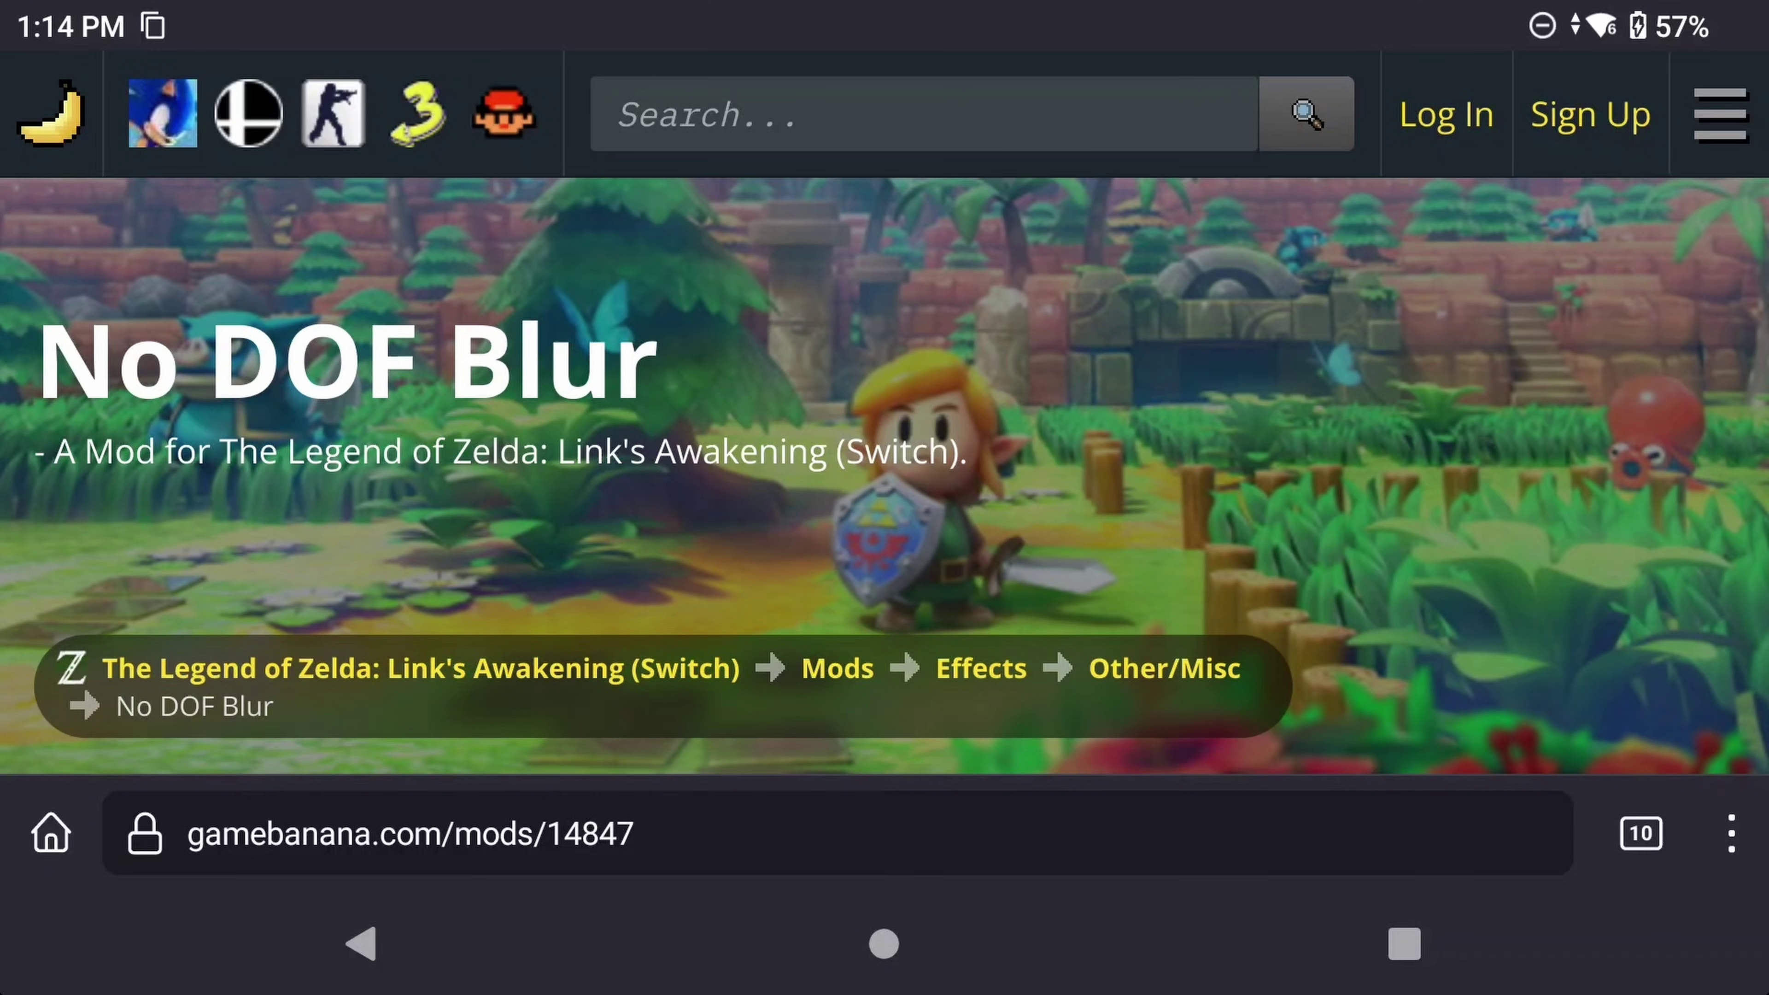
Manually download no_dof_blur.zip (280.72 KB) from the GameBanana page's Files section.
scroll(633, 419, "down", 5)
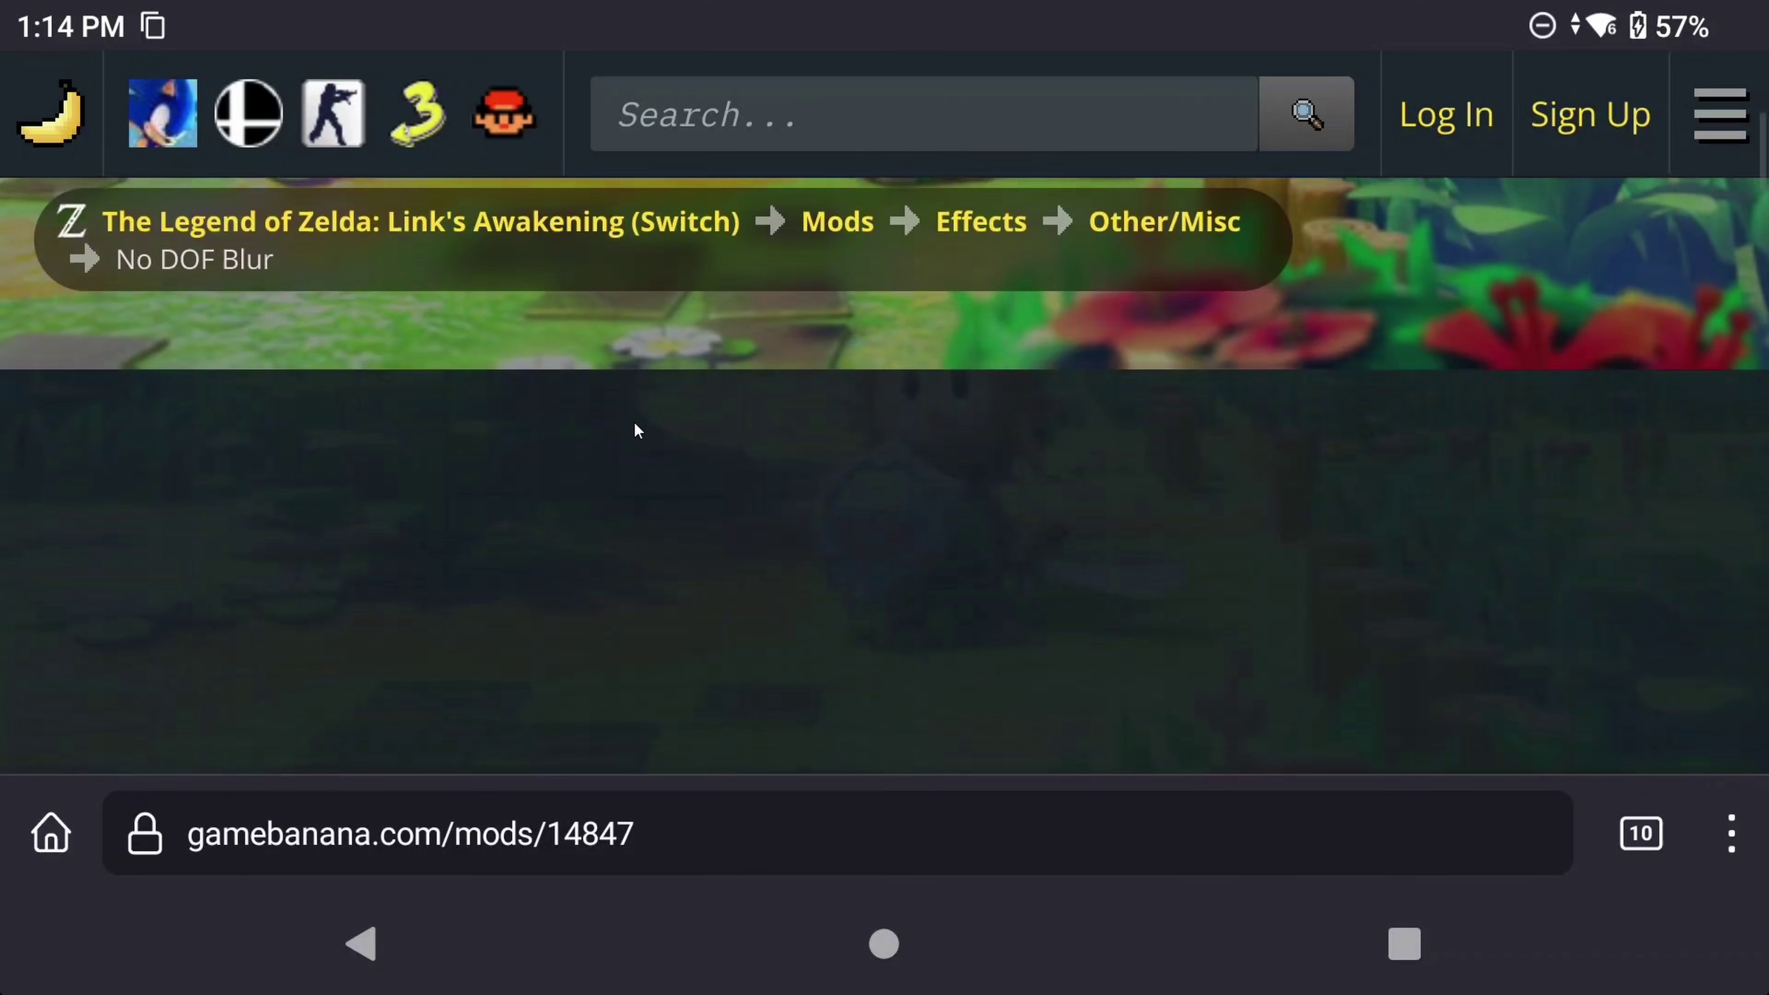
scroll(633, 420, "down", 10)
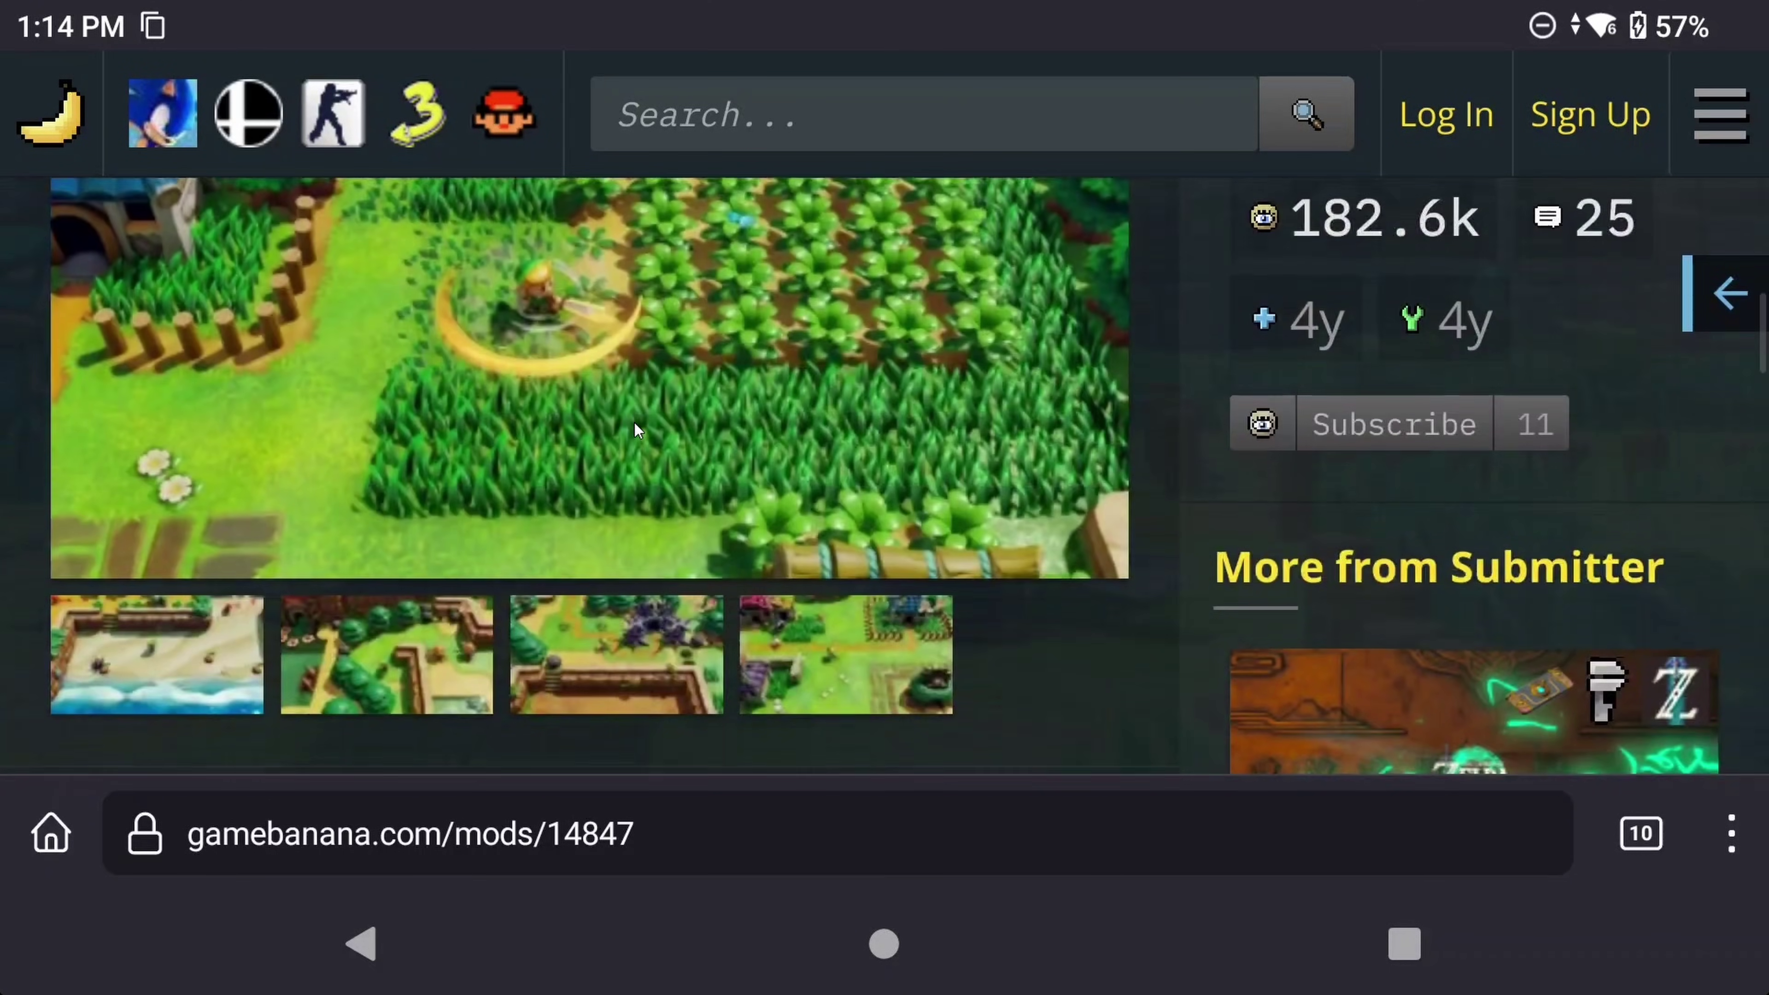
scroll(633, 420, "down", 10)
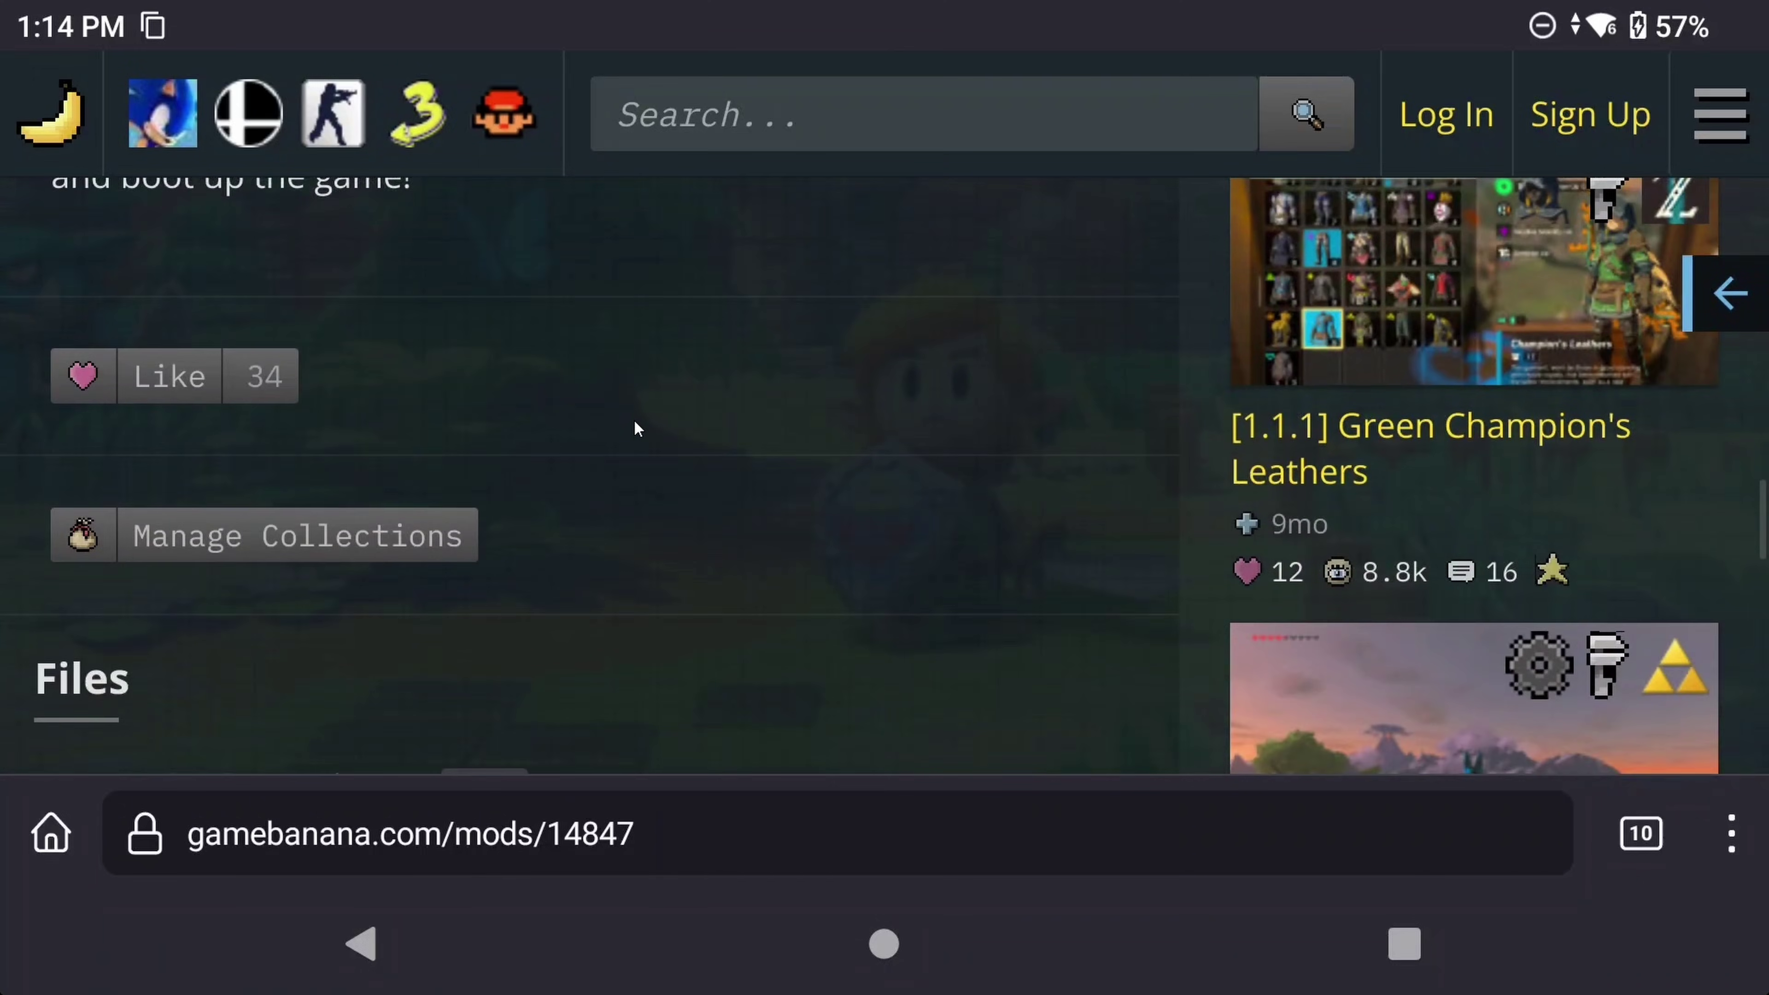
scroll(633, 420, "up", 2)
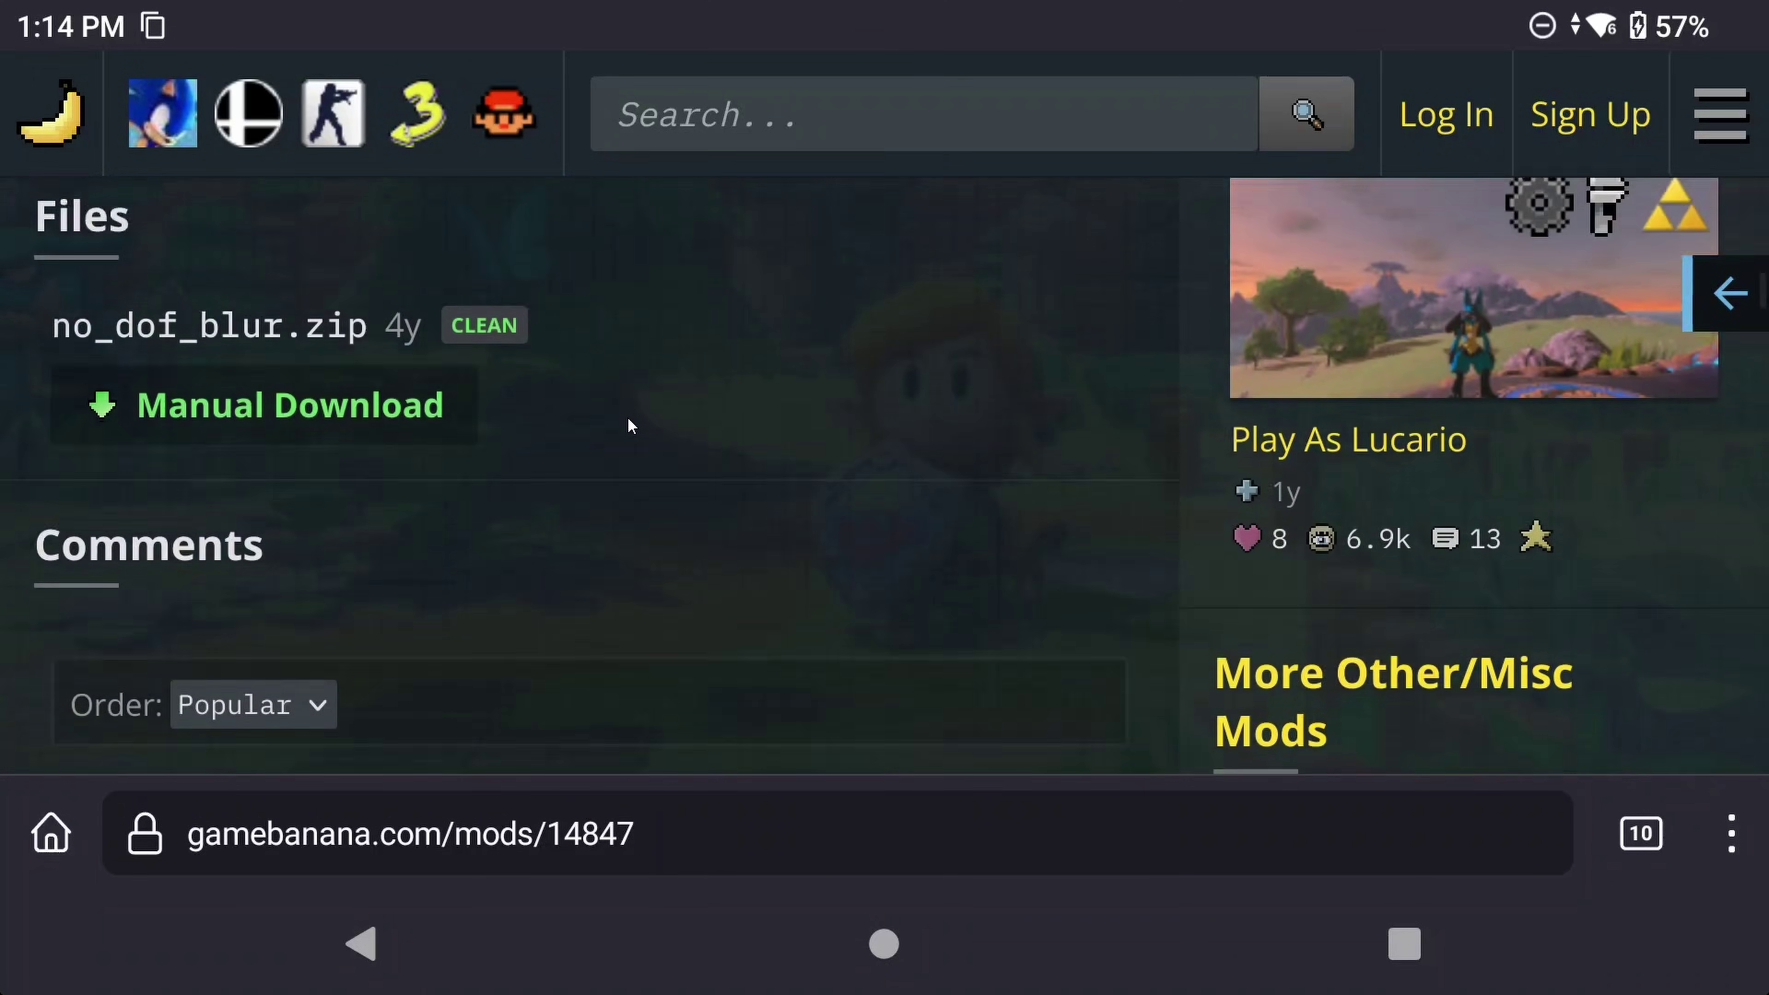
left_click(309, 457)
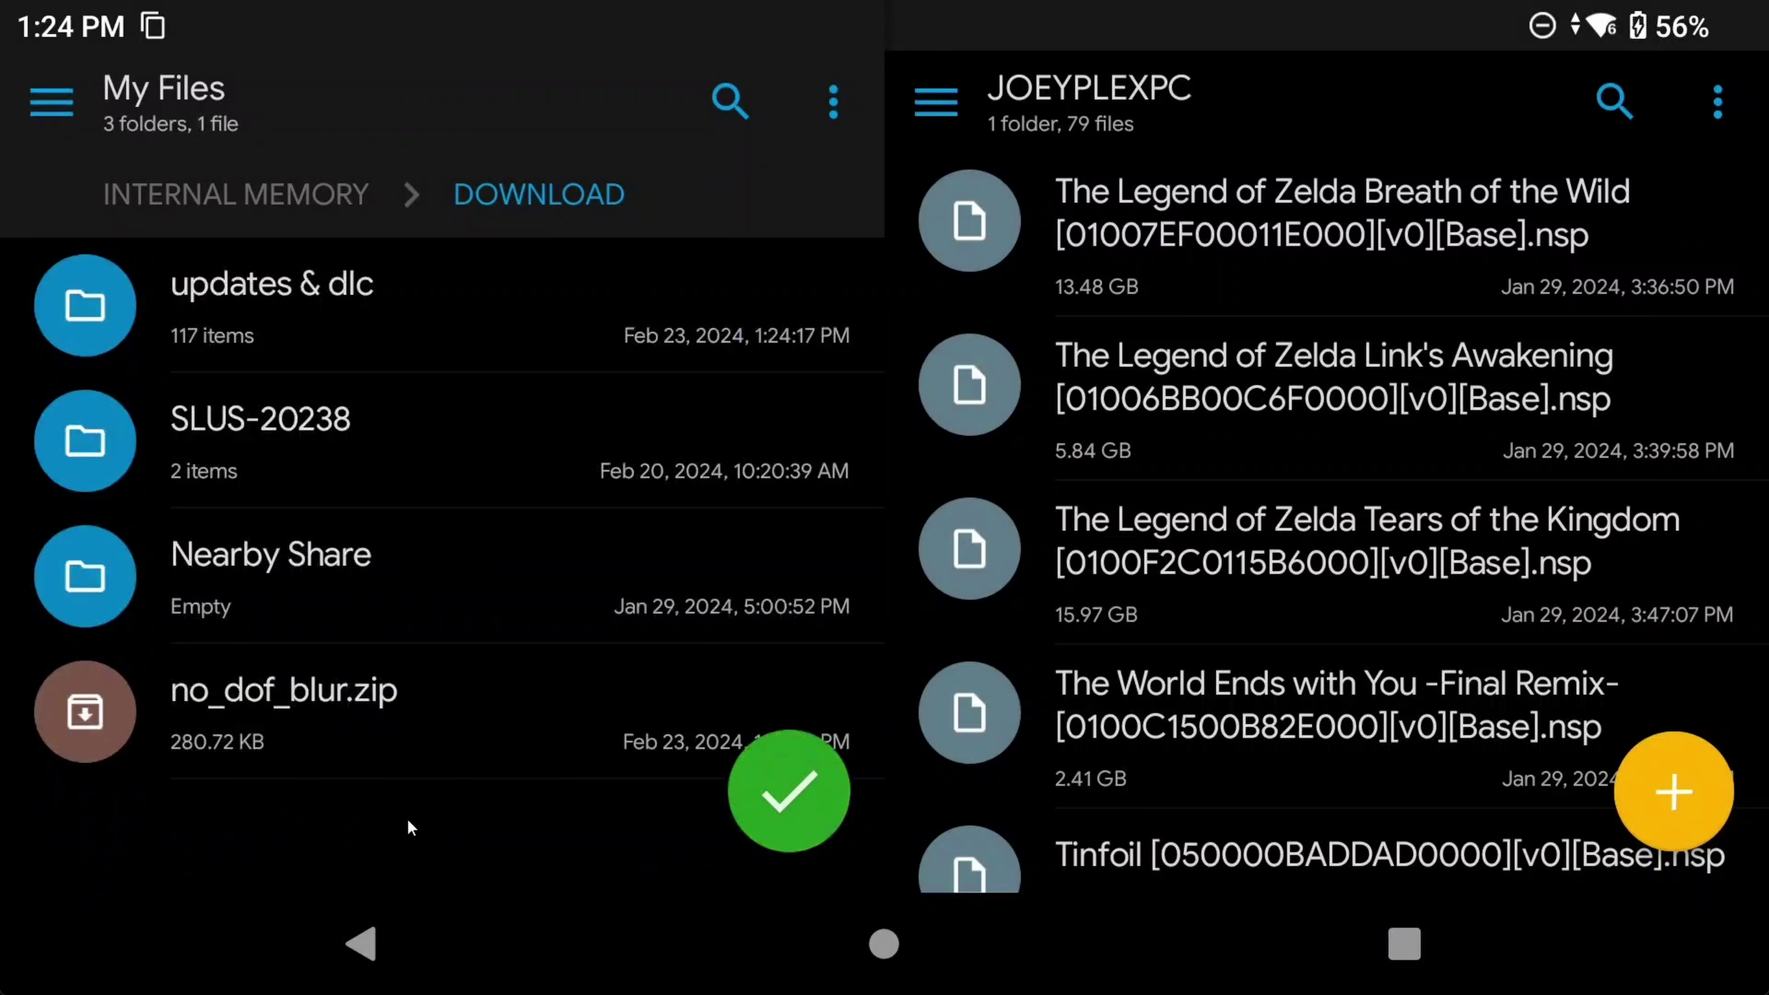
Extract the no_dof_blur.zip archive.
left_click(365, 725)
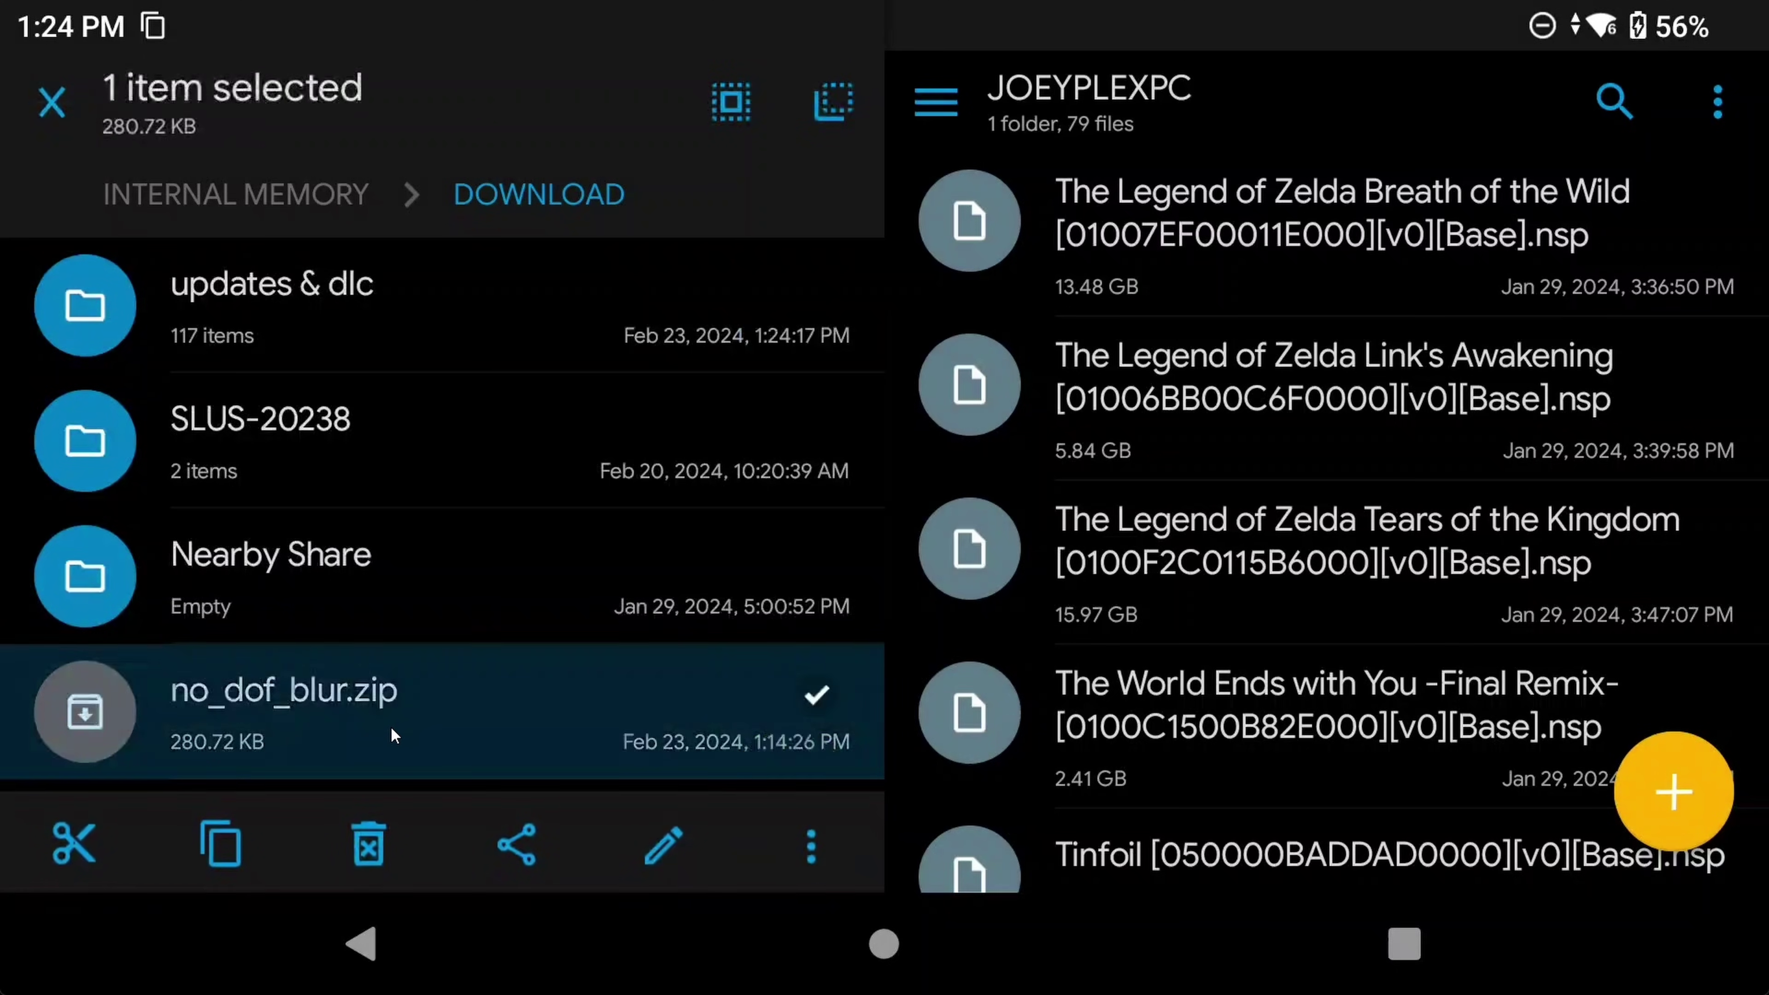
left_click(809, 844)
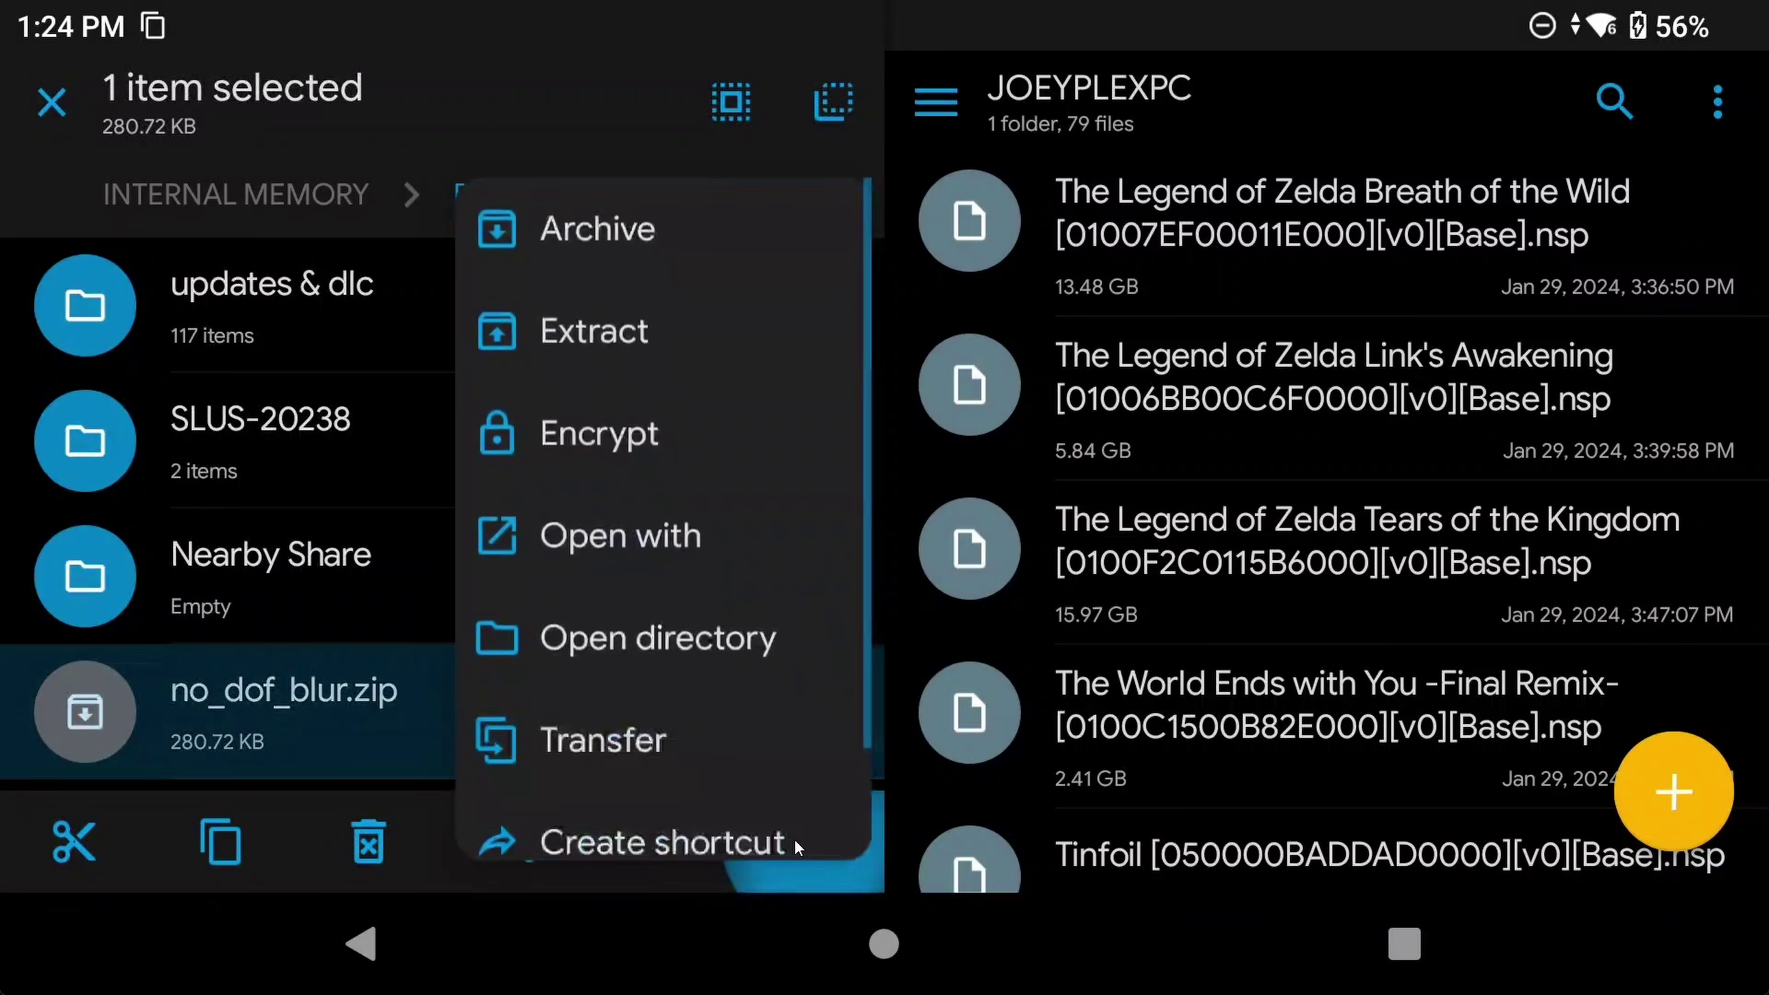
left_click(585, 348)
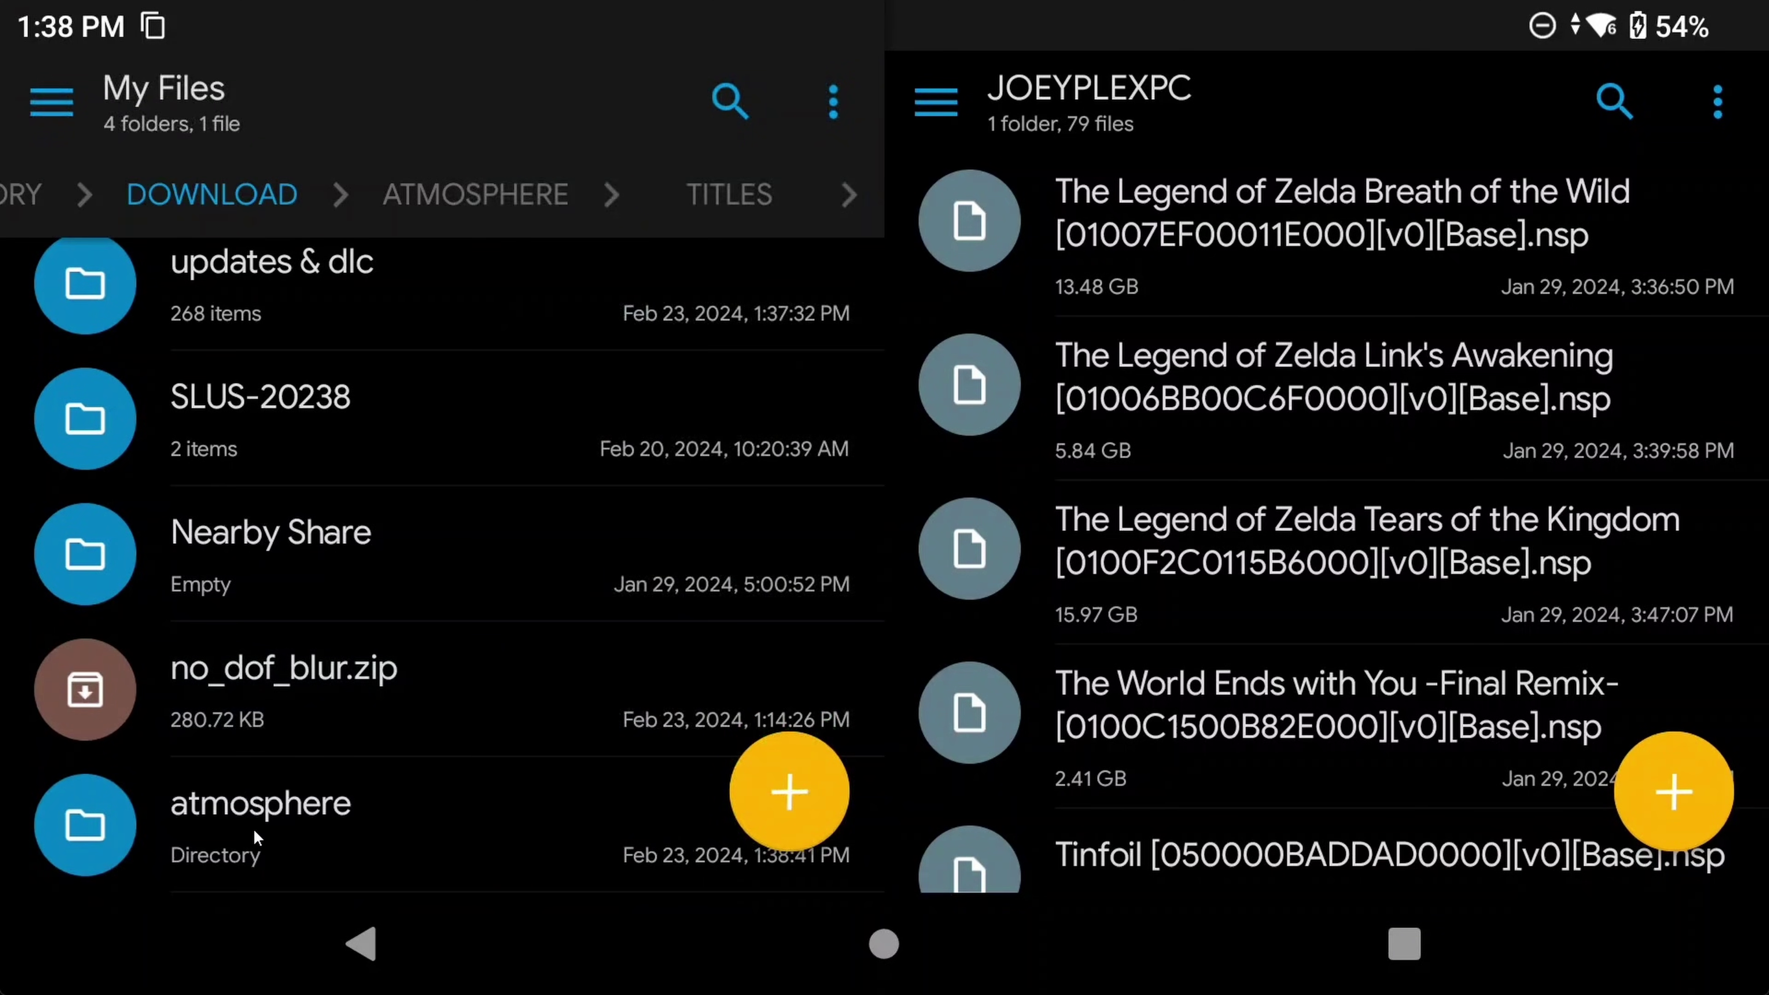
Rename atmosphere/titles/01006BB00C6F0000 to 'No DOF' and go to the home screen.
left_click(254, 832)
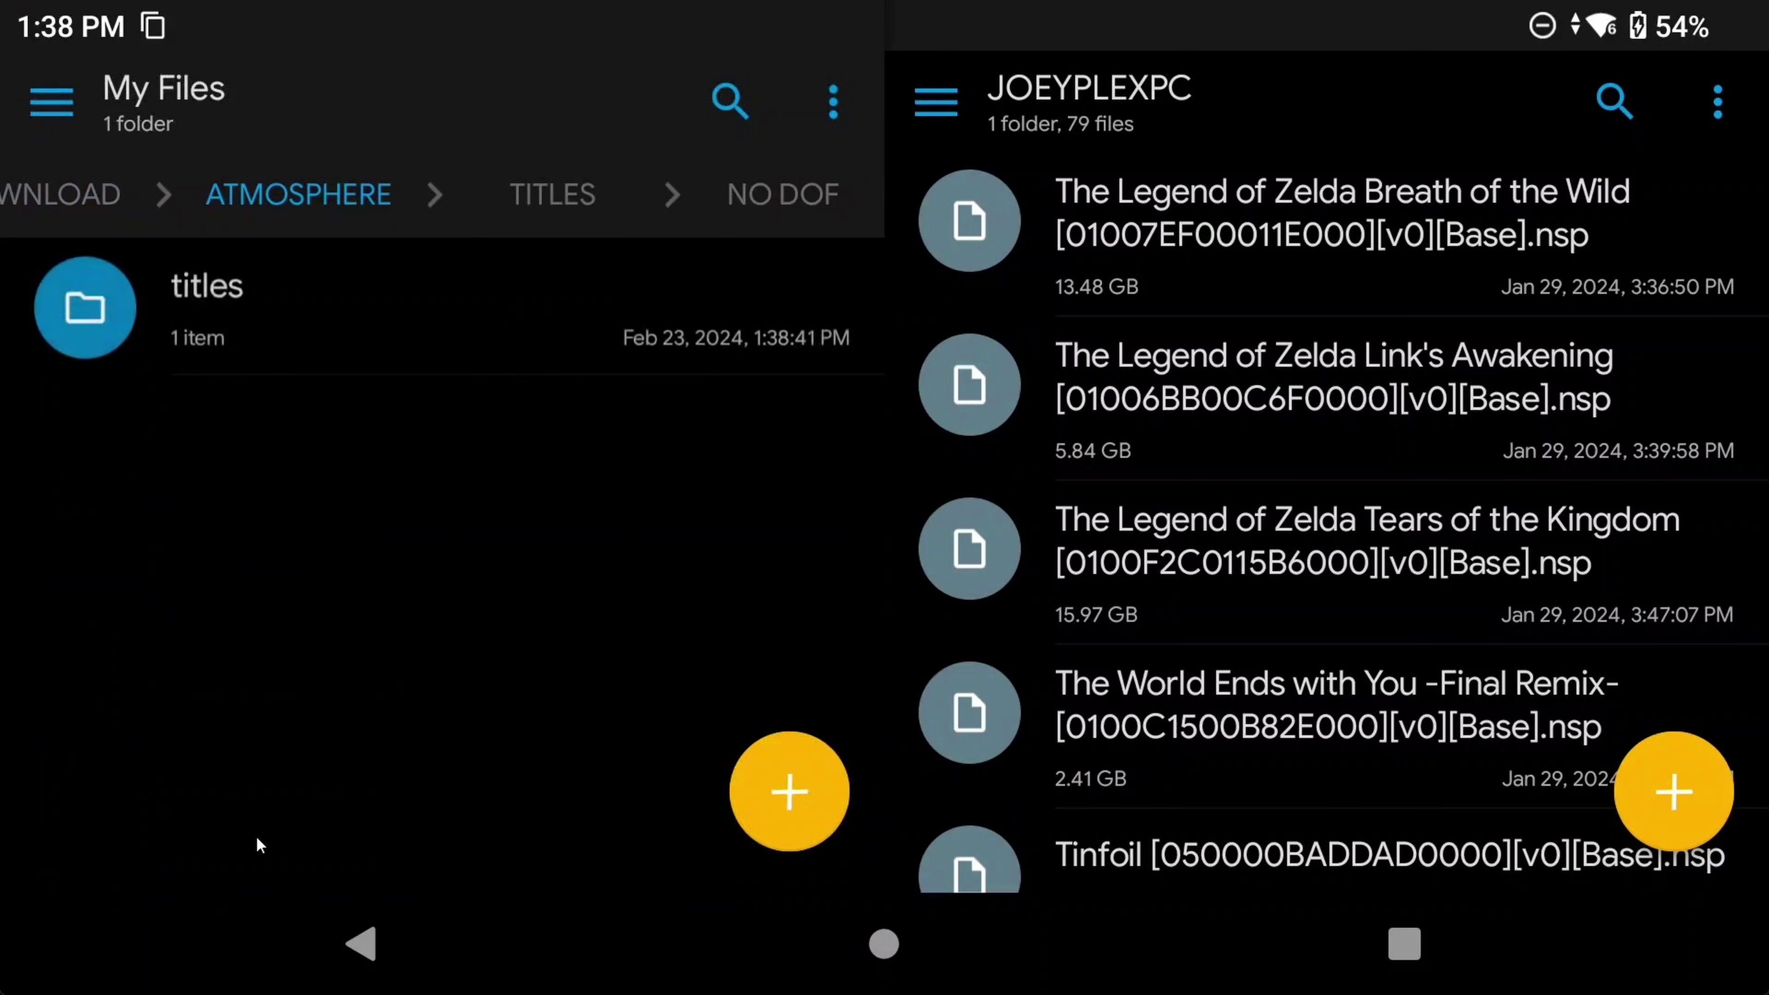
left_click(250, 315)
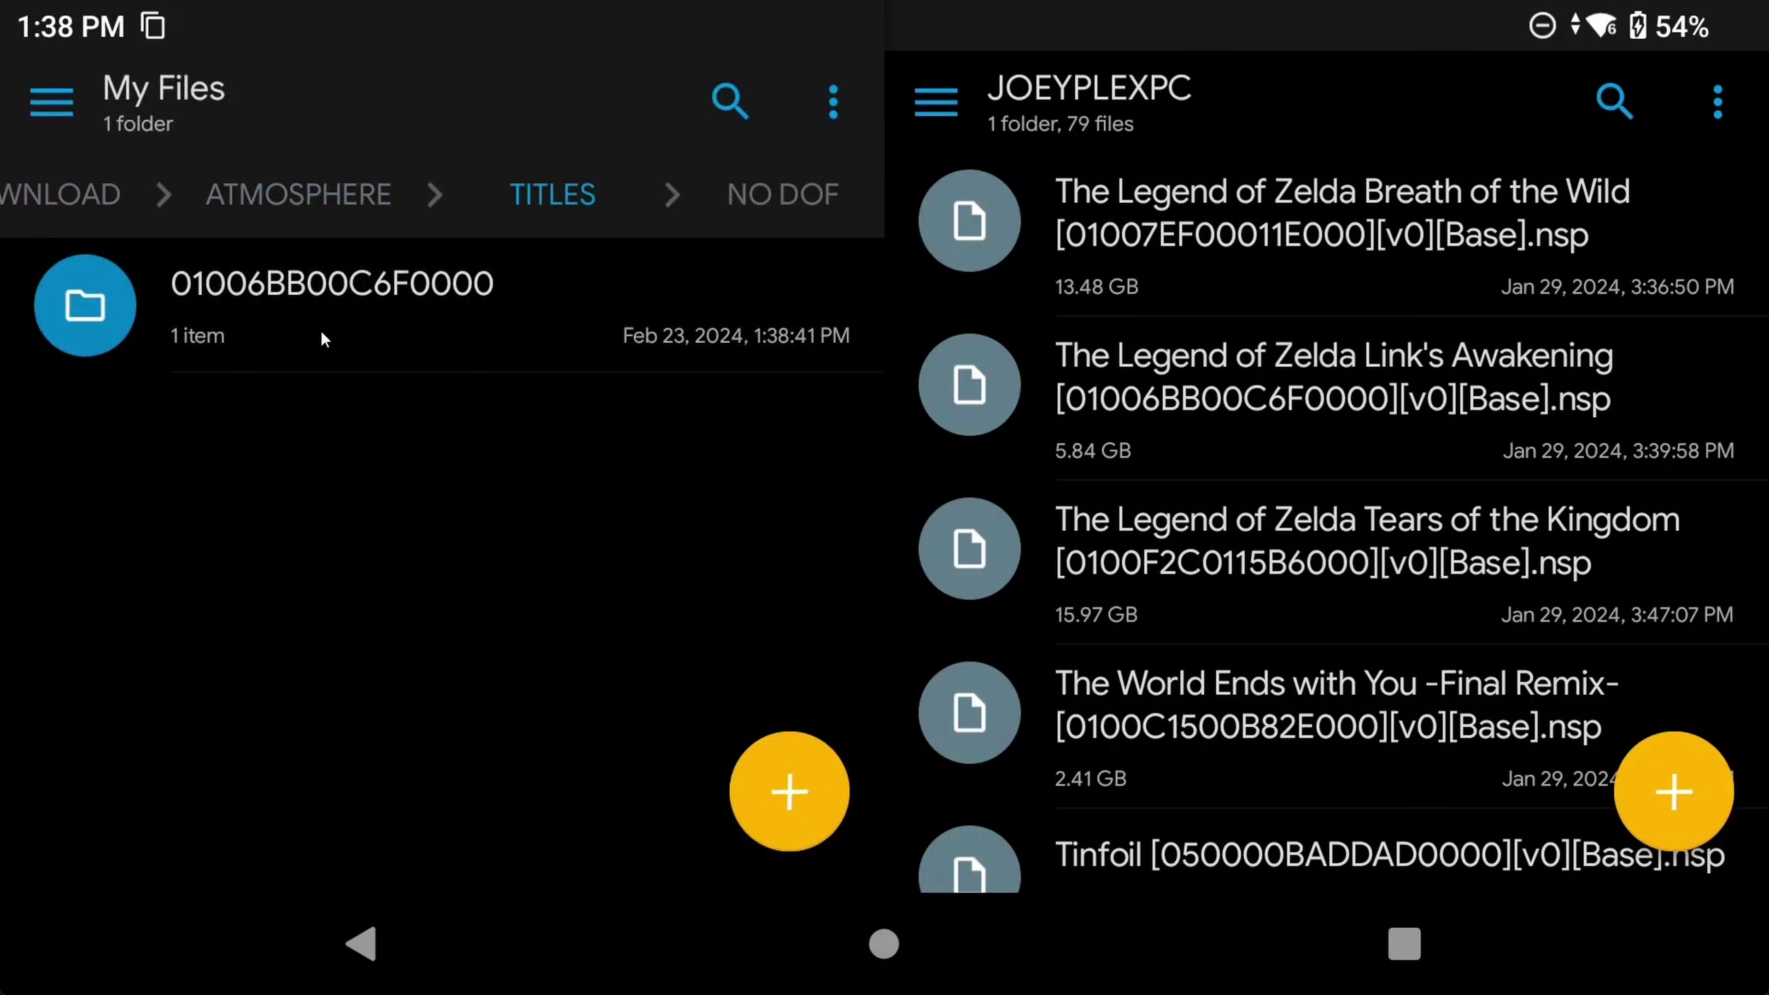
left_click(304, 311)
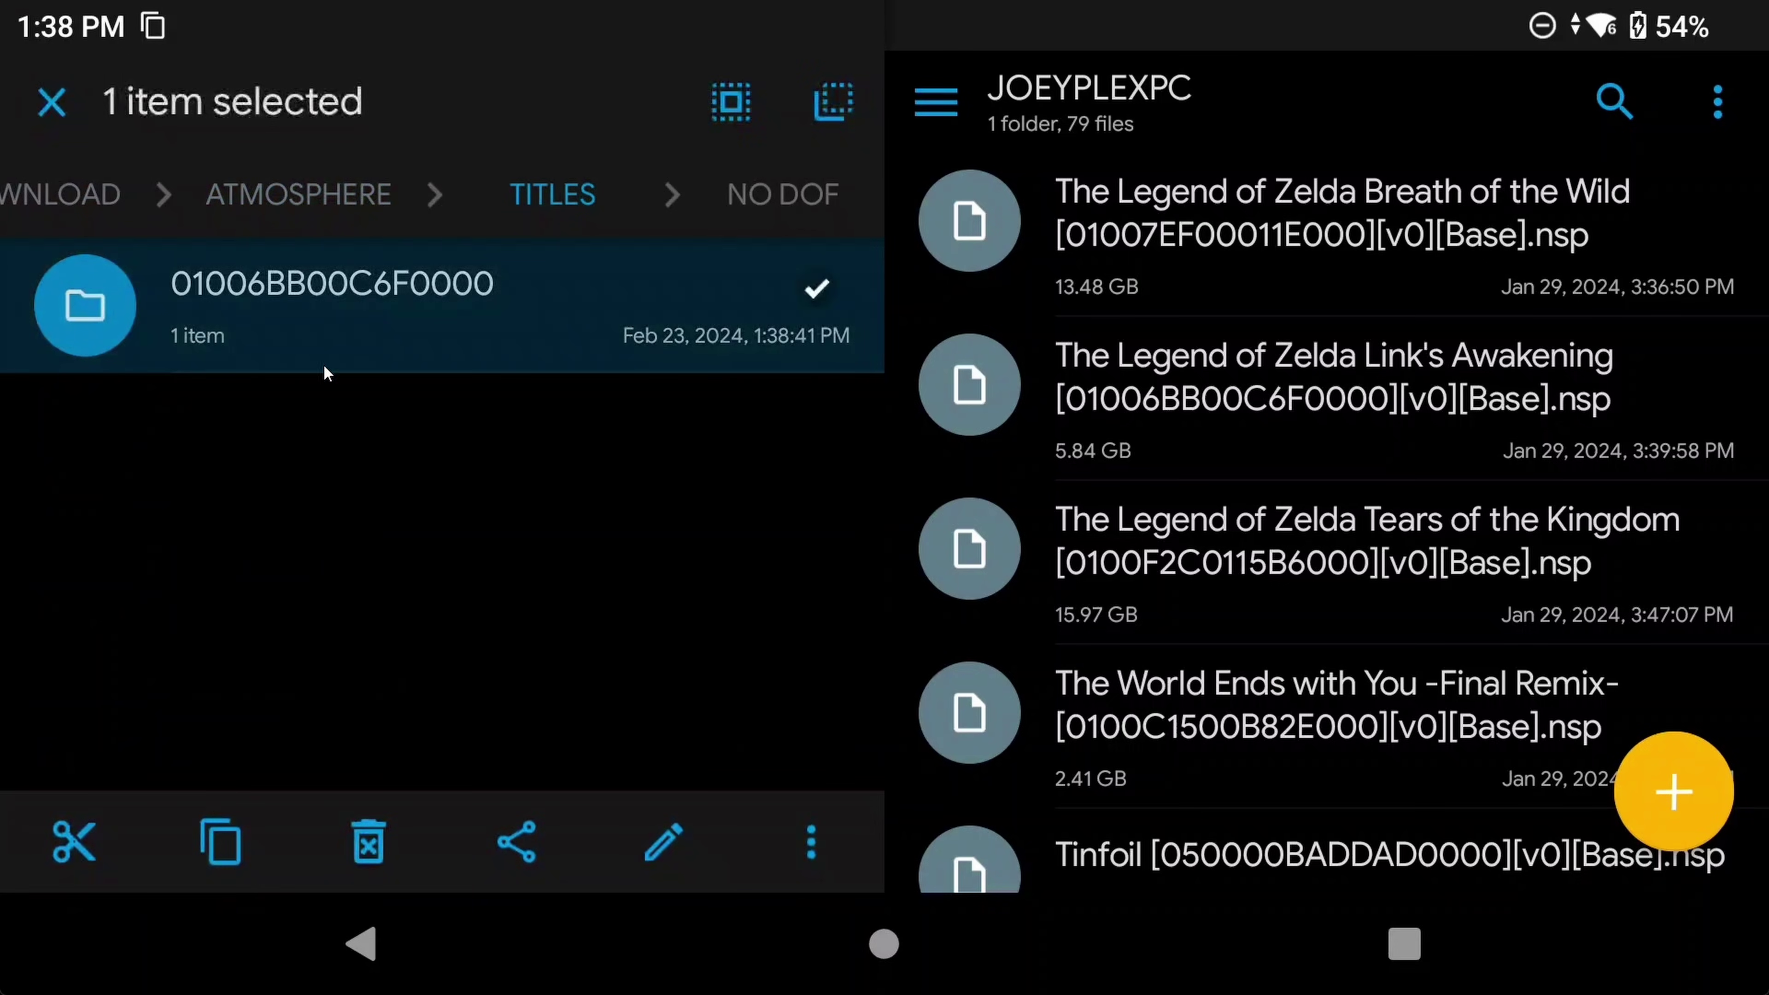
left_click(671, 848)
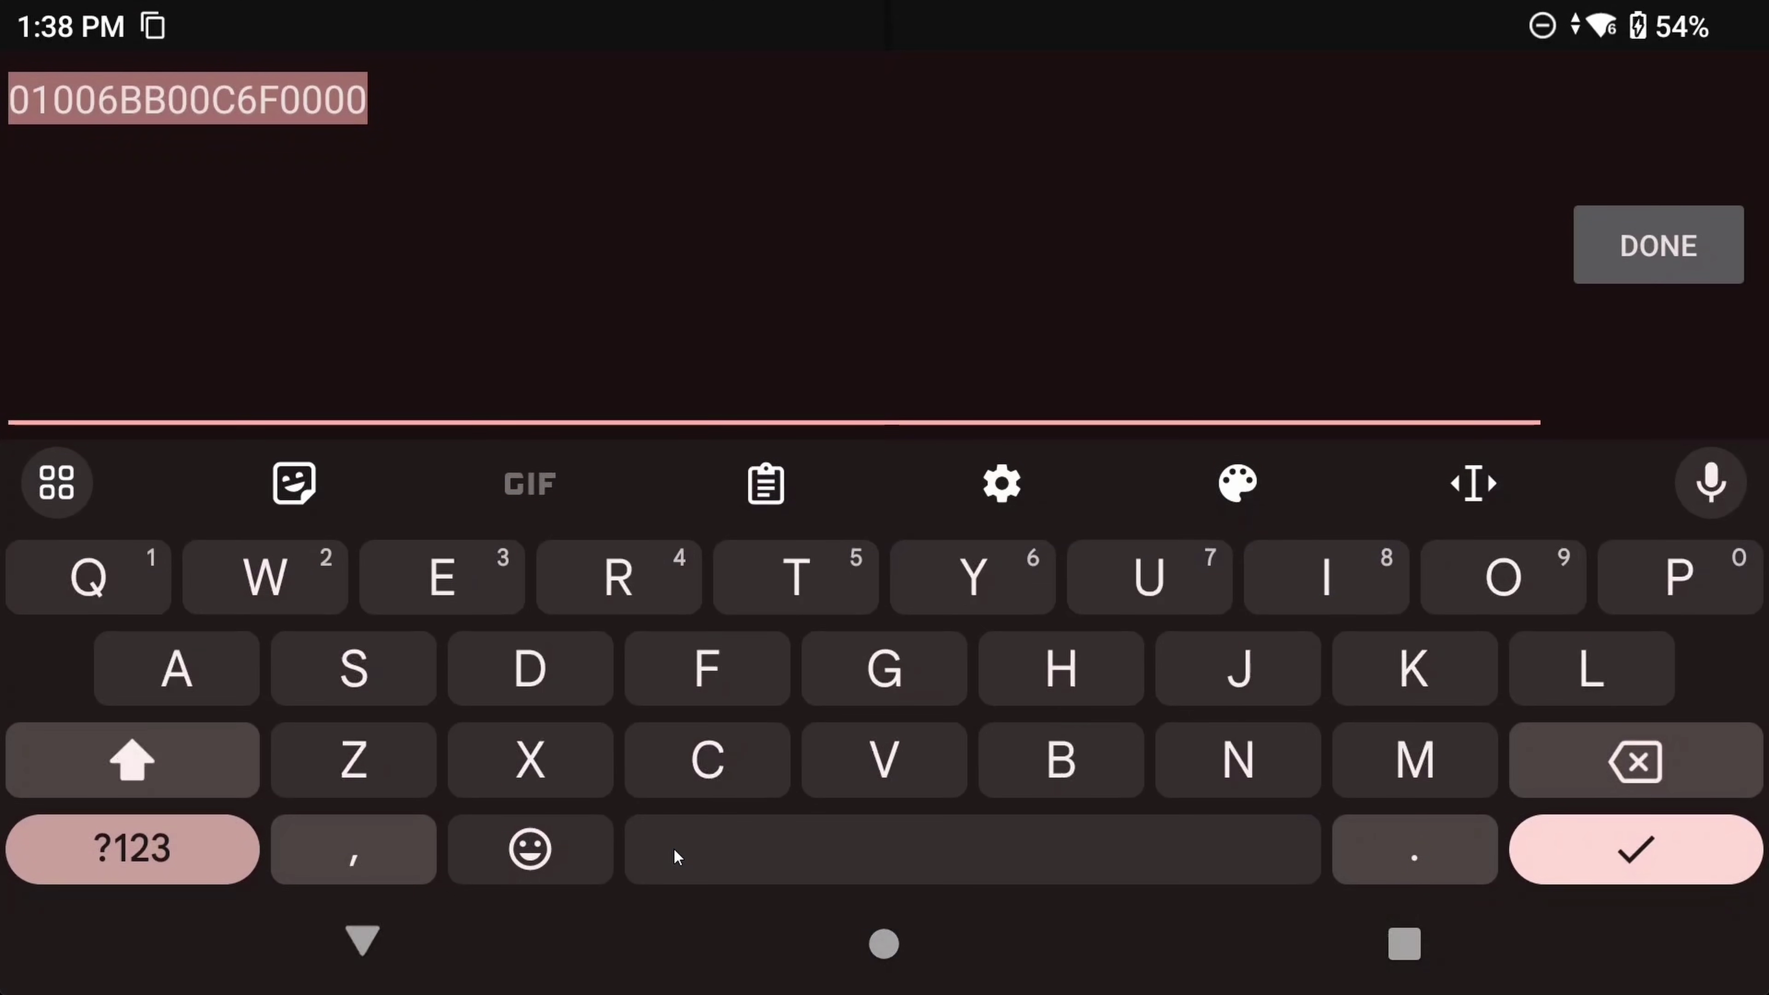
type("No DOF")
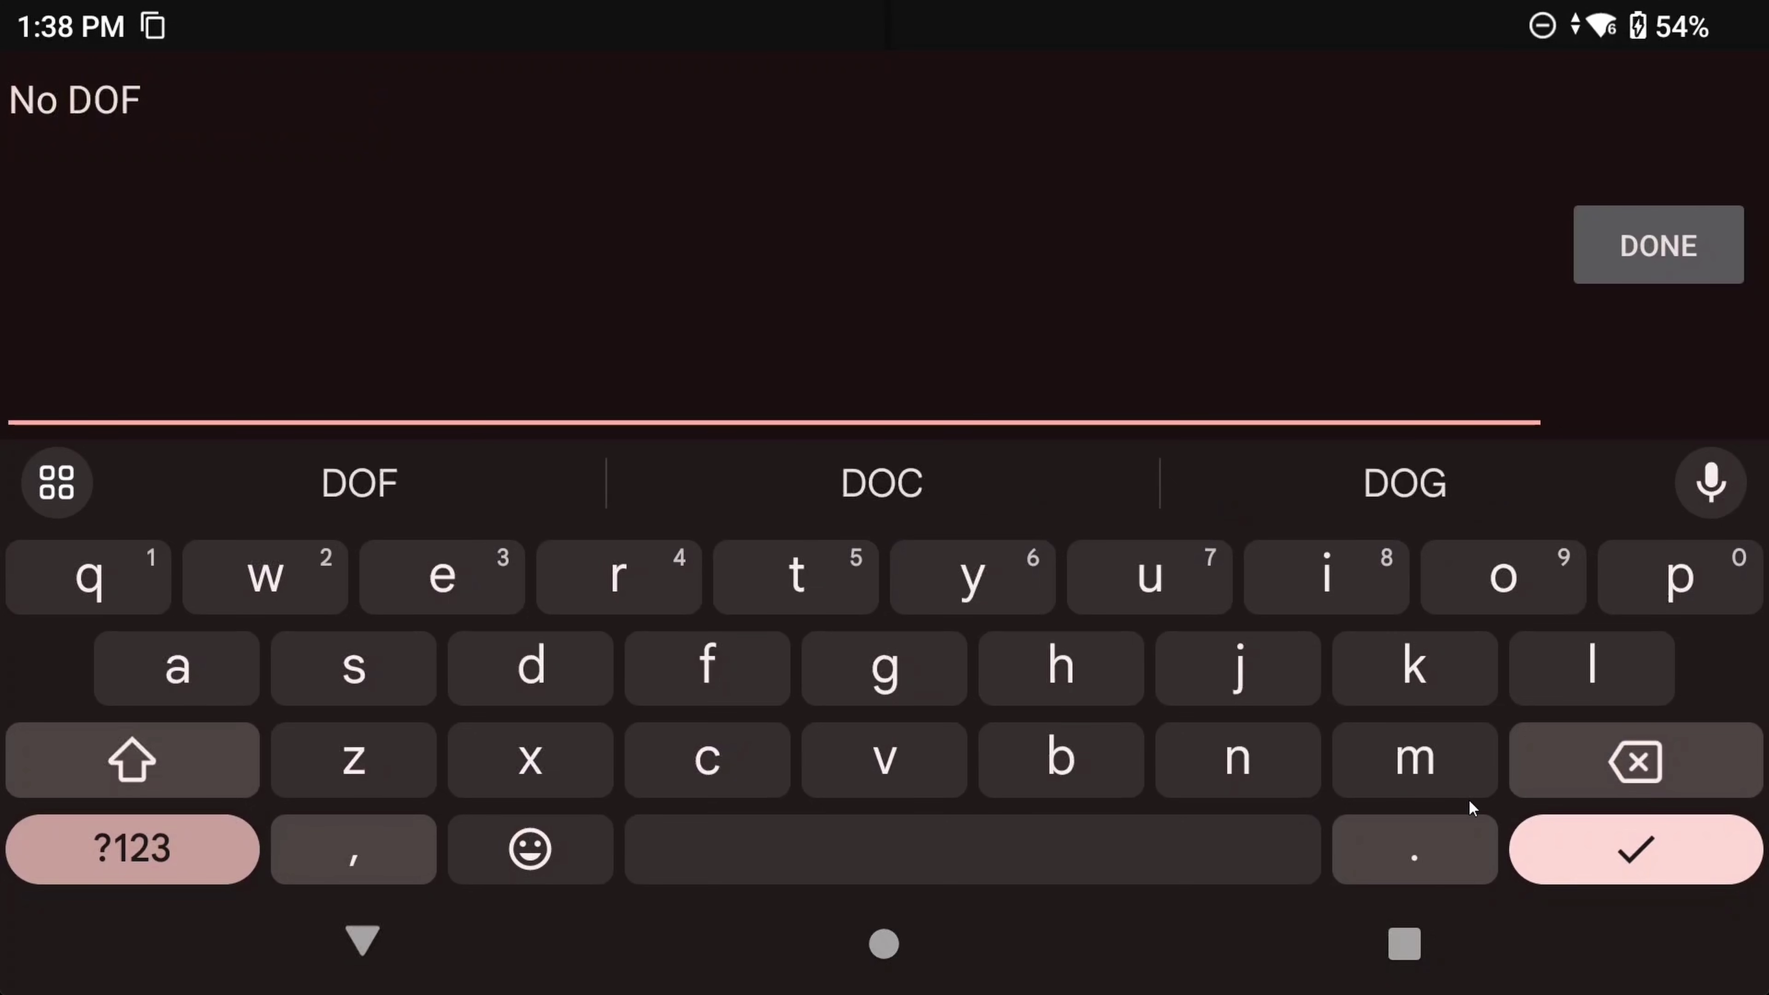
left_click(1608, 852)
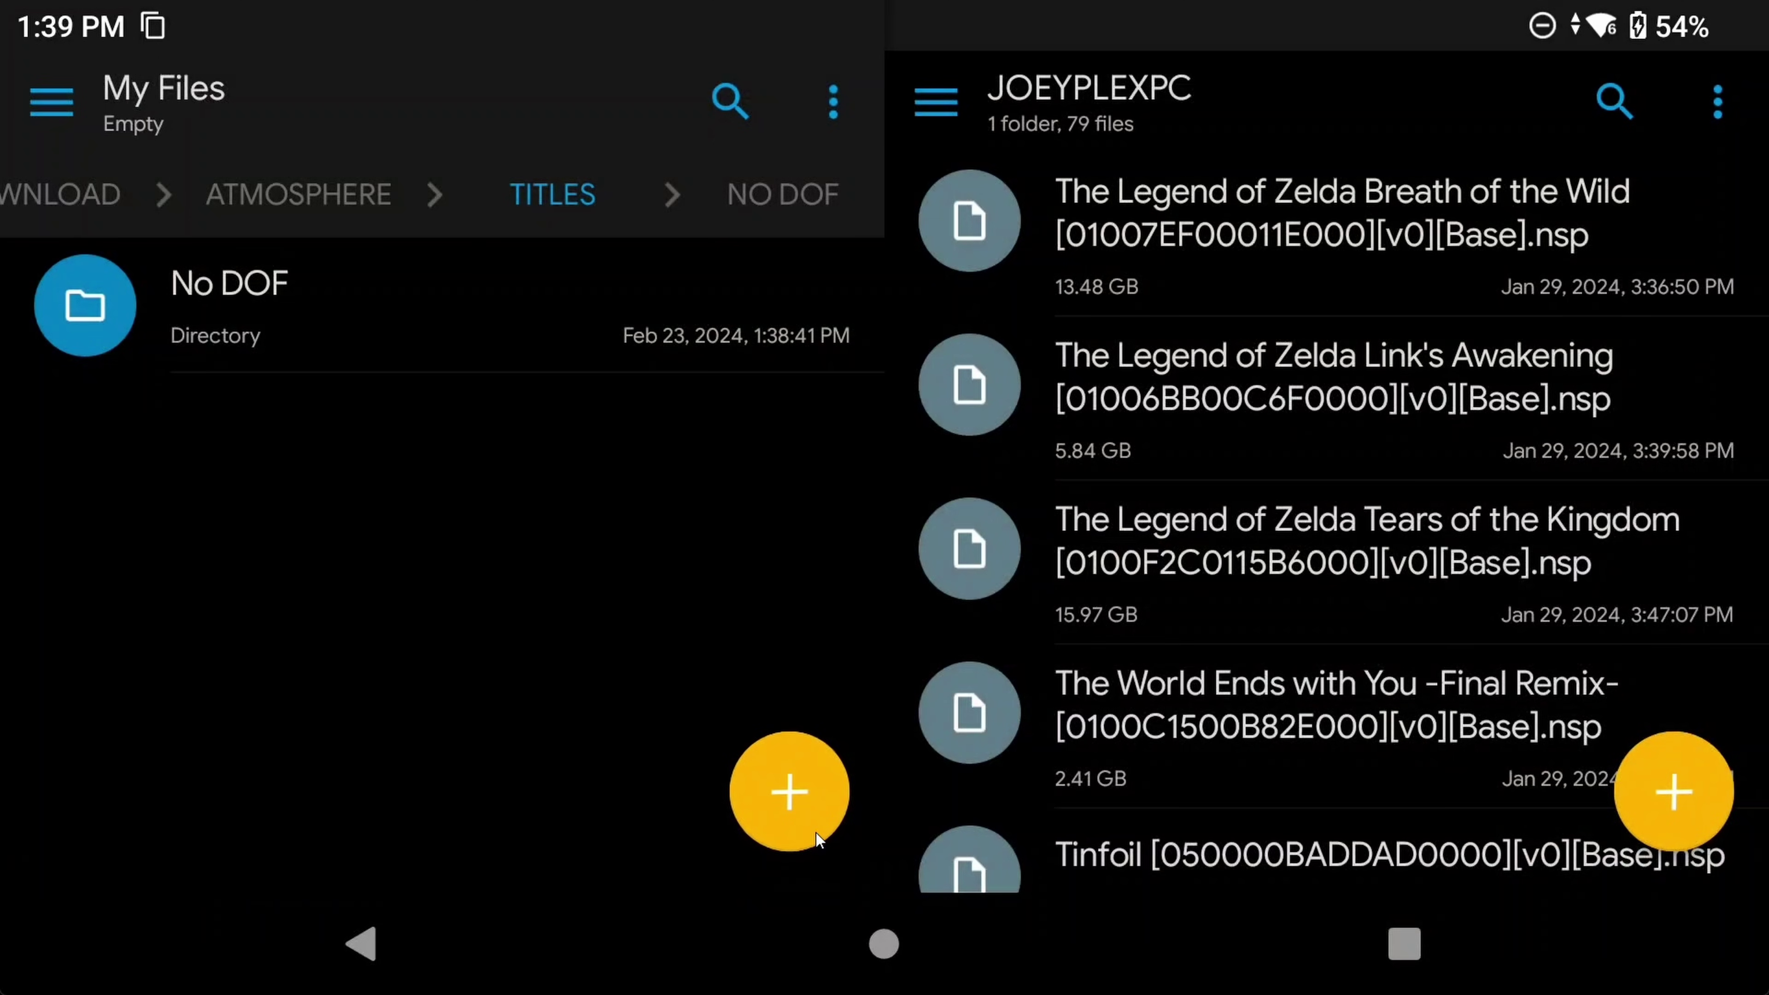
left_click(892, 952)
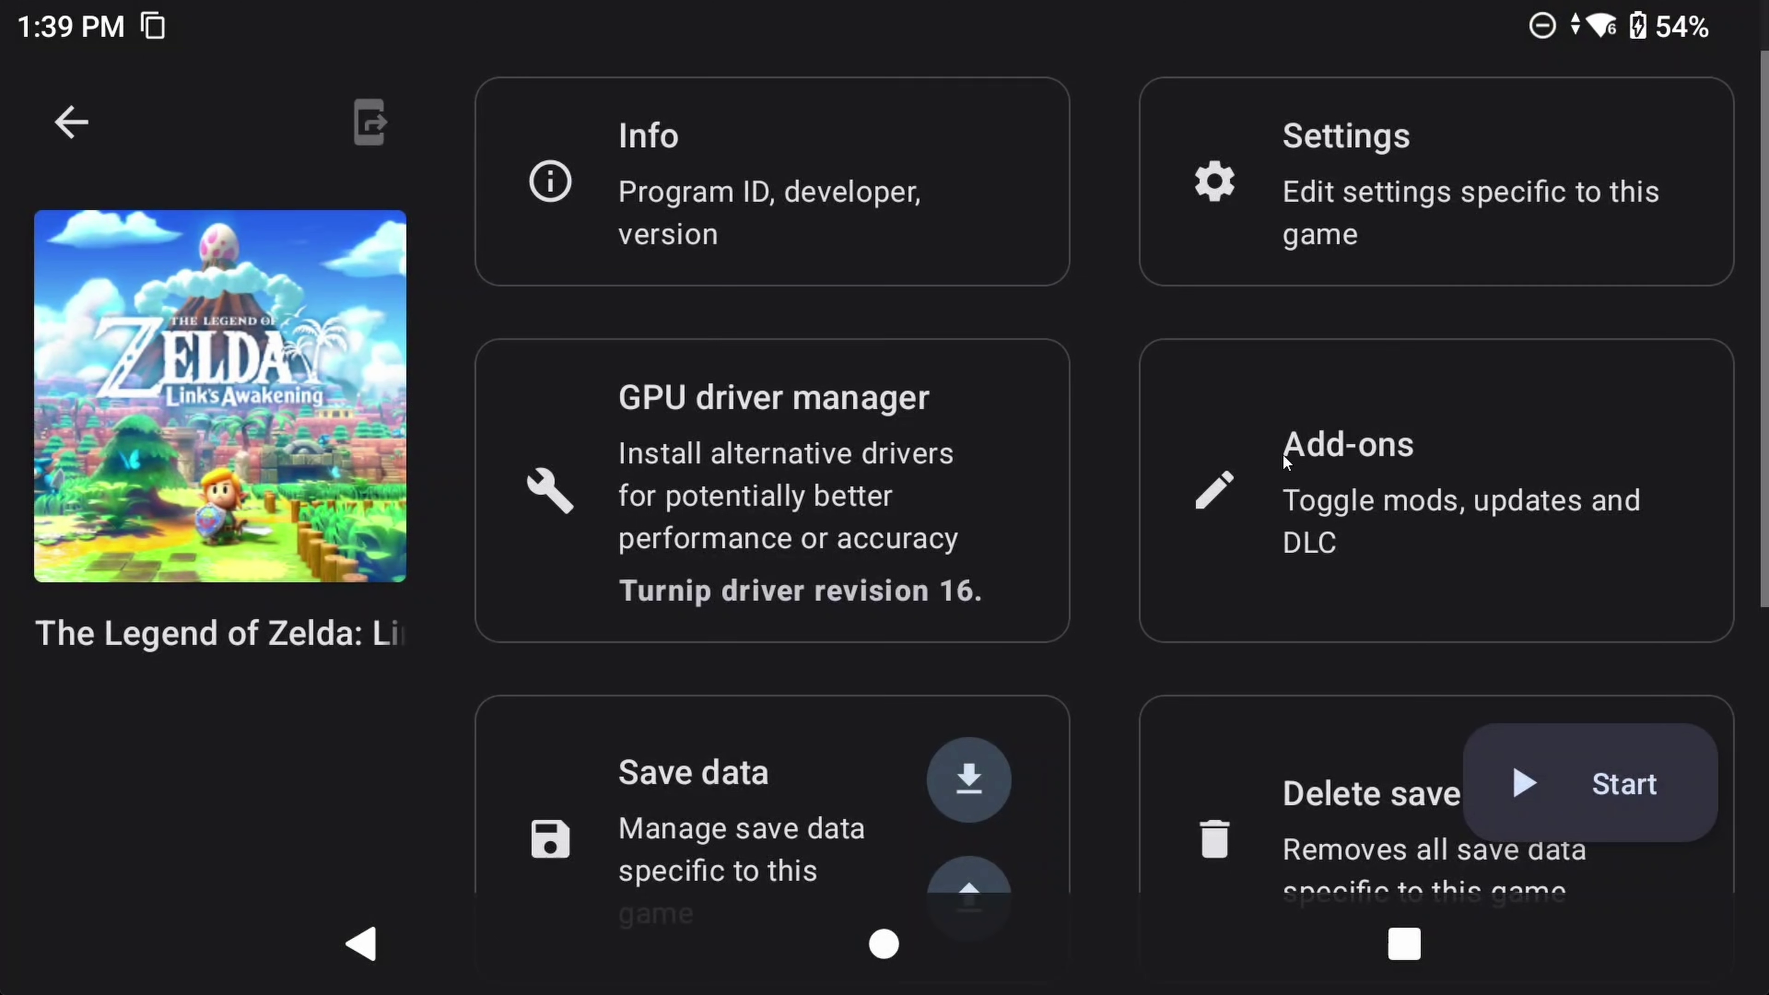
Add the No DOF folder as a Mods and cheats add-on for Link's Awakening.
left_click(1282, 453)
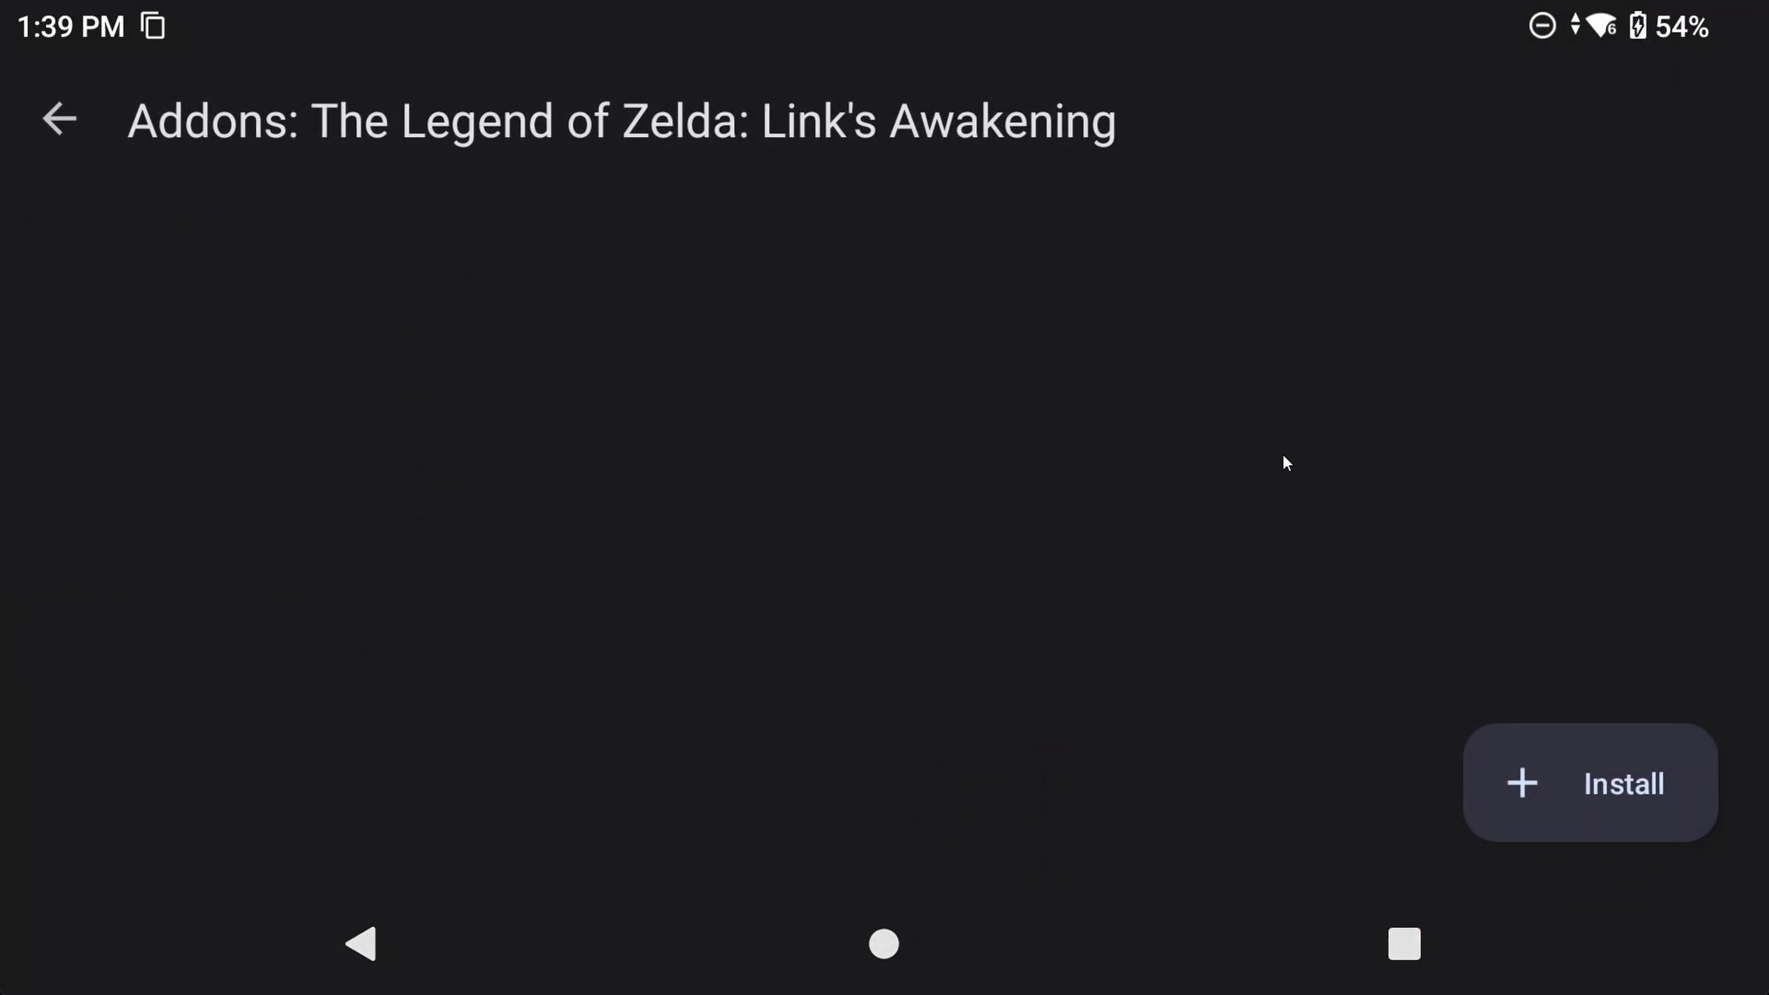
left_click(1551, 794)
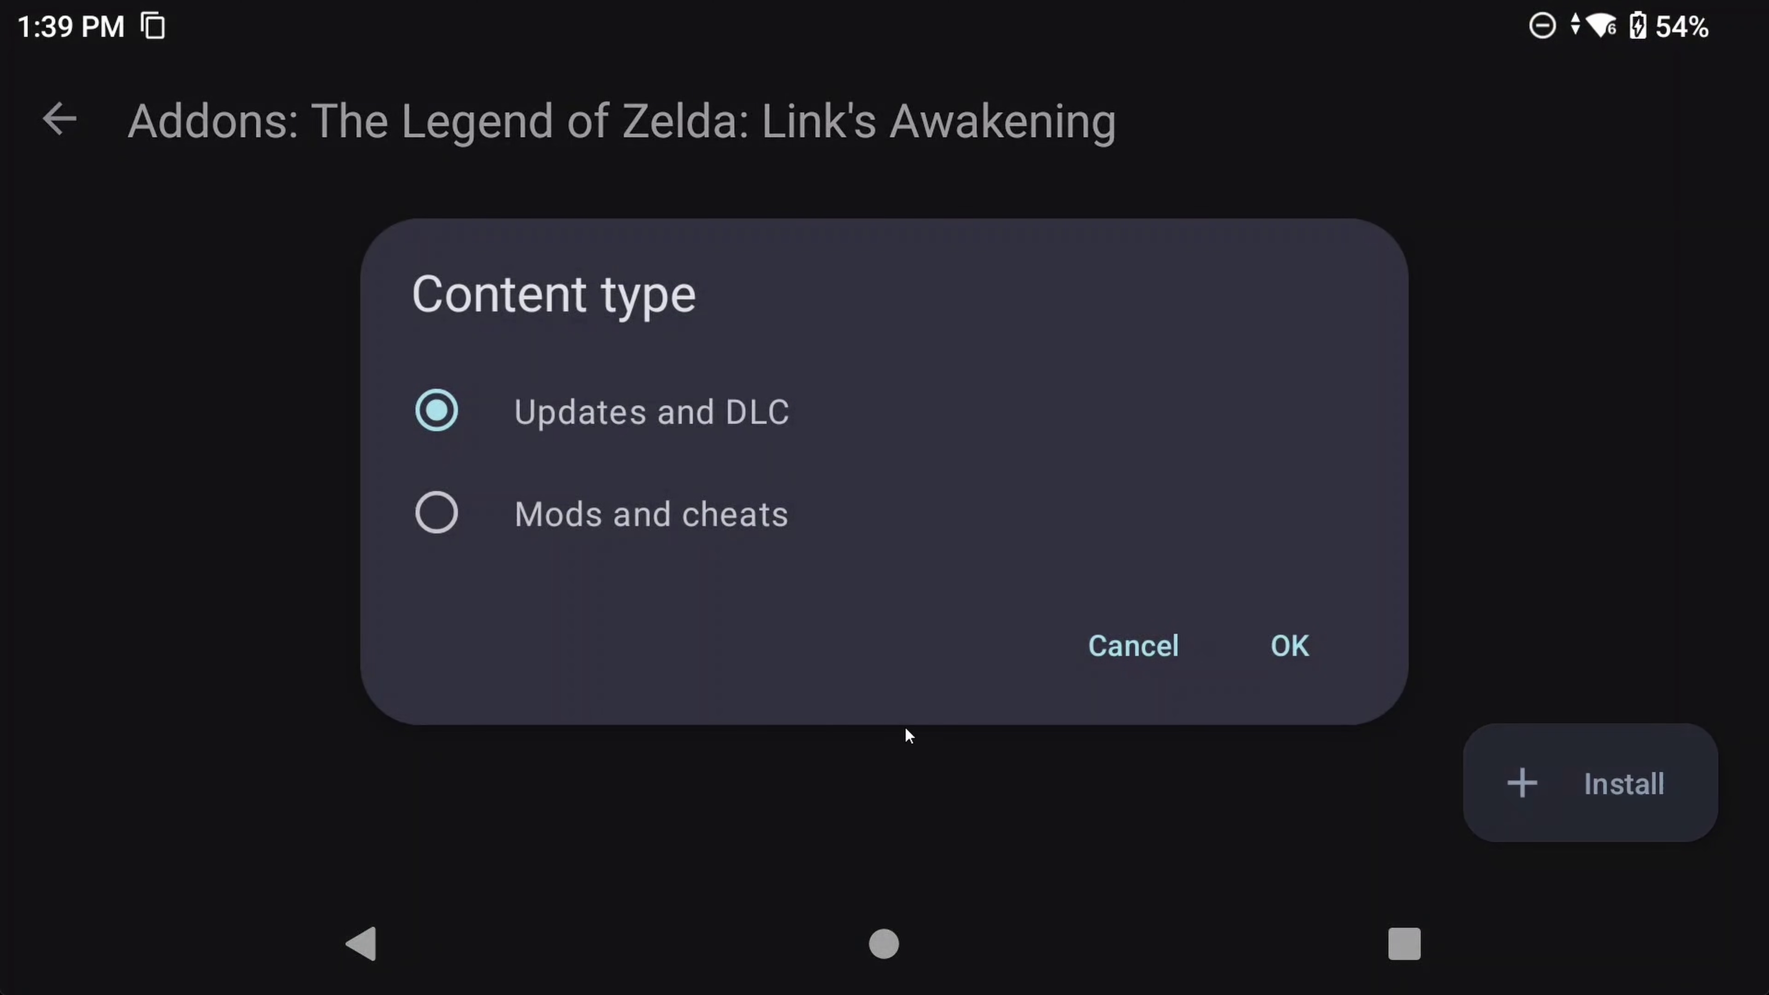
left_click(444, 520)
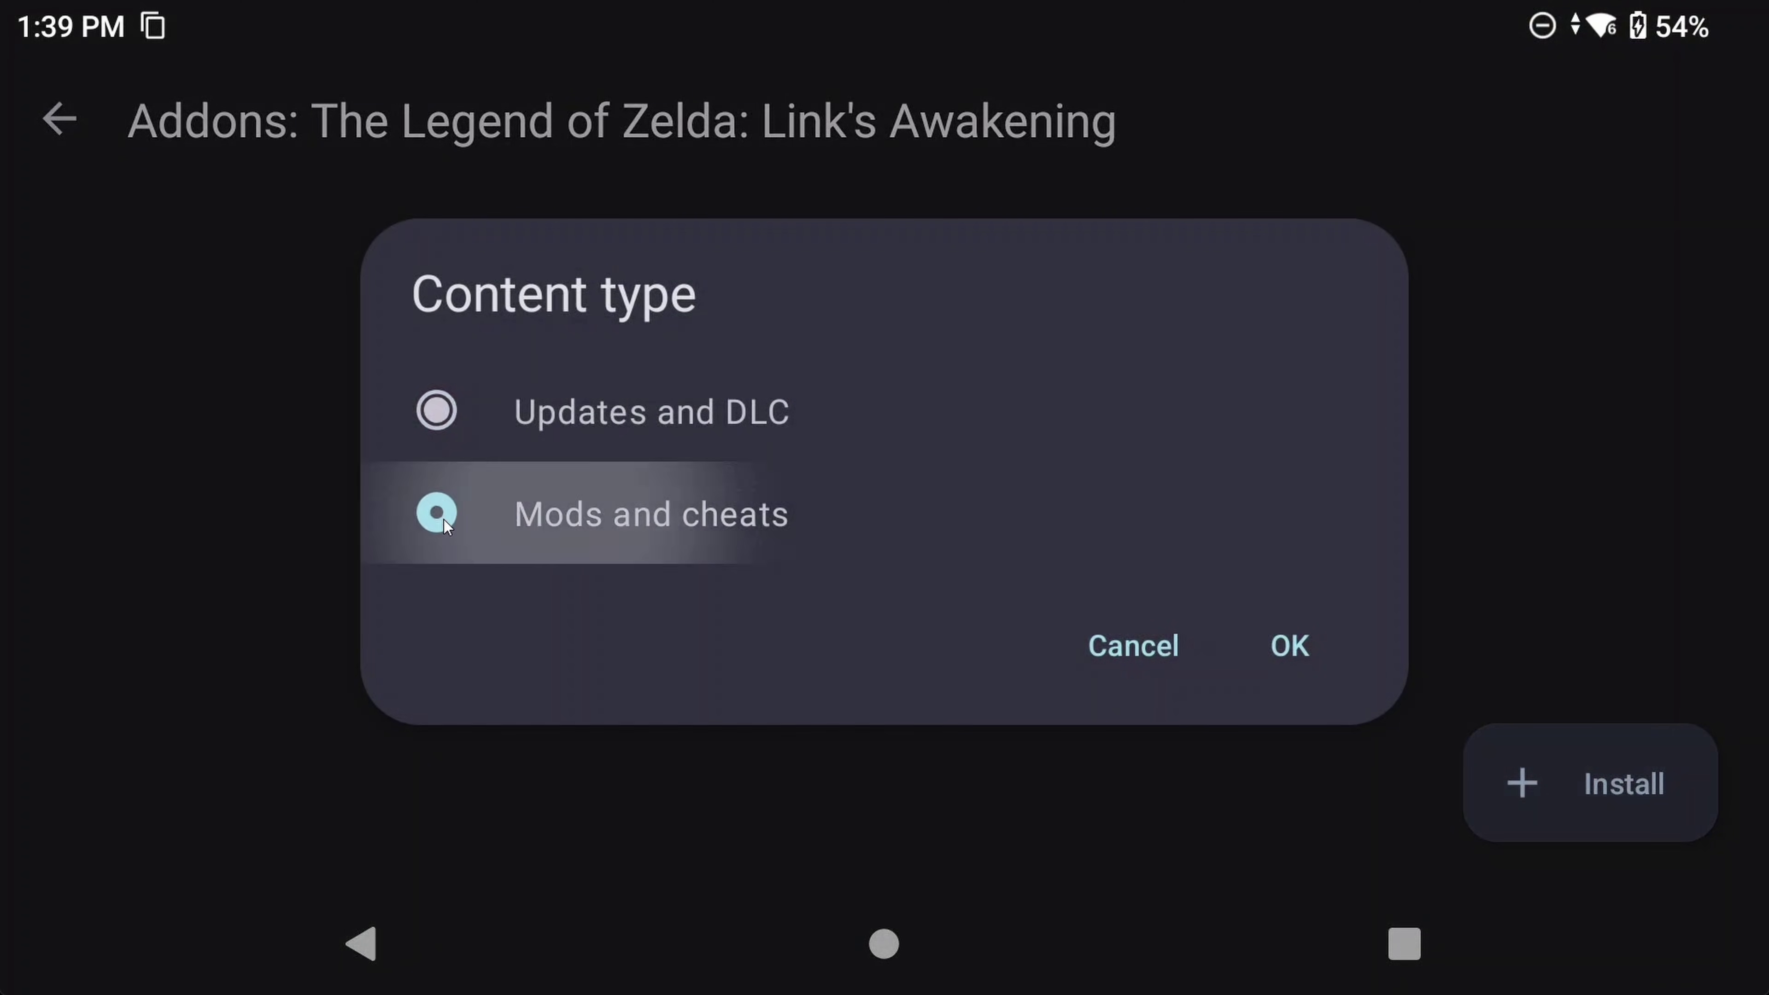
left_click(1289, 644)
scroll(459, 430, "down", 4)
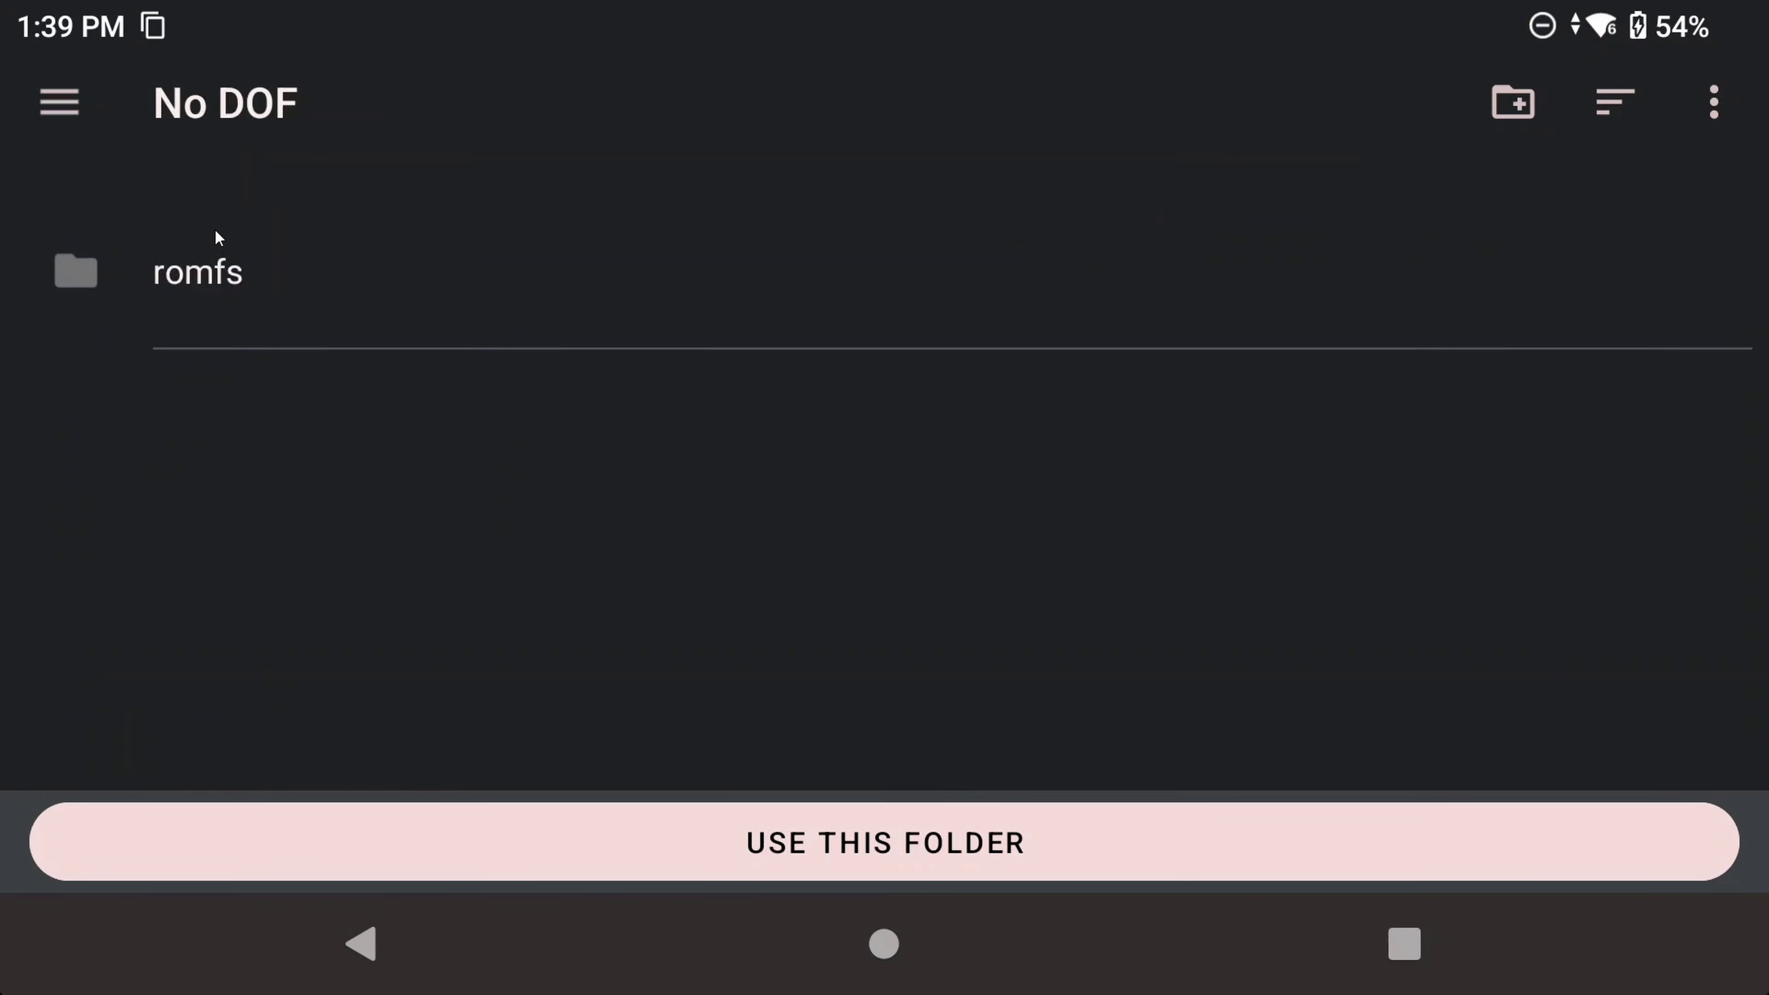
left_click(774, 841)
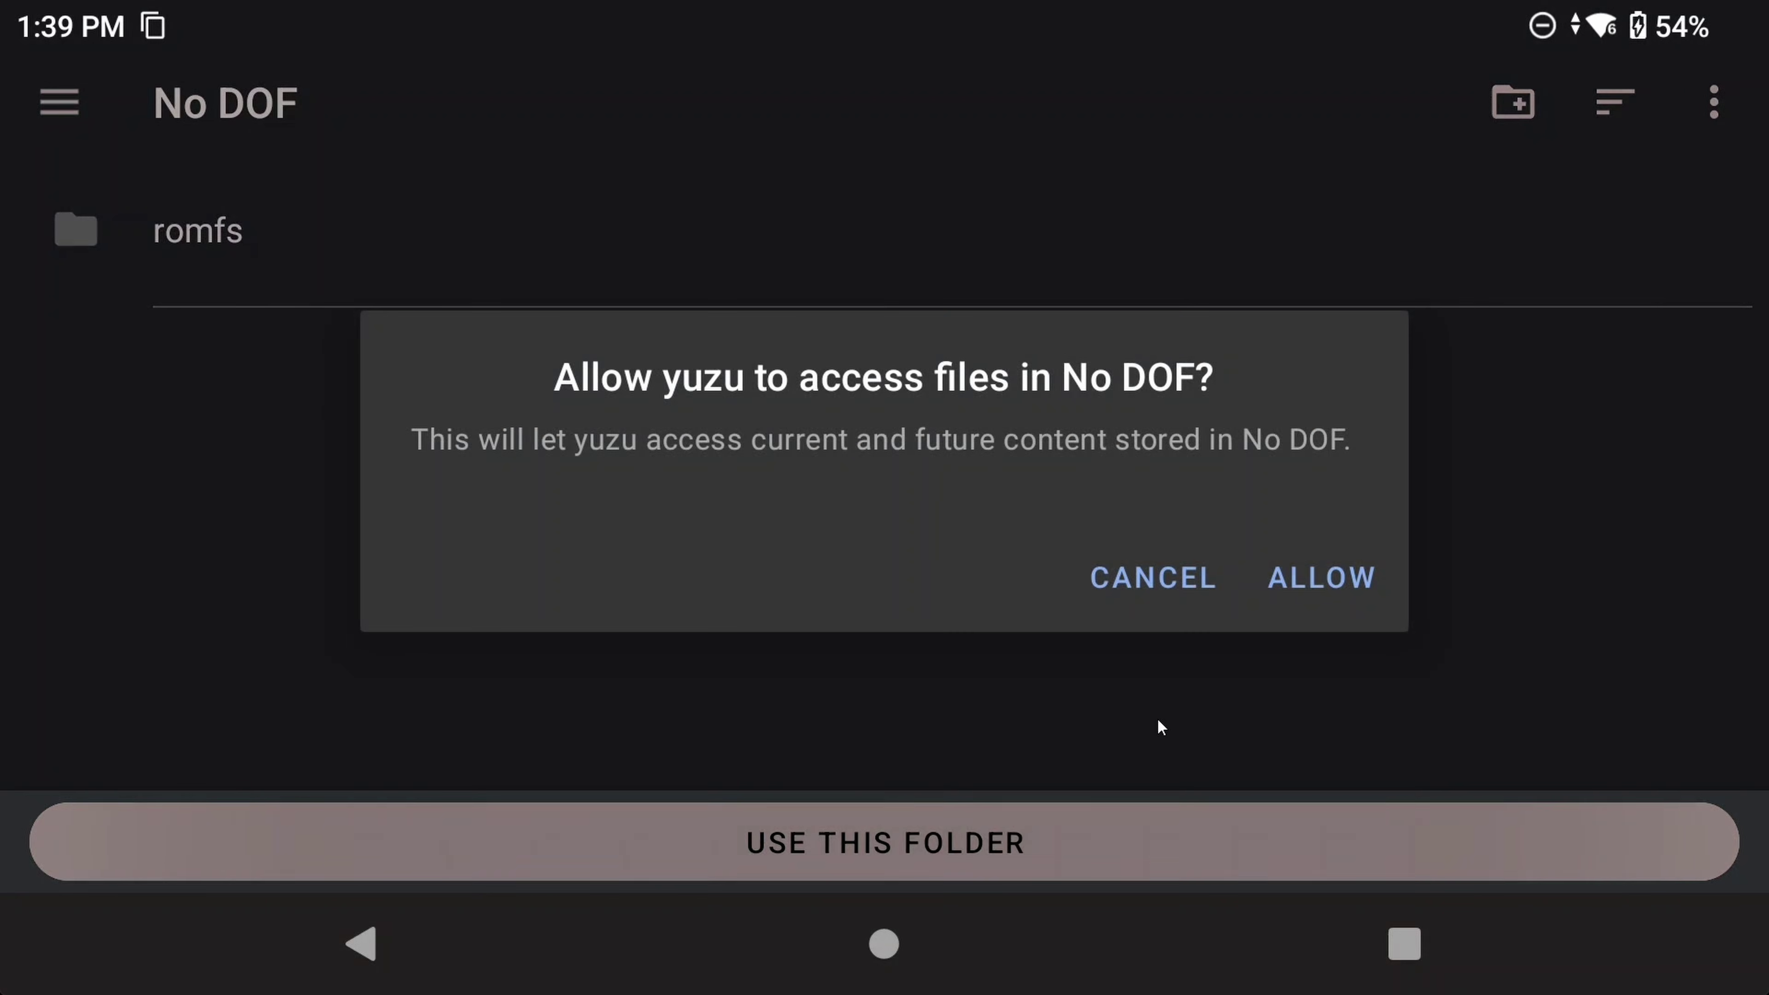
left_click(1342, 581)
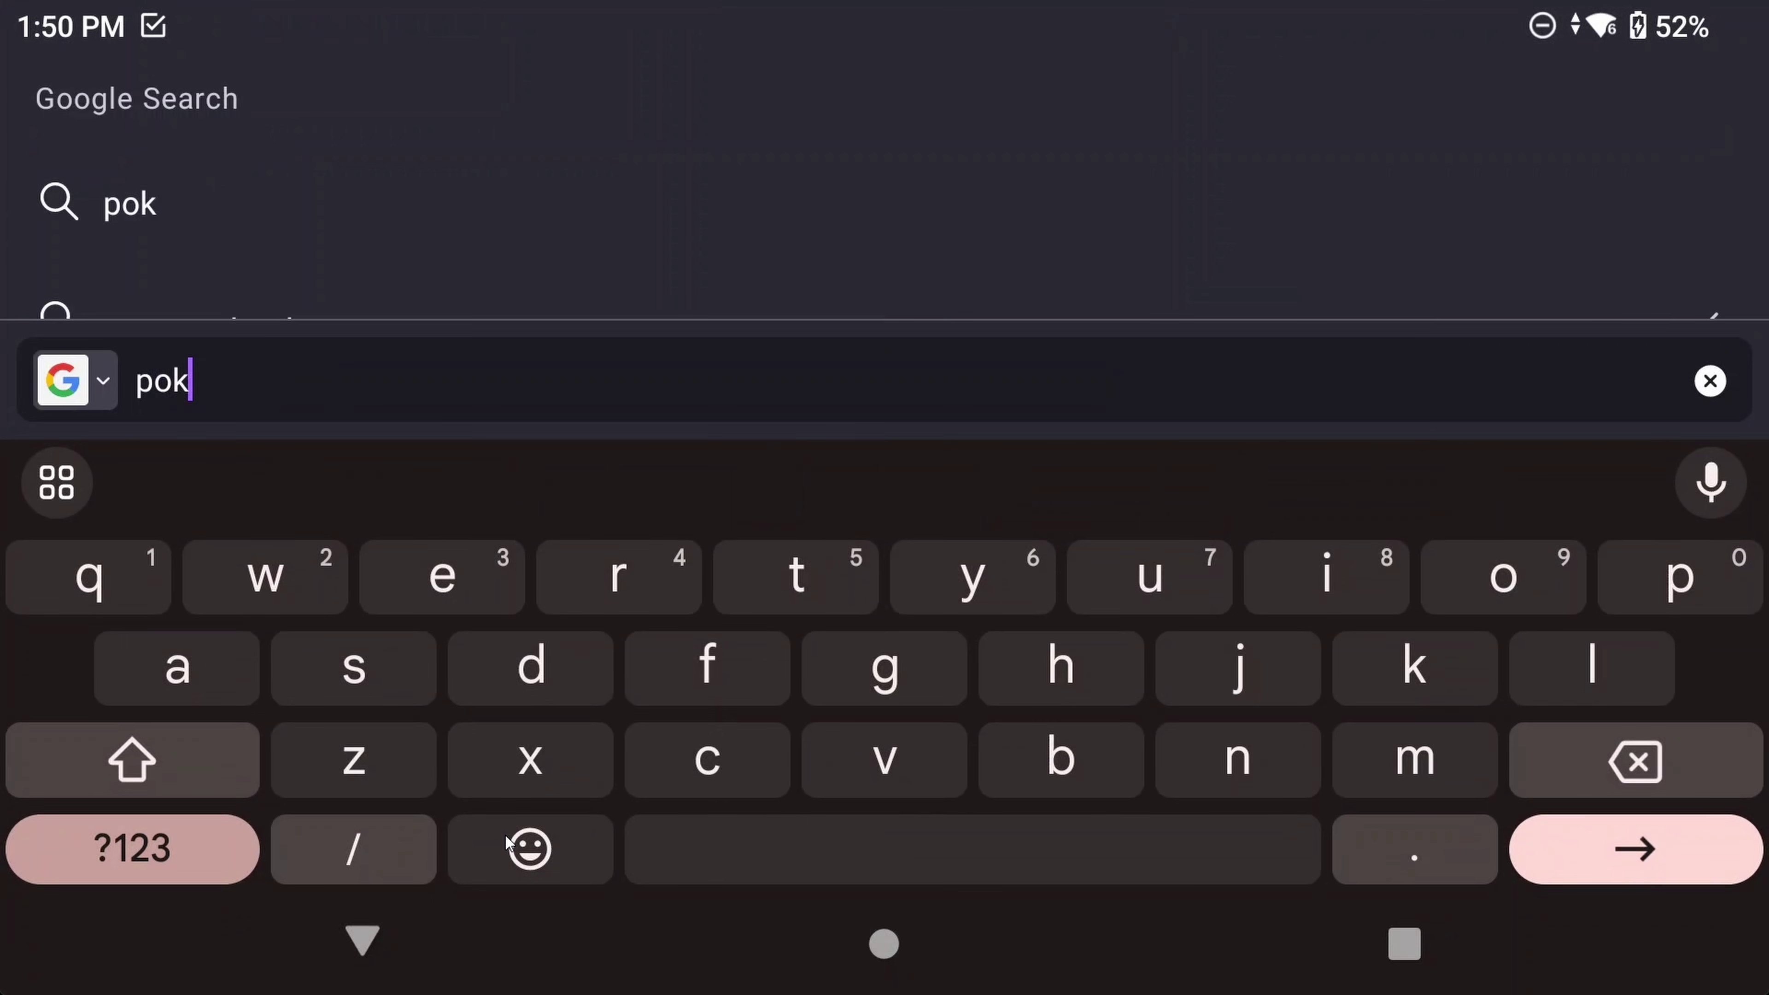
Search for 'pokemon scarlet cheats gbatemp'.
type("emon scarlet c")
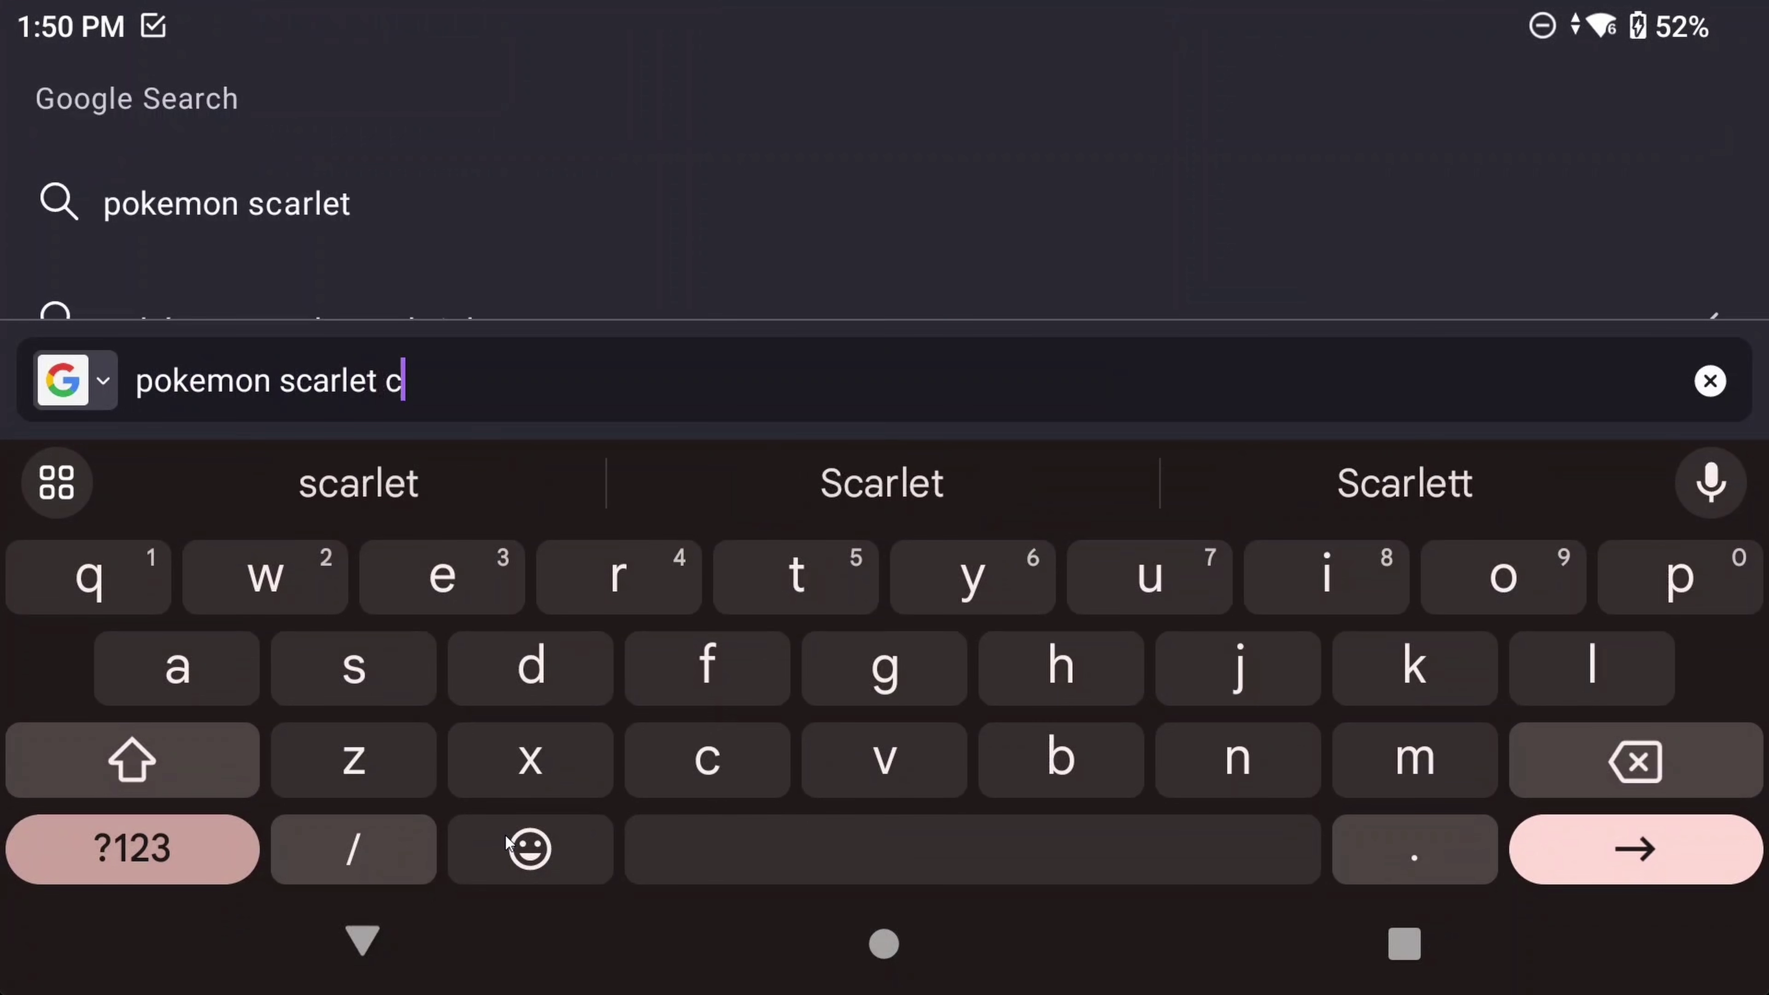
type("heats gbat")
key("BackSpace")
key("BackSpace")
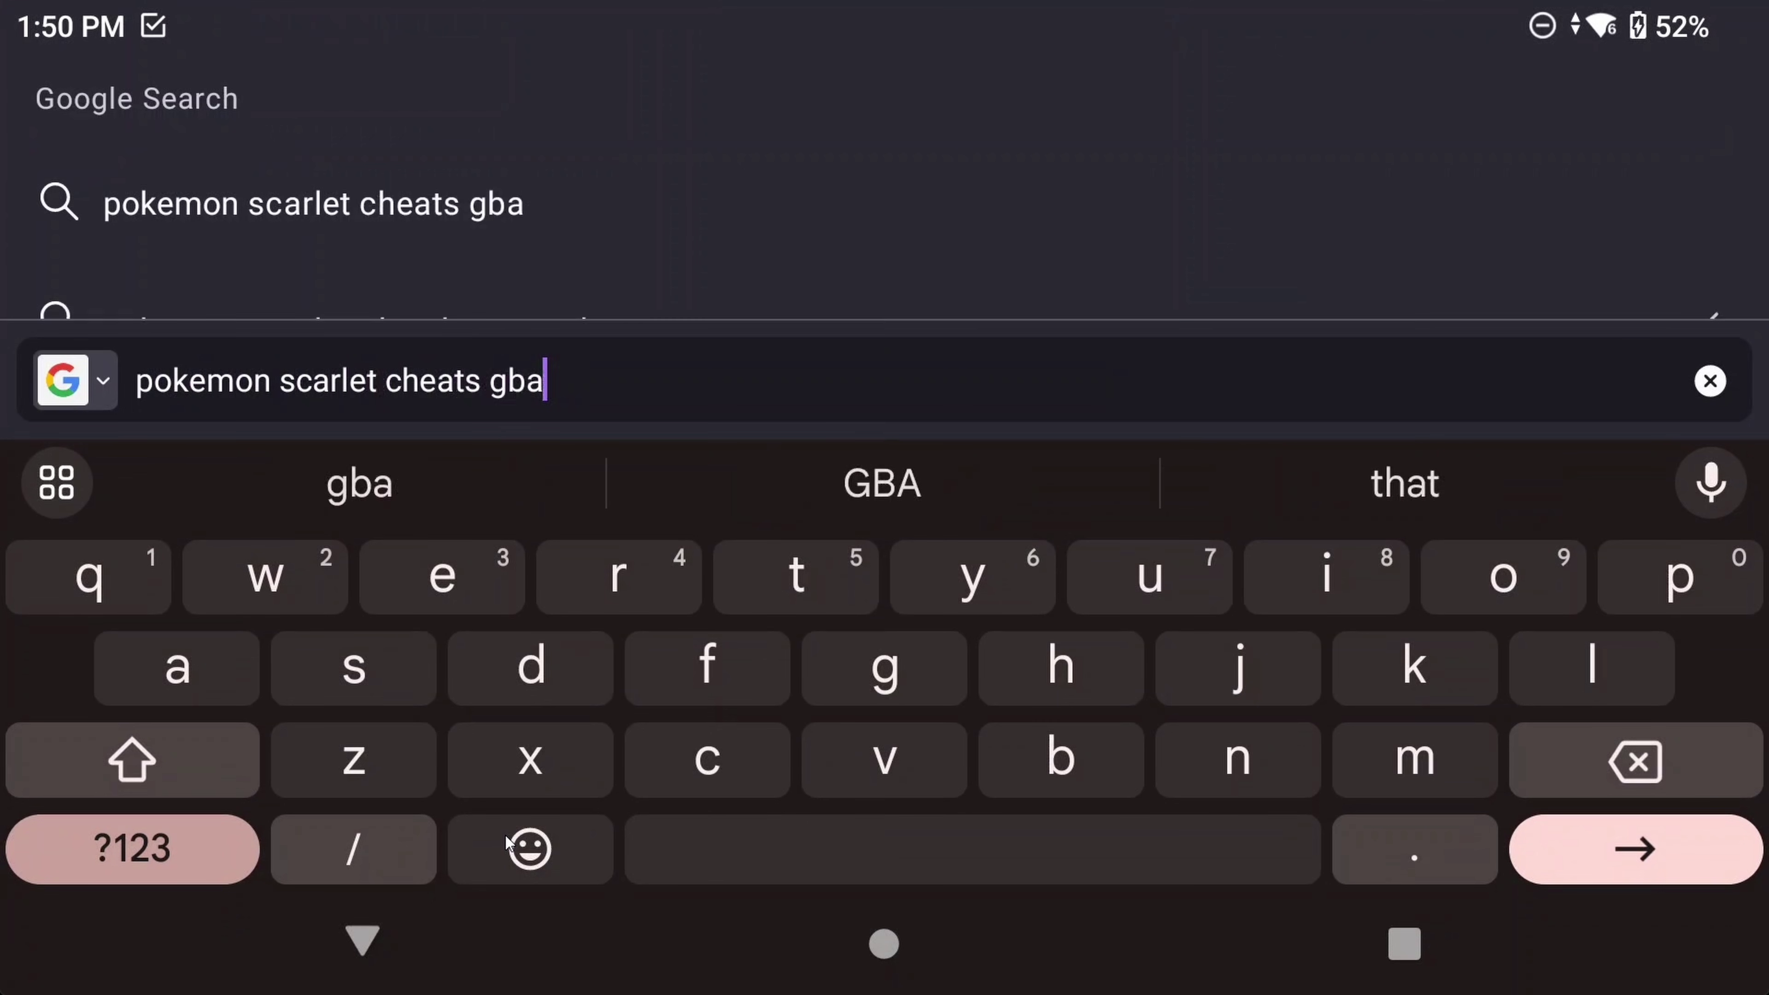
type("temp")
key("Return")
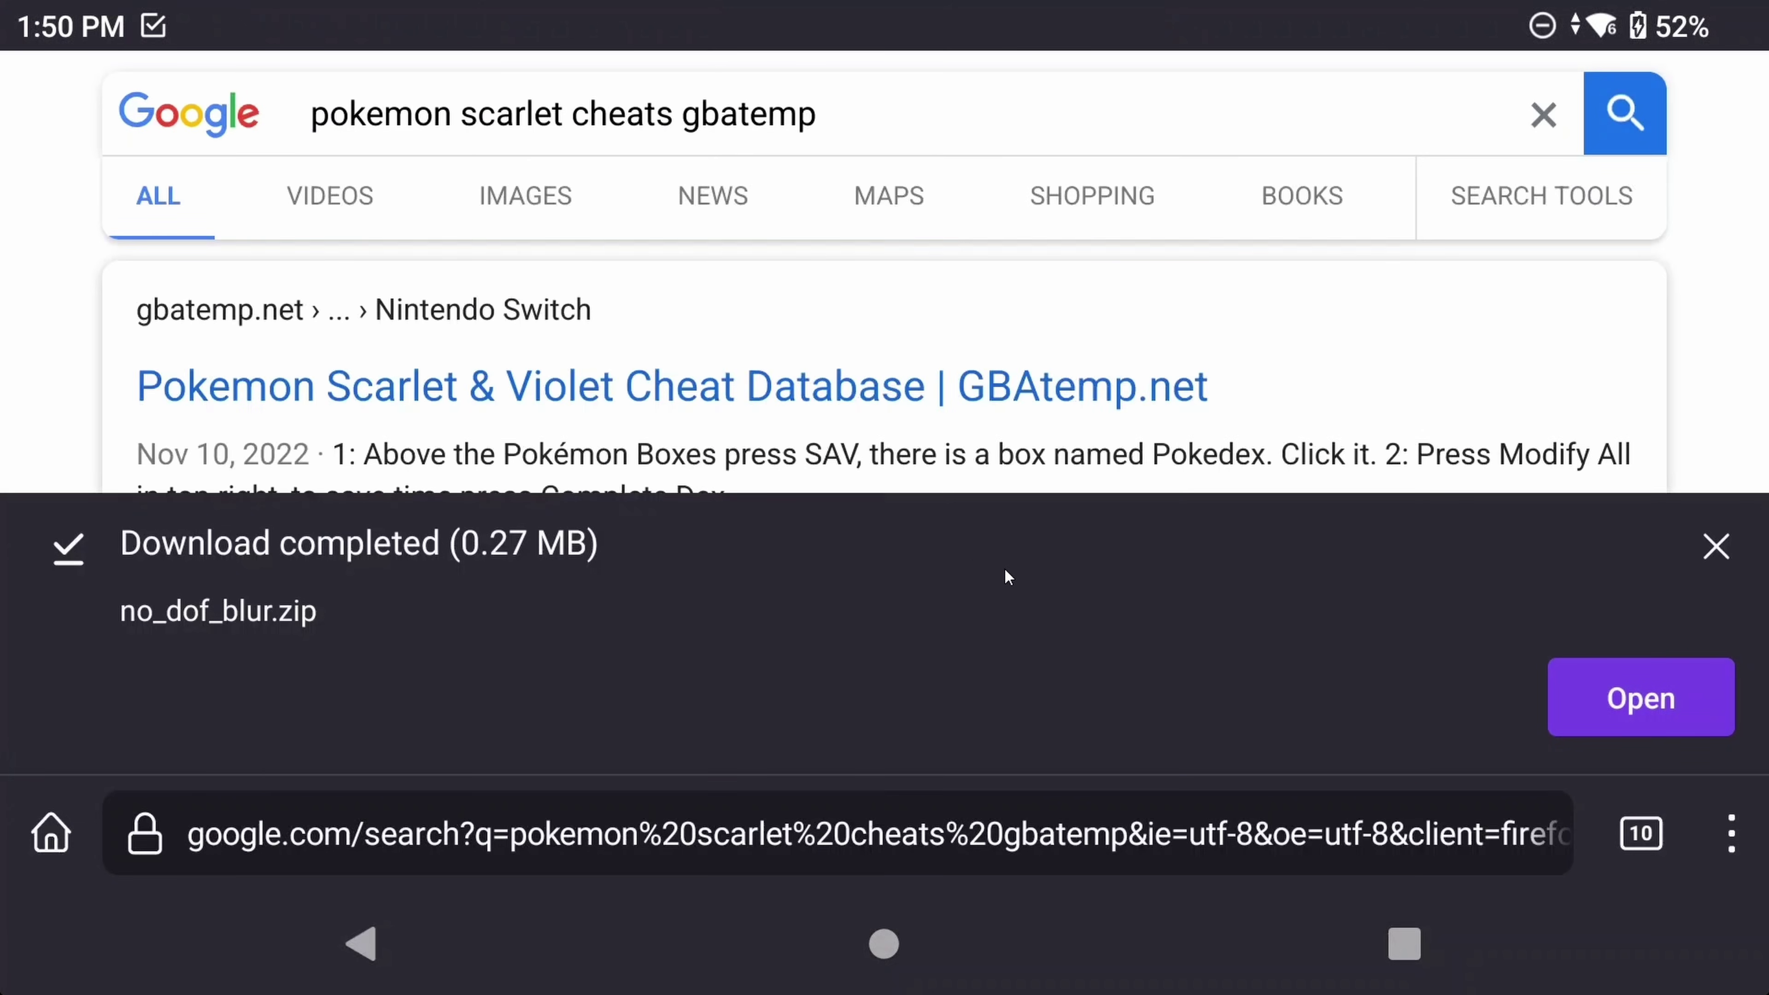
Open and scroll GBAtemp's Pokemon Scarlet & Violet Cheat Database thread.
left_click(1715, 547)
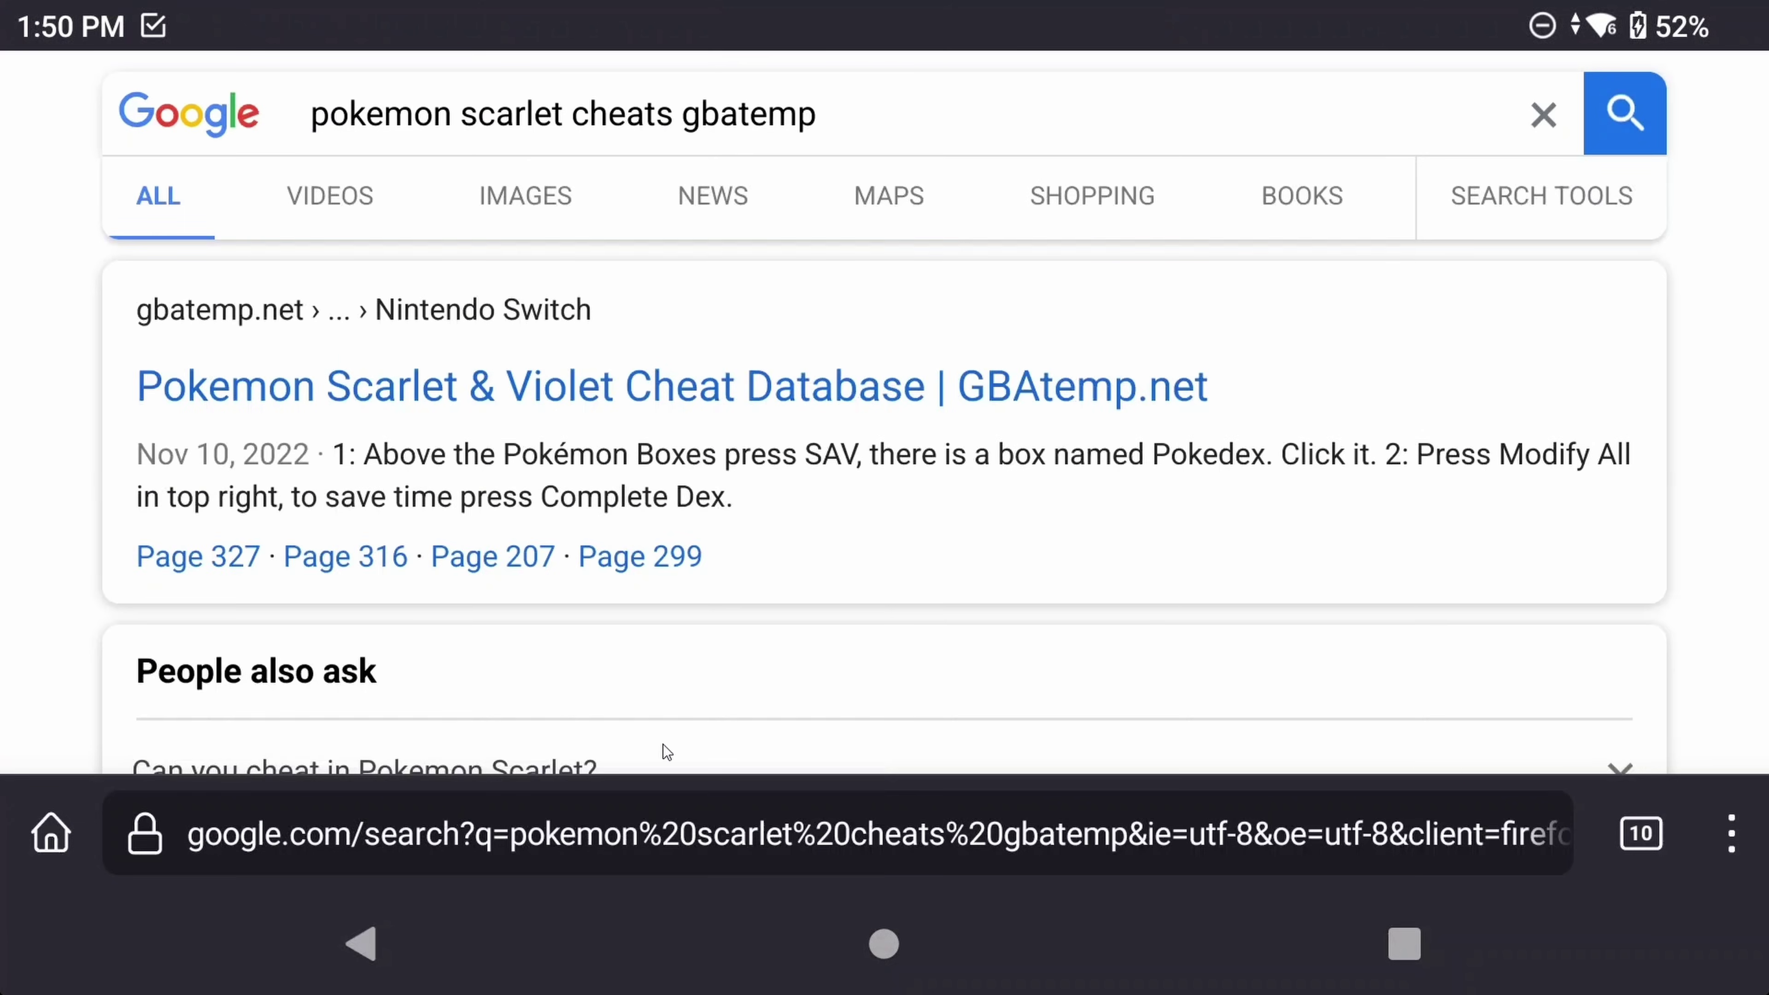
left_click(453, 393)
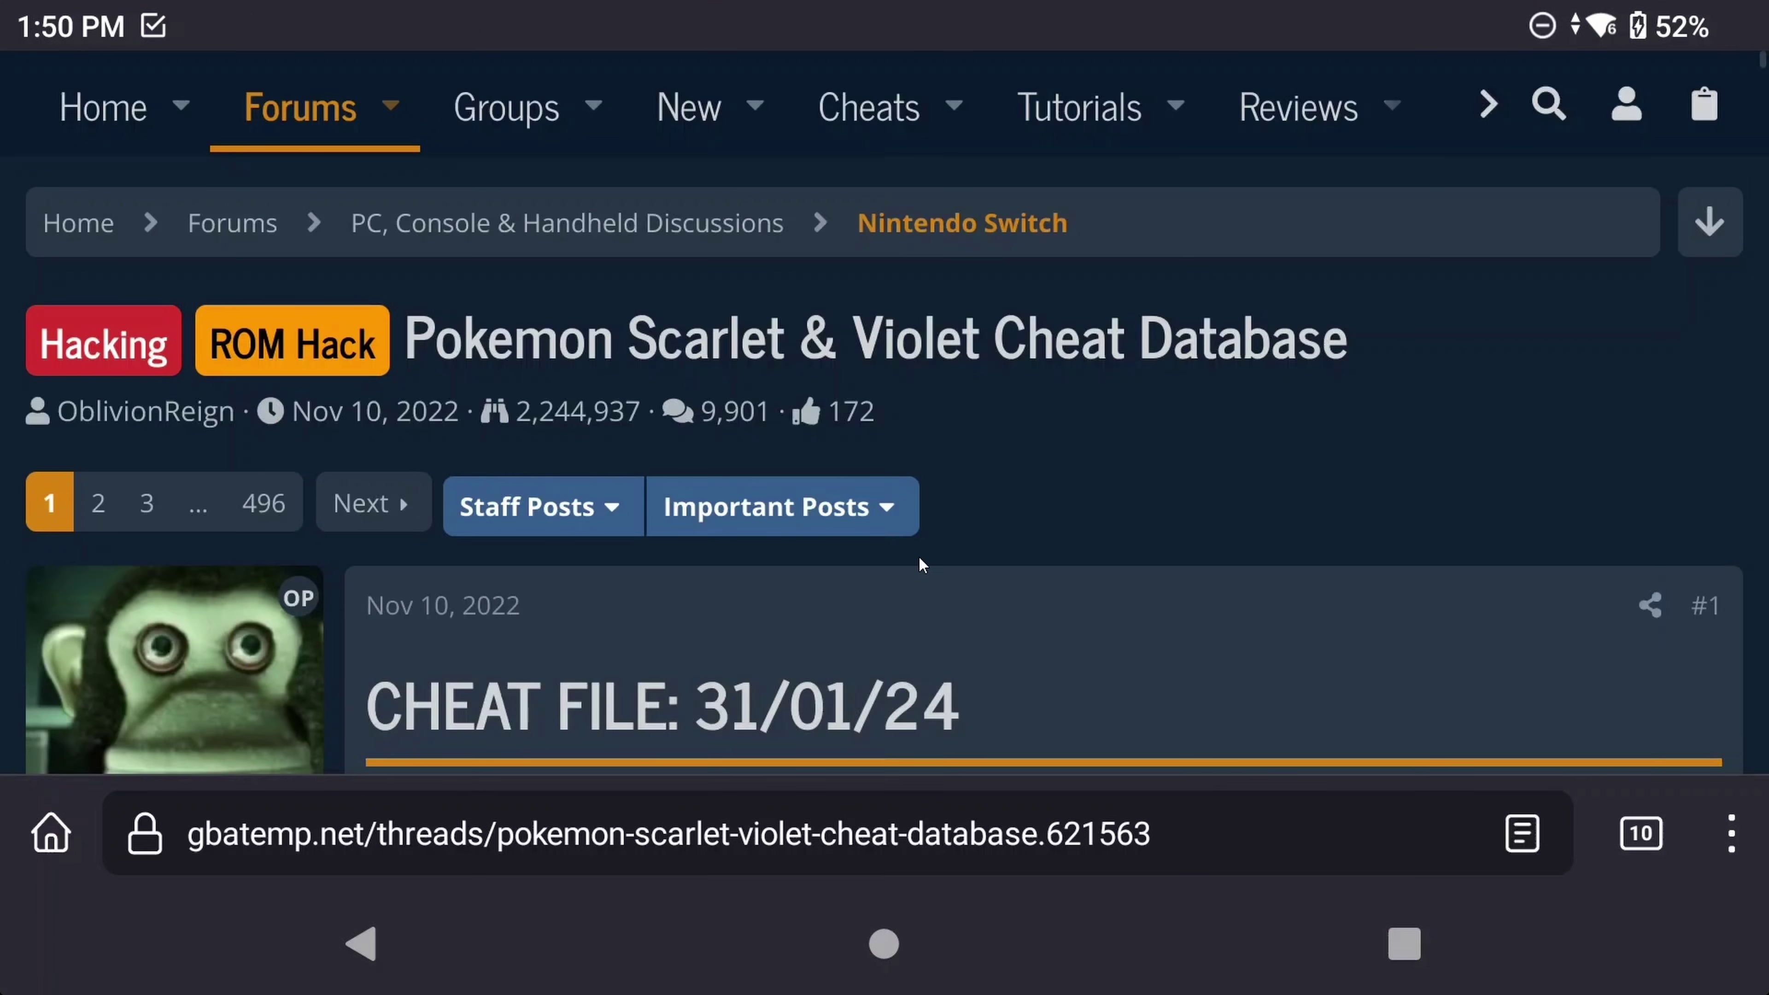
scroll(847, 438, "down", 10)
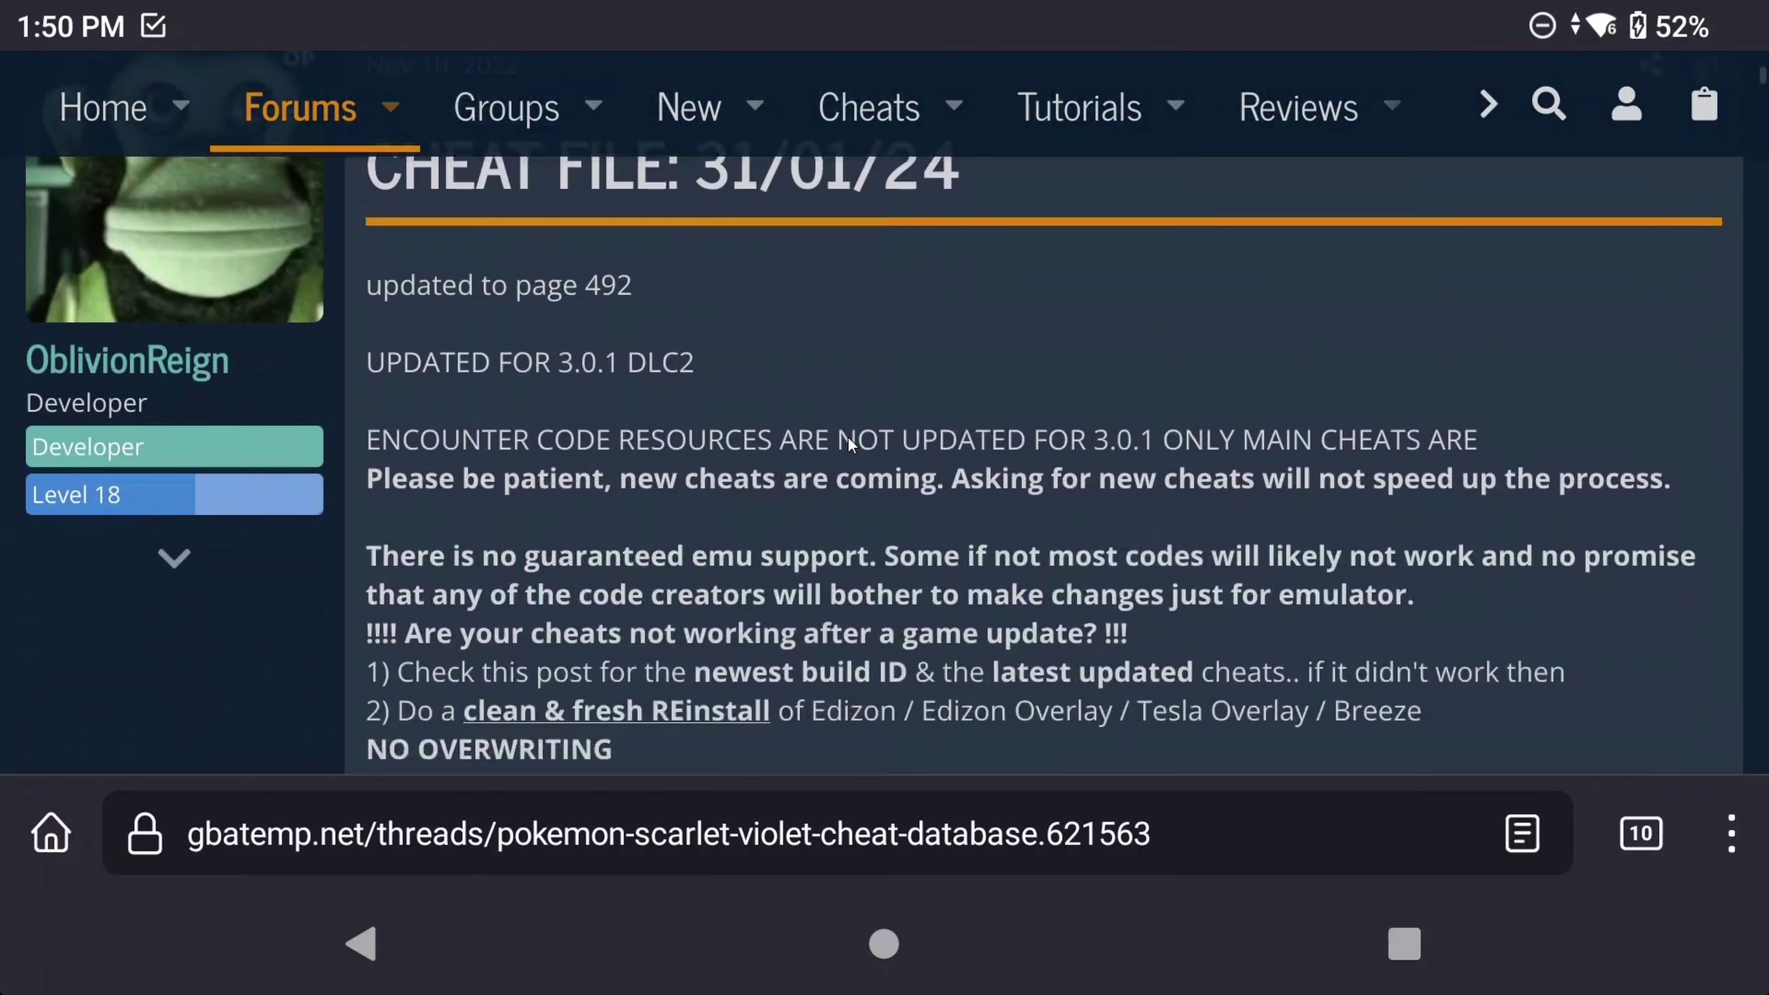
scroll(846, 435, "down", 1)
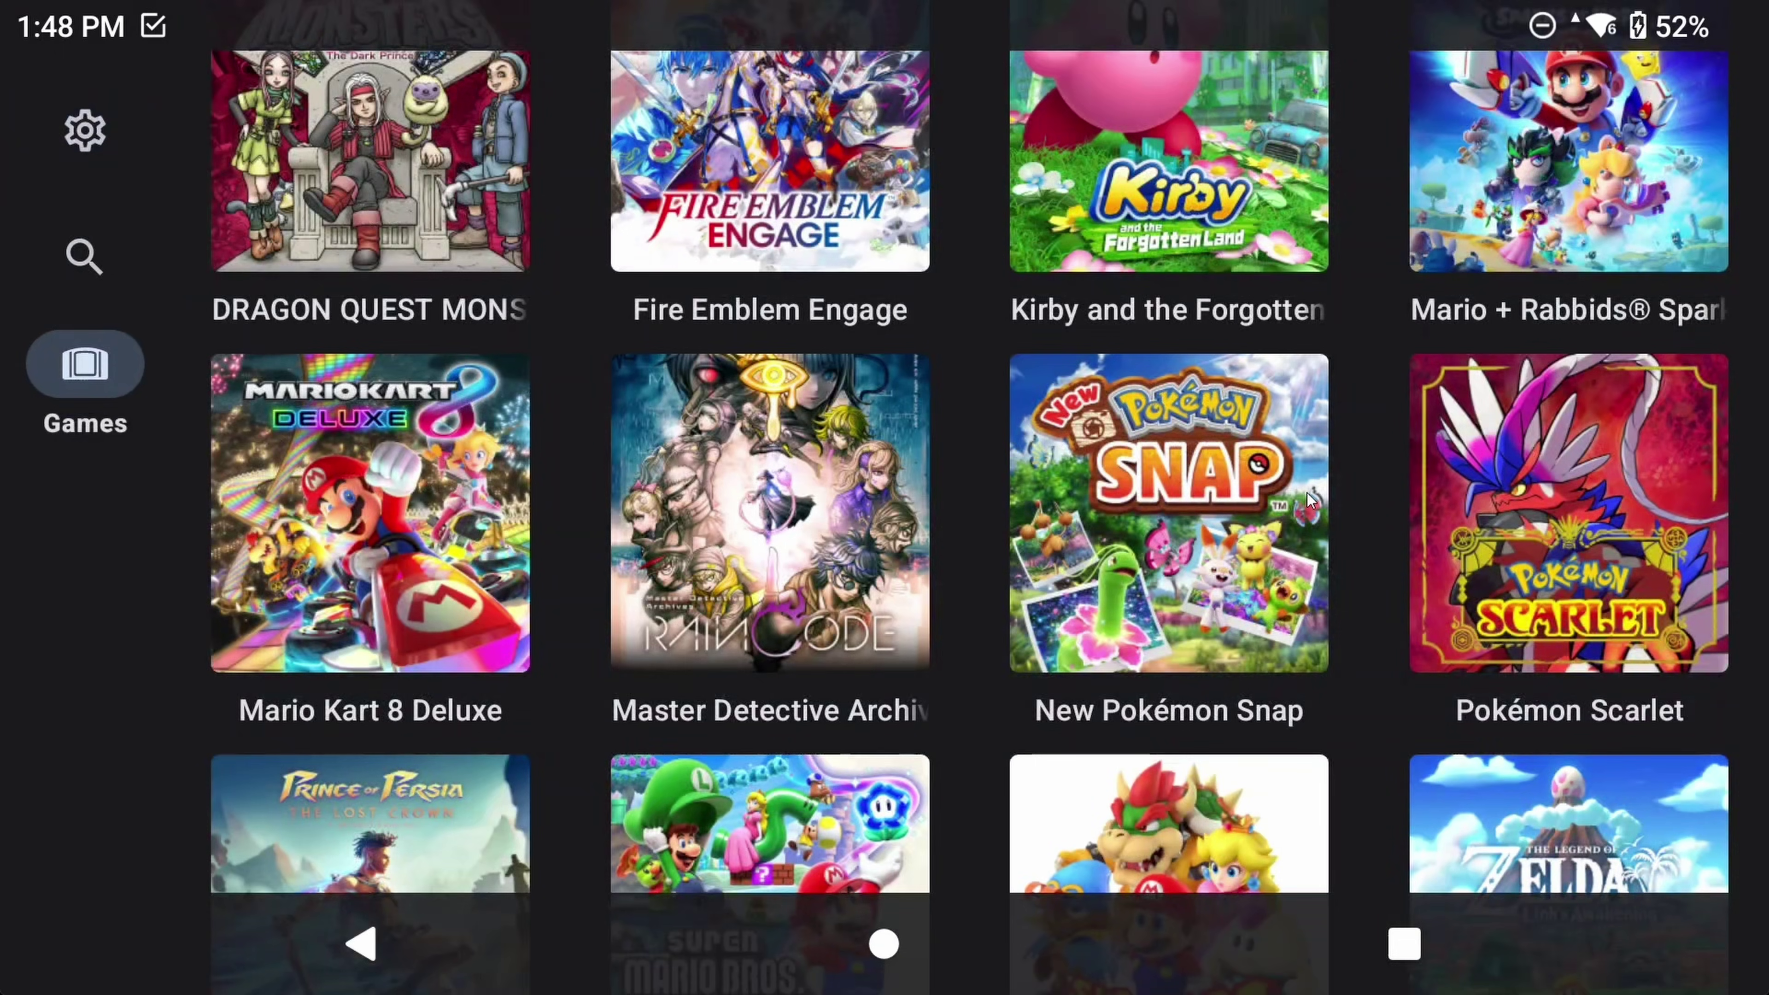
Show Pokémon Scarlet's Info card with program ID 0100A3D008C5C000 and version 3.0.0.
left_click(1537, 512)
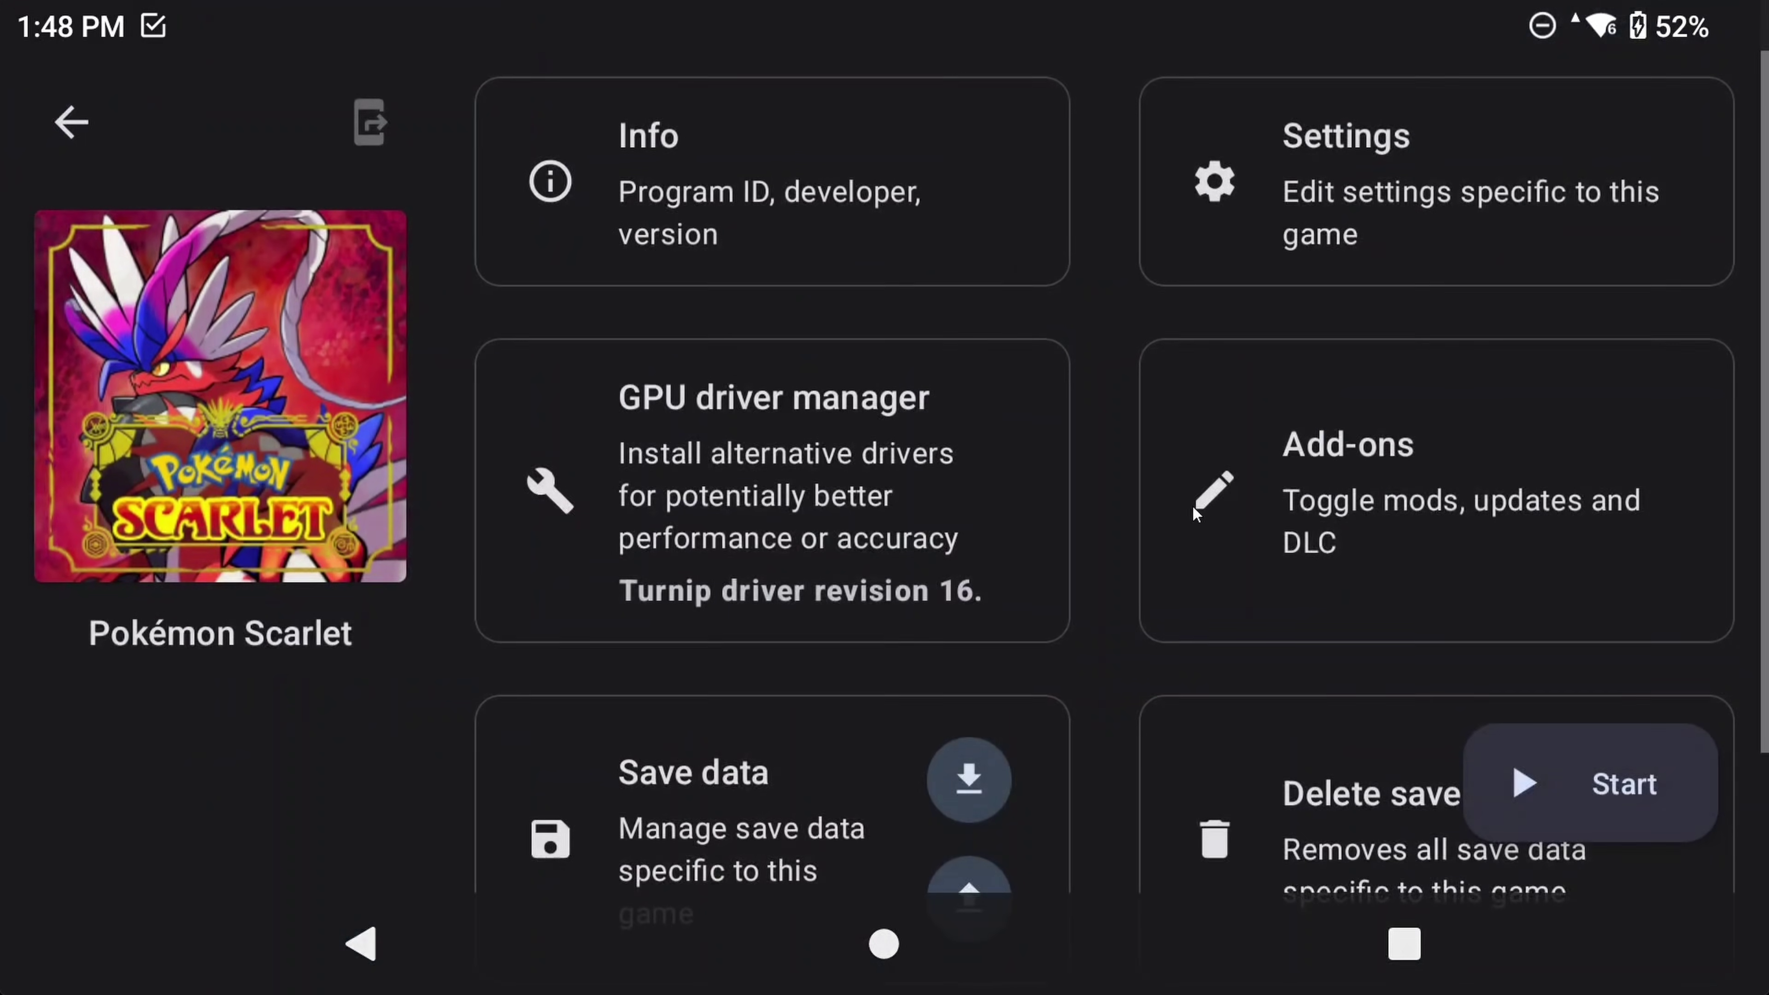
left_click(636, 196)
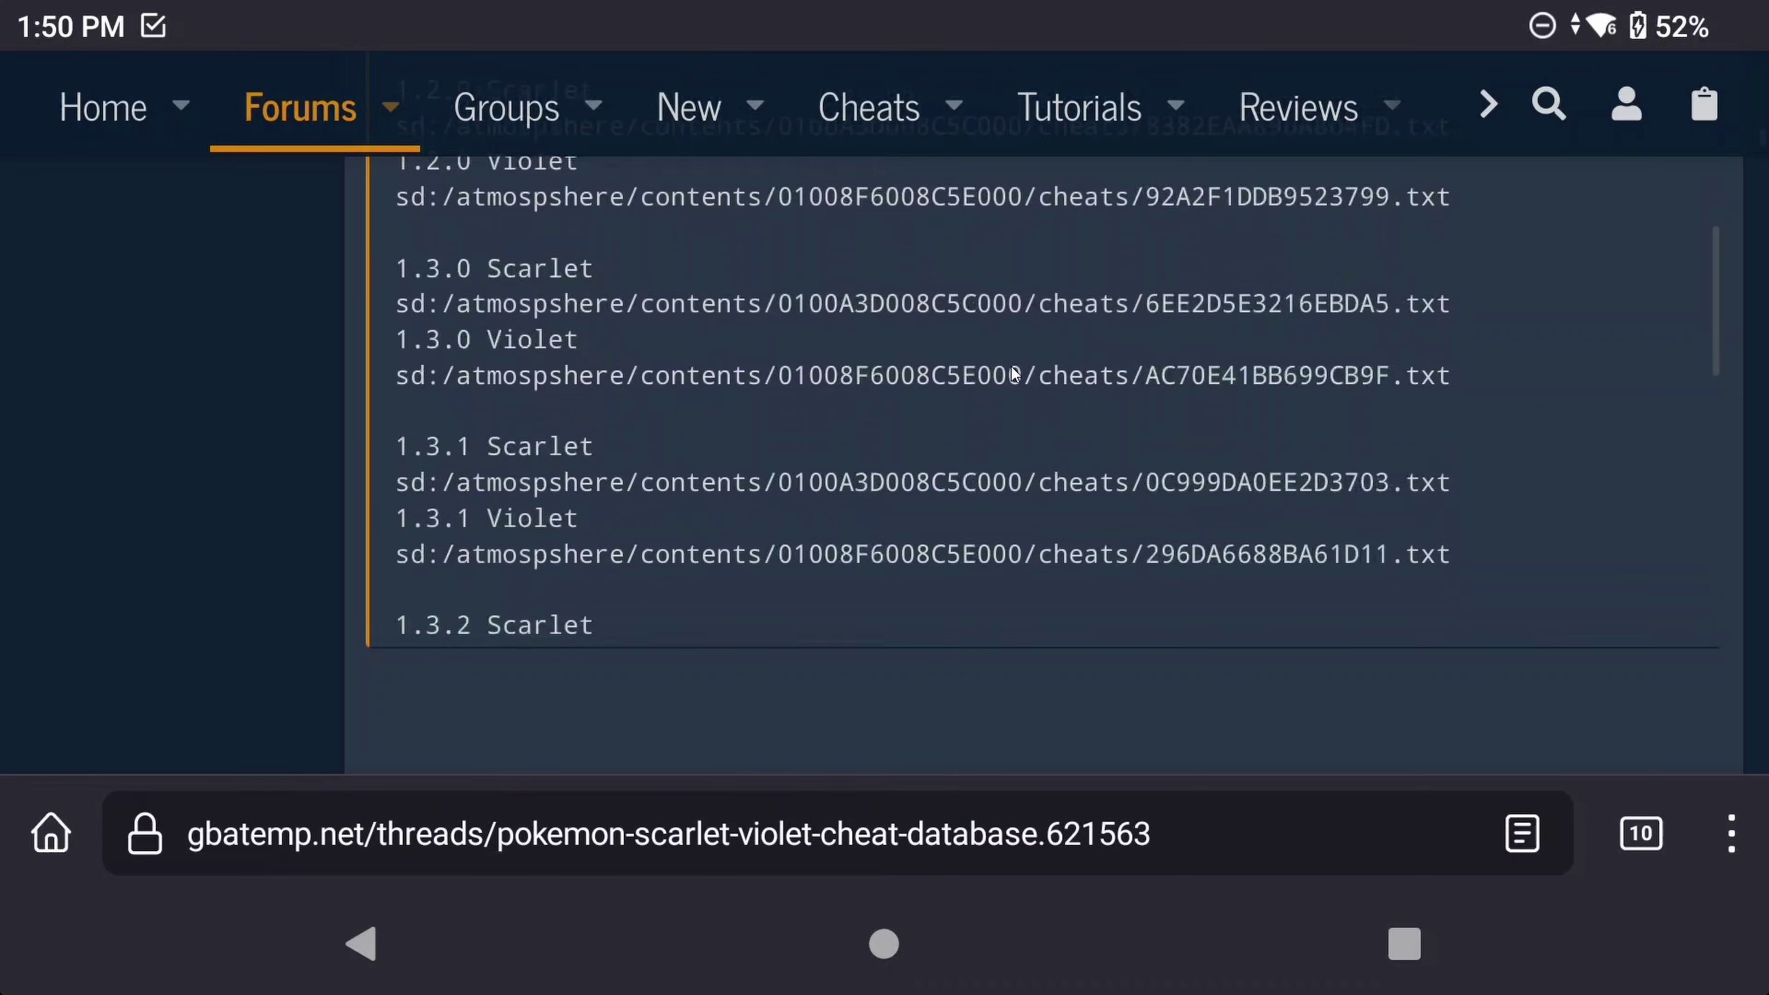
Scroll the GBAtemp thread from the DLC 2 cheat path list to the ScVi.zip attachment.
scroll(1015, 375, "down", 5)
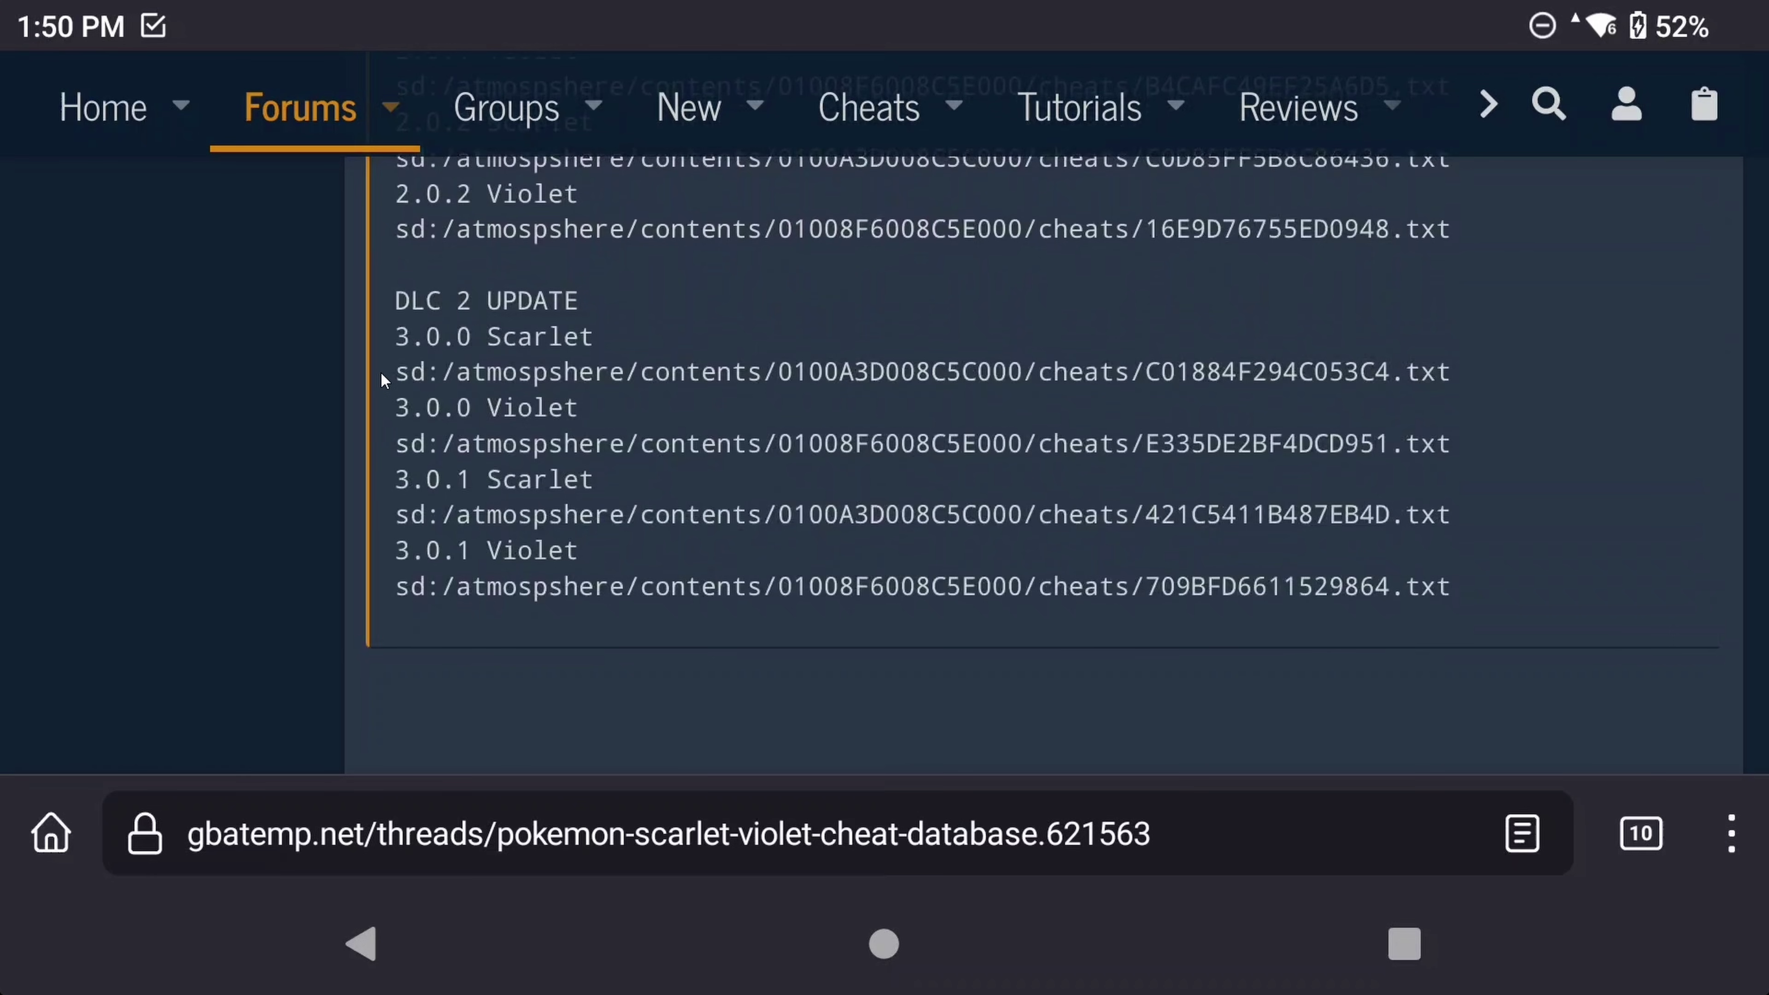
scroll(398, 379, "up", 1)
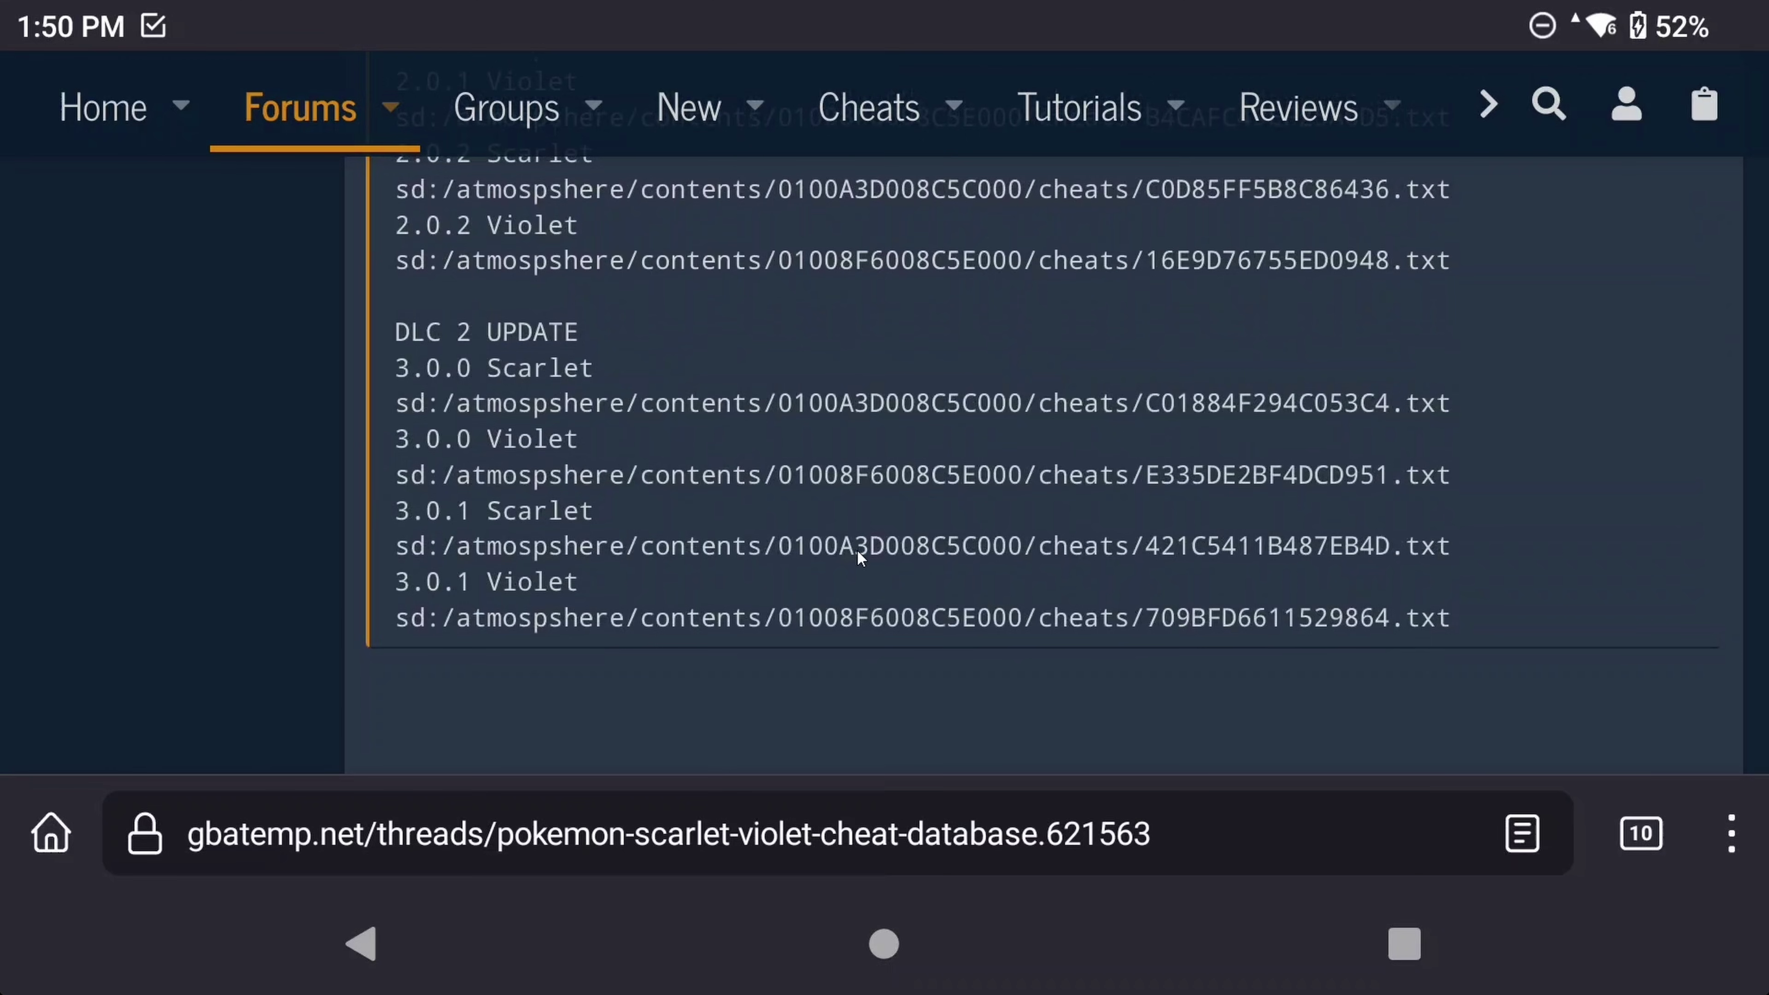
scroll(288, 509, "down", 15)
scroll(288, 510, "down", 3)
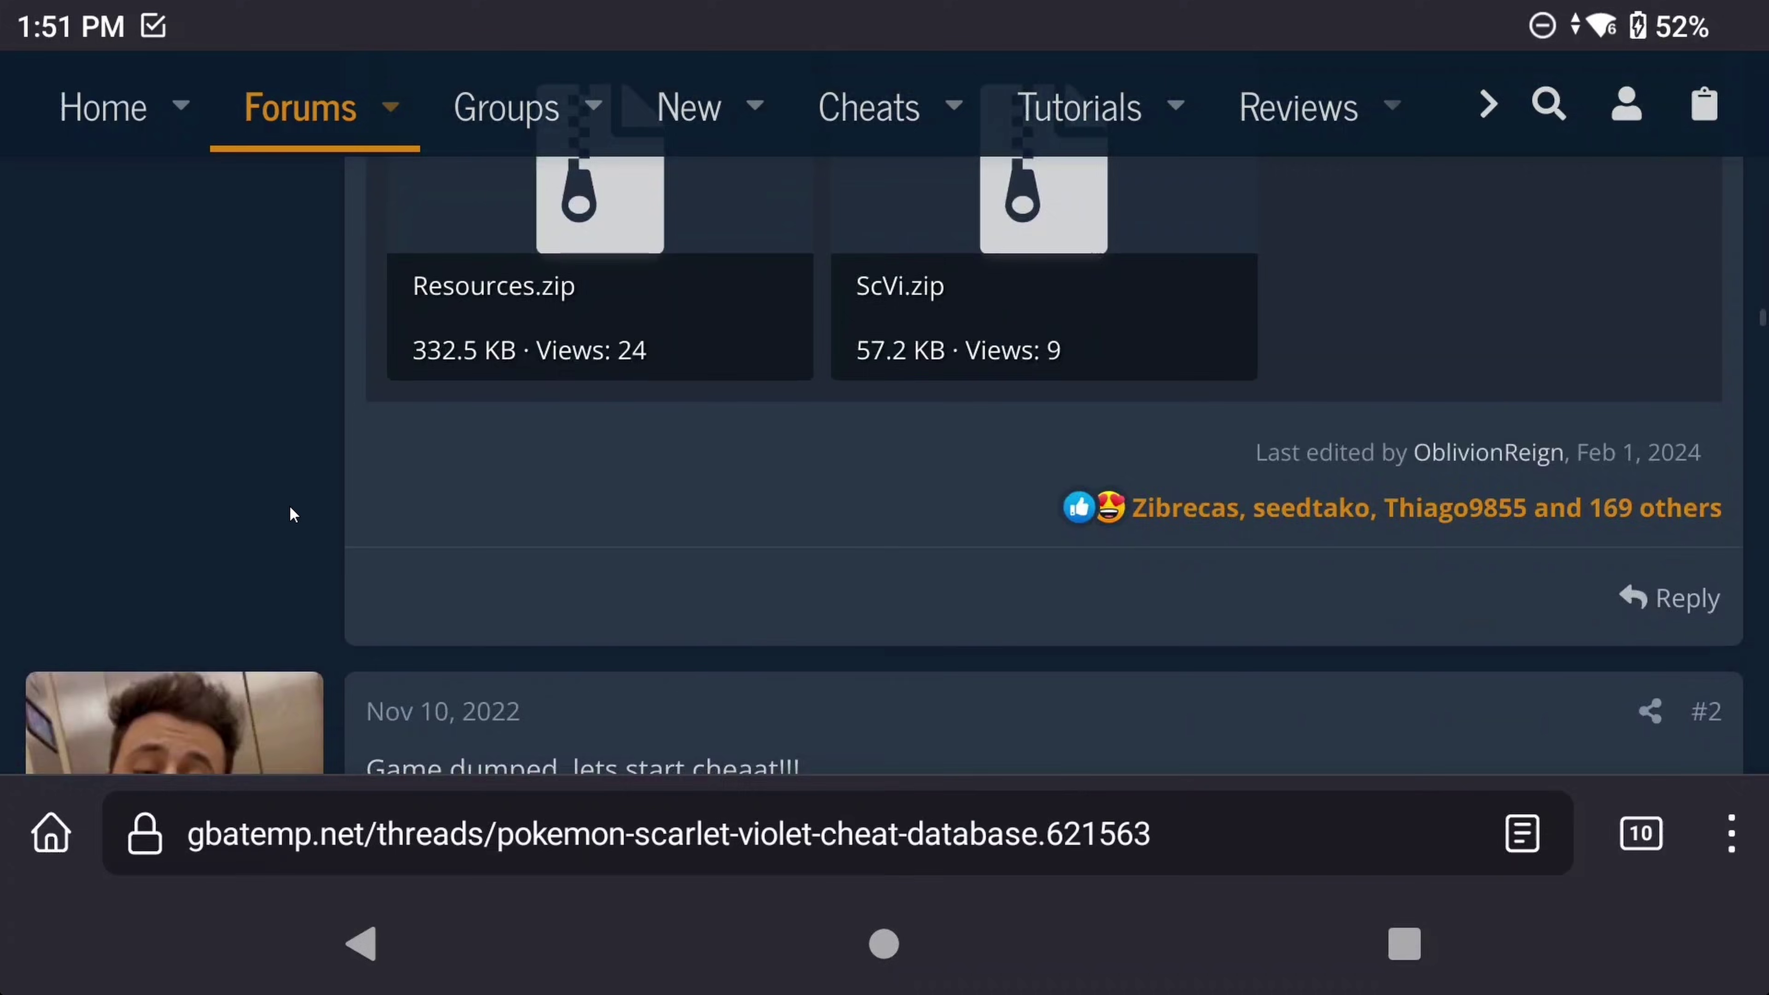
scroll(288, 510, "up", 4)
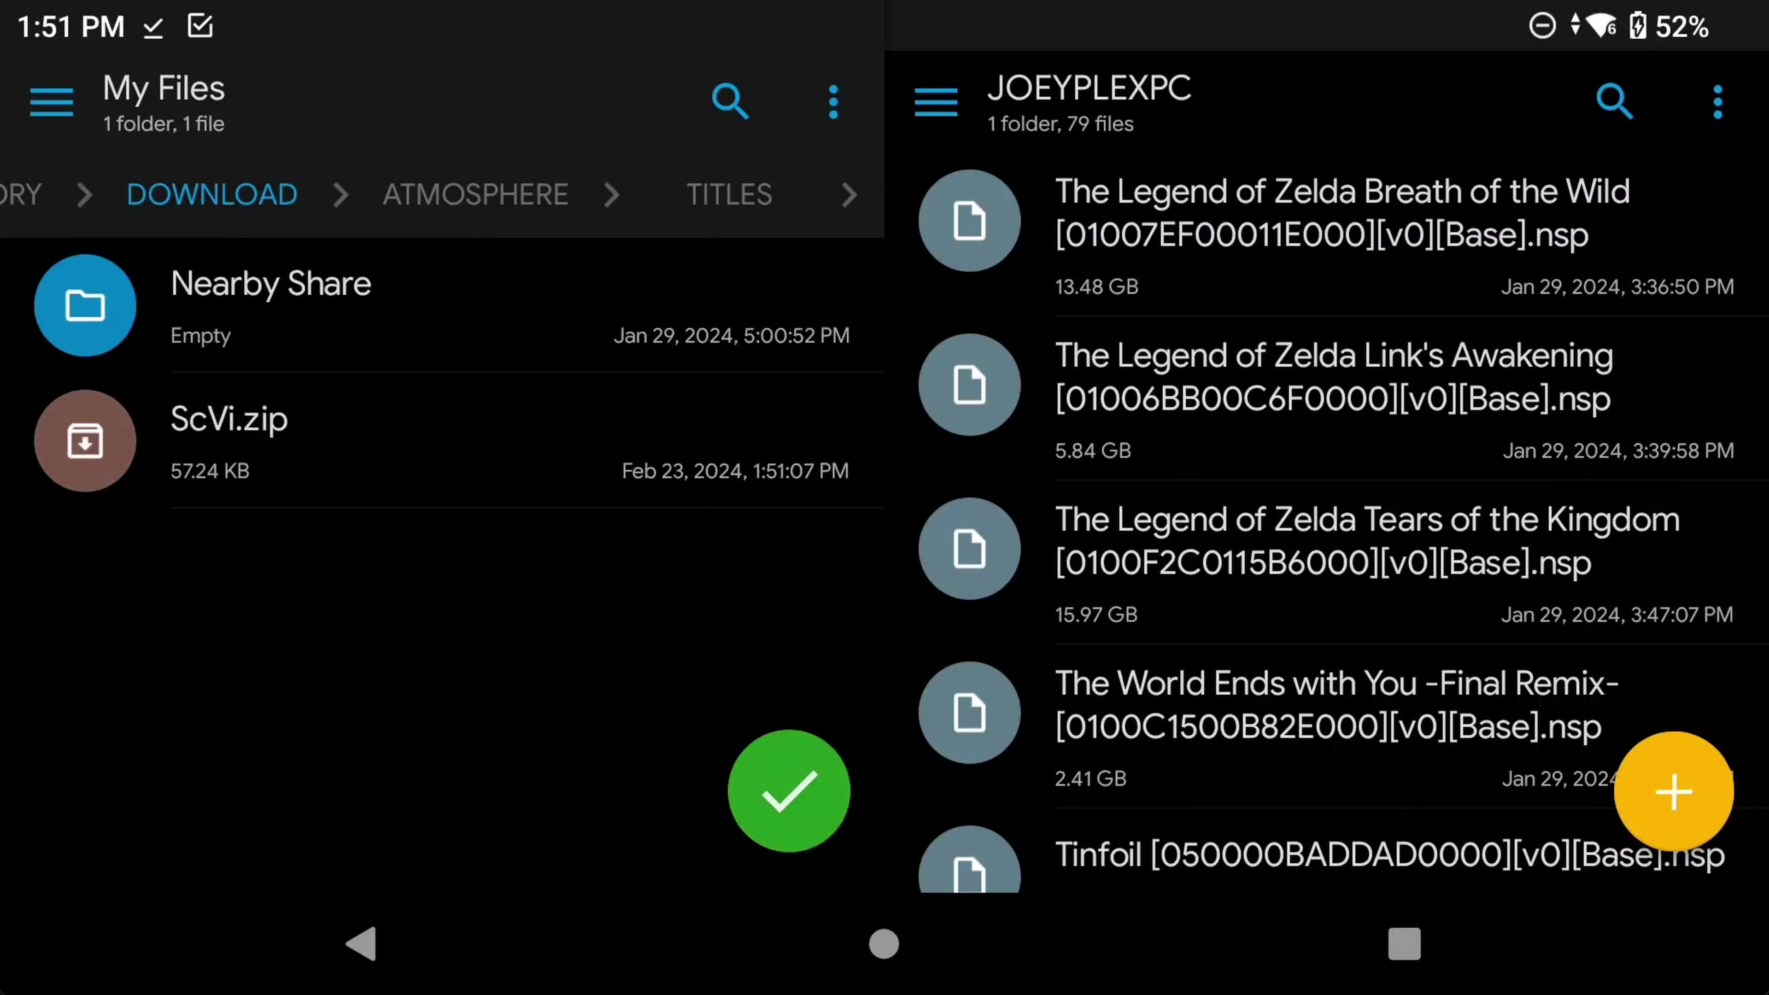
Extract ScVi.zip and browse into ScVi/Scarlet/atmosphere/contents/0100A3D008C5C000/cheats.
left_click(220, 450)
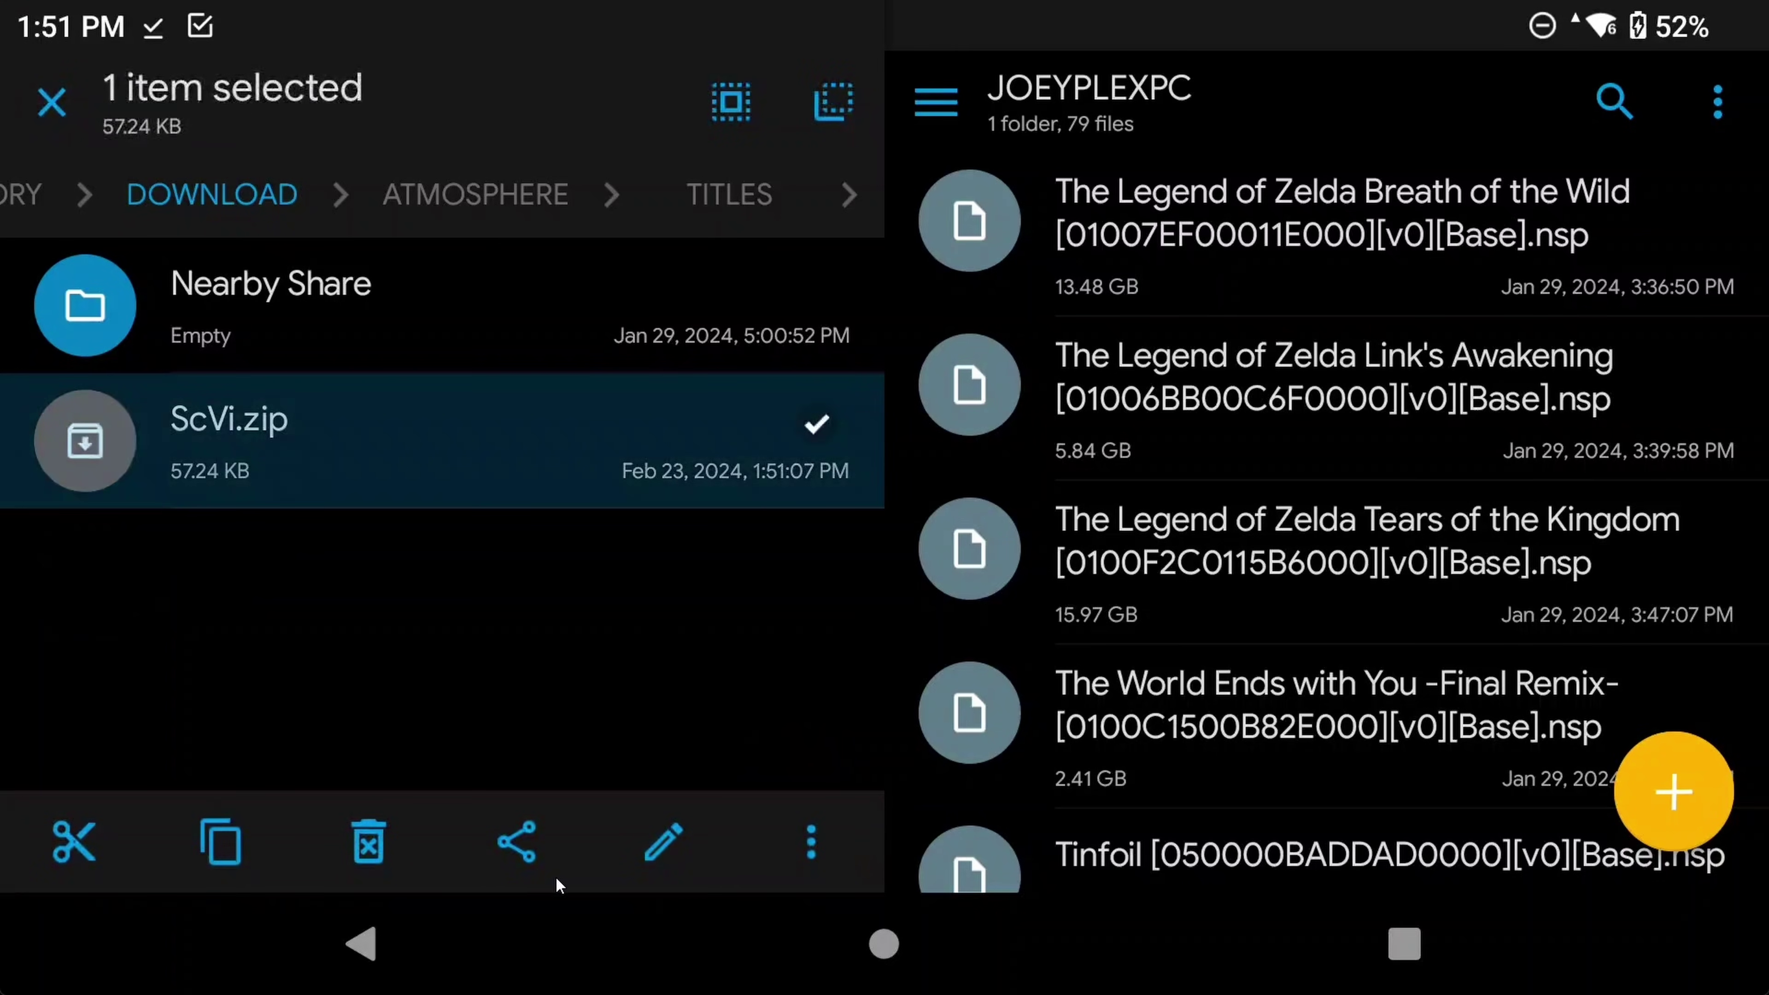
left_click(808, 841)
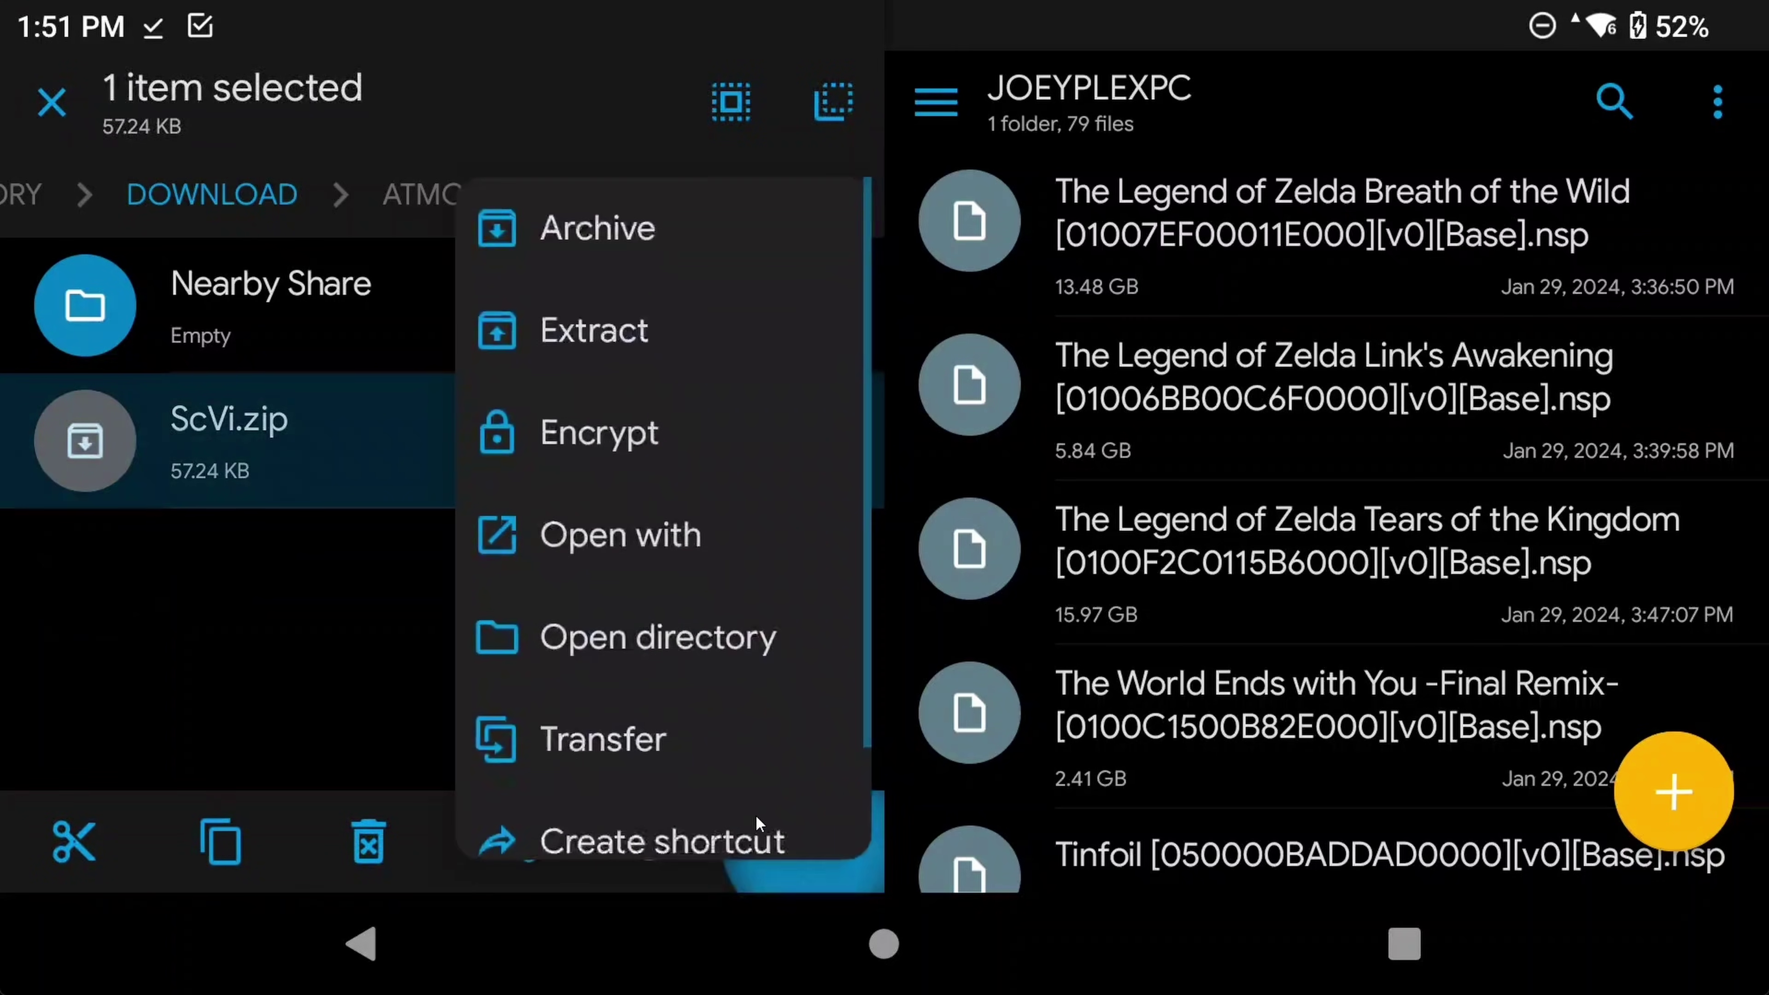
left_click(585, 342)
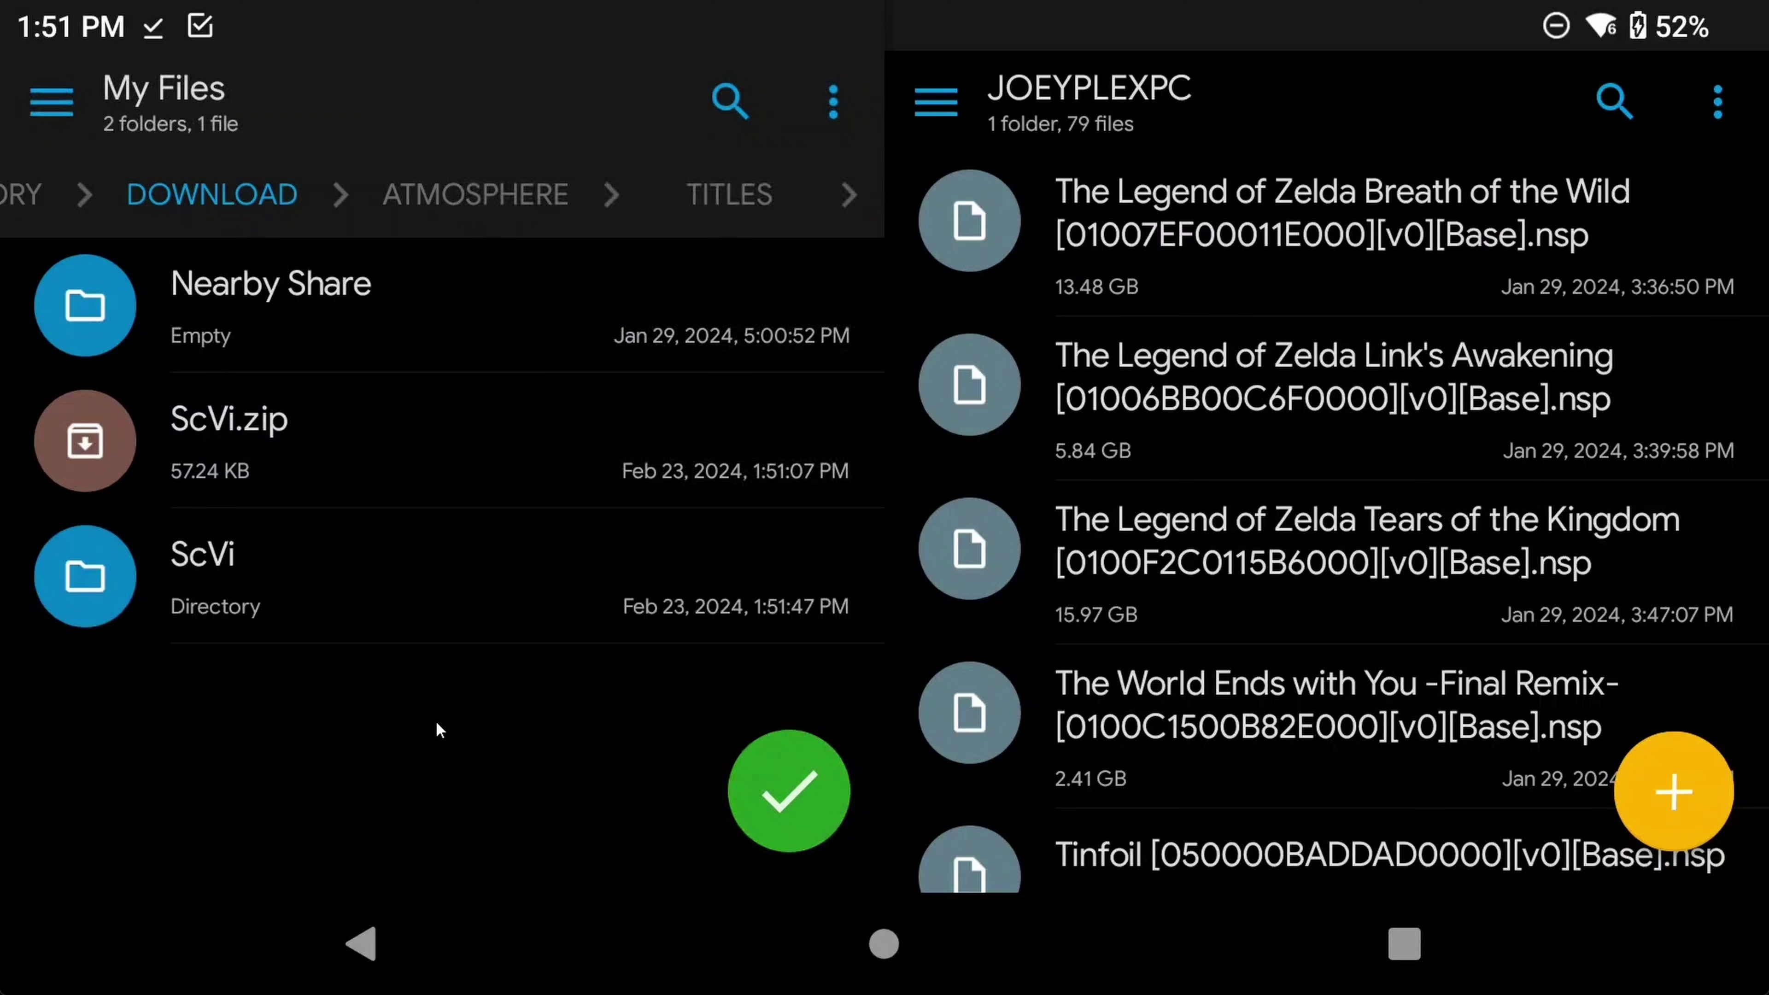
left_click(251, 590)
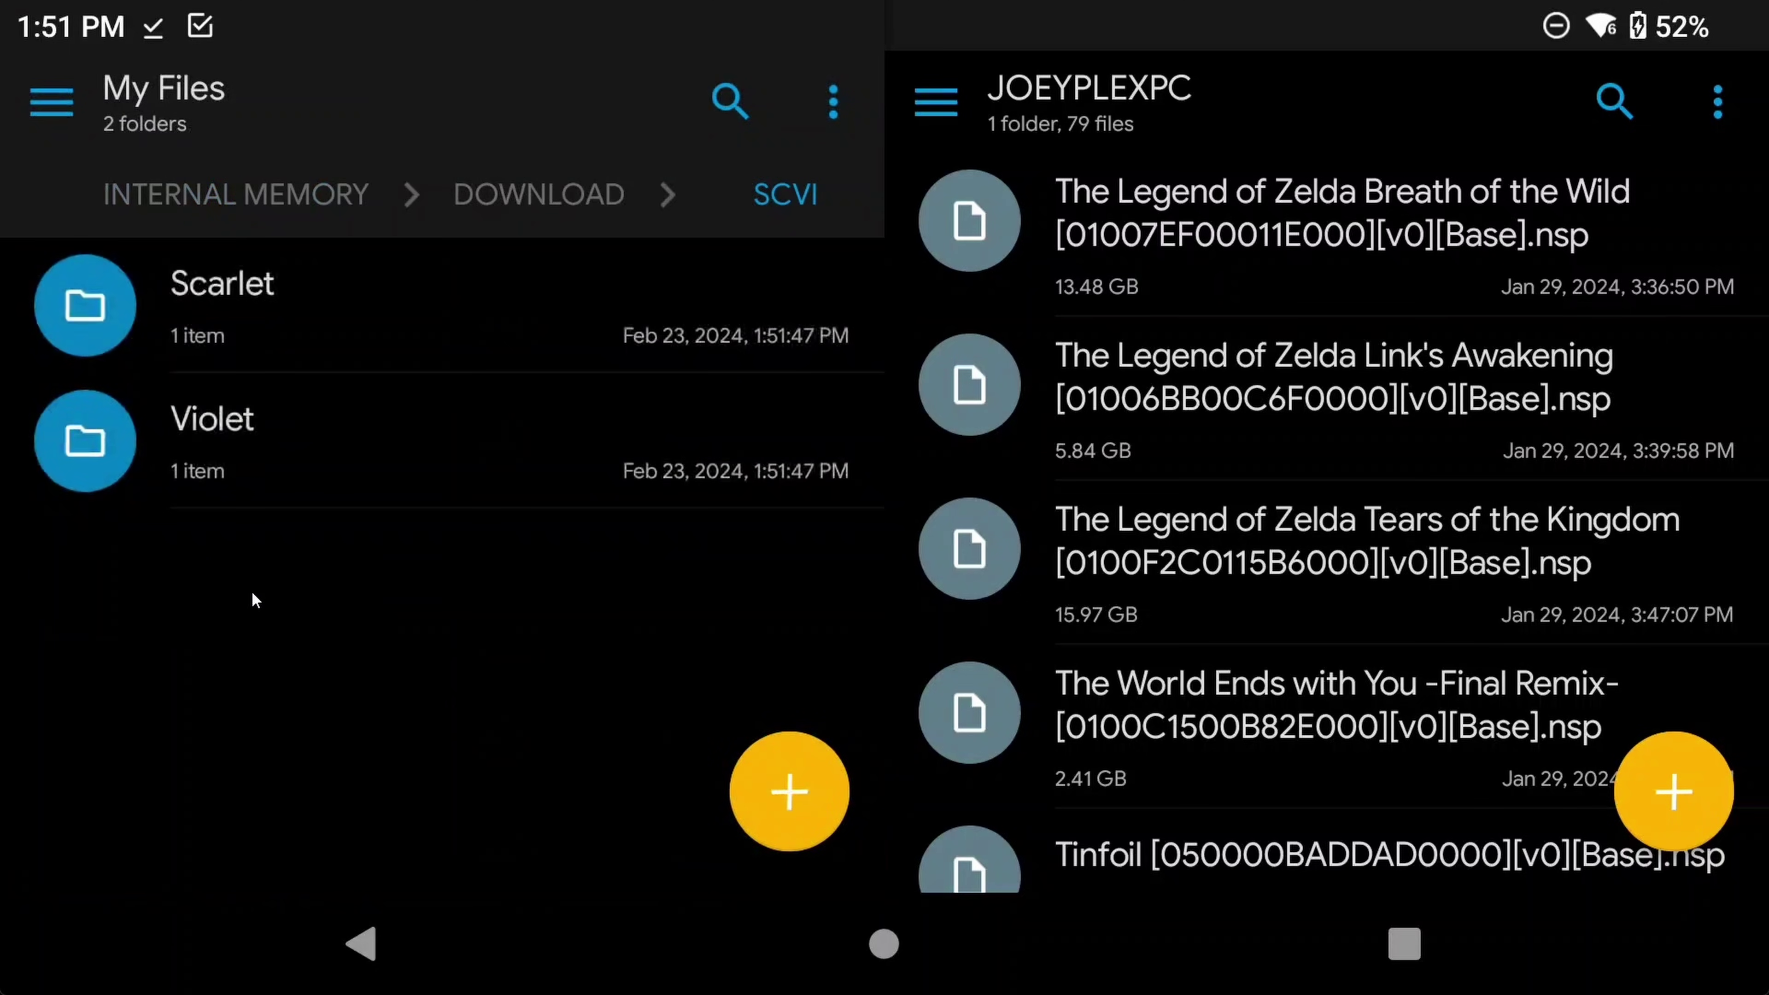
left_click(265, 333)
left_click(261, 313)
left_click(266, 322)
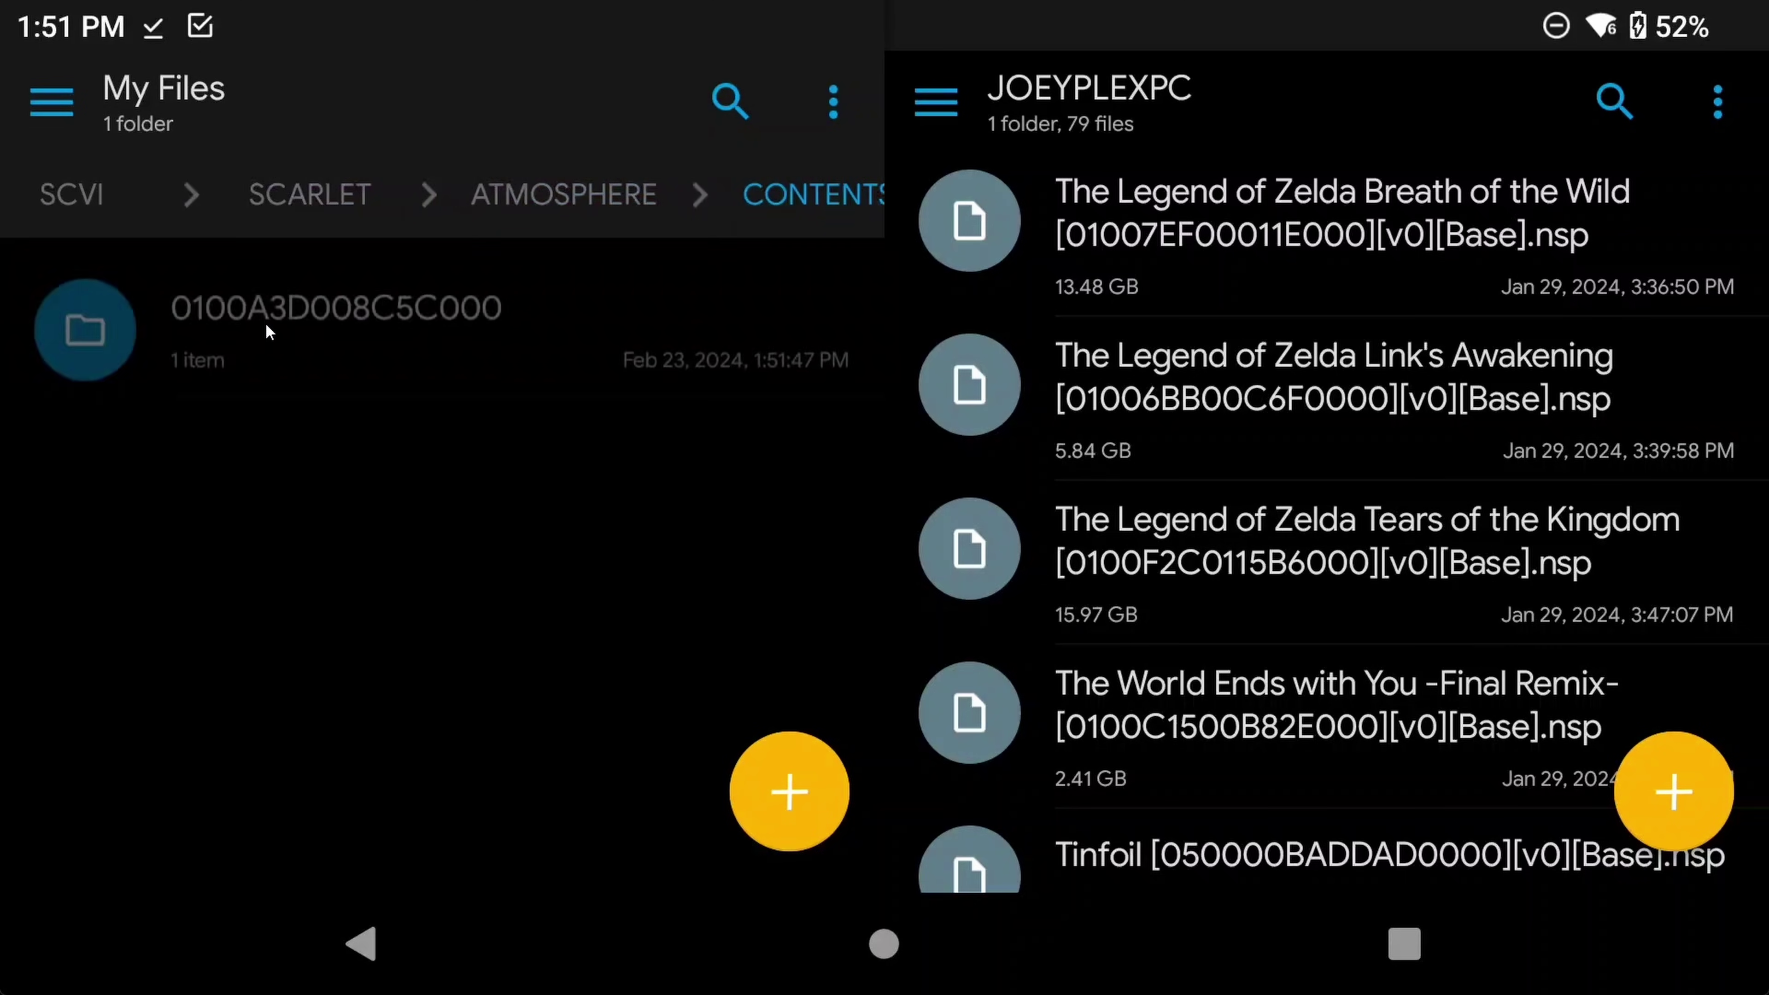
left_click(265, 322)
left_click(266, 322)
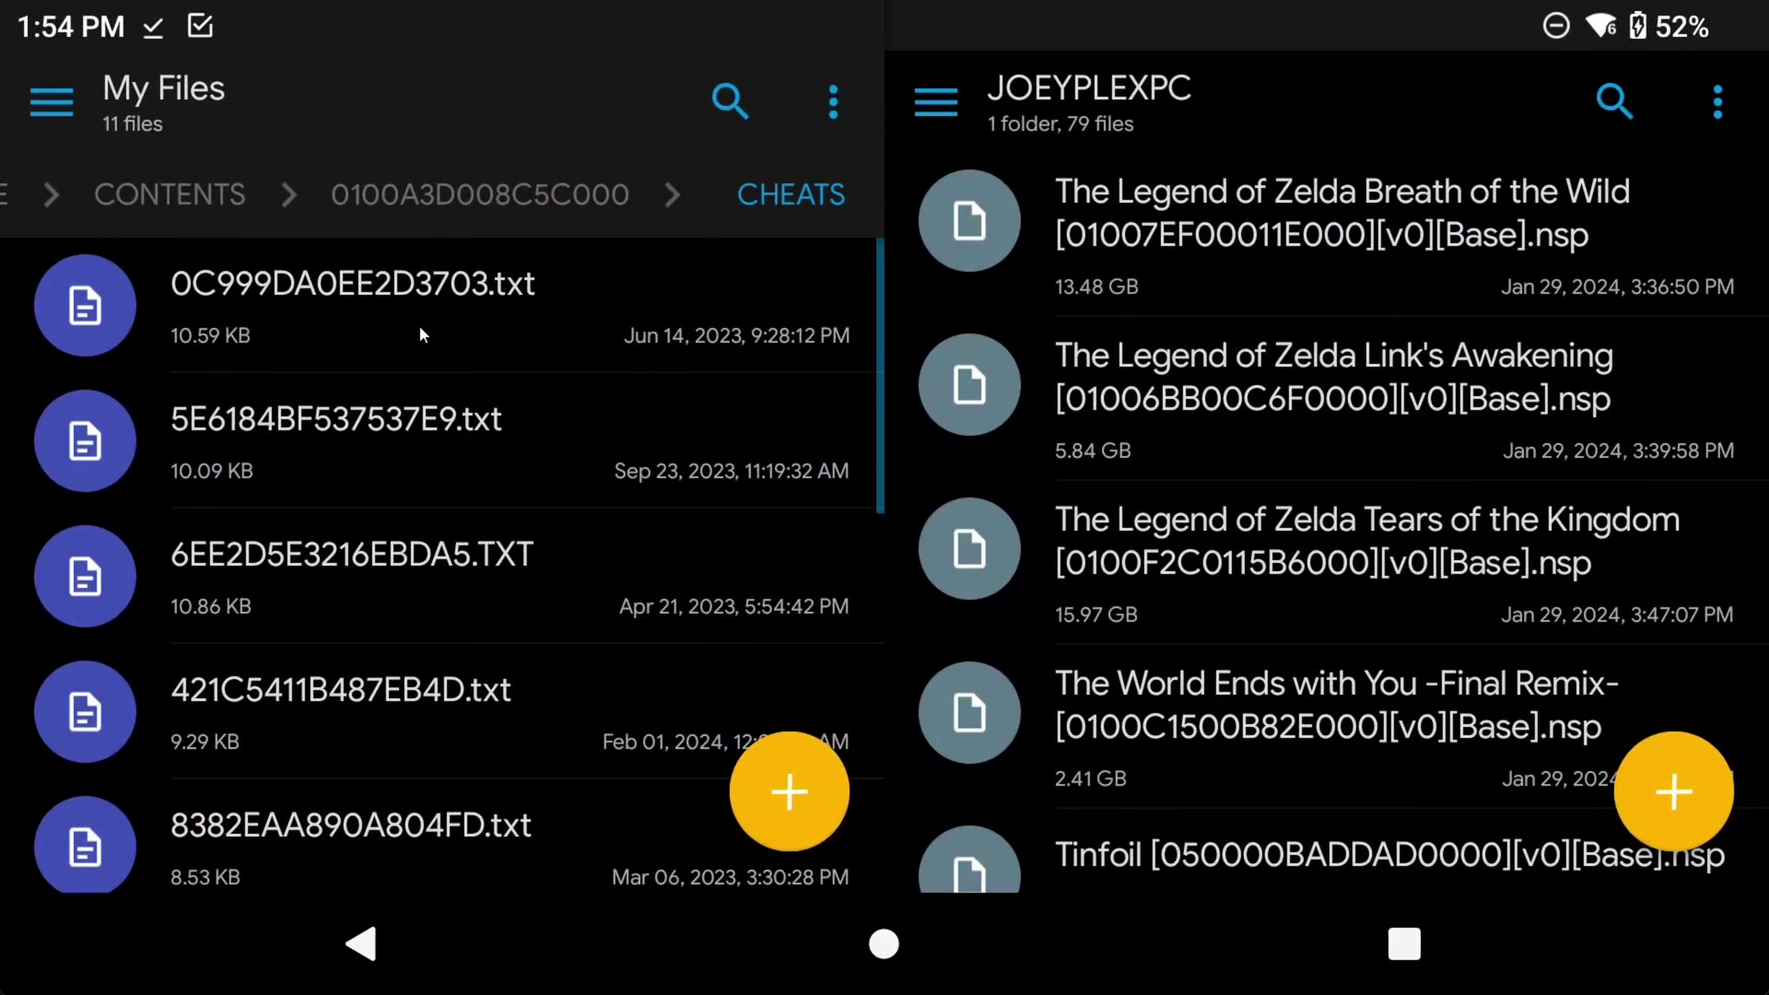
Delete all ten cheat files except C01884F294C053C4.txt, then open that file.
left_click(408, 317)
left_click(729, 103)
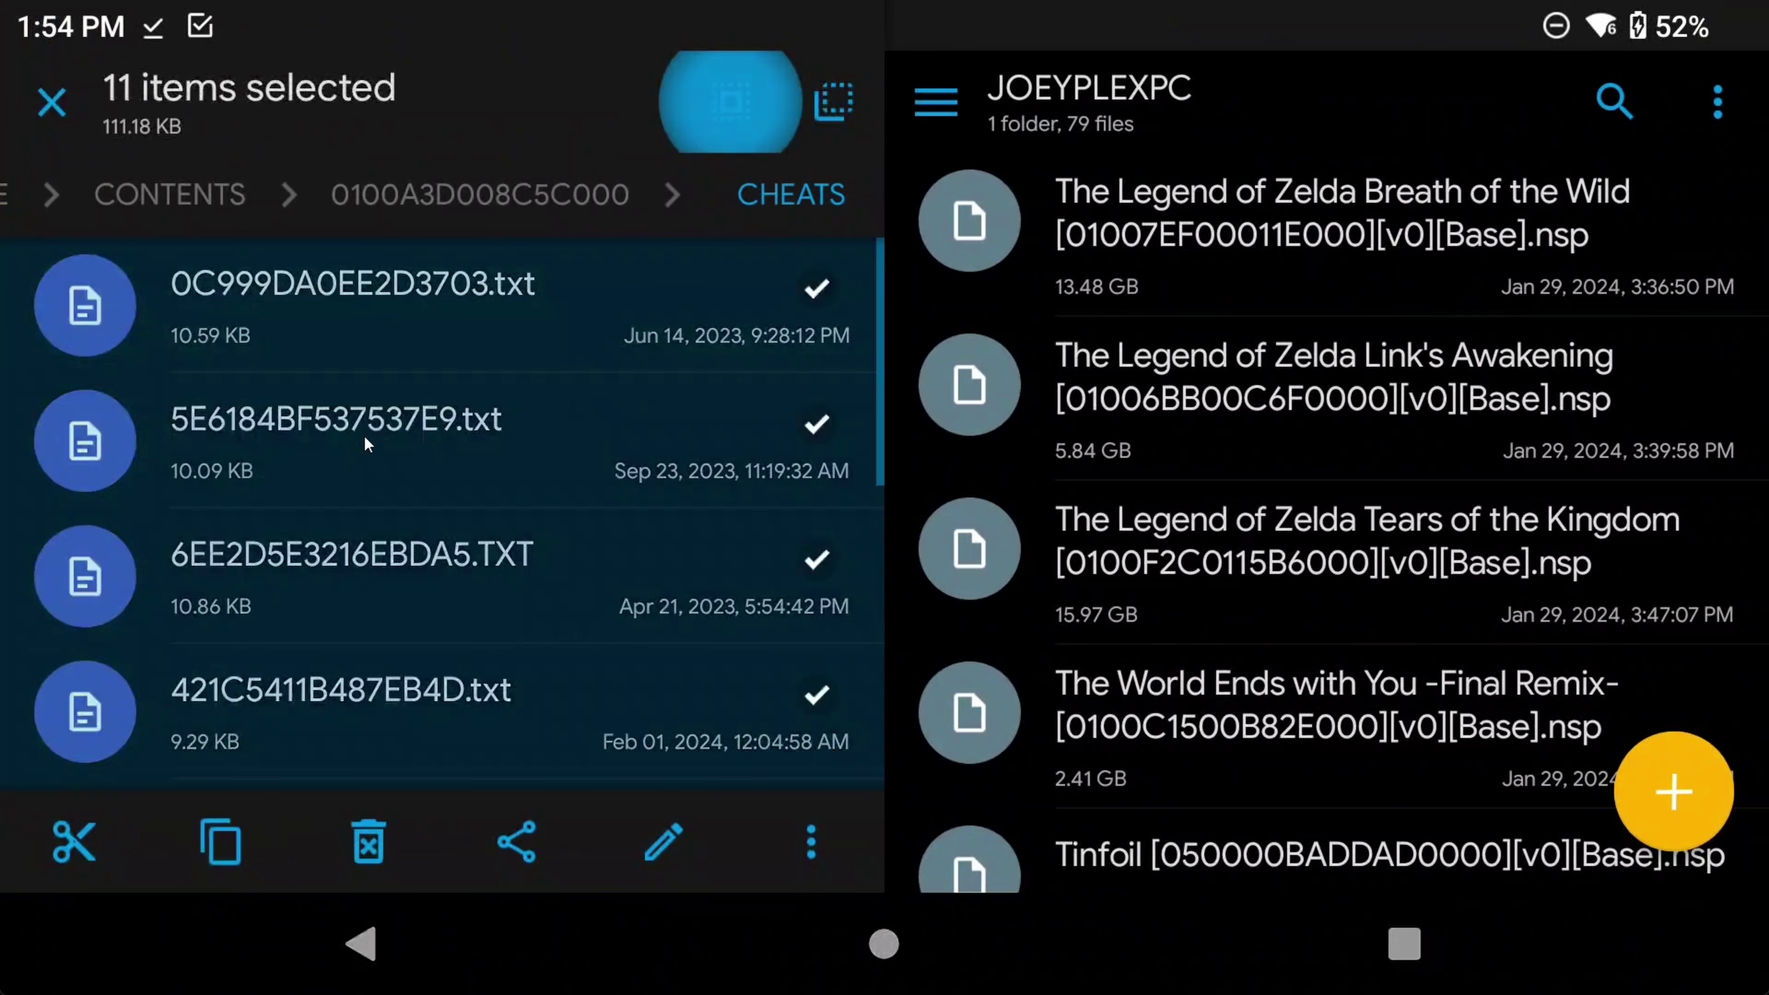
scroll(367, 423, "down", 5)
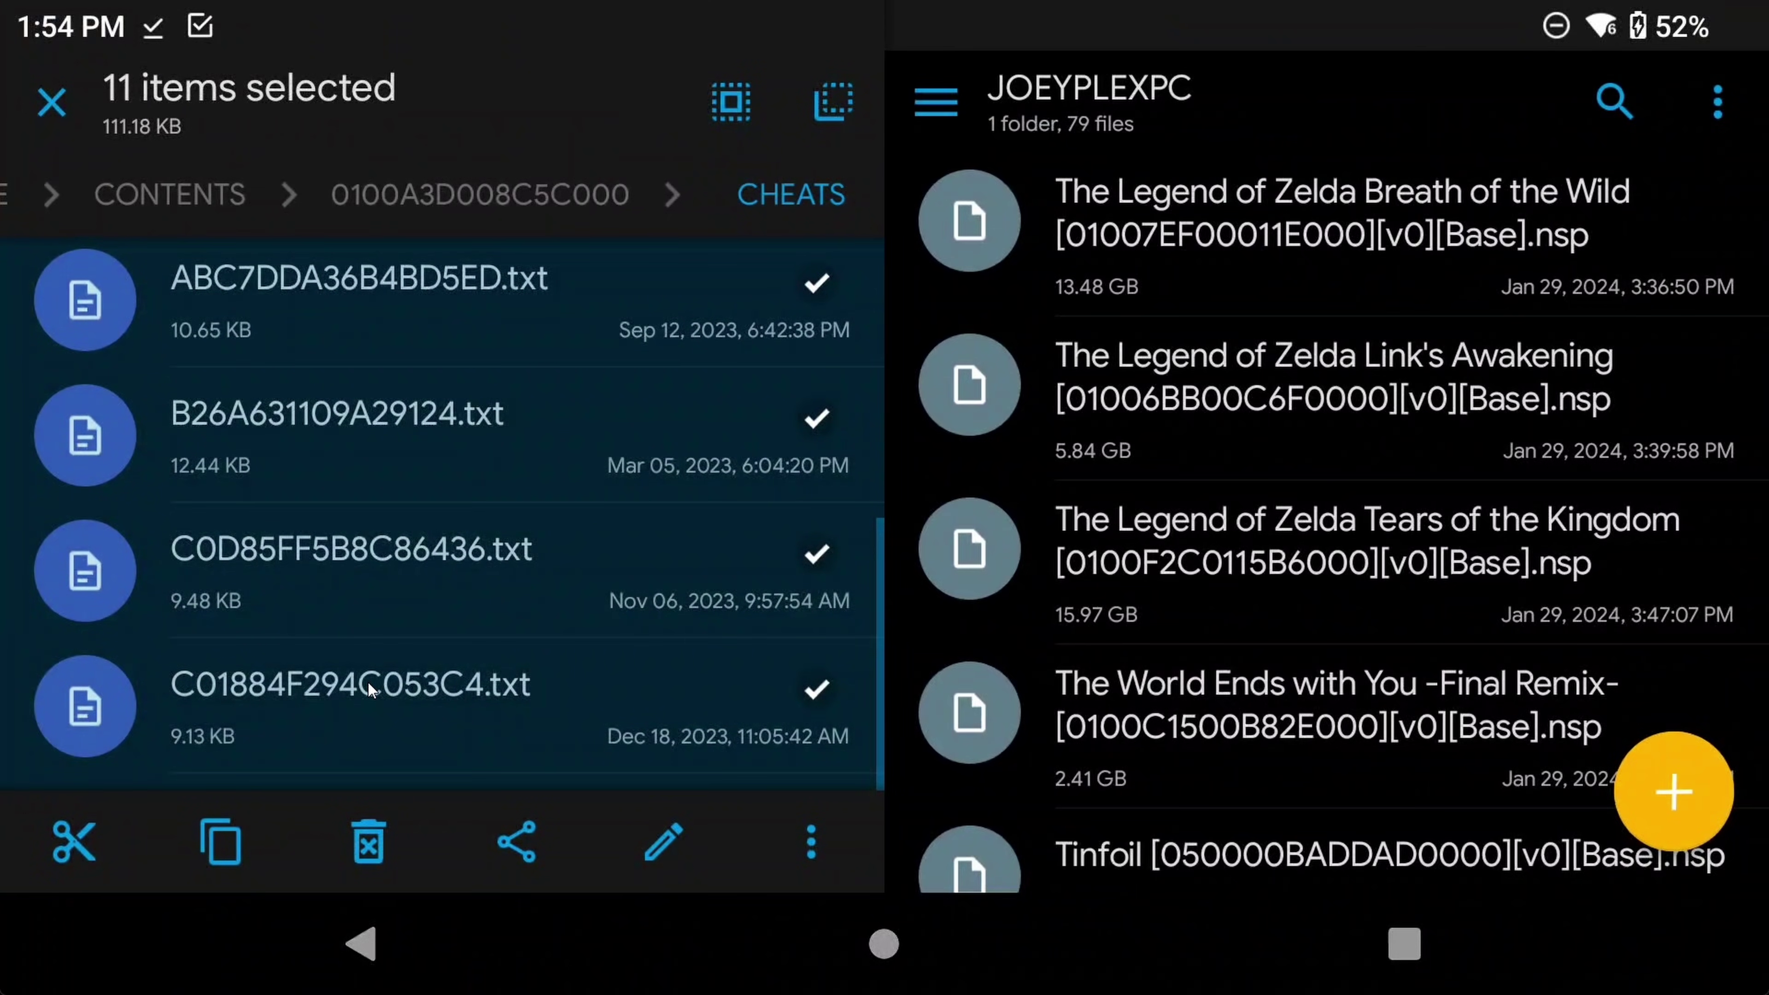
left_click(363, 698)
left_click(367, 841)
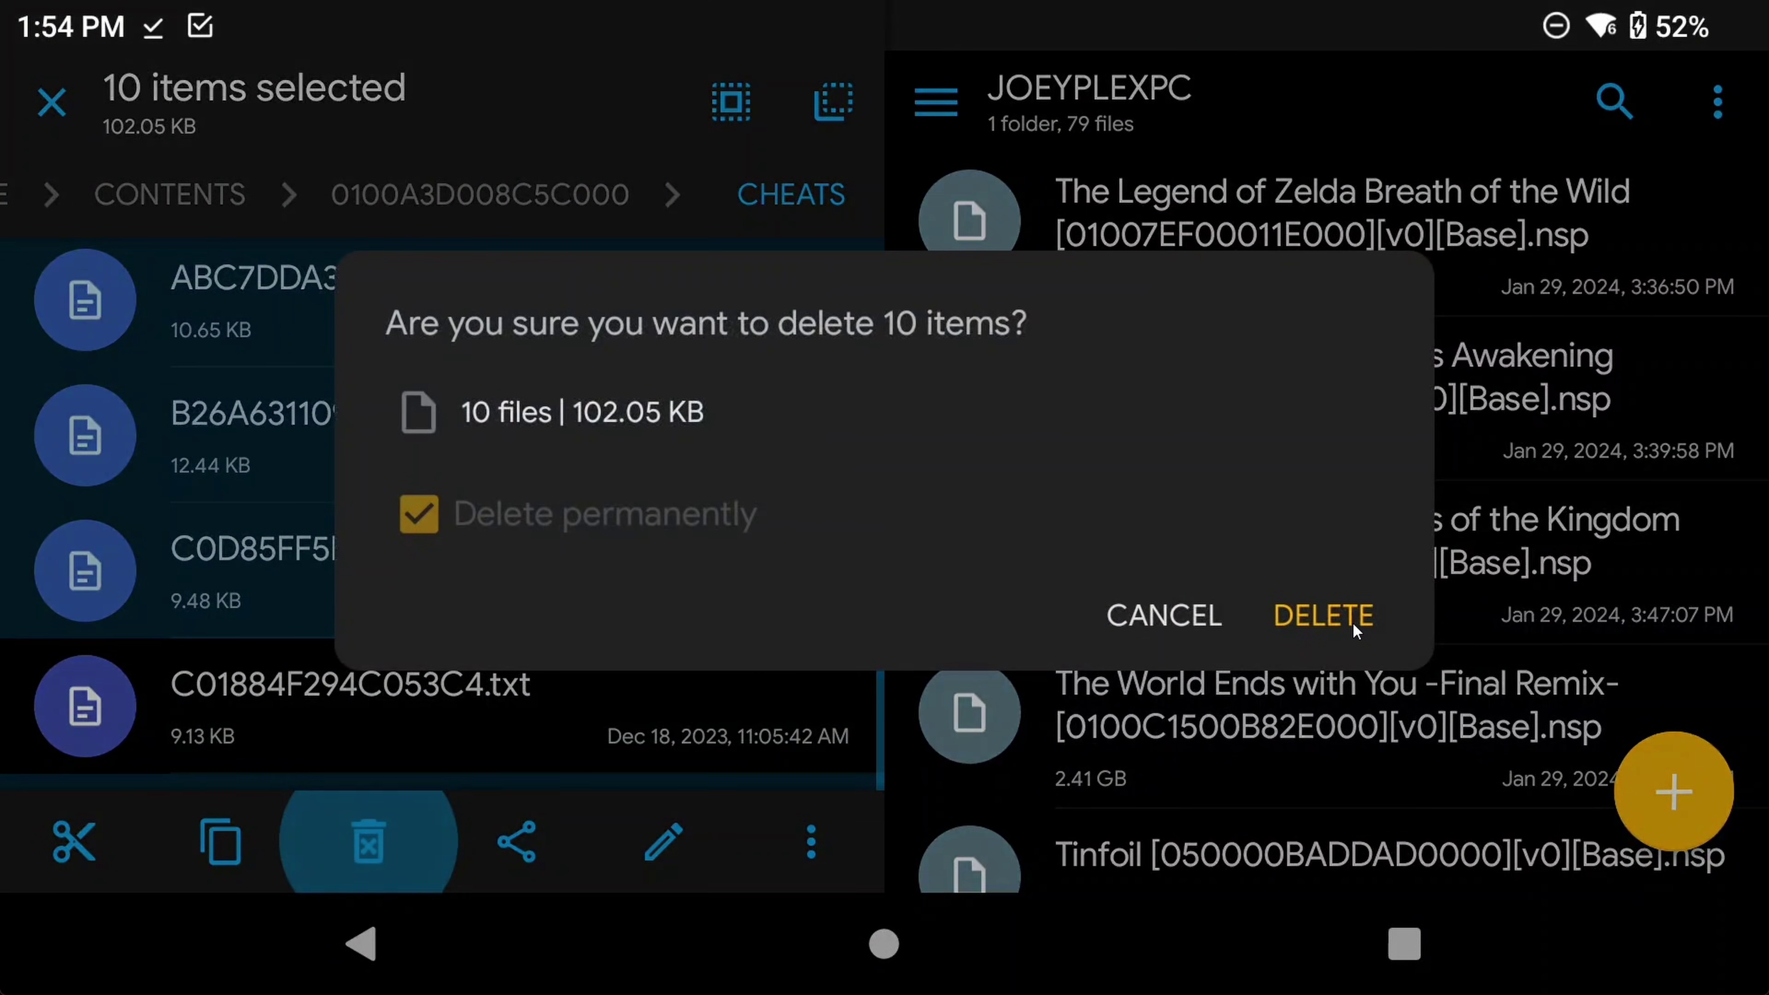
left_click(1339, 618)
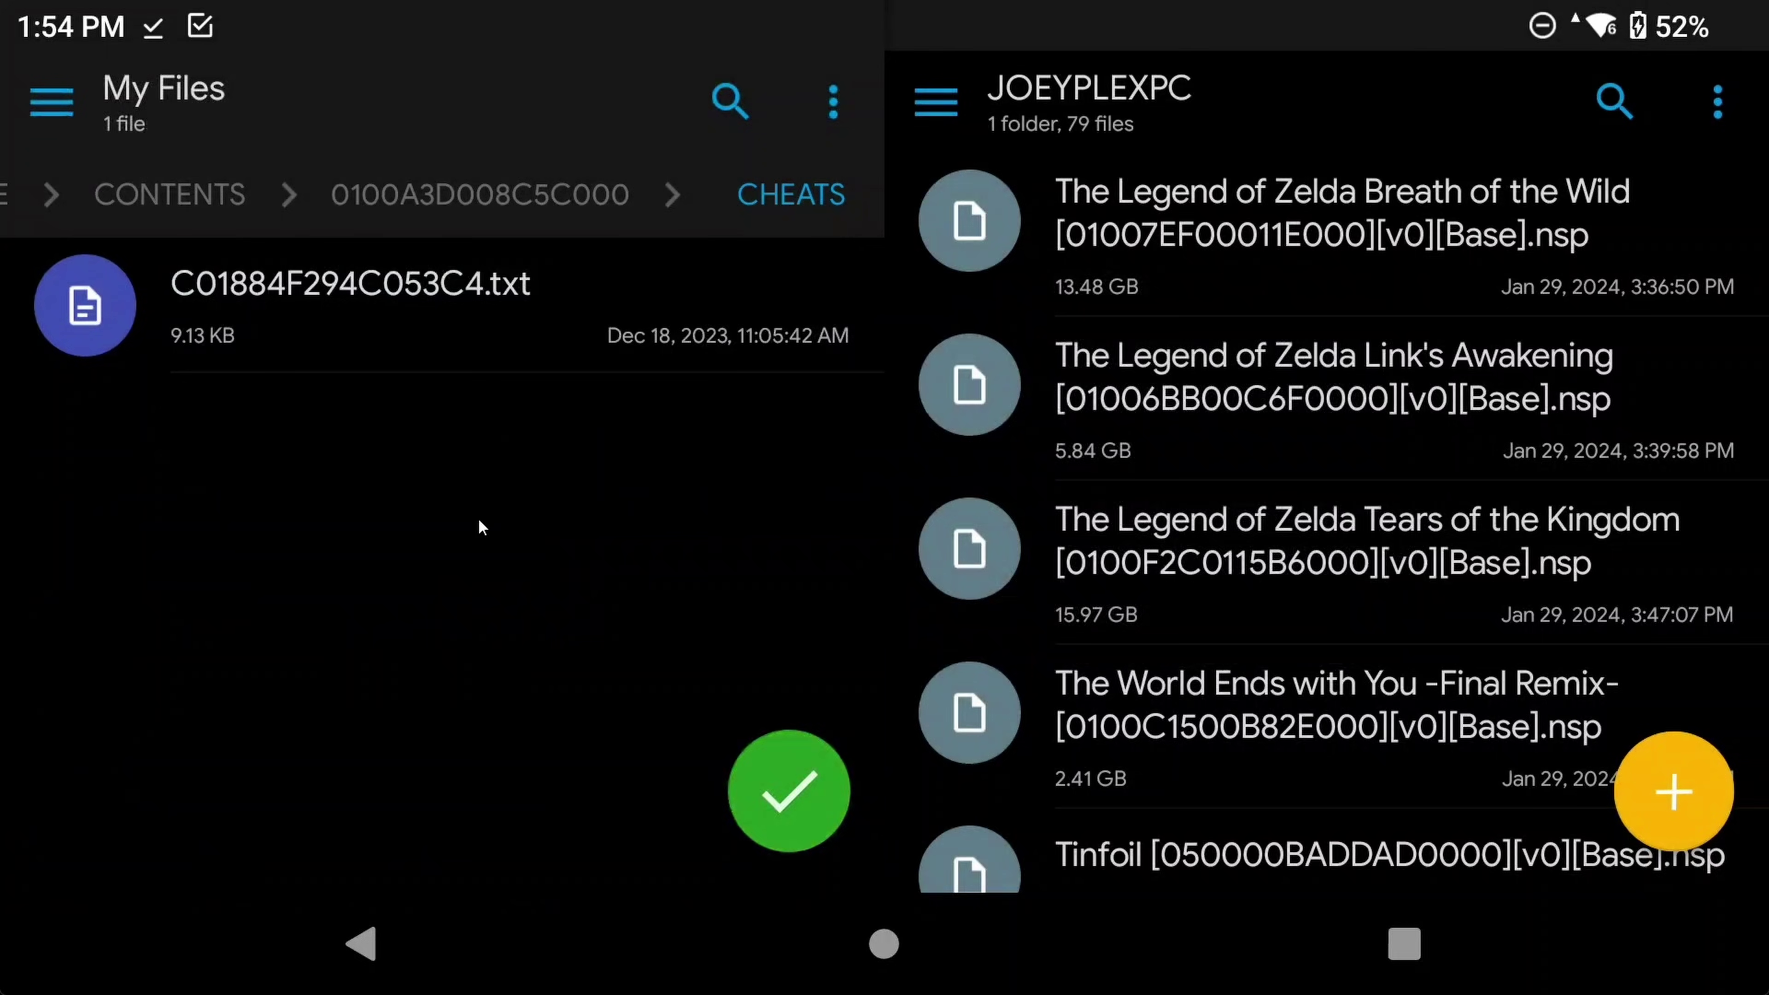
left_click(396, 333)
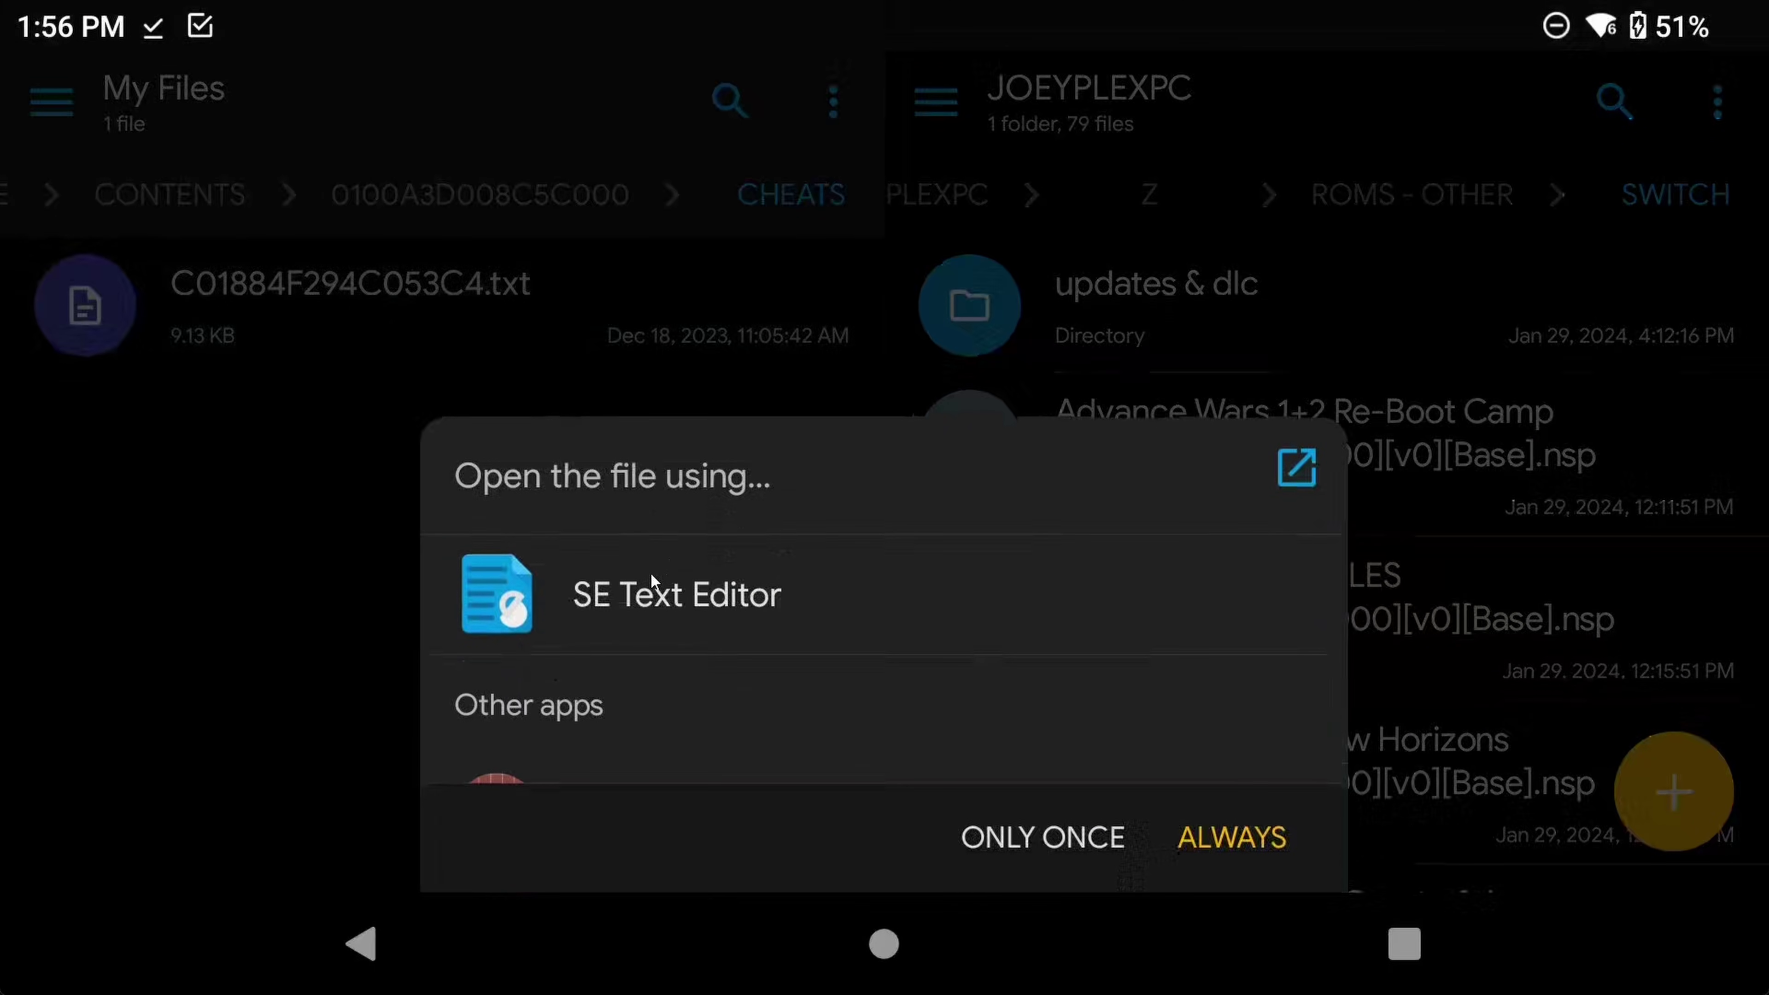
In SE Text Editor, delete every cheat above the [Force Shiny On (v3.0.0)] block.
left_click(650, 572)
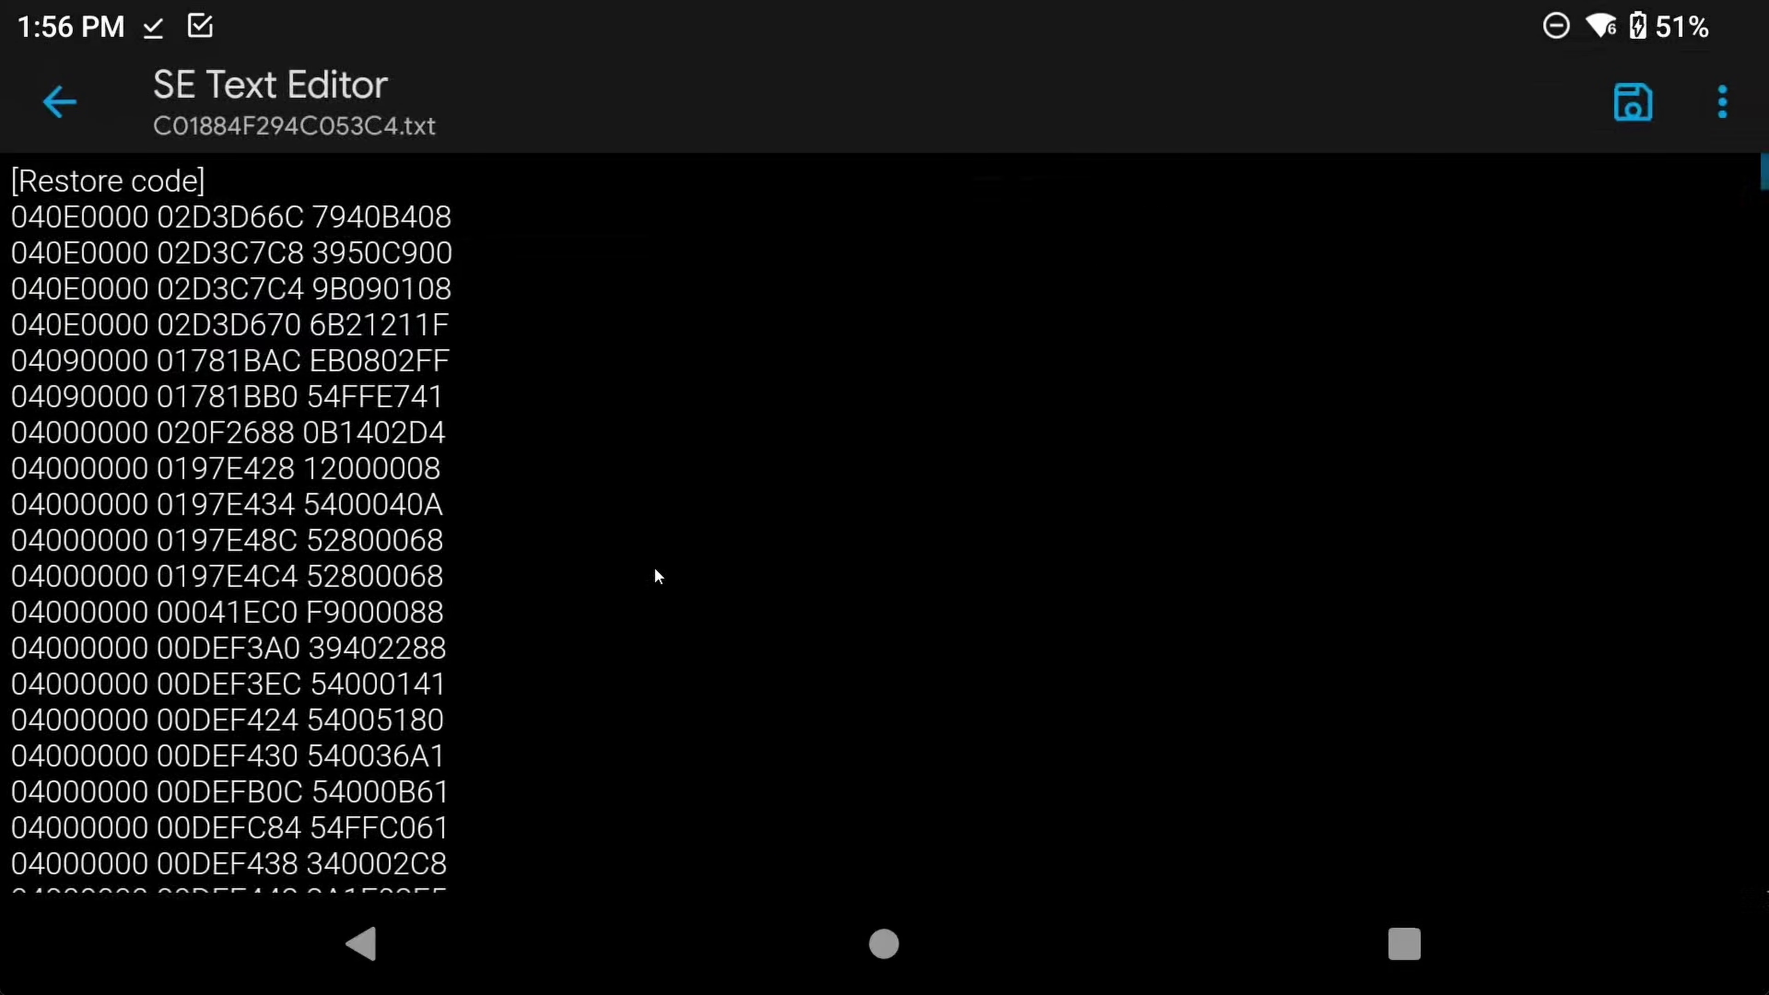
scroll(503, 456, "down", 15)
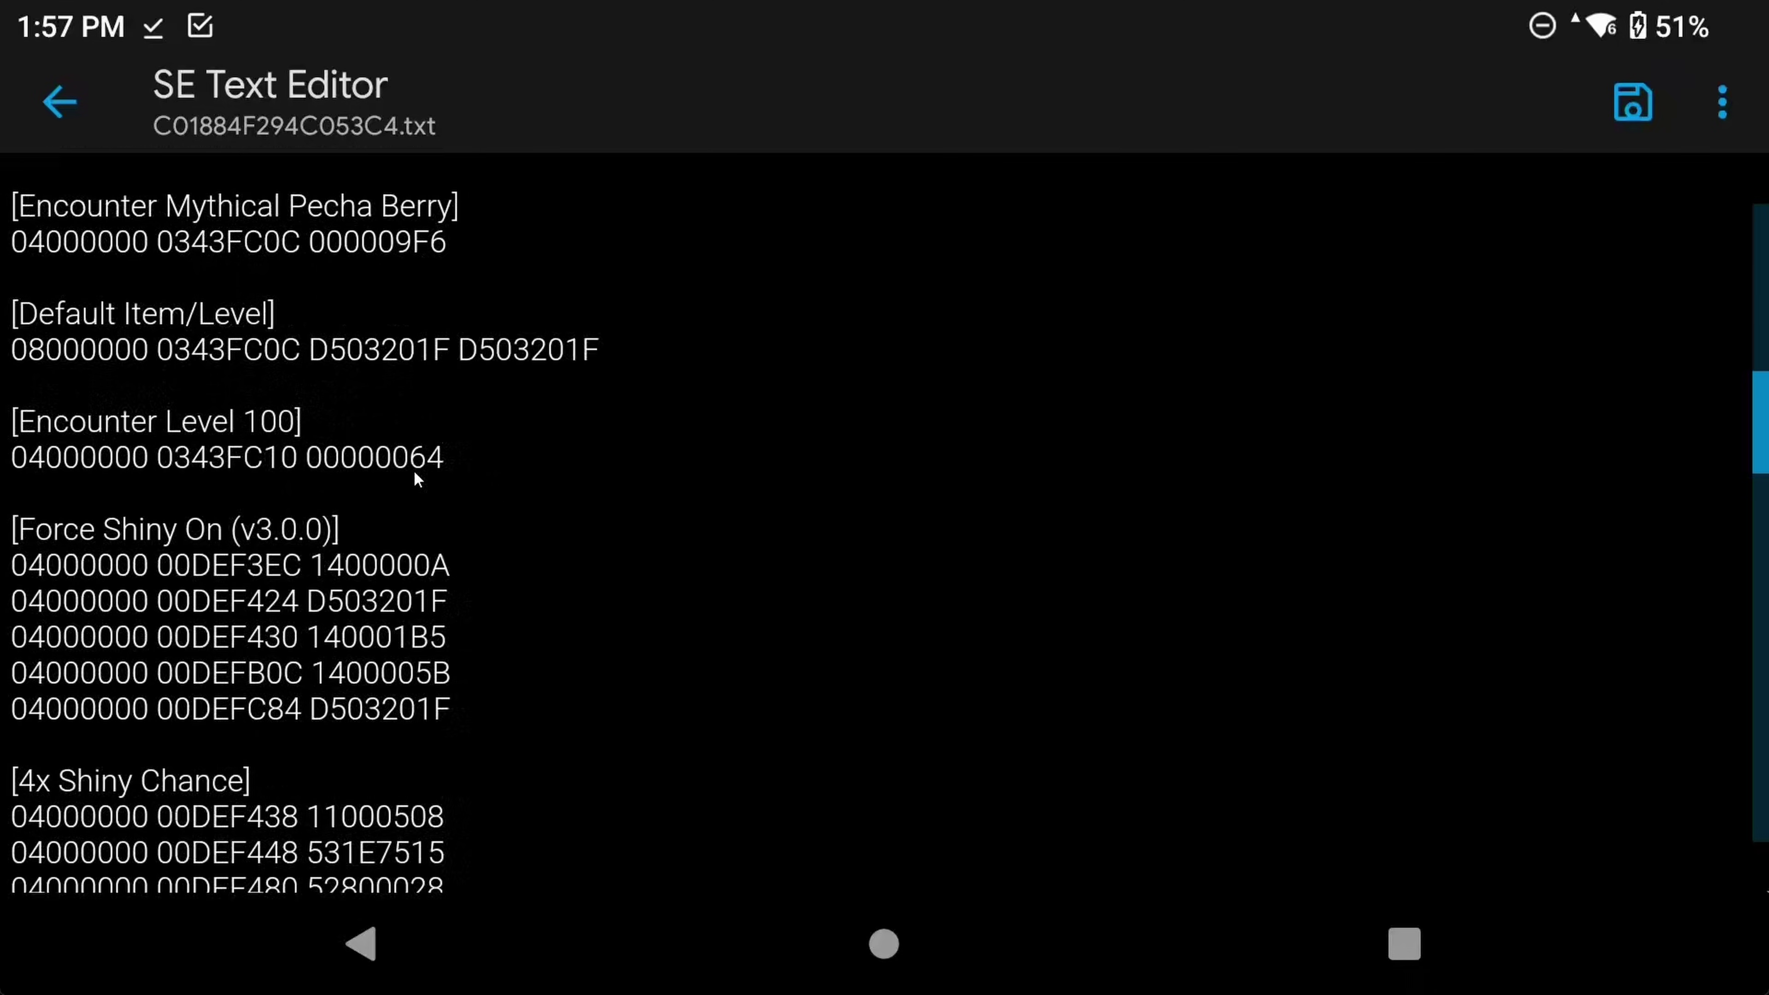
left_click(229, 502)
left_click(75, 361)
left_click_drag(74, 361, 39, 261)
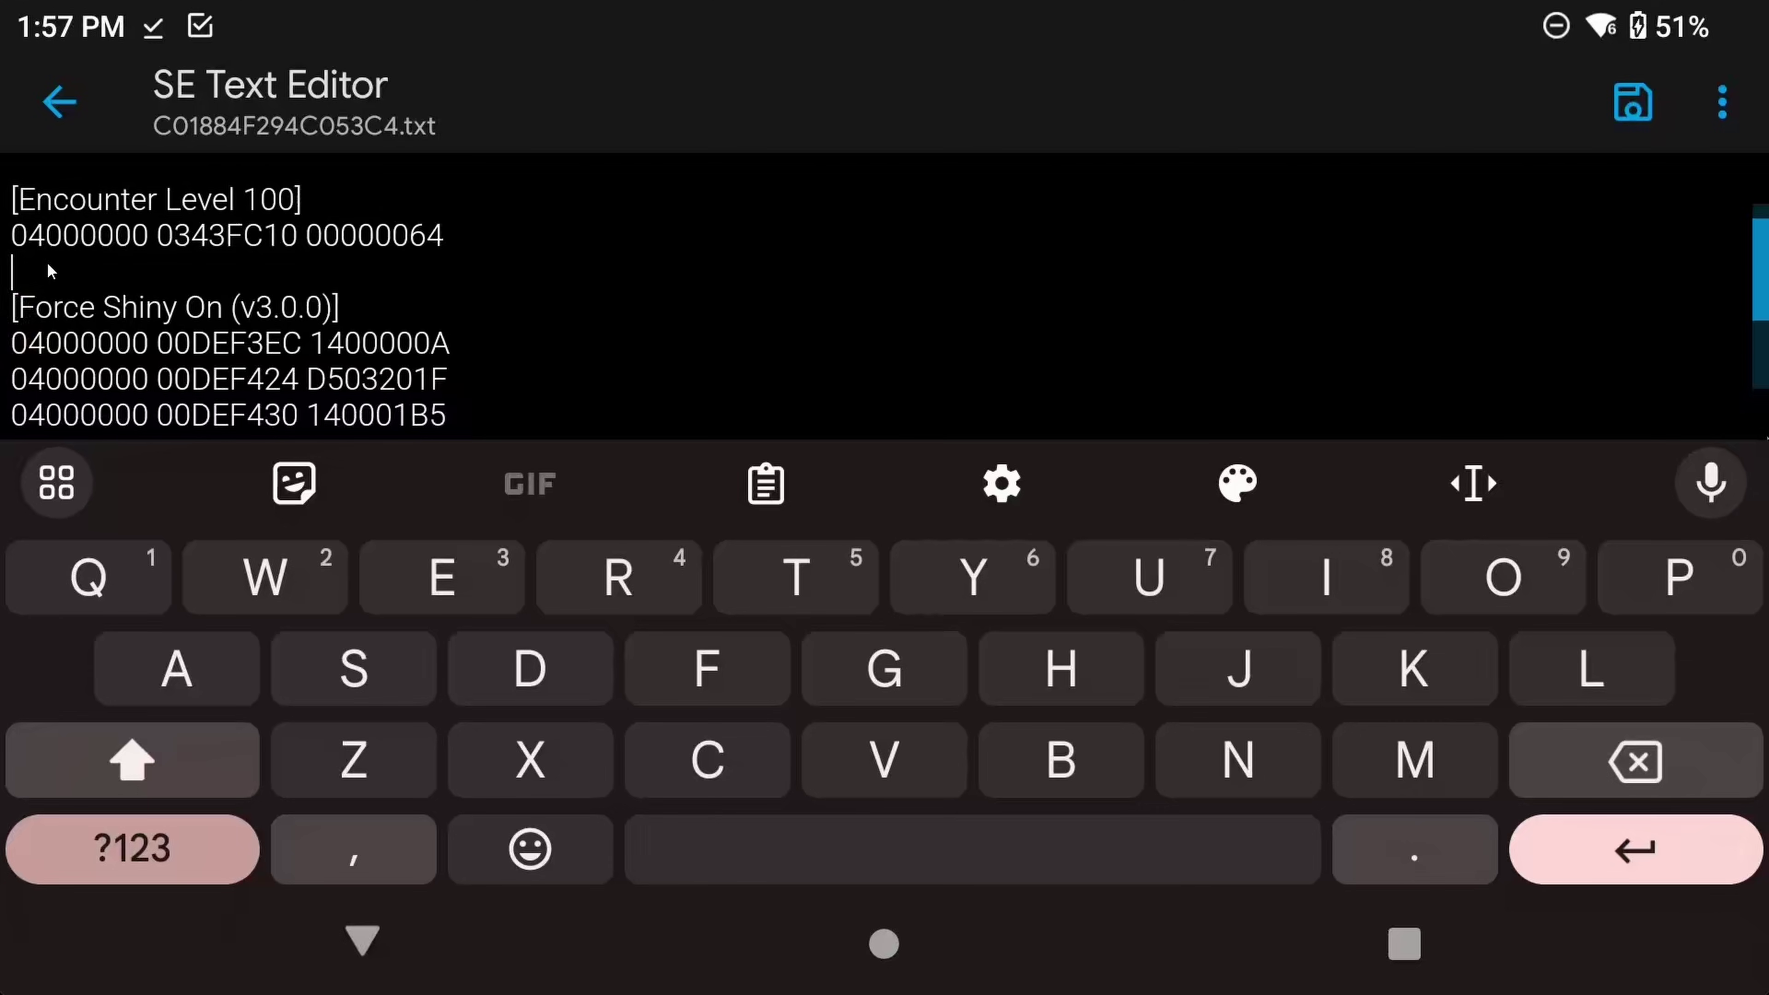
key("shift+Up")
key("shift+Up")
key("shift+Up")
key("shift+Up")
key("shift+Up")
key("shift+Up")
key("shift+Up")
key("shift+Up")
key("shift+Up")
key("shift+Up")
key("shift+Up")
key("shift+Up")
key("shift+Up")
key("shift+Up")
key("shift+Up")
key("shift+Up")
key("shift+Up")
key("shift+Up")
key("shift+Up")
key("shift+Up")
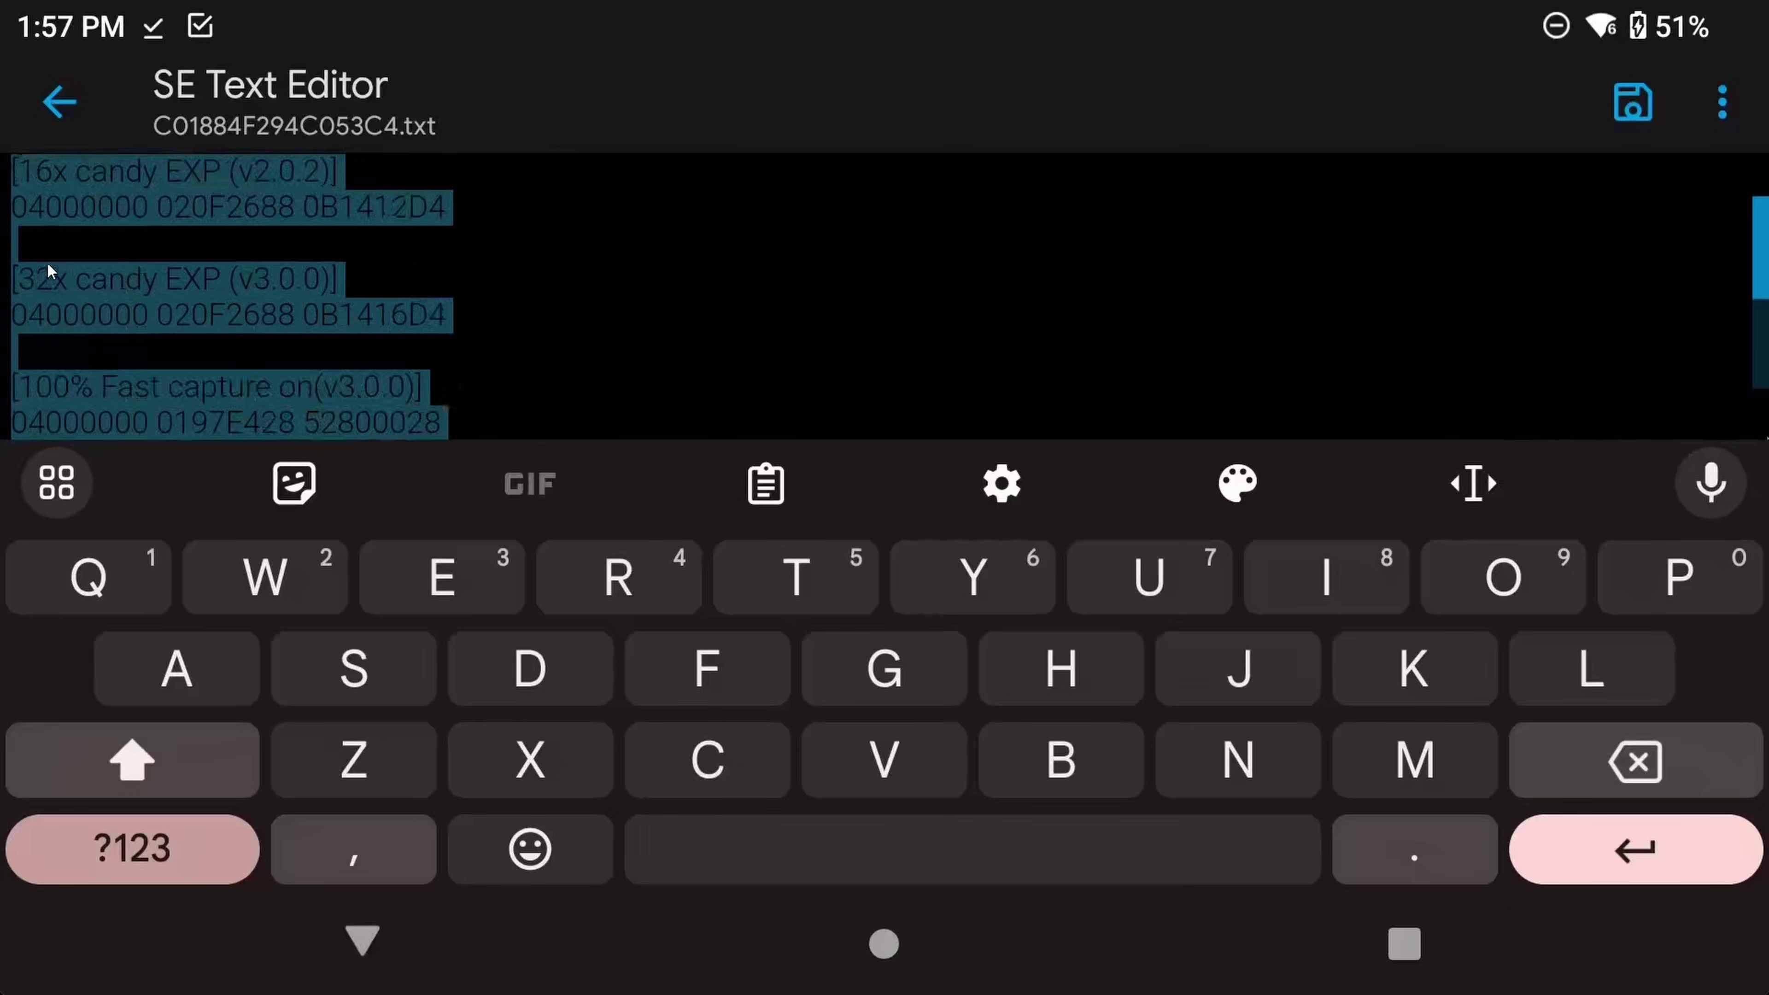
key("shift+Up")
key("shift+Up")
key("shift+Up")
key("shift+Up")
key("shift+Up")
key("shift+Up")
key("shift+Up")
key("shift+Up")
key("shift+Up")
key("shift+Up")
key("shift+Up")
key("shift+Up")
key("shift+Up")
key("shift+Up")
key("shift+Up")
key("shift+Up")
key("shift+Up")
key("shift+Up")
key("shift+Up")
key("shift+Up")
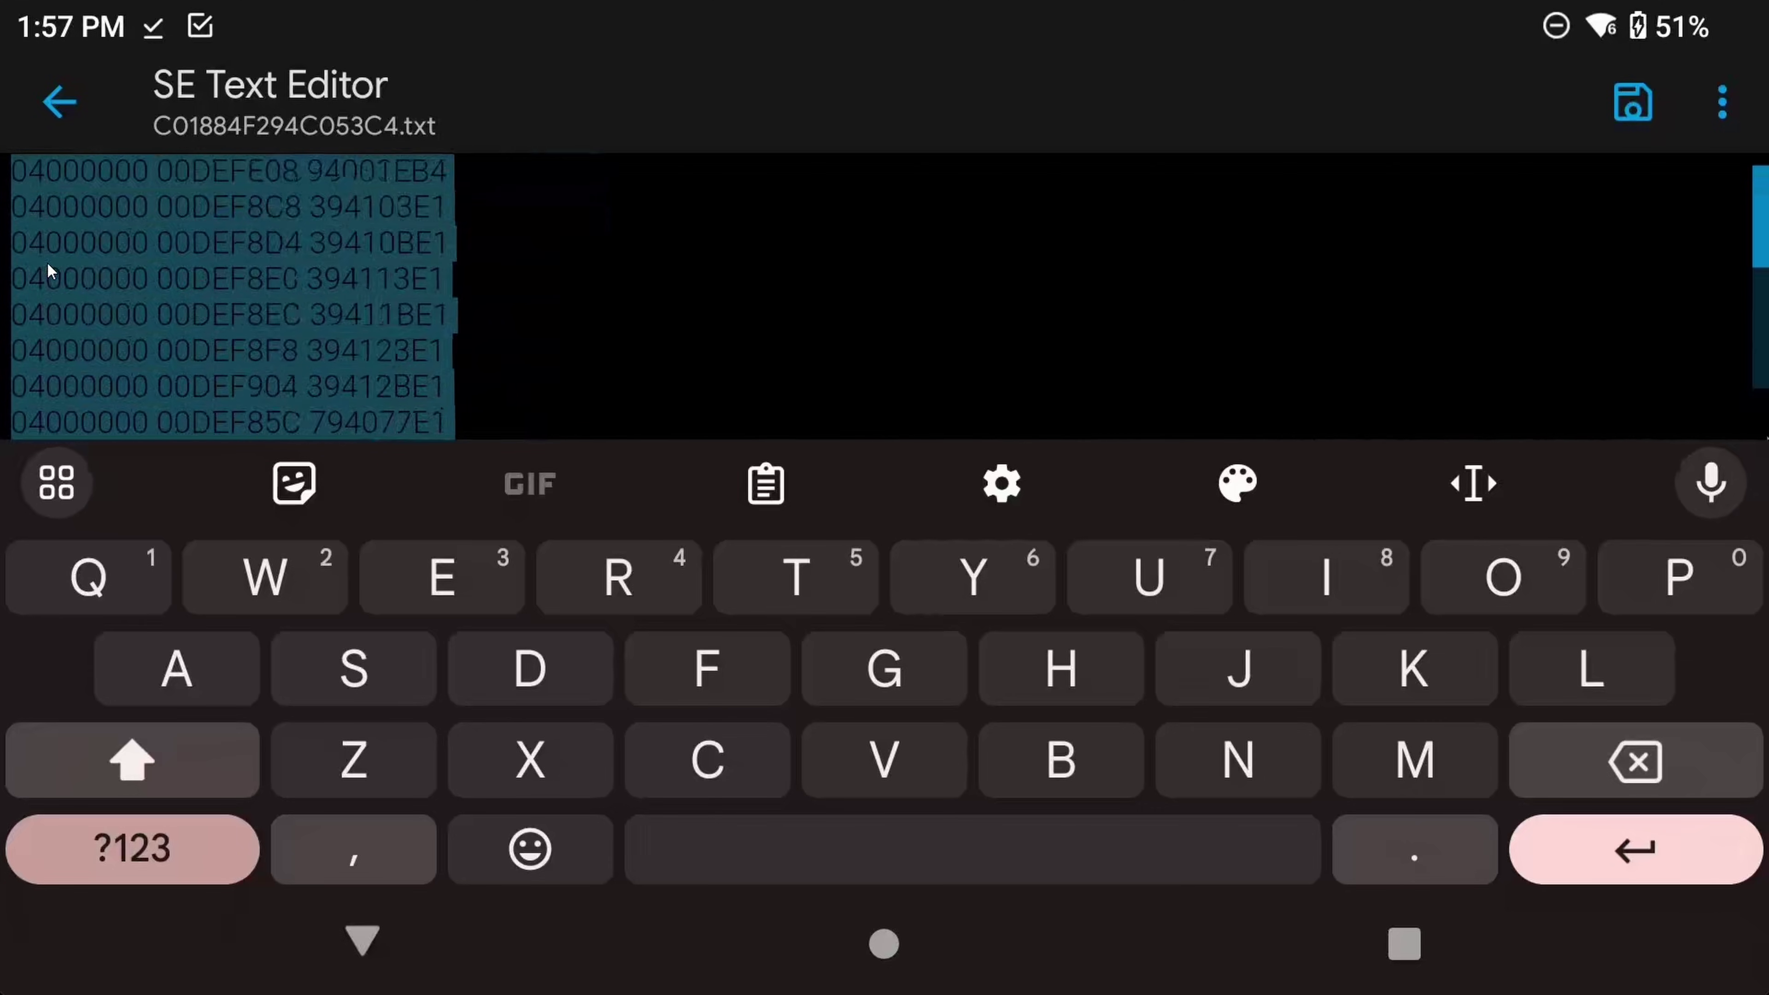
key("shift+Up")
key("shift+Up")
key("shift+Up")
key("shift+Up")
key("shift+Up")
key("shift+Up")
key("shift+Up")
key("shift+Up")
key("shift+Up")
key("shift+Up")
key("shift+Up")
key("shift+Up")
key("shift+Up")
key("shift+Up")
key("BackSpace")
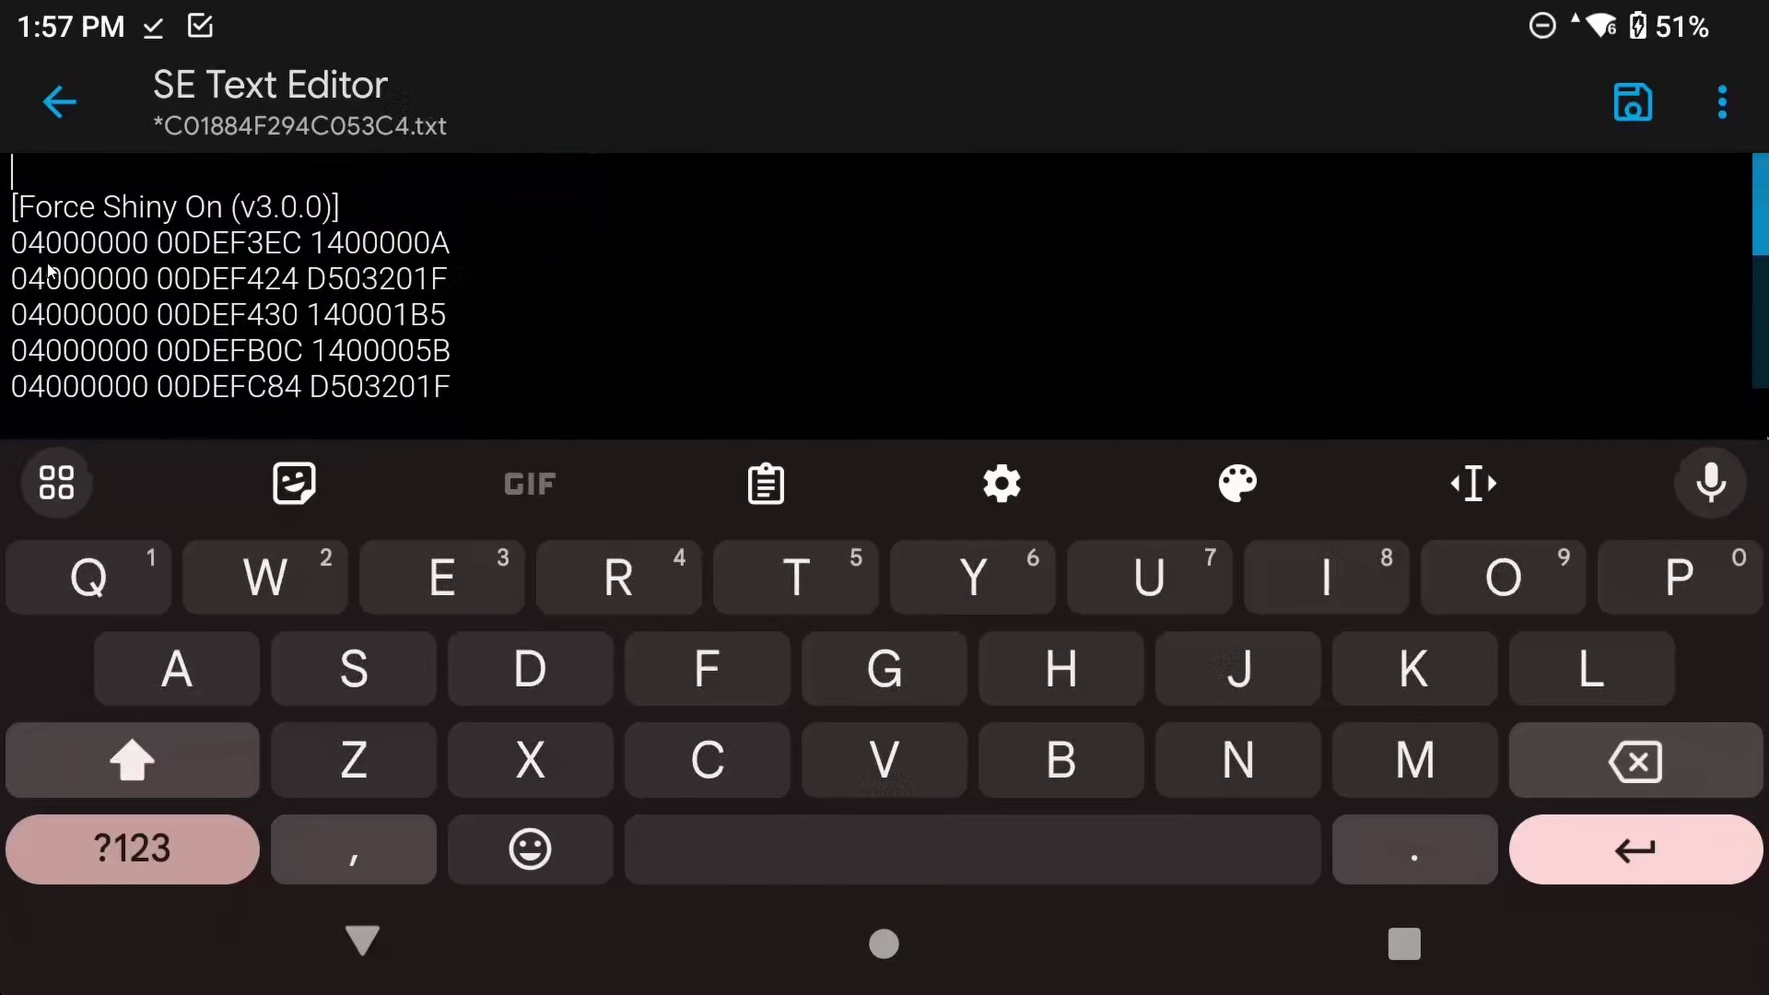
key("Delete")
Delete all text after the Force Shiny On code lines and save the file.
left_click_drag(146, 399, 311, 445)
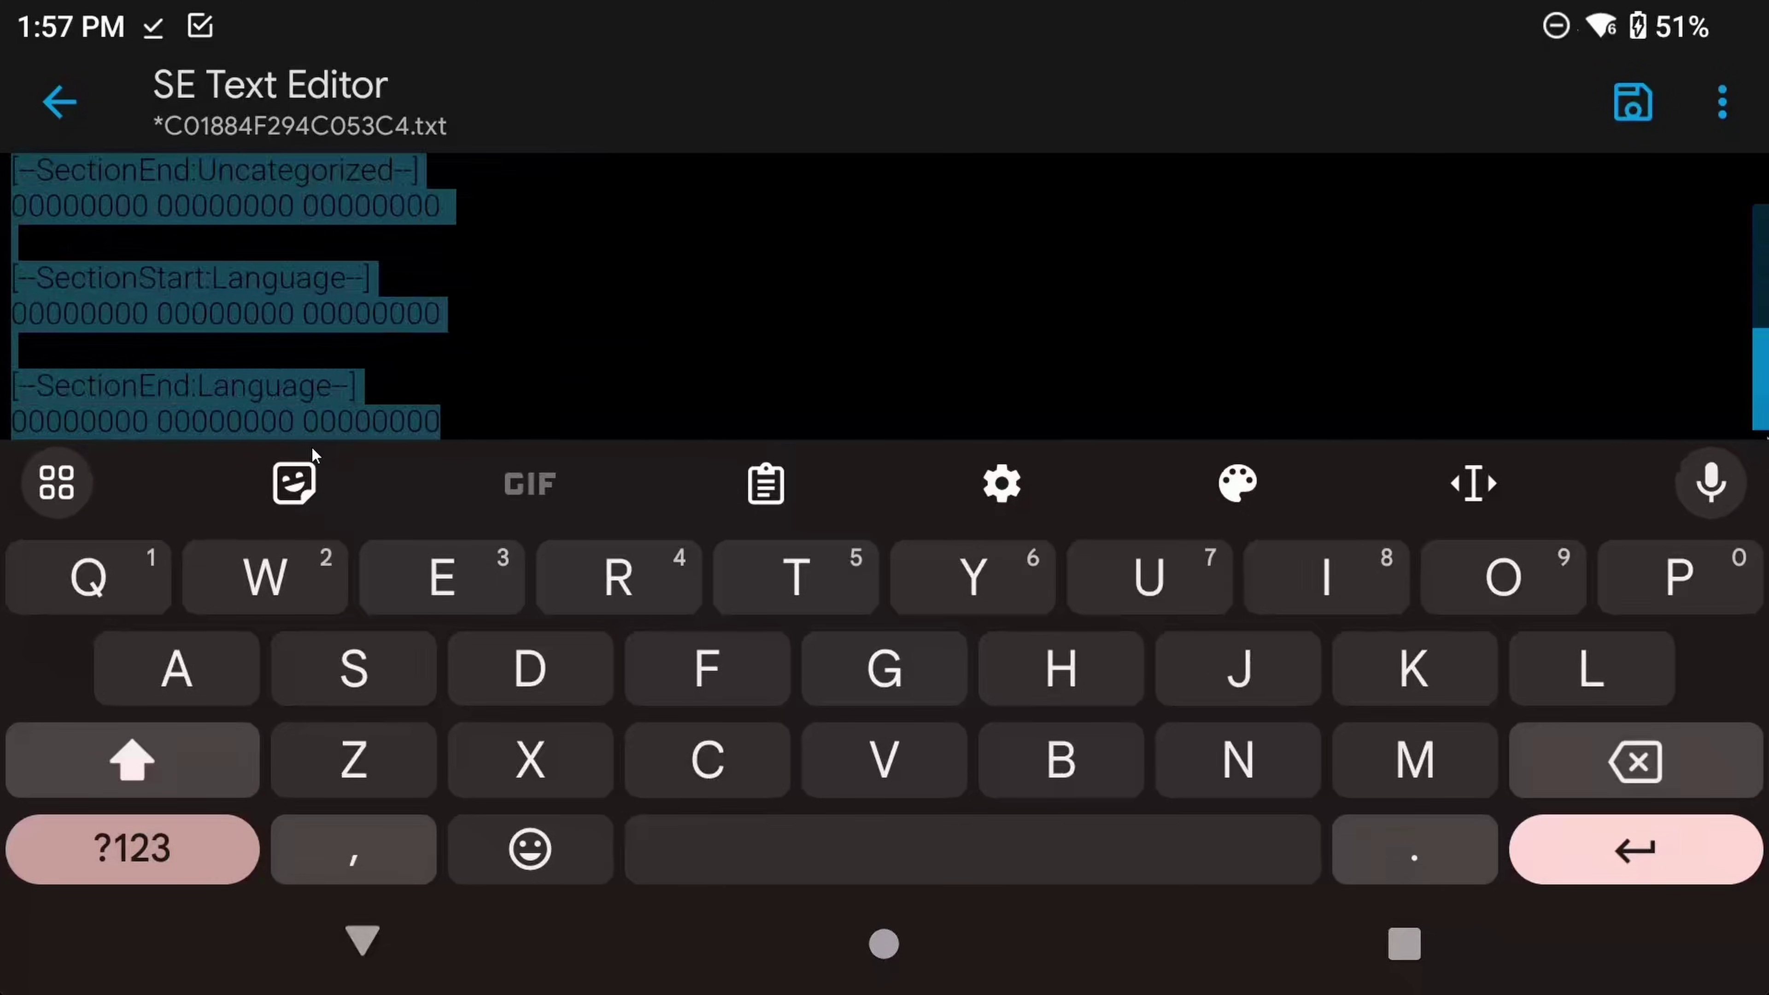
key("BackSpace")
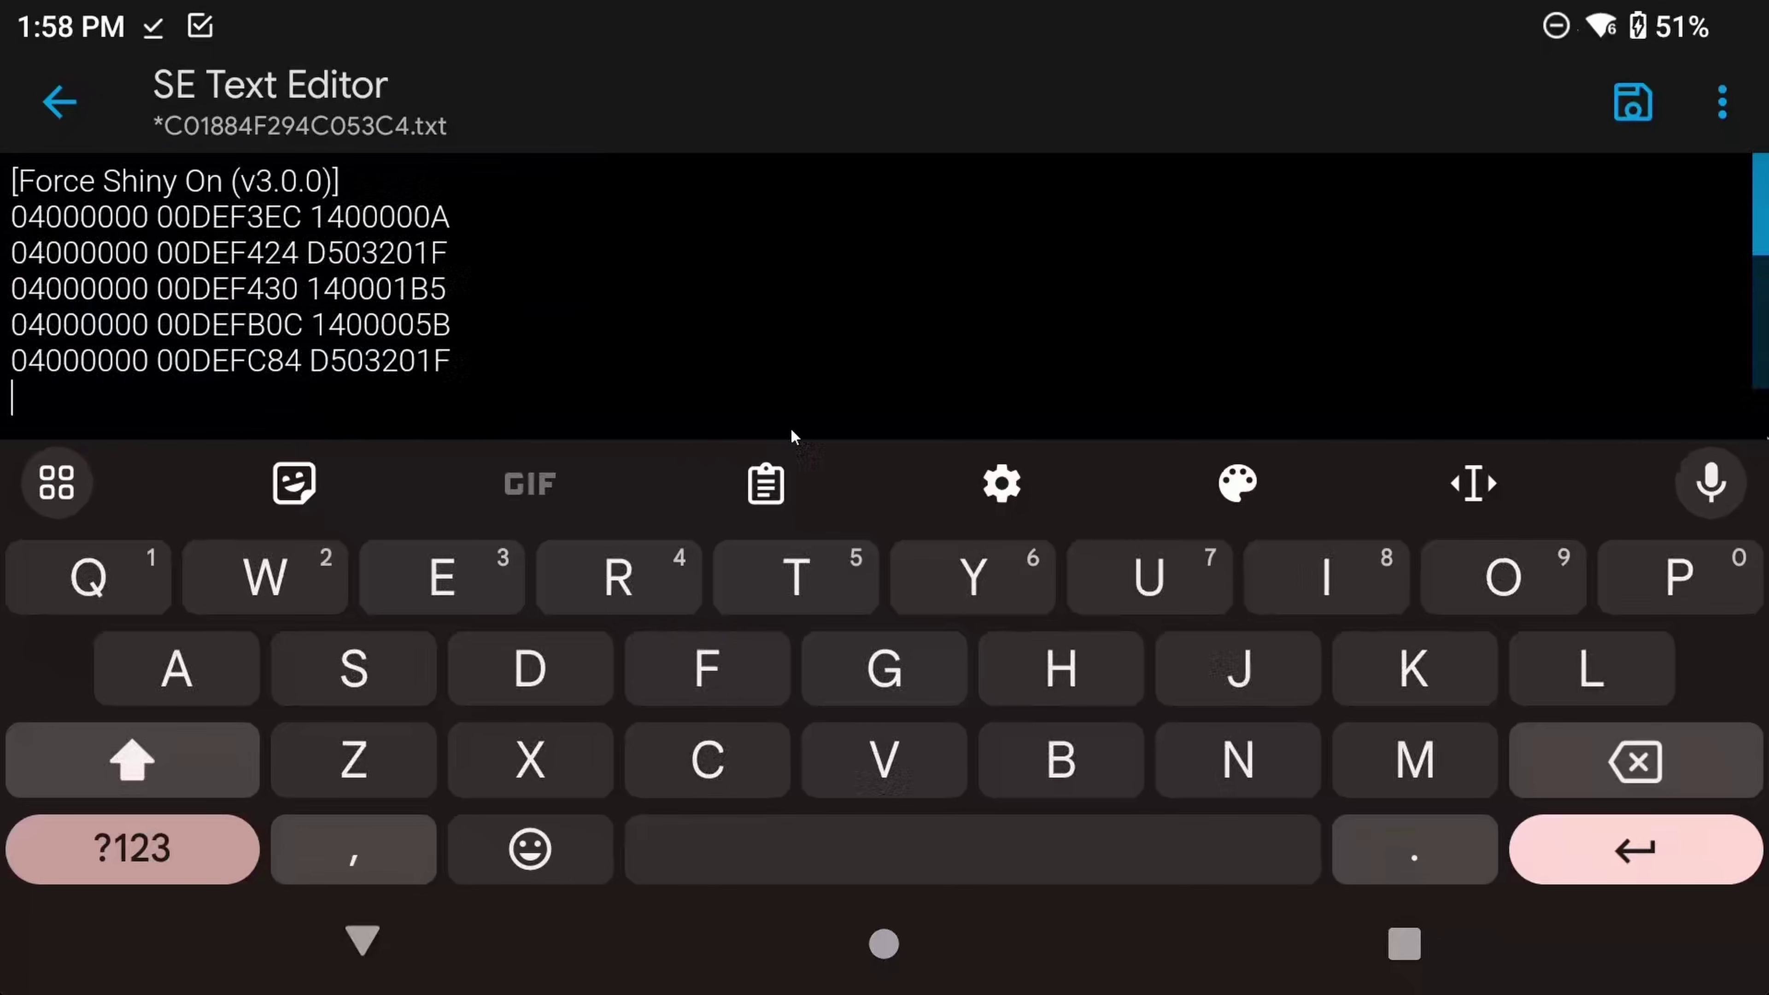
key("BackSpace")
left_click(1636, 118)
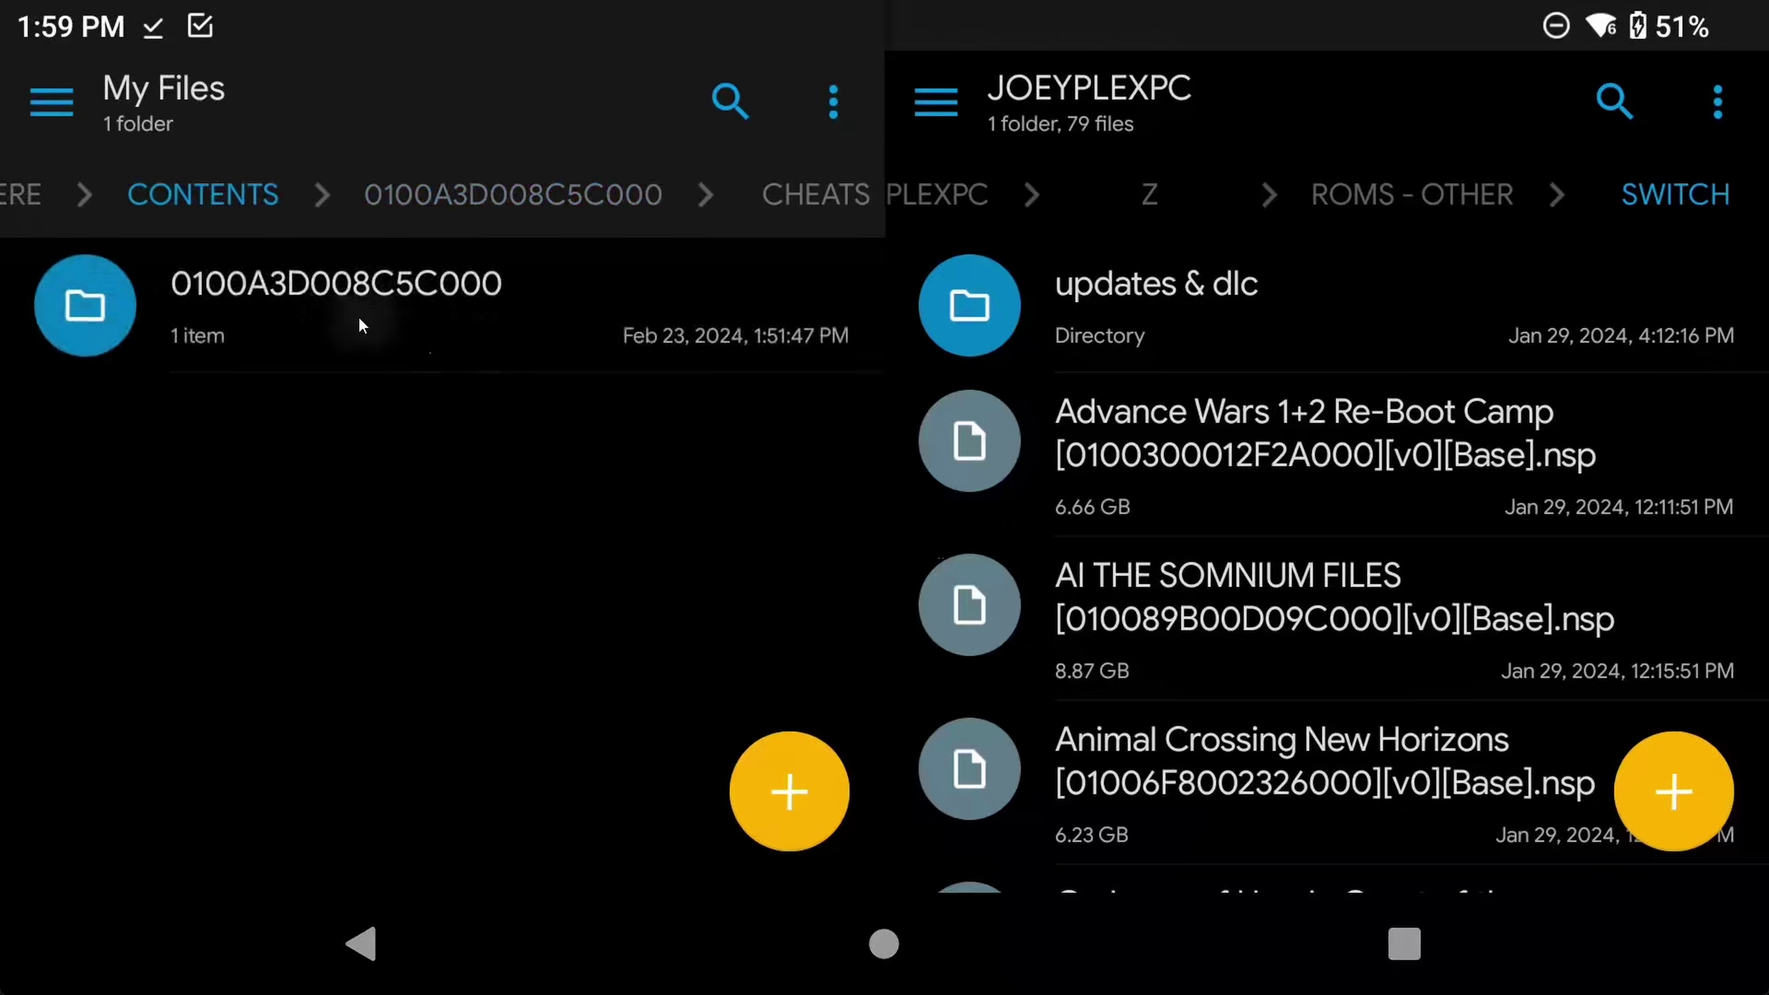
Rename the 0100A3D008C5C000 folder to 'Force Shiny On'.
left_click(357, 315)
left_click(658, 844)
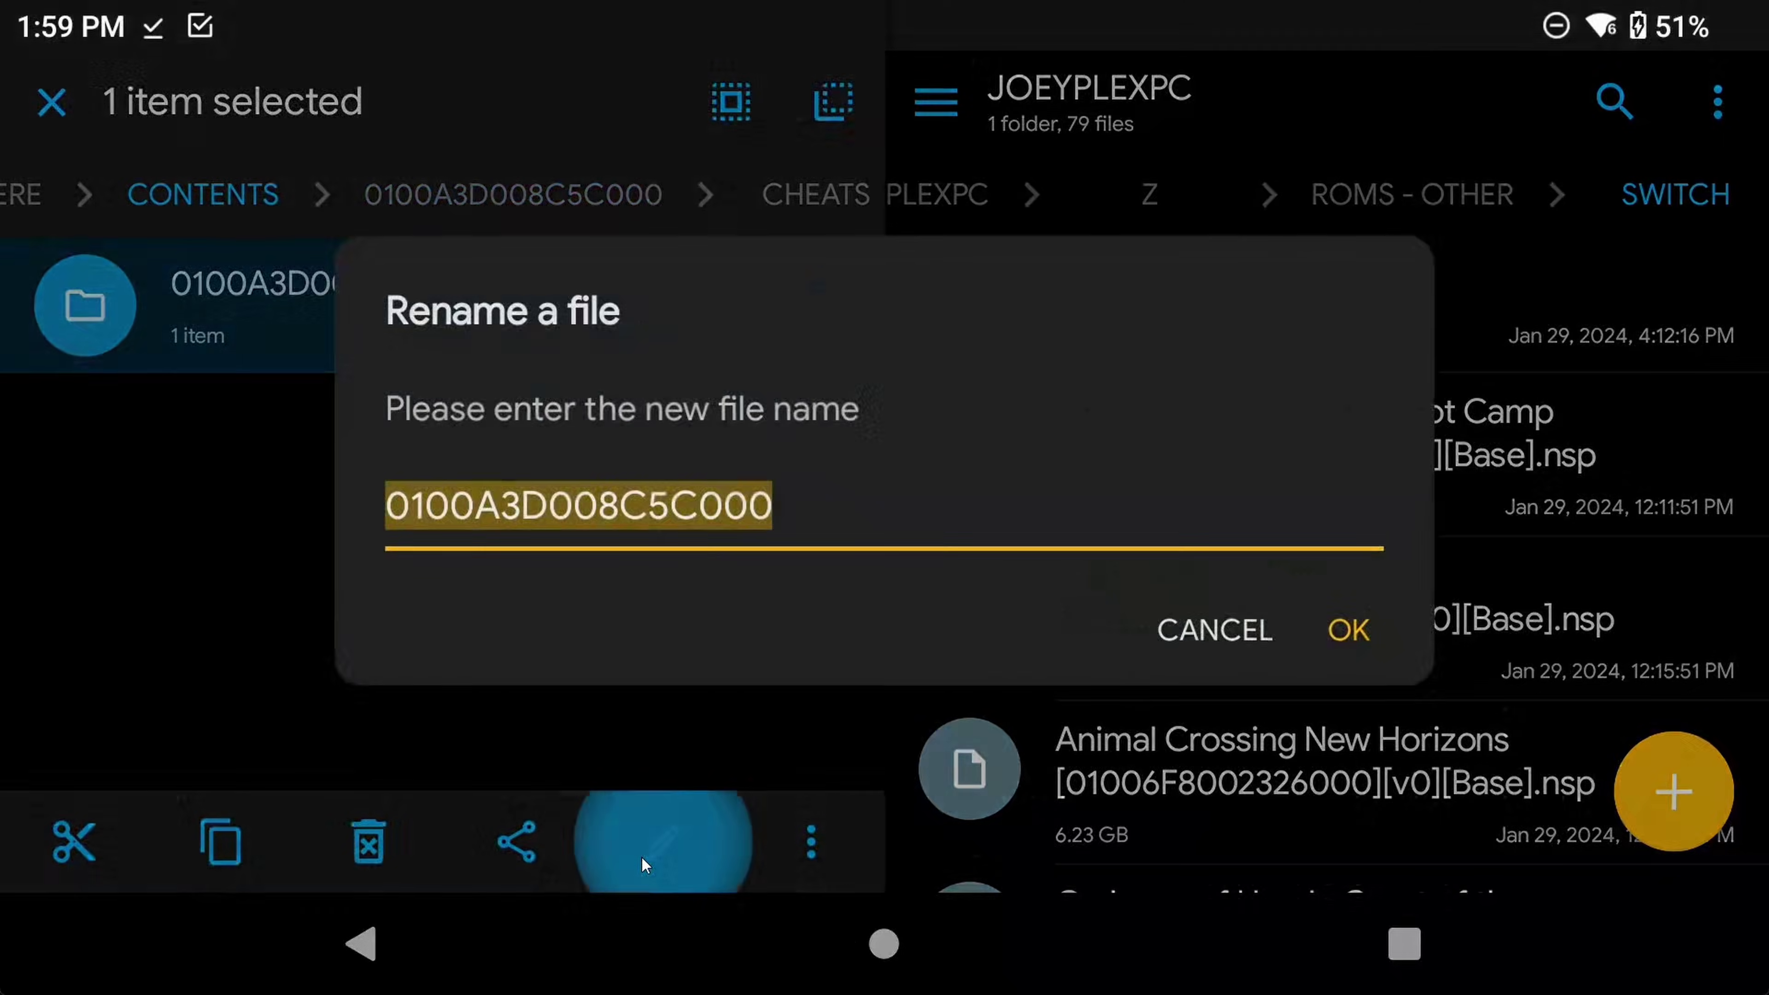
type("Force Shiny On")
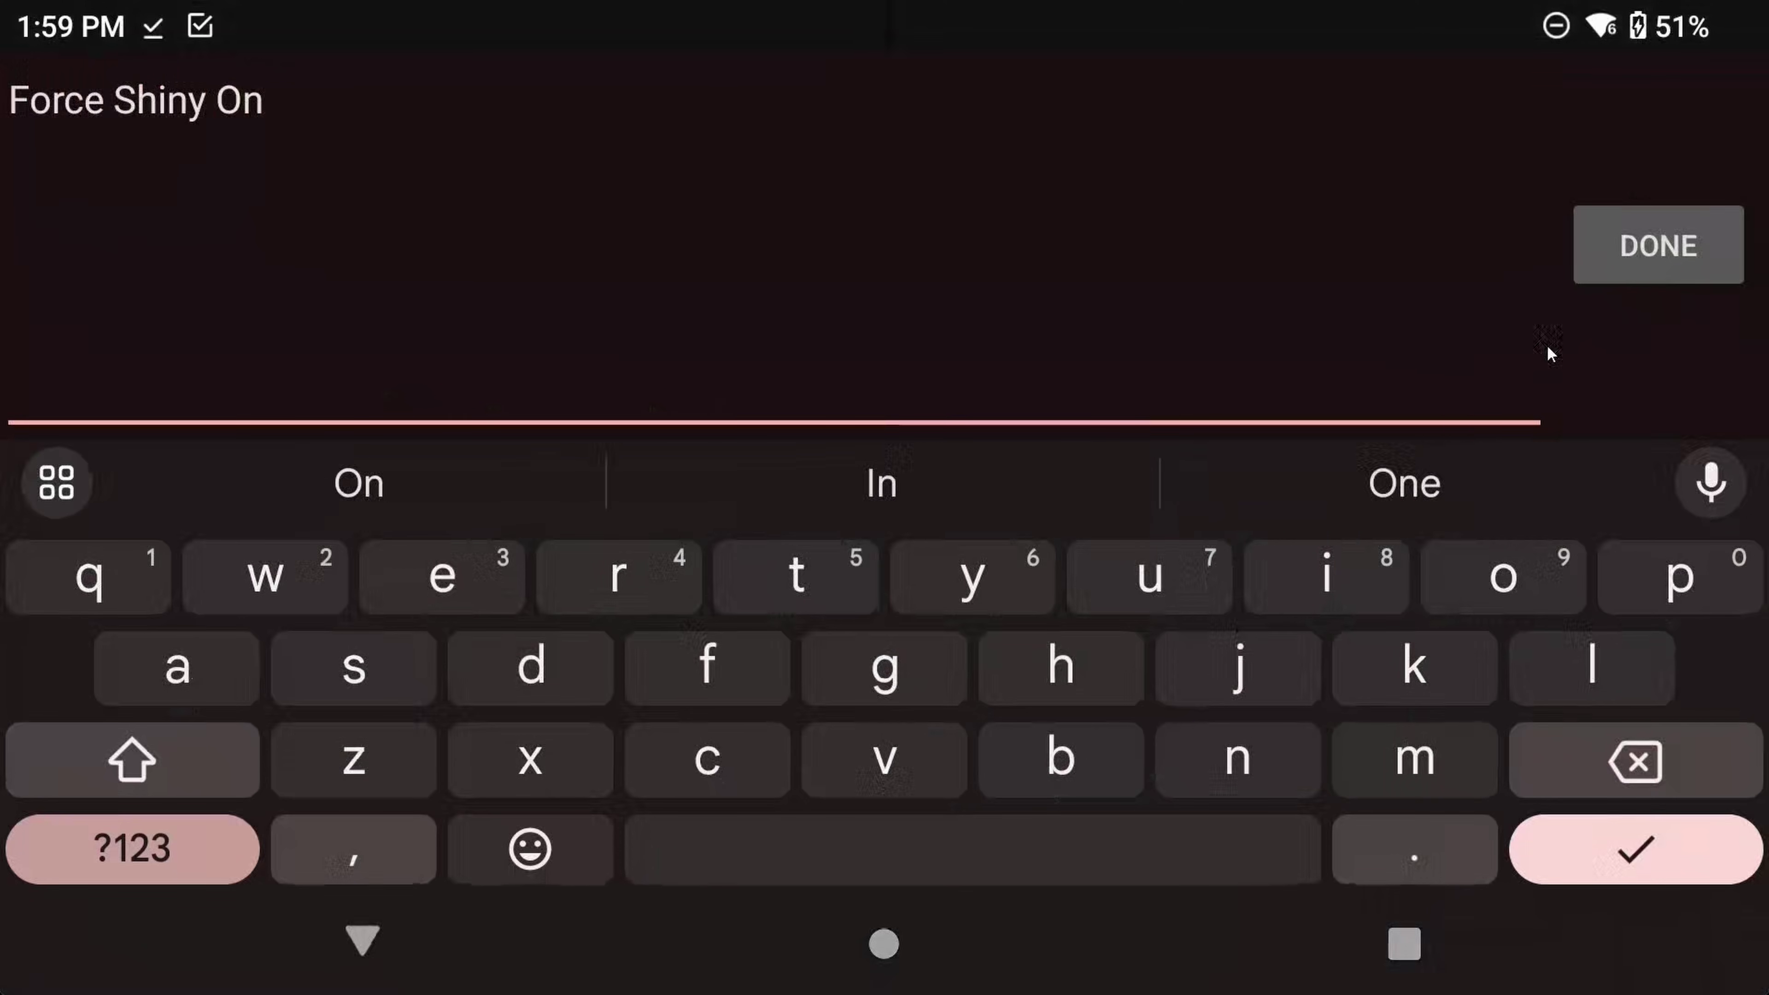
left_click(1635, 848)
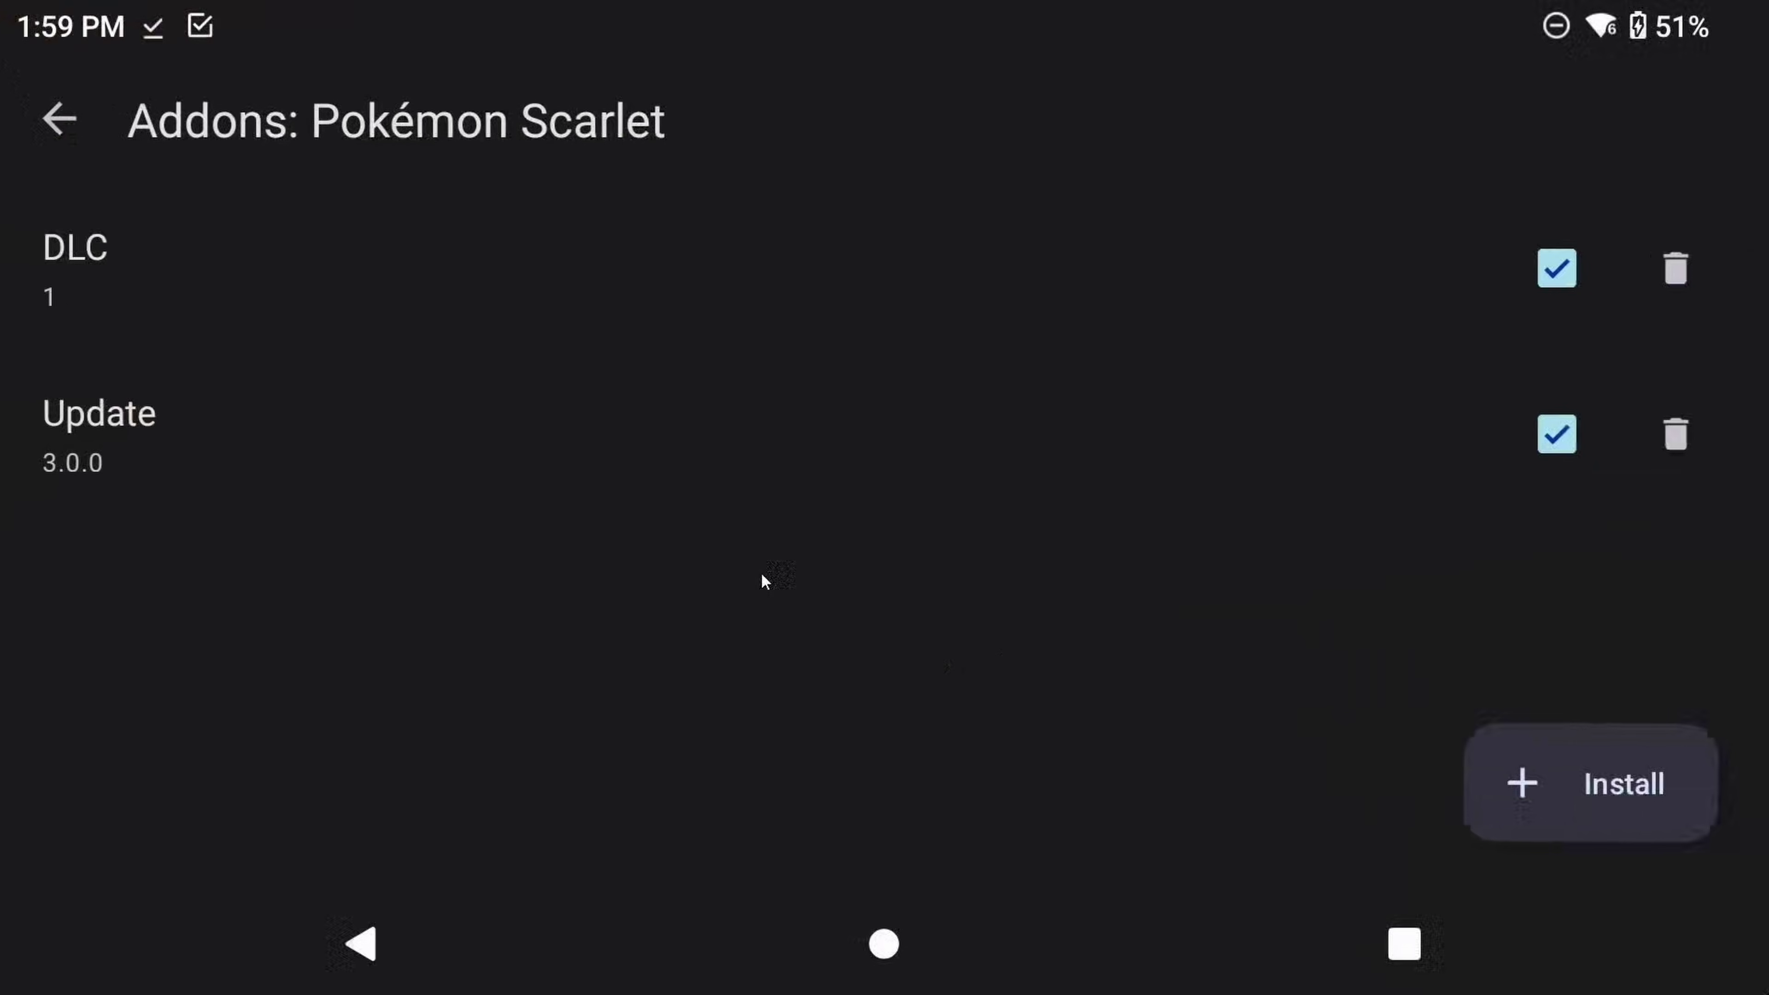
Start installing a Pokémon Scarlet add-on of type Mods and cheats.
left_click(1537, 812)
left_click(611, 528)
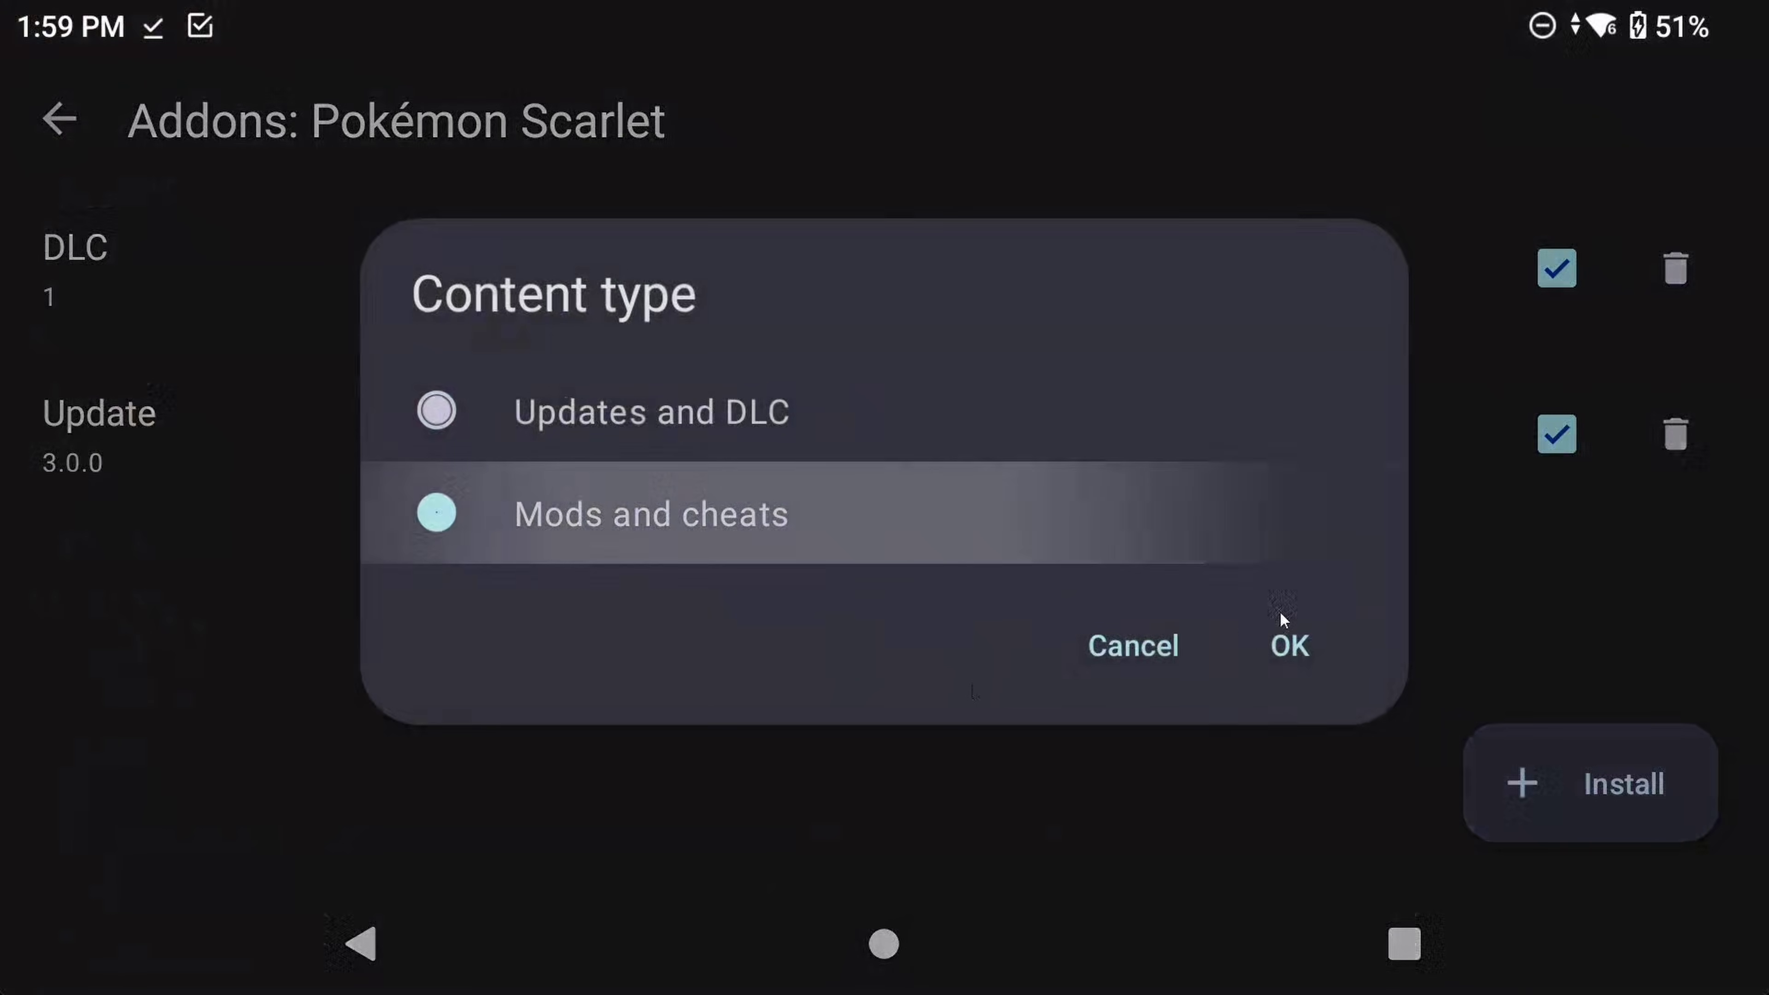
left_click(1313, 644)
Pick Download/ScVi/Scarlet/atmosphere/contents/Force Shiny On as the add-on folder and allow access.
scroll(279, 509, "down", 10)
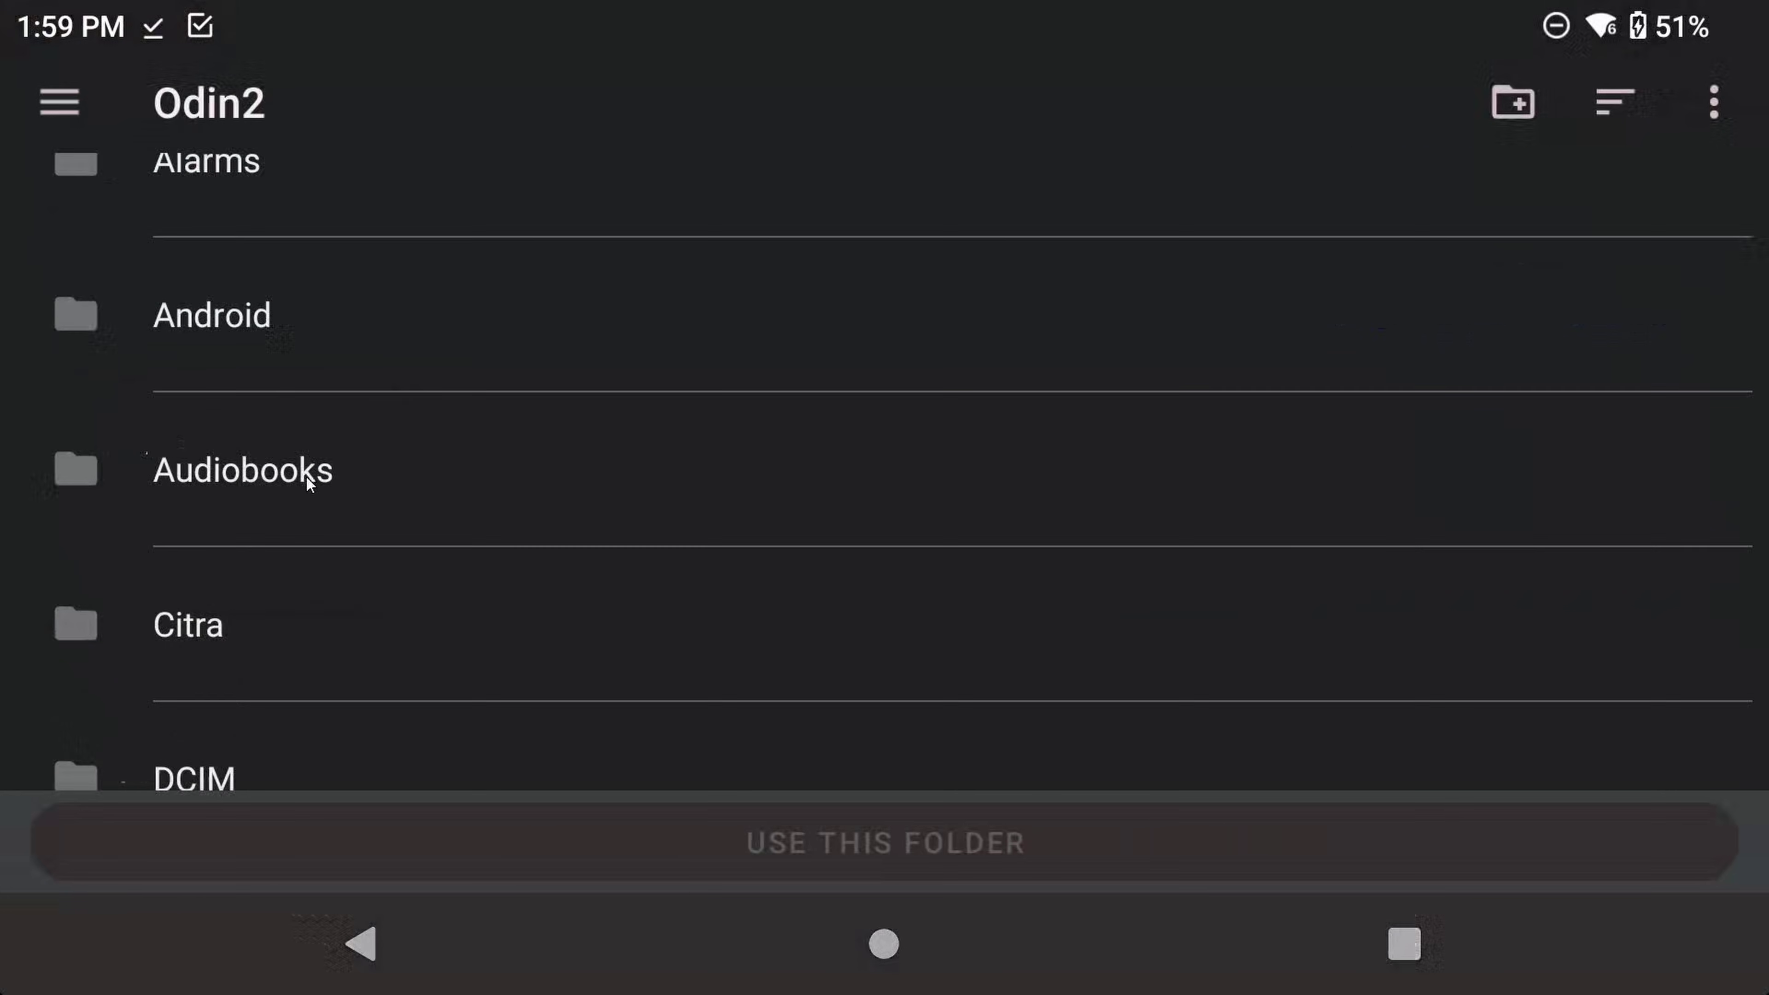
left_click(228, 673)
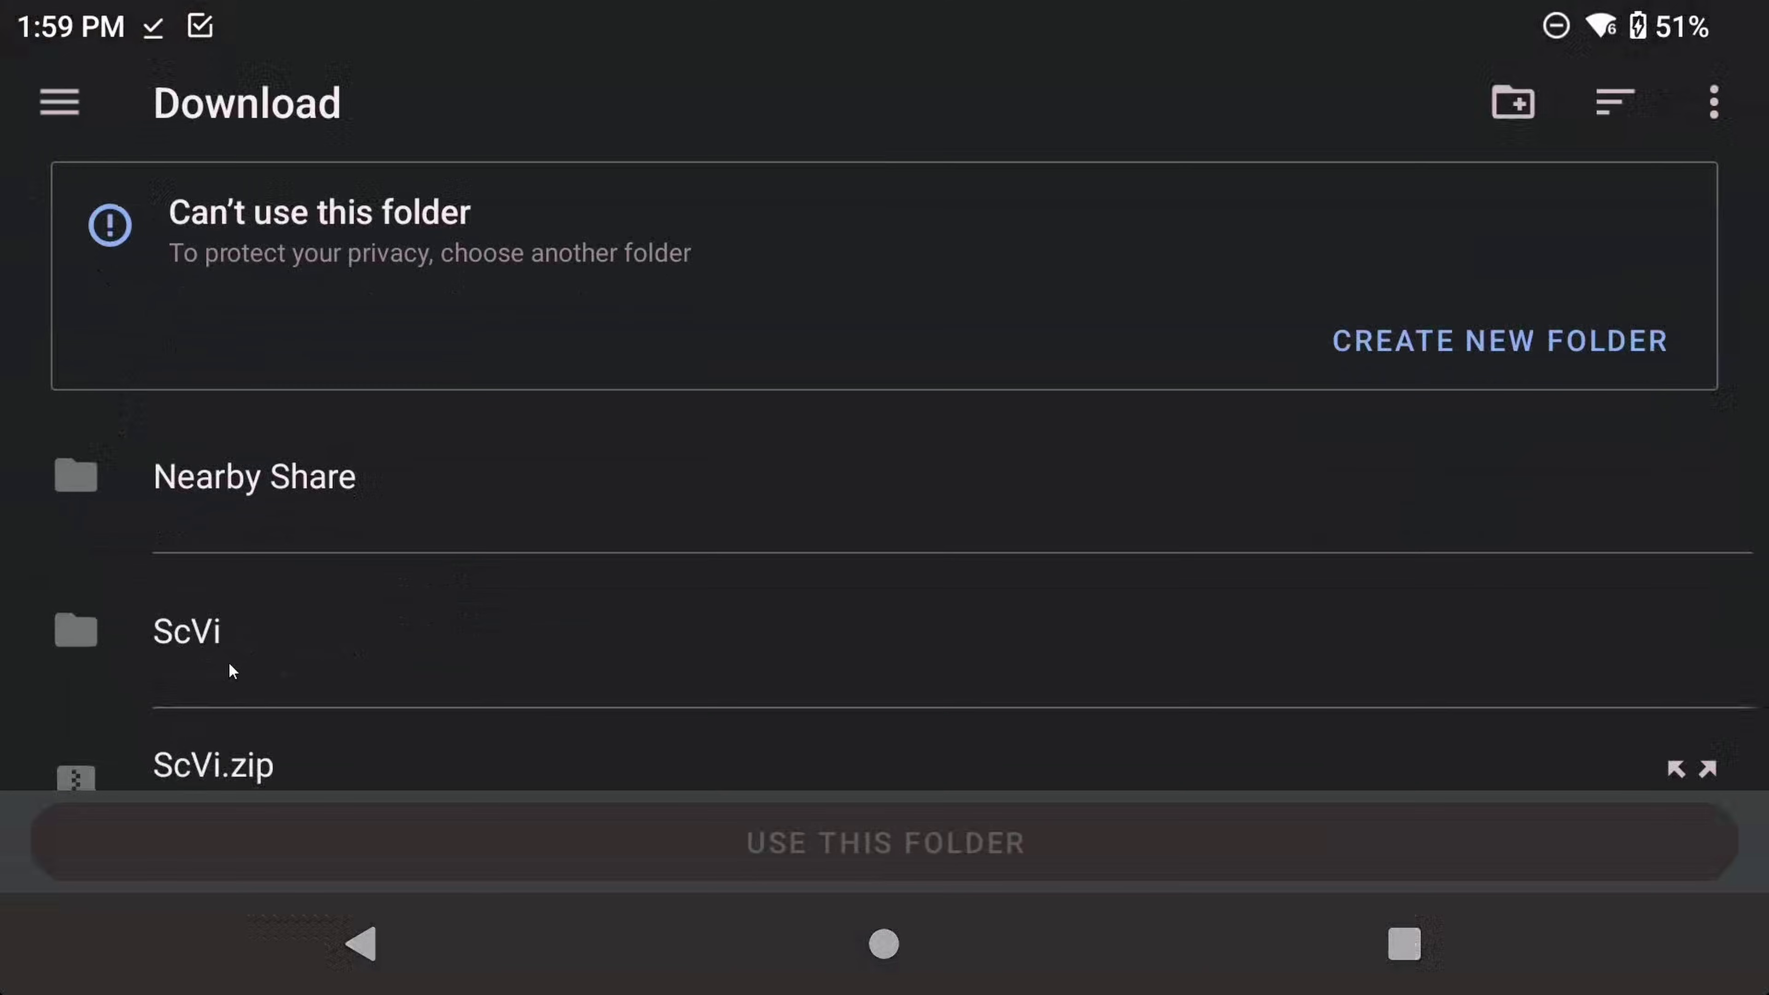
scroll(264, 564, "down", 1)
left_click(248, 548)
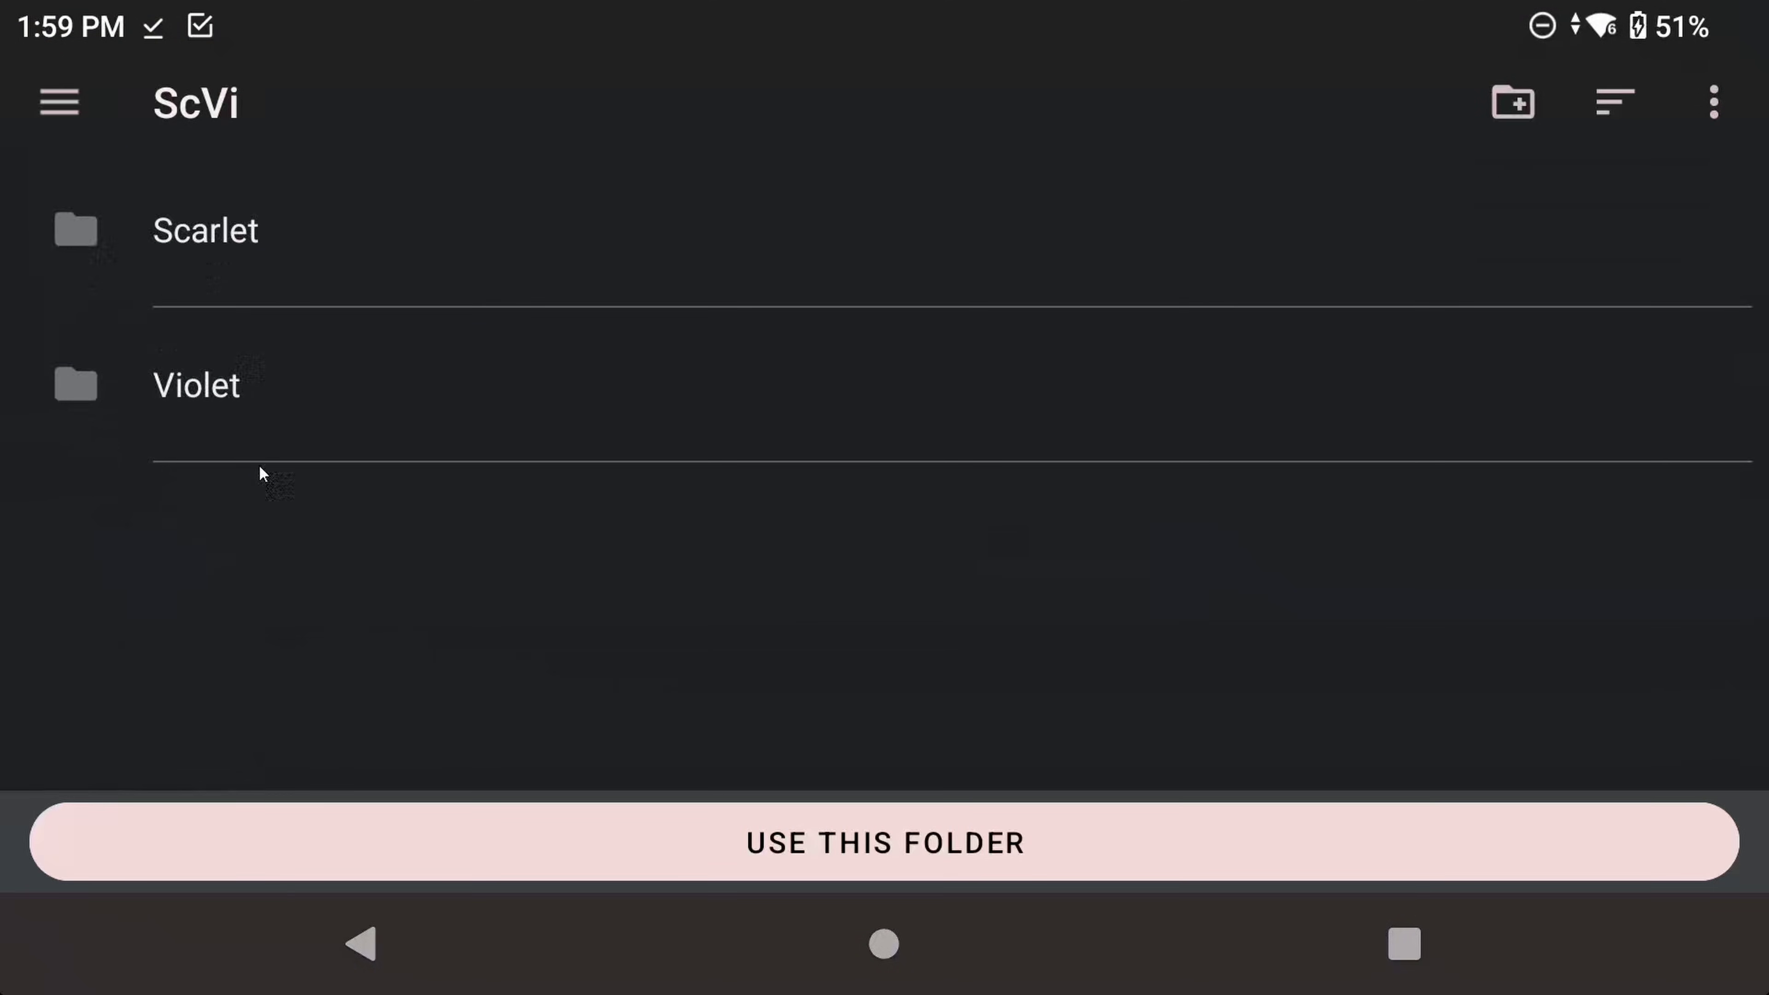
left_click(268, 248)
left_click(292, 236)
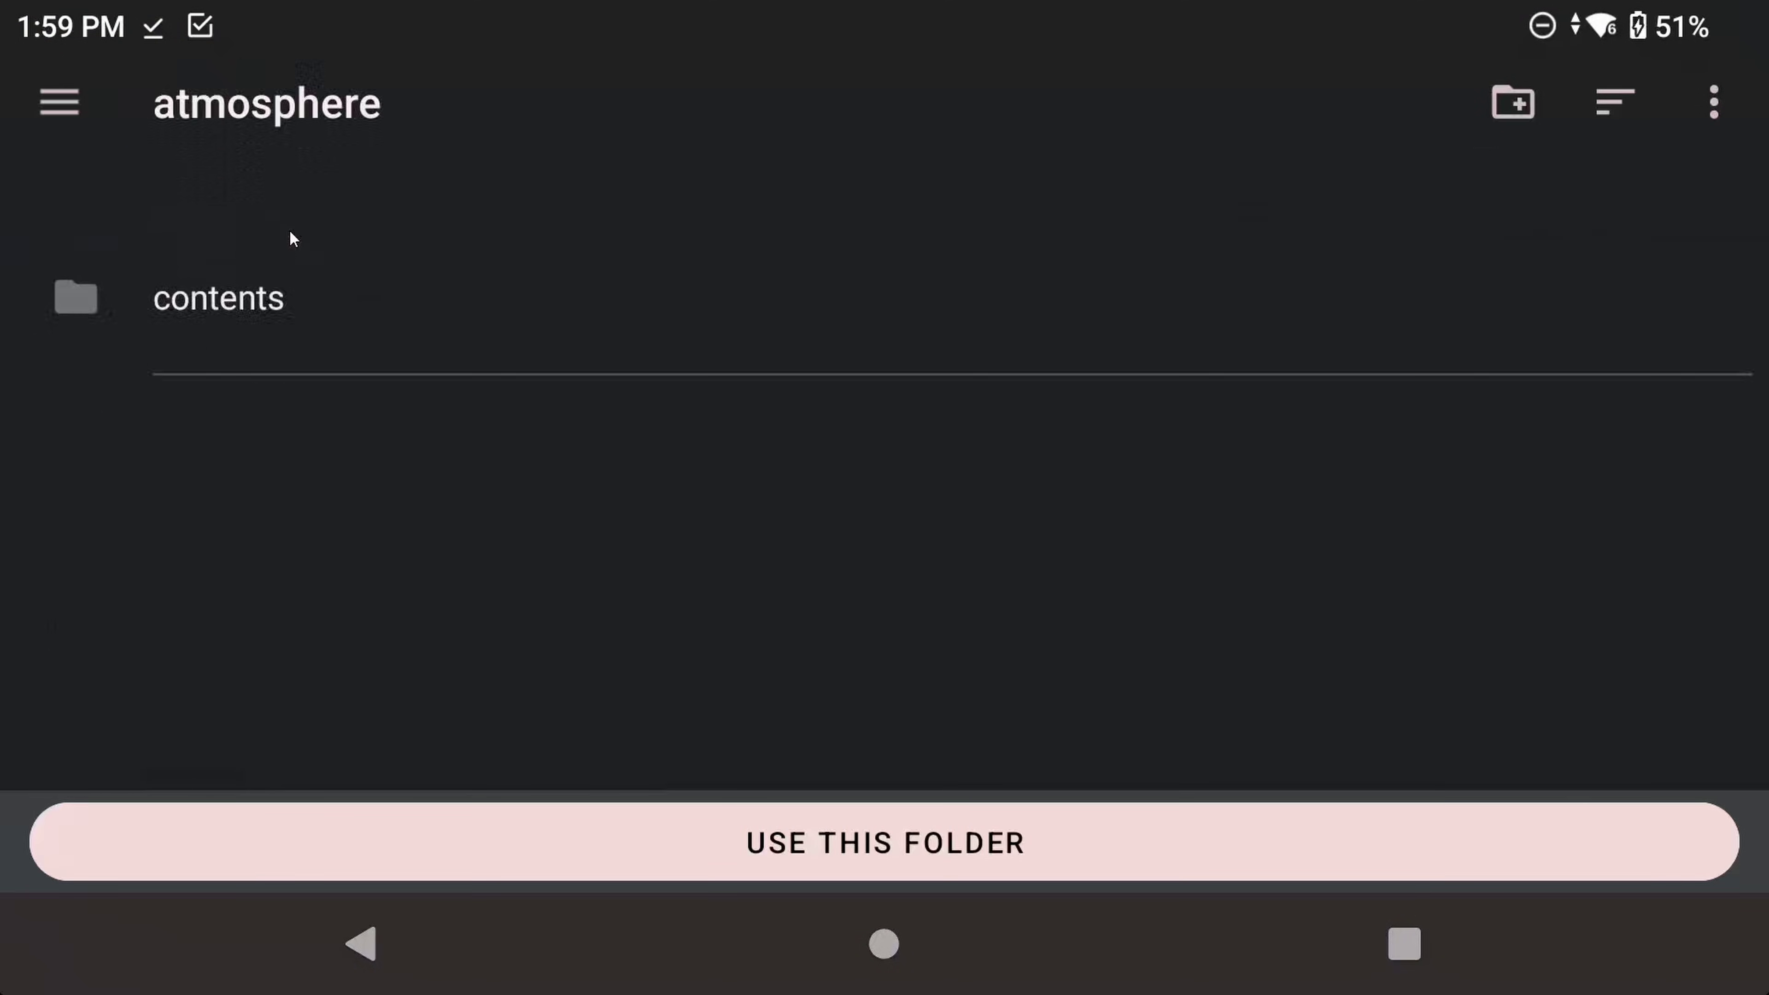
left_click(267, 244)
left_click(266, 261)
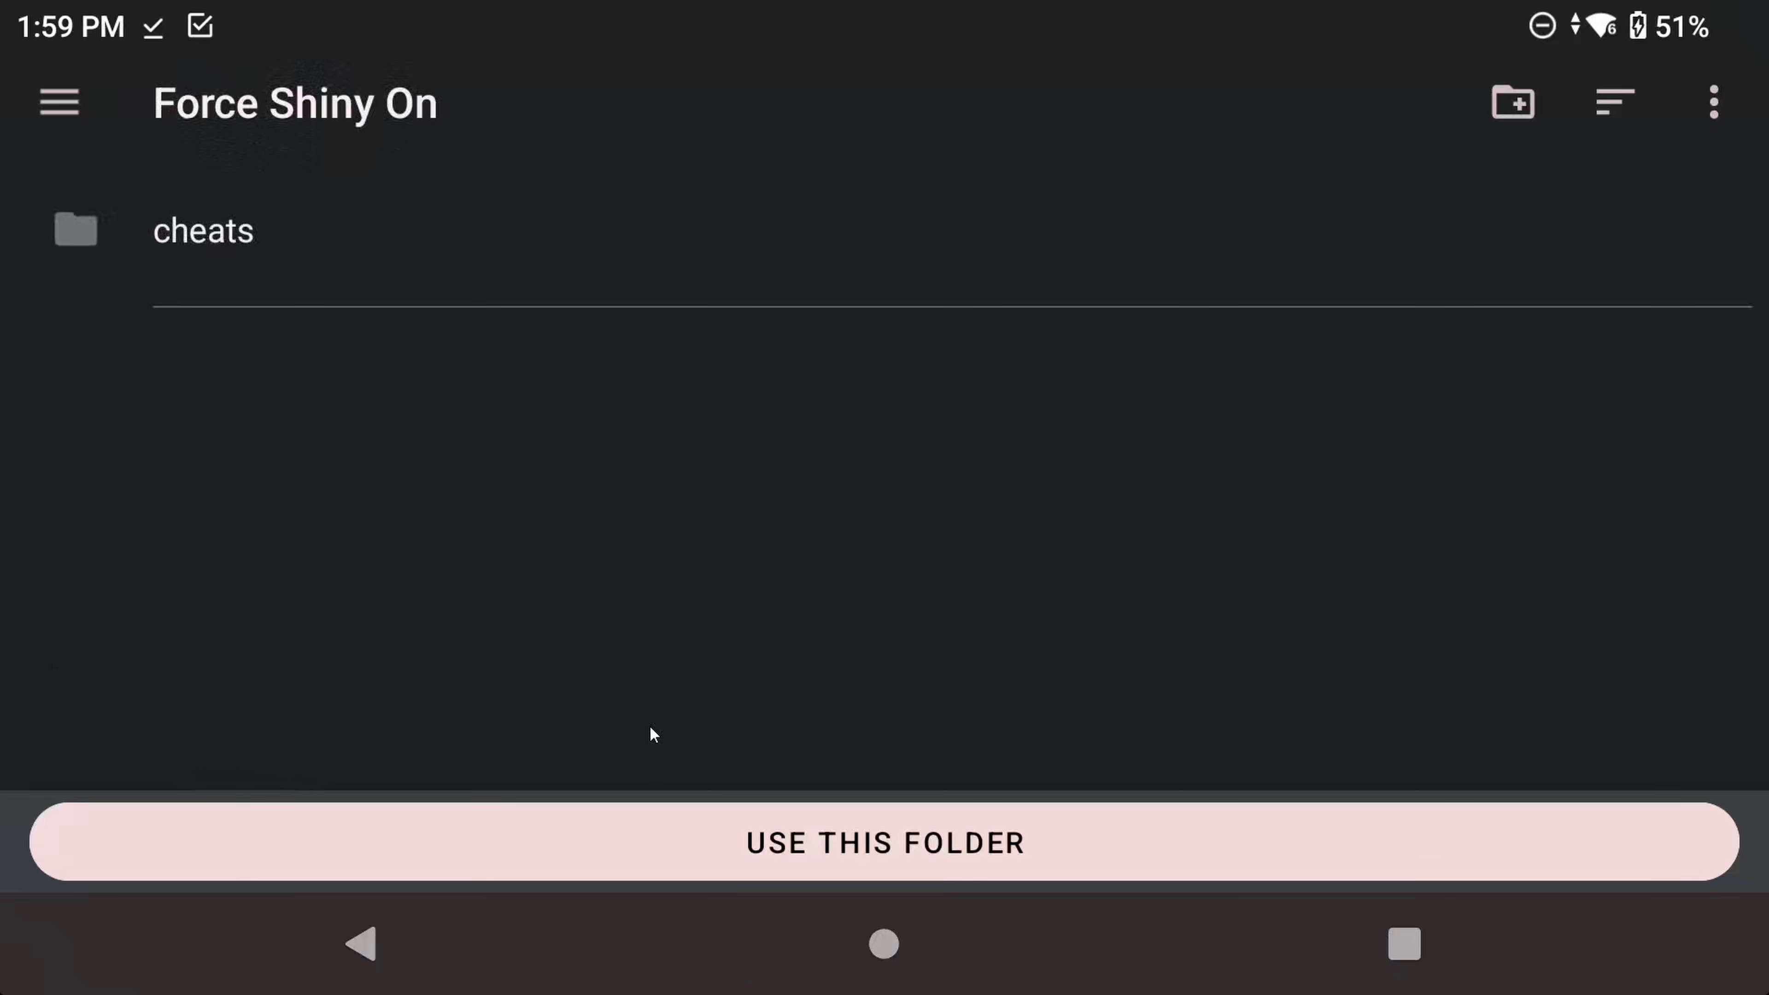
left_click(659, 850)
left_click(1332, 583)
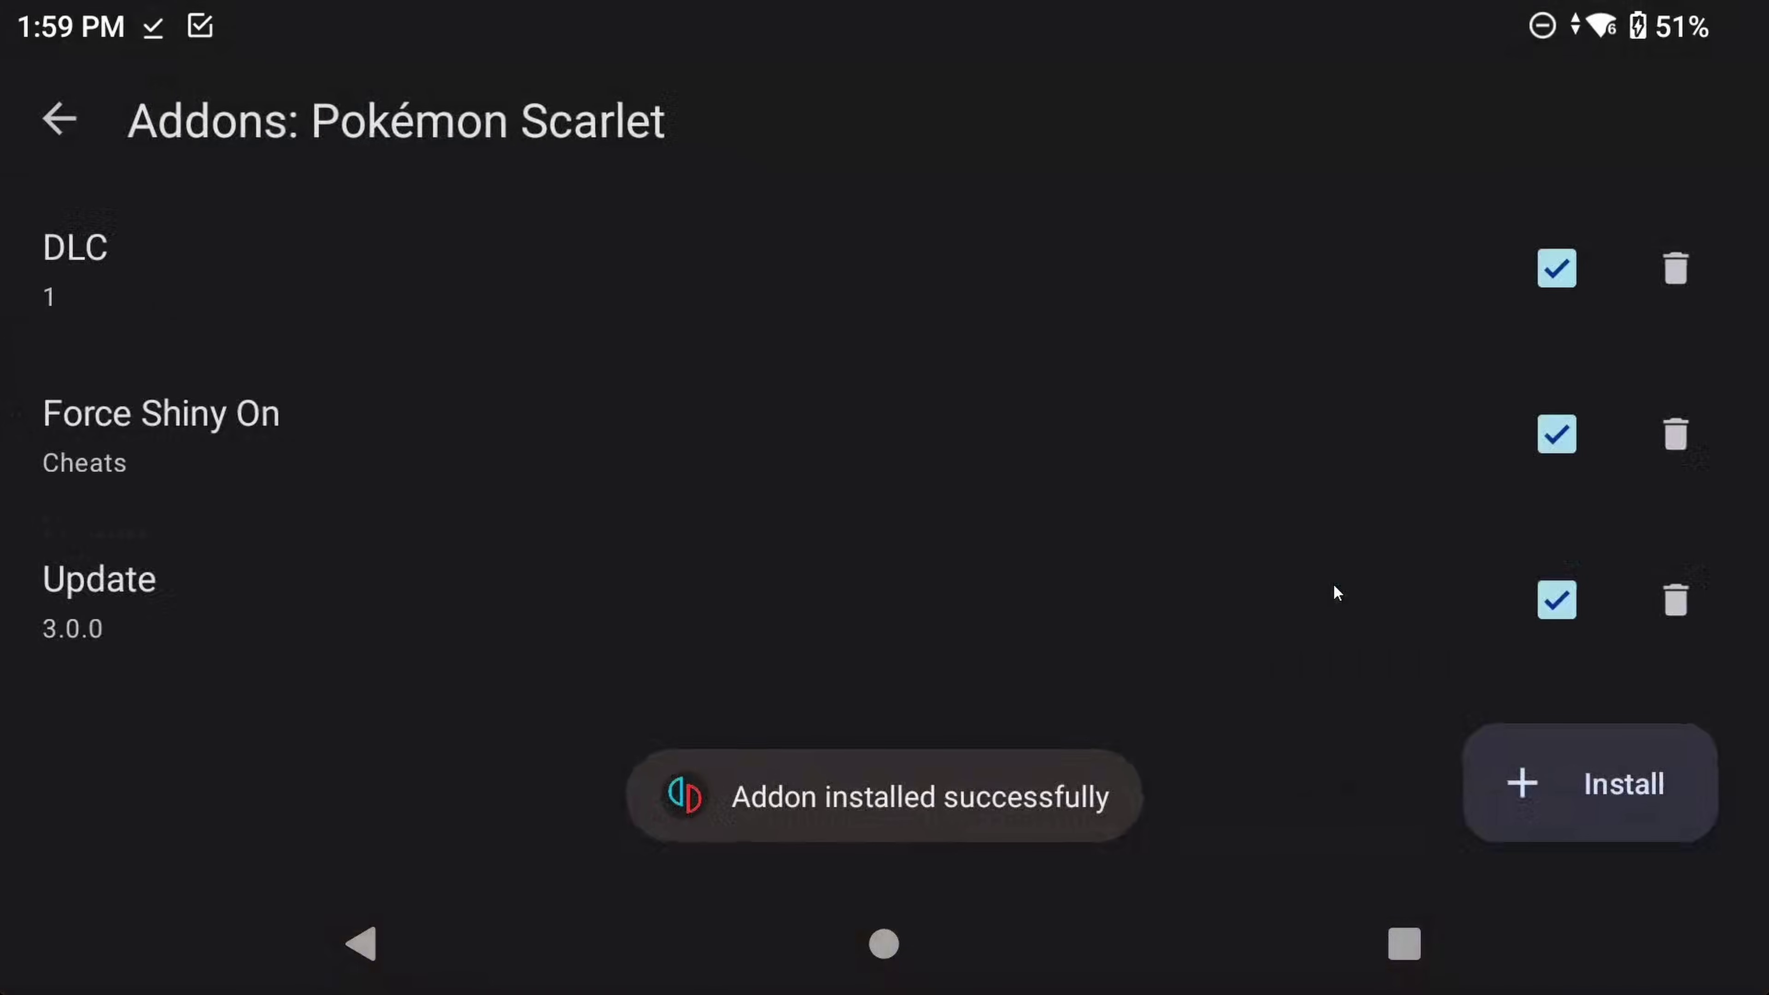